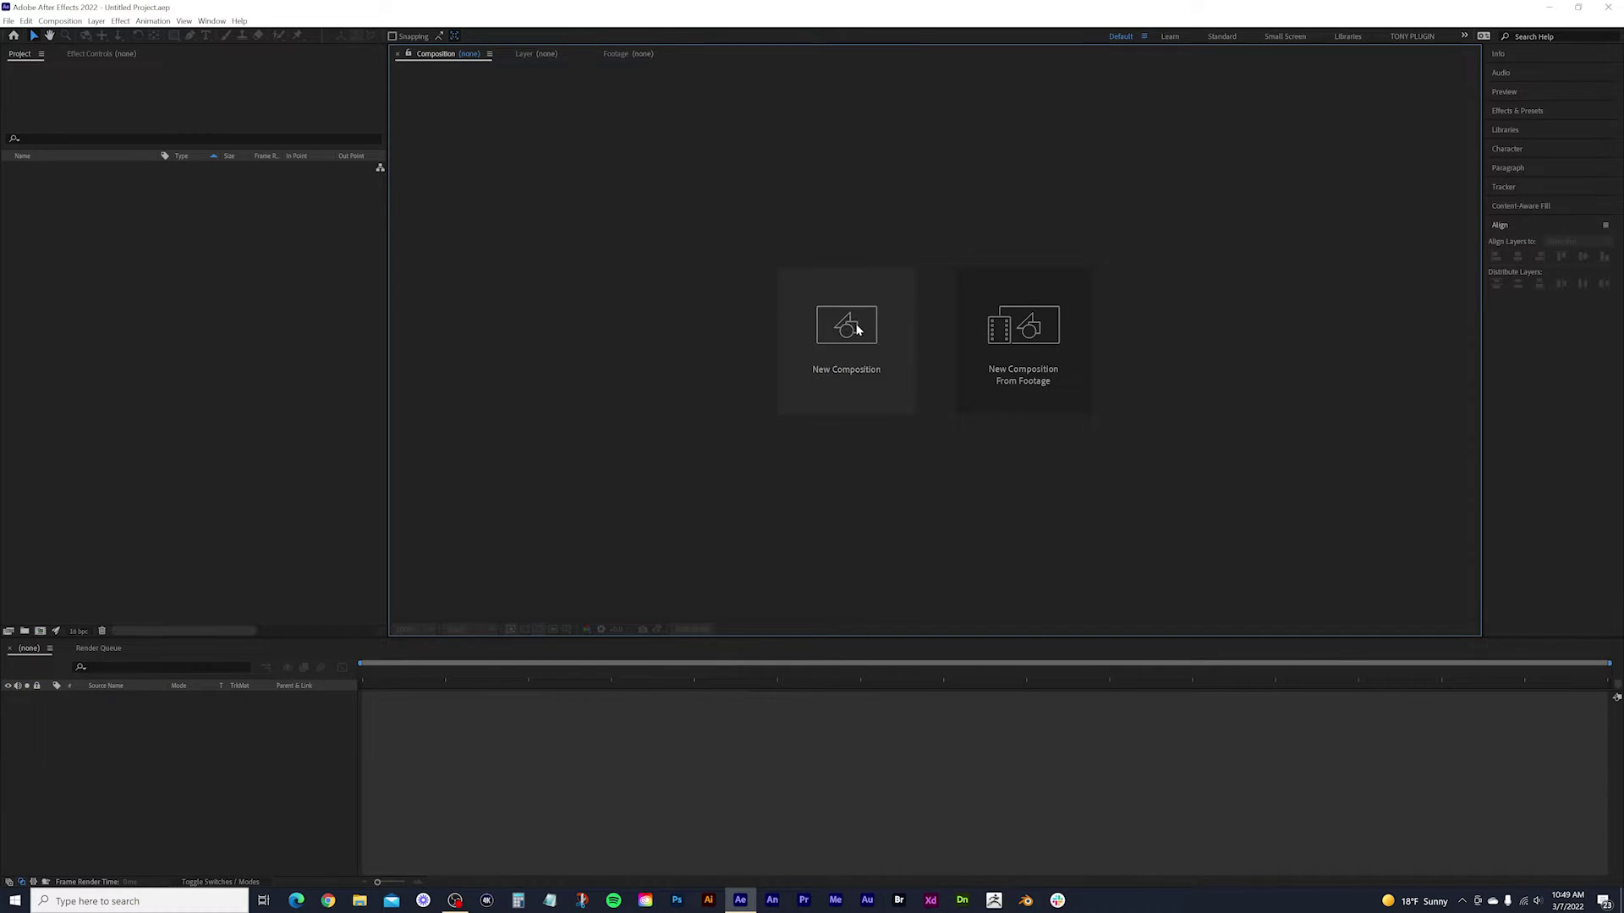
Start a new composition from the Composition menu, bringing up Comp 1's HDTV 1080 29.97 settings.
click(75, 24)
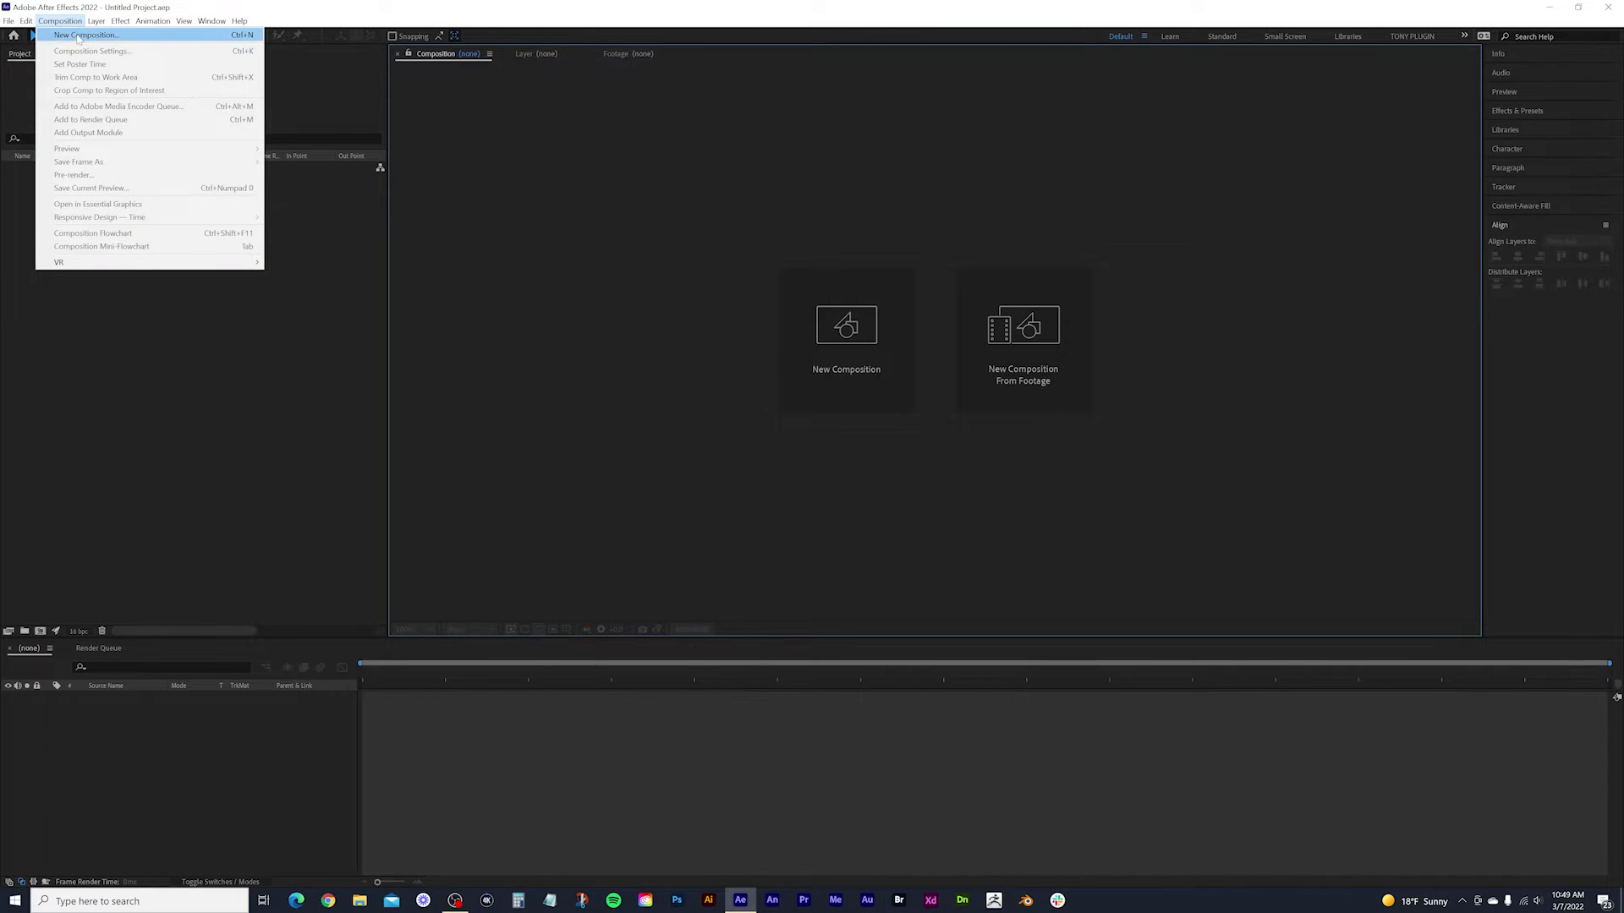
click(78, 36)
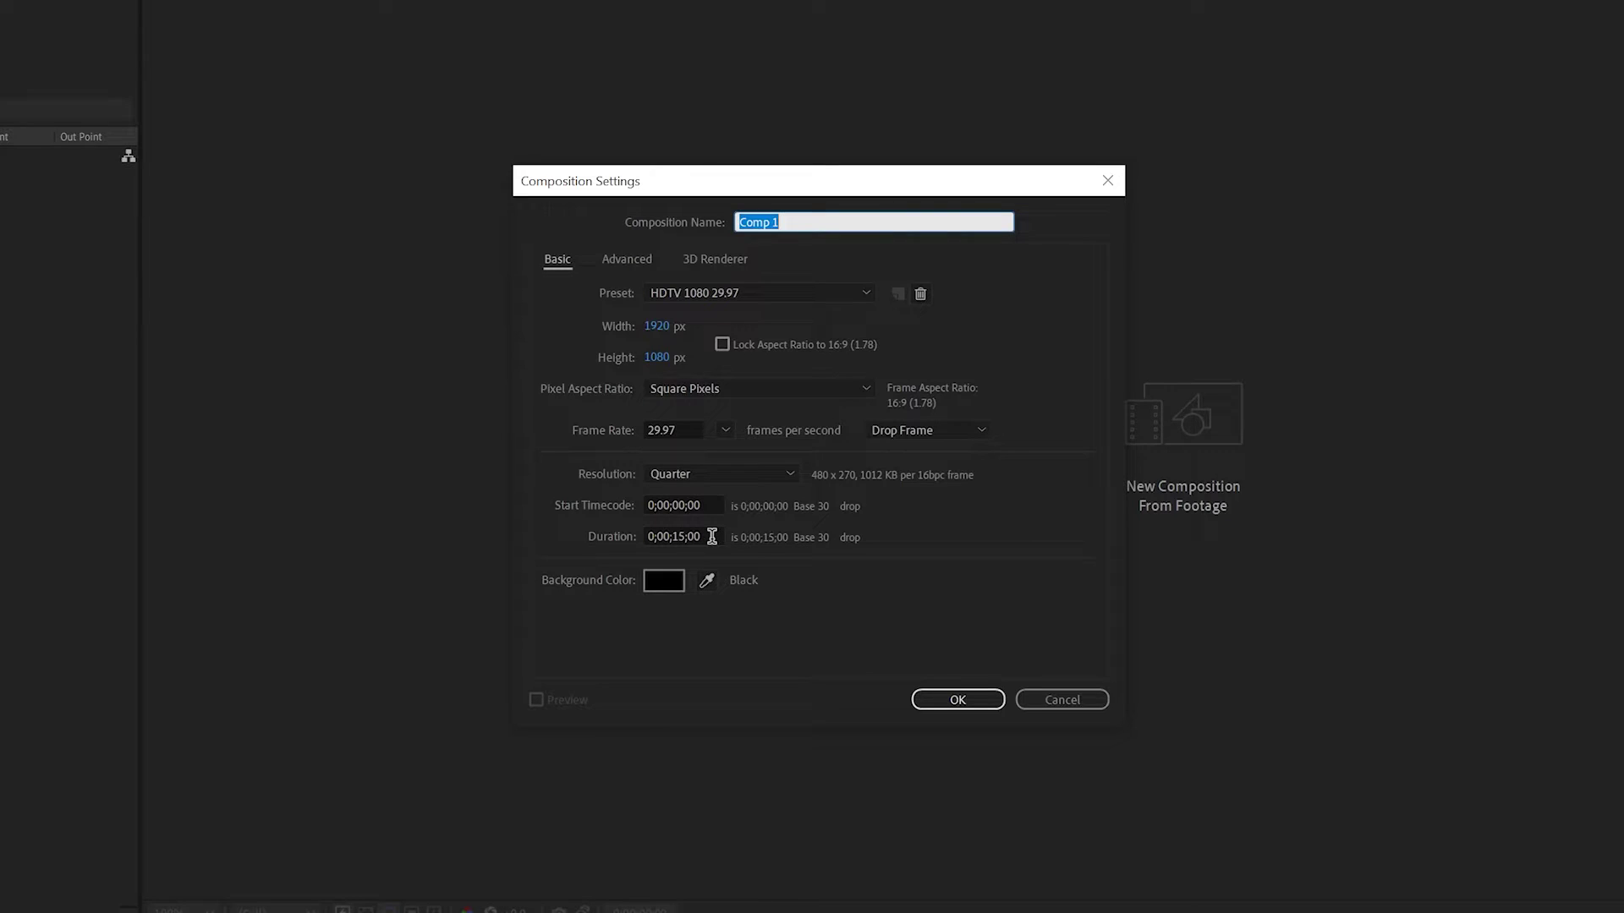
click(685, 536)
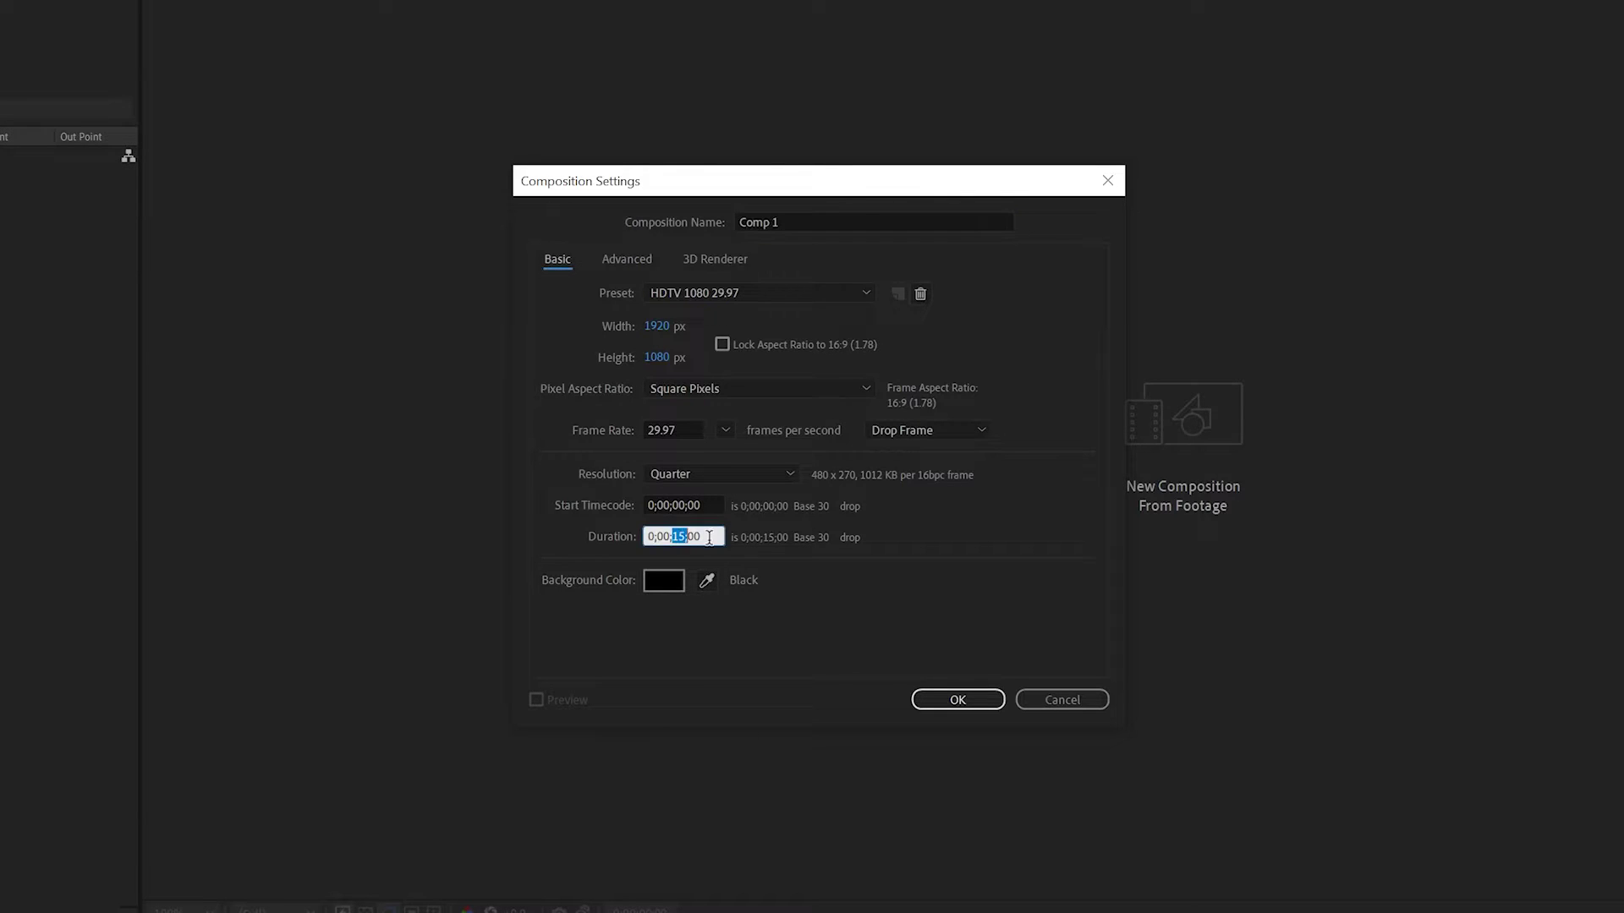
click(998, 545)
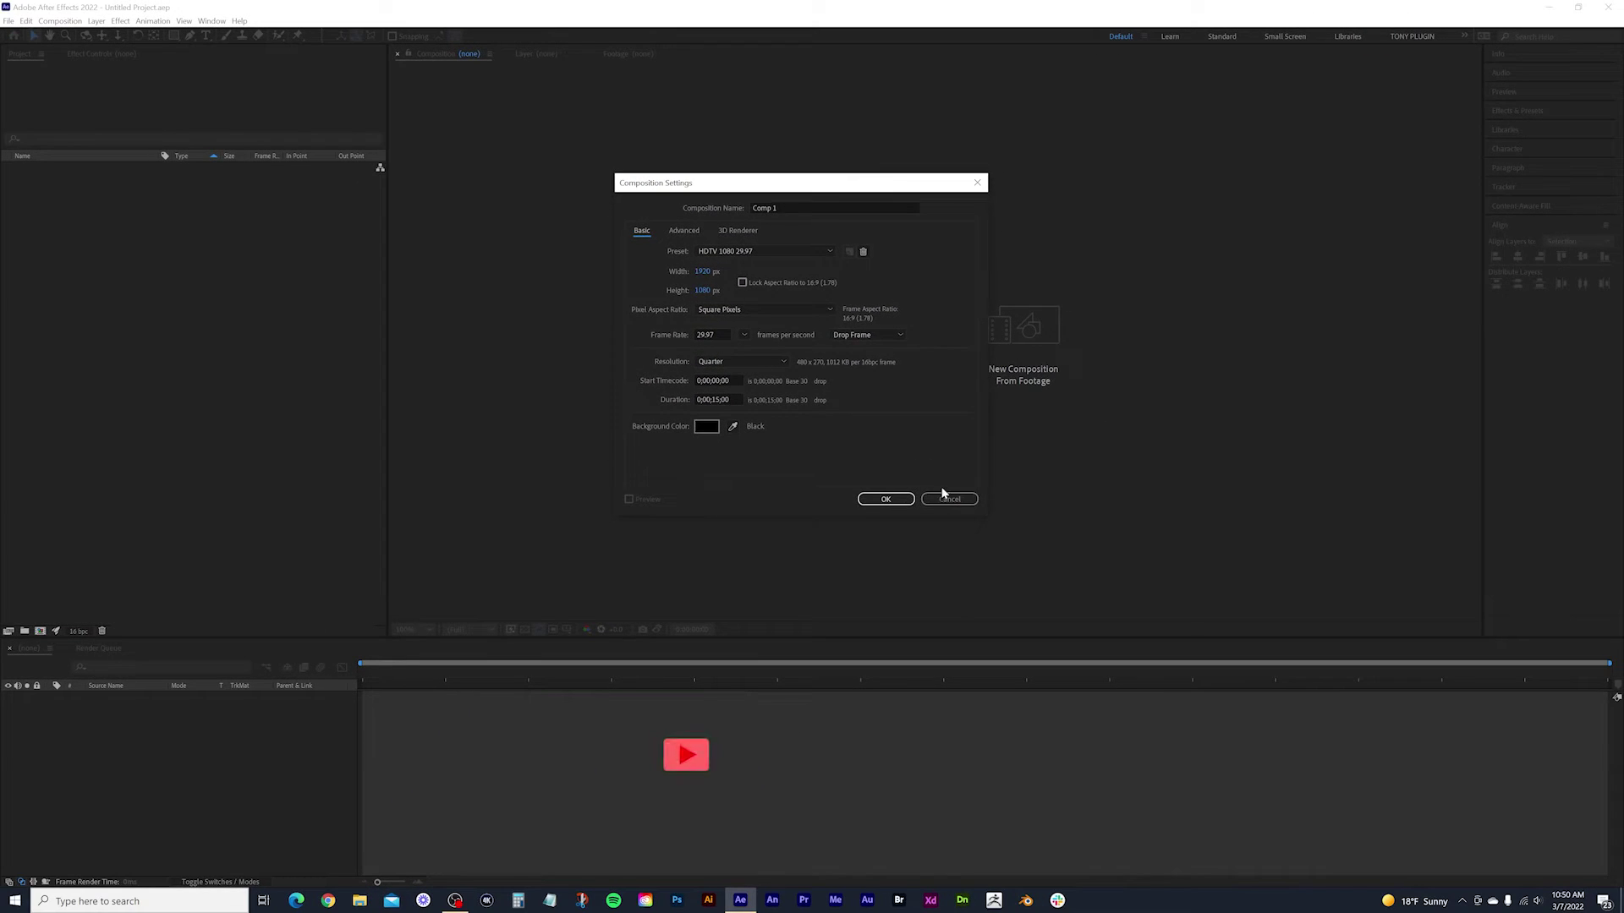
click(952, 499)
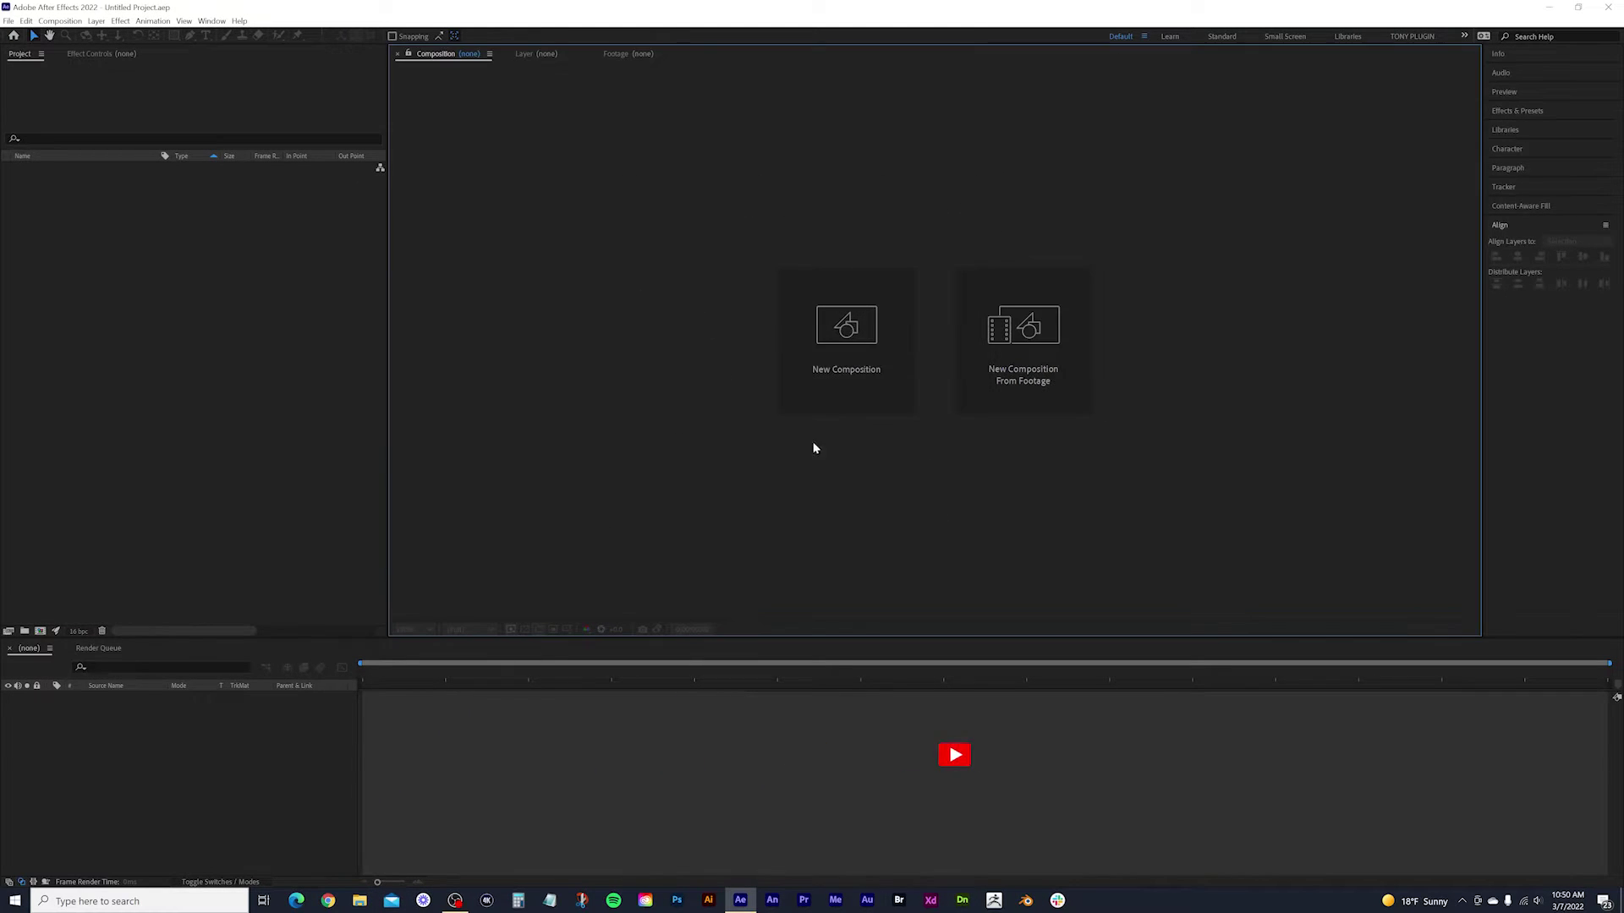
Import the lake-castle .mov video from the Footage folder into the project.
click(216, 298)
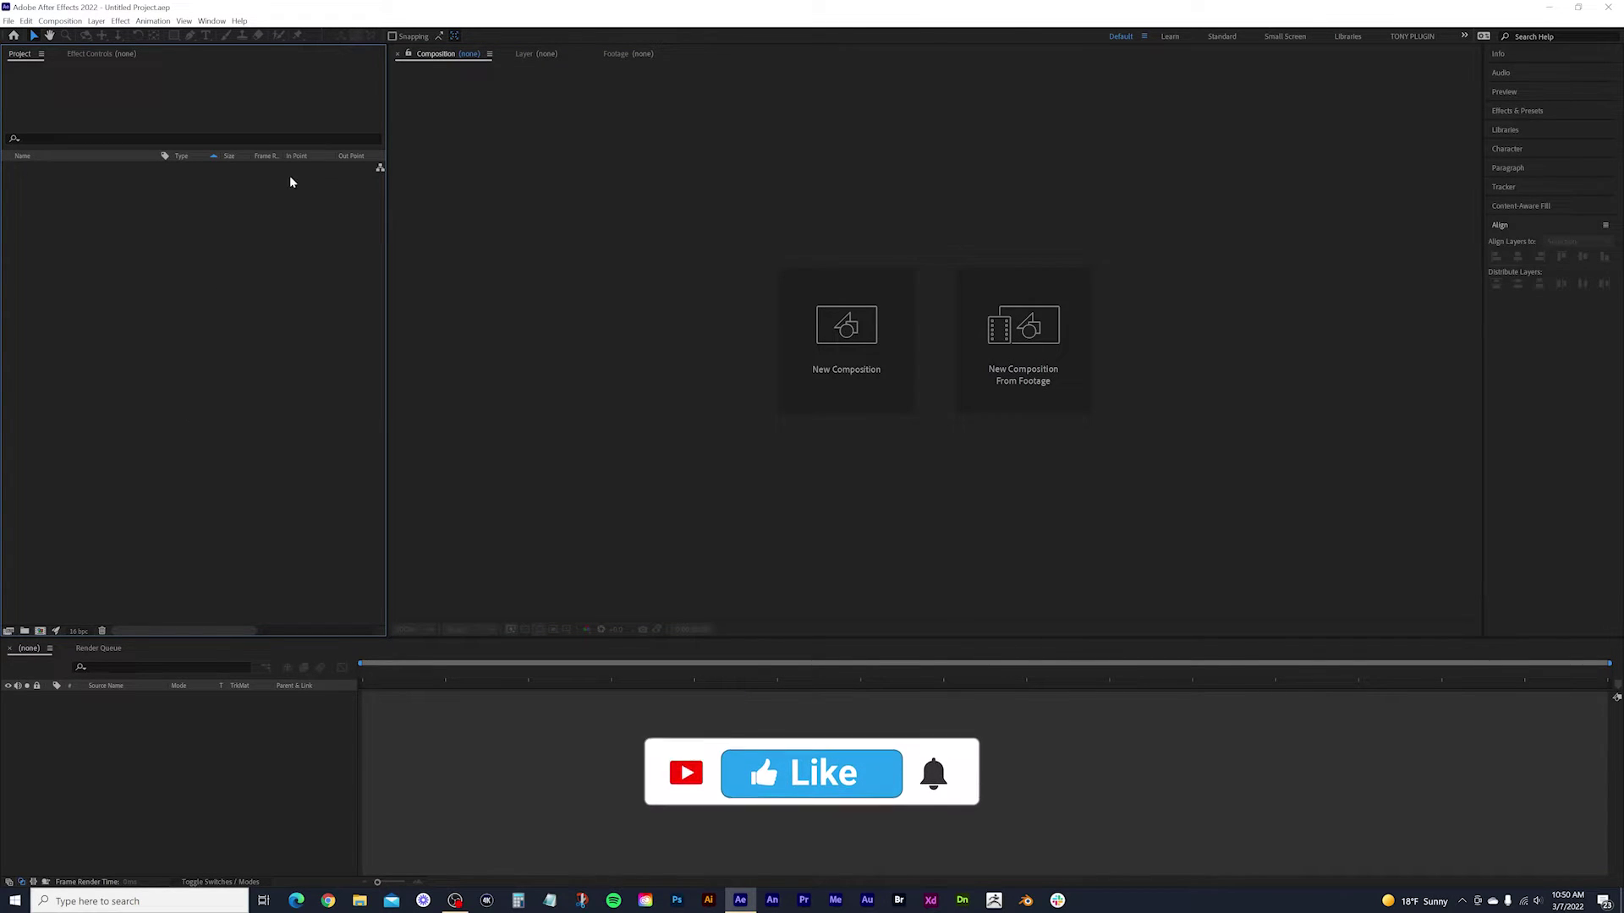
double_click(199, 301)
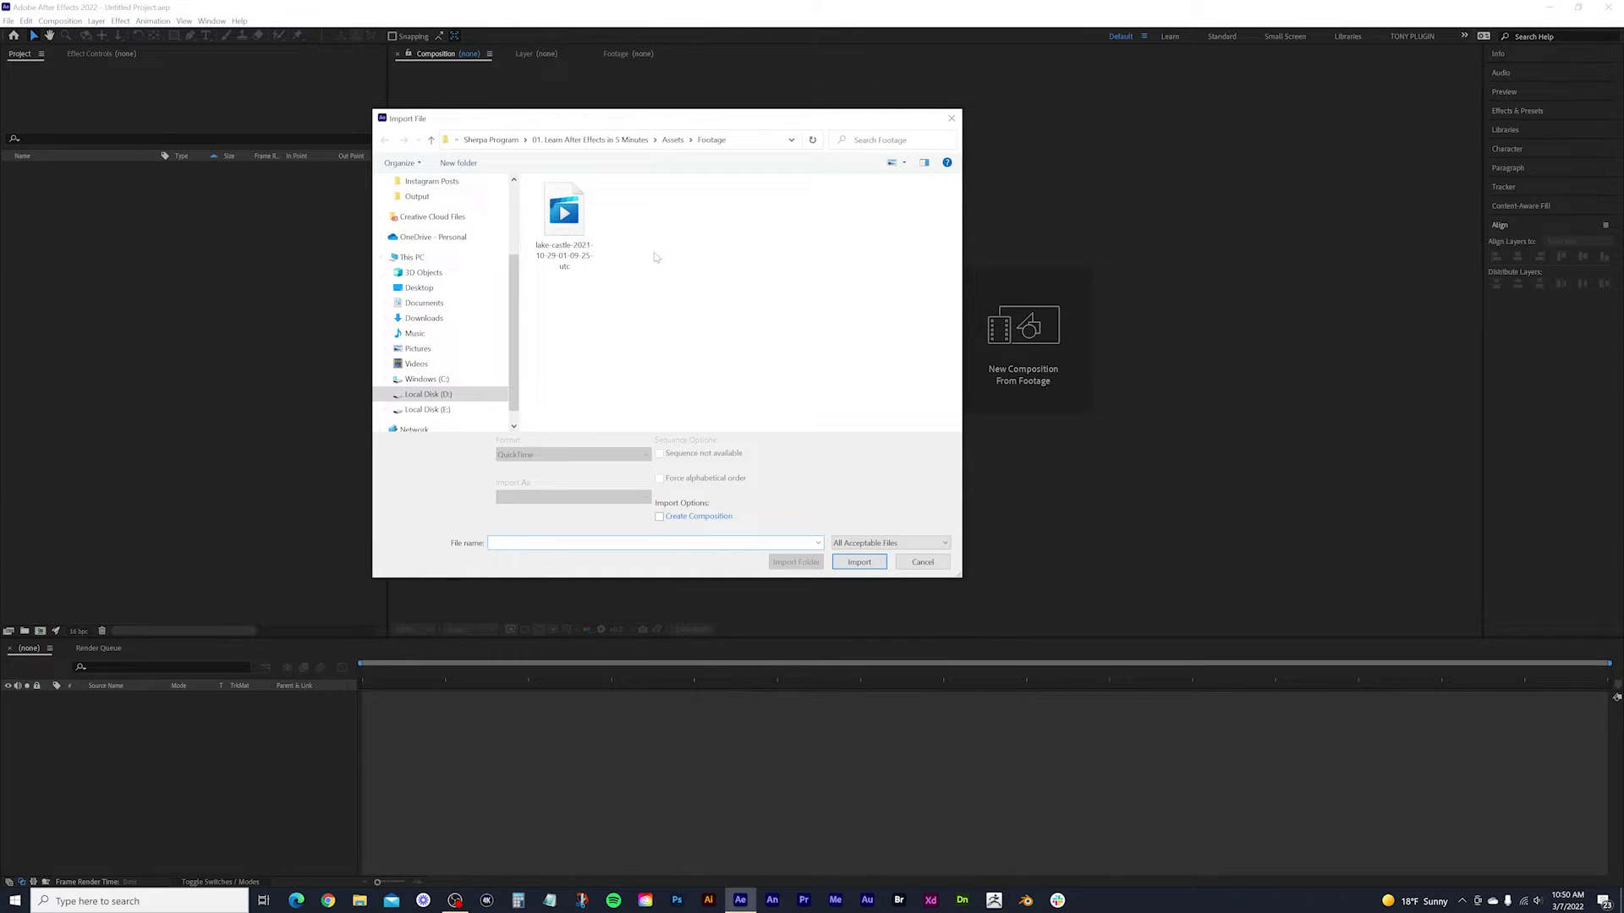
click(564, 222)
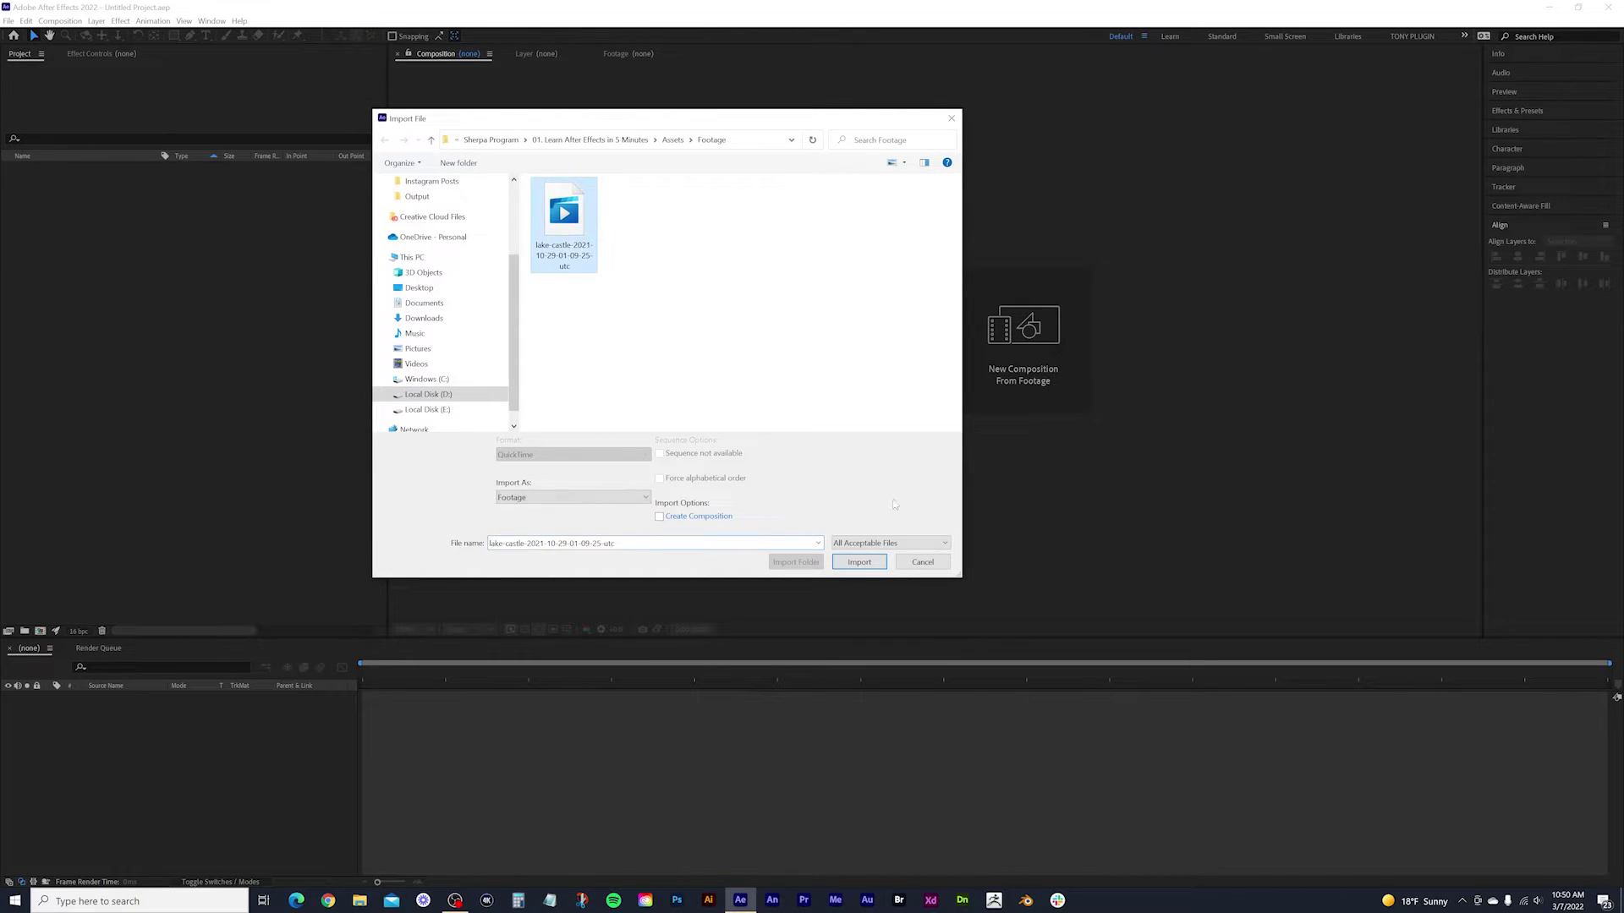
click(868, 563)
Import FortAtelier_Logo.png from Assets > Graphics > Brand into the project.
double_click(126, 292)
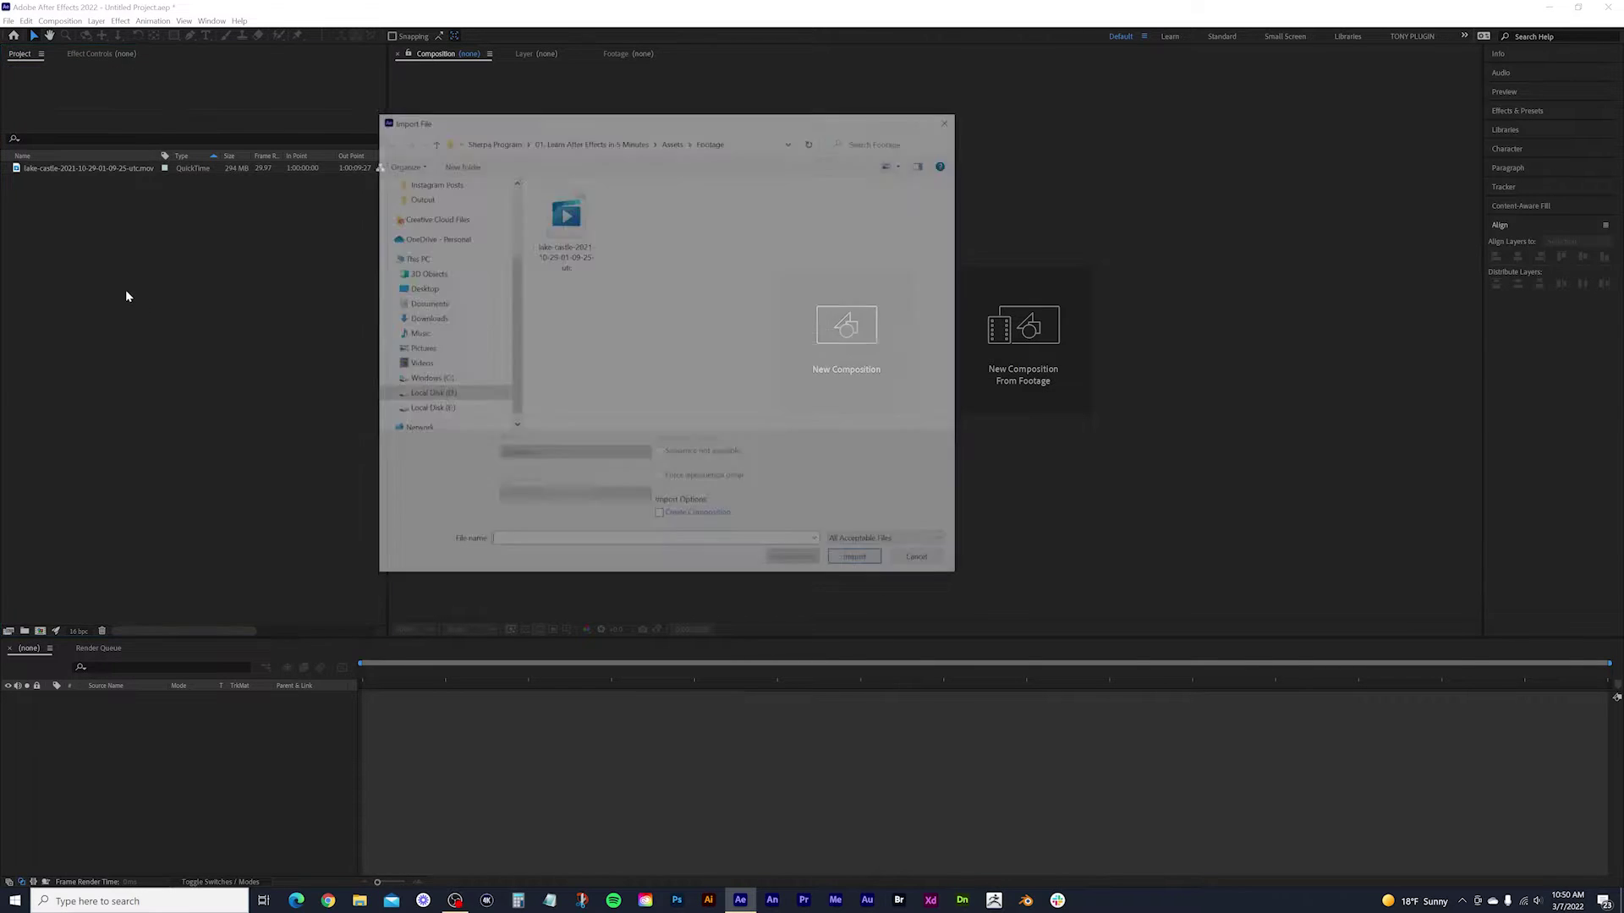
click(672, 140)
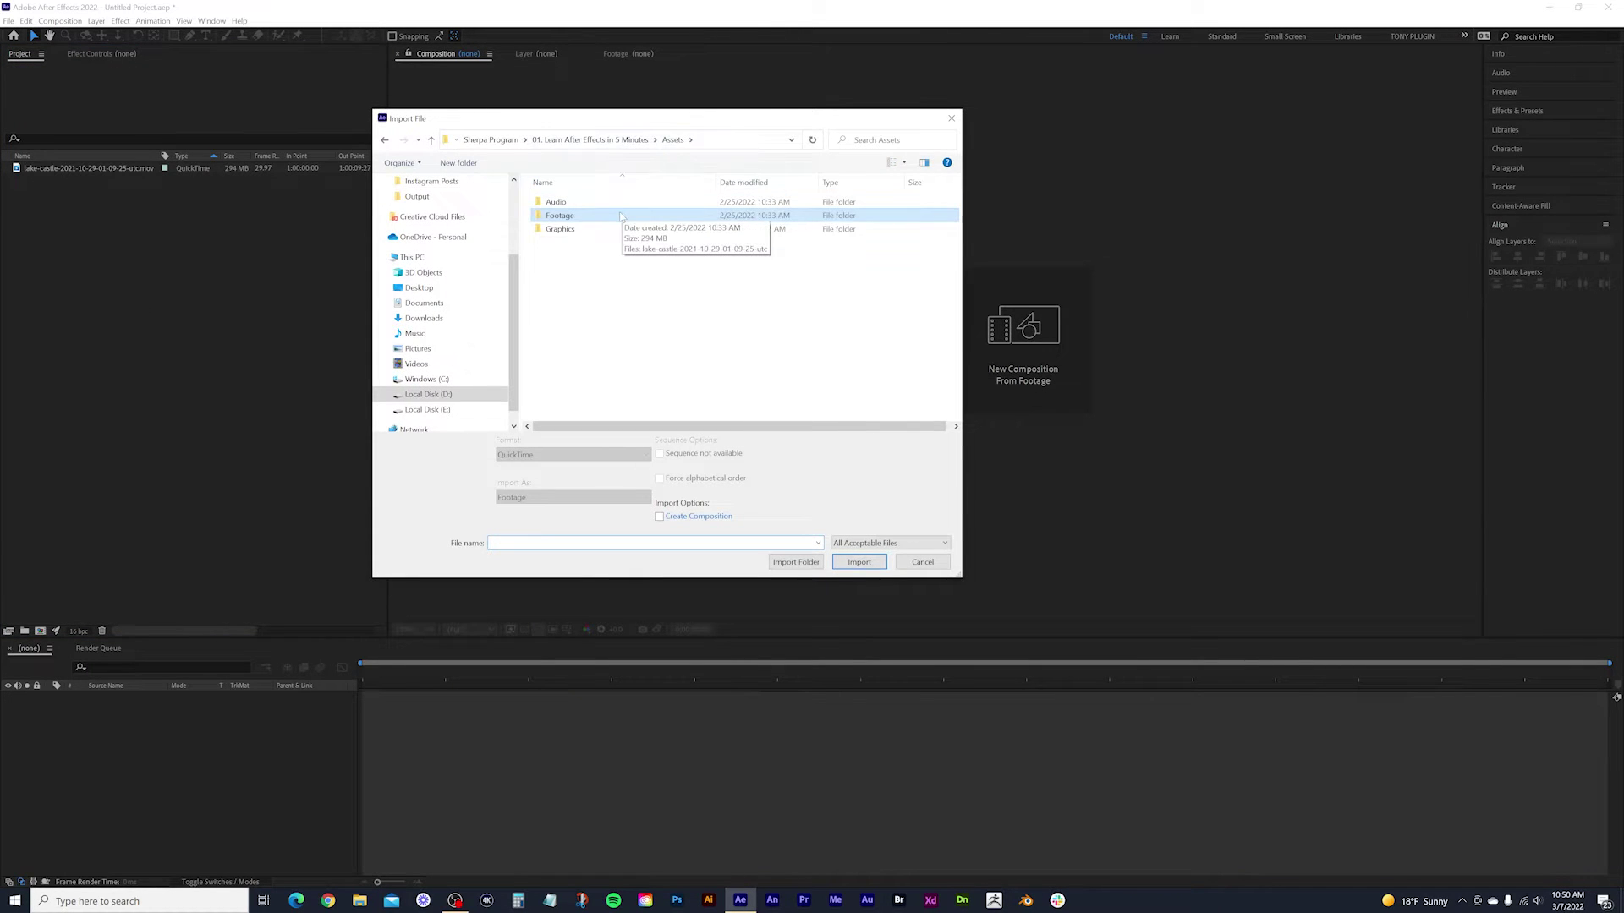
double_click(560, 230)
double_click(558, 214)
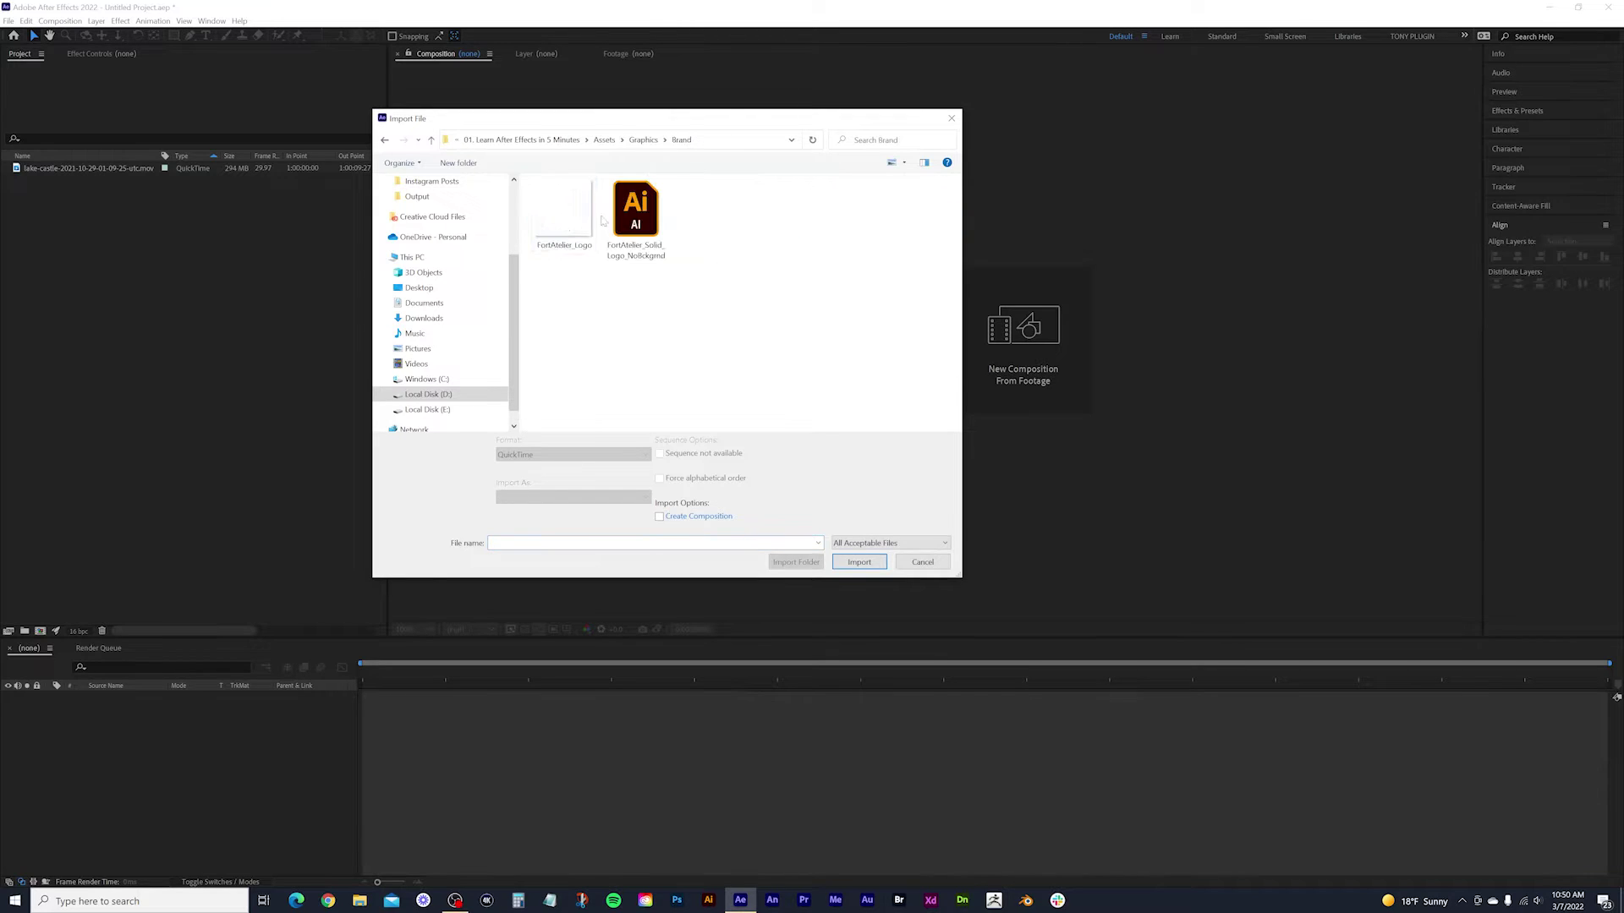
click(564, 215)
click(861, 554)
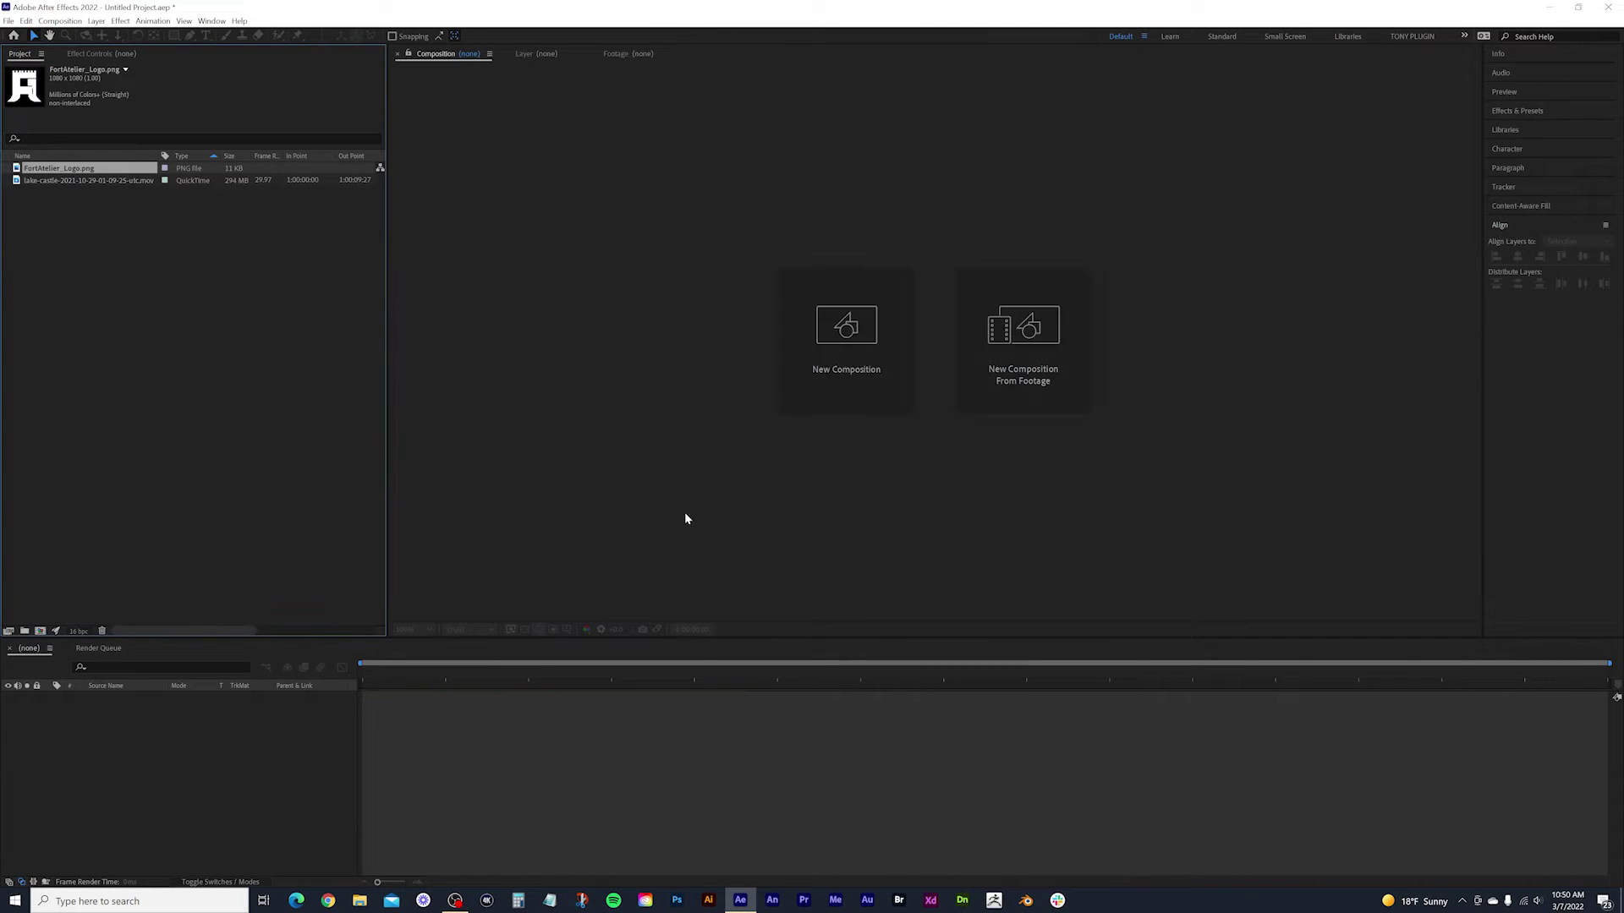
Drag the lake-castle .mov into the timeline to create a matching 1920×1080, 29.97 fps composition.
click(51, 181)
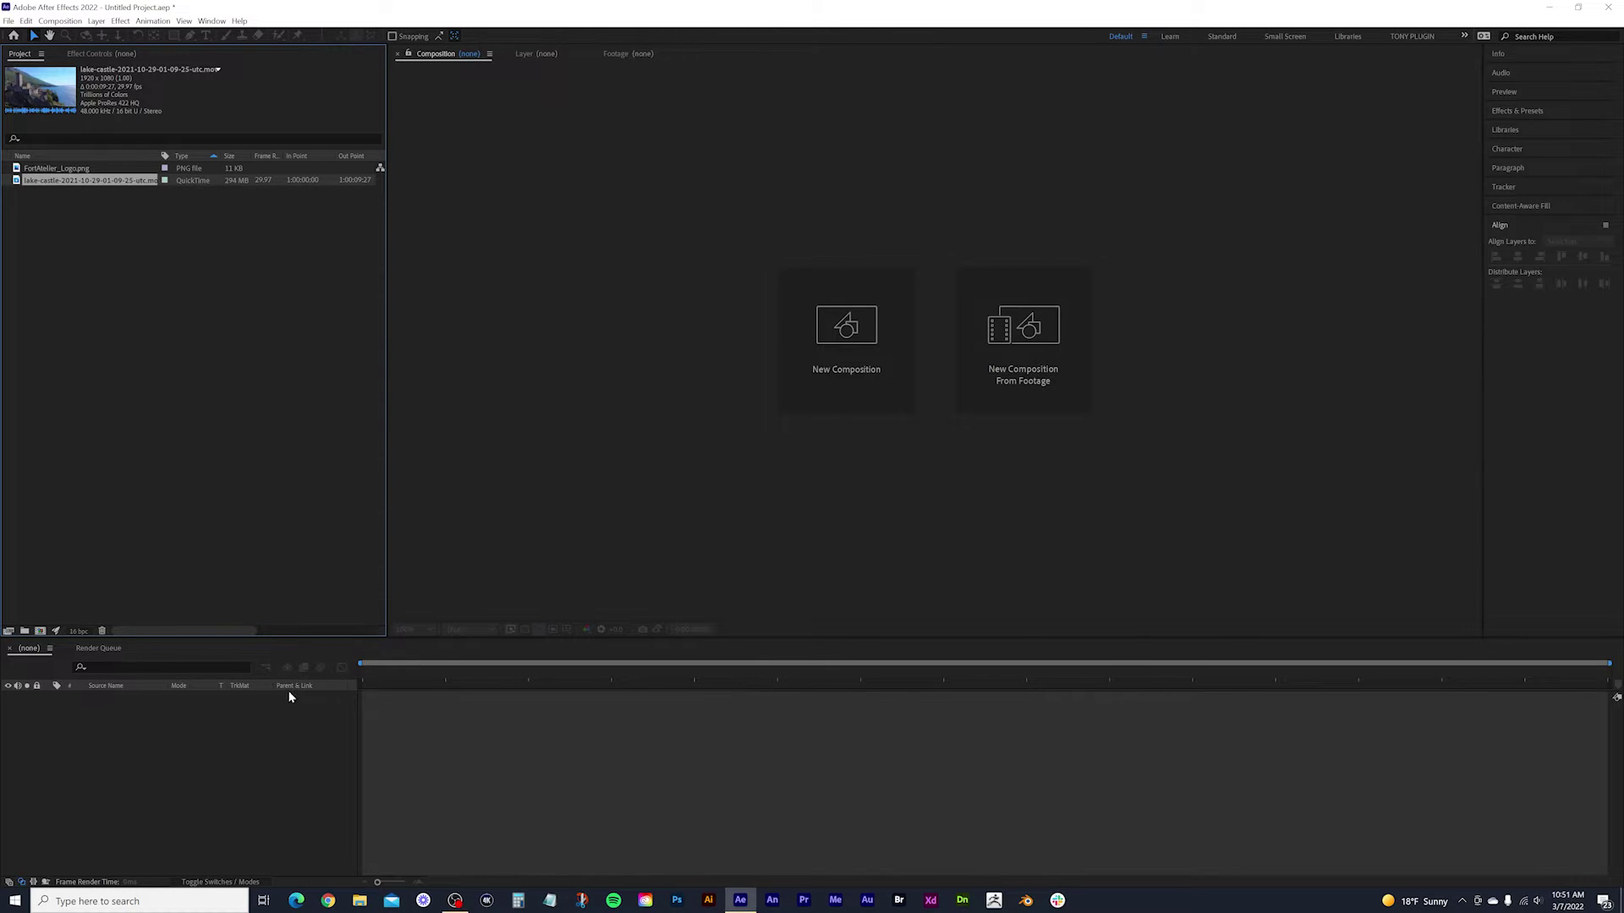
drag(73, 184, 260, 730)
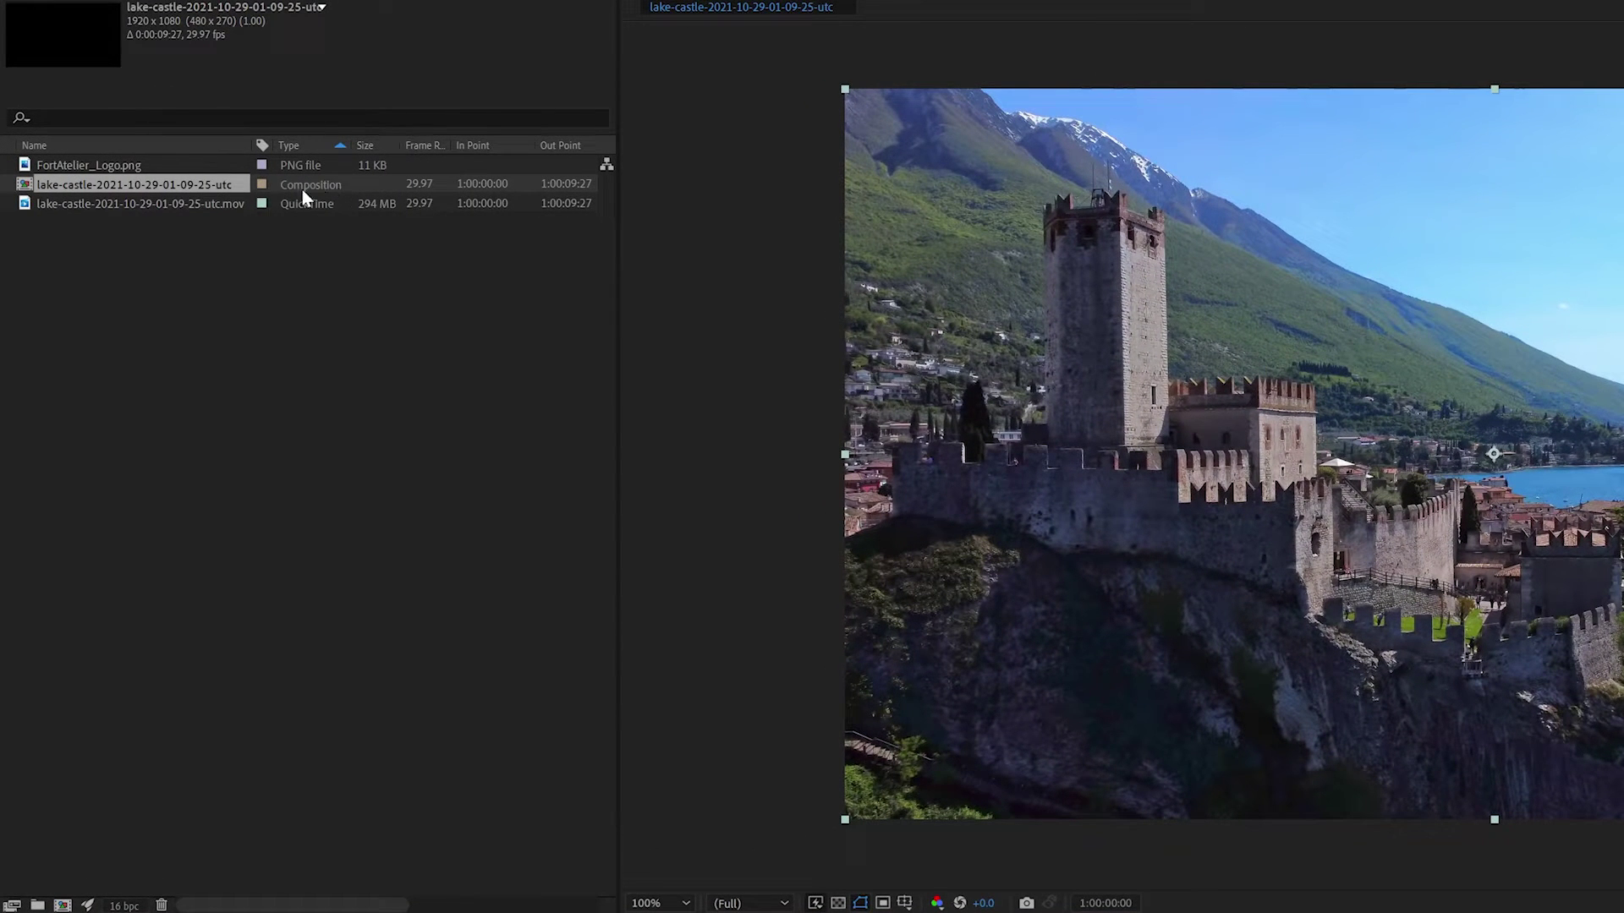
click(410, 363)
click(329, 195)
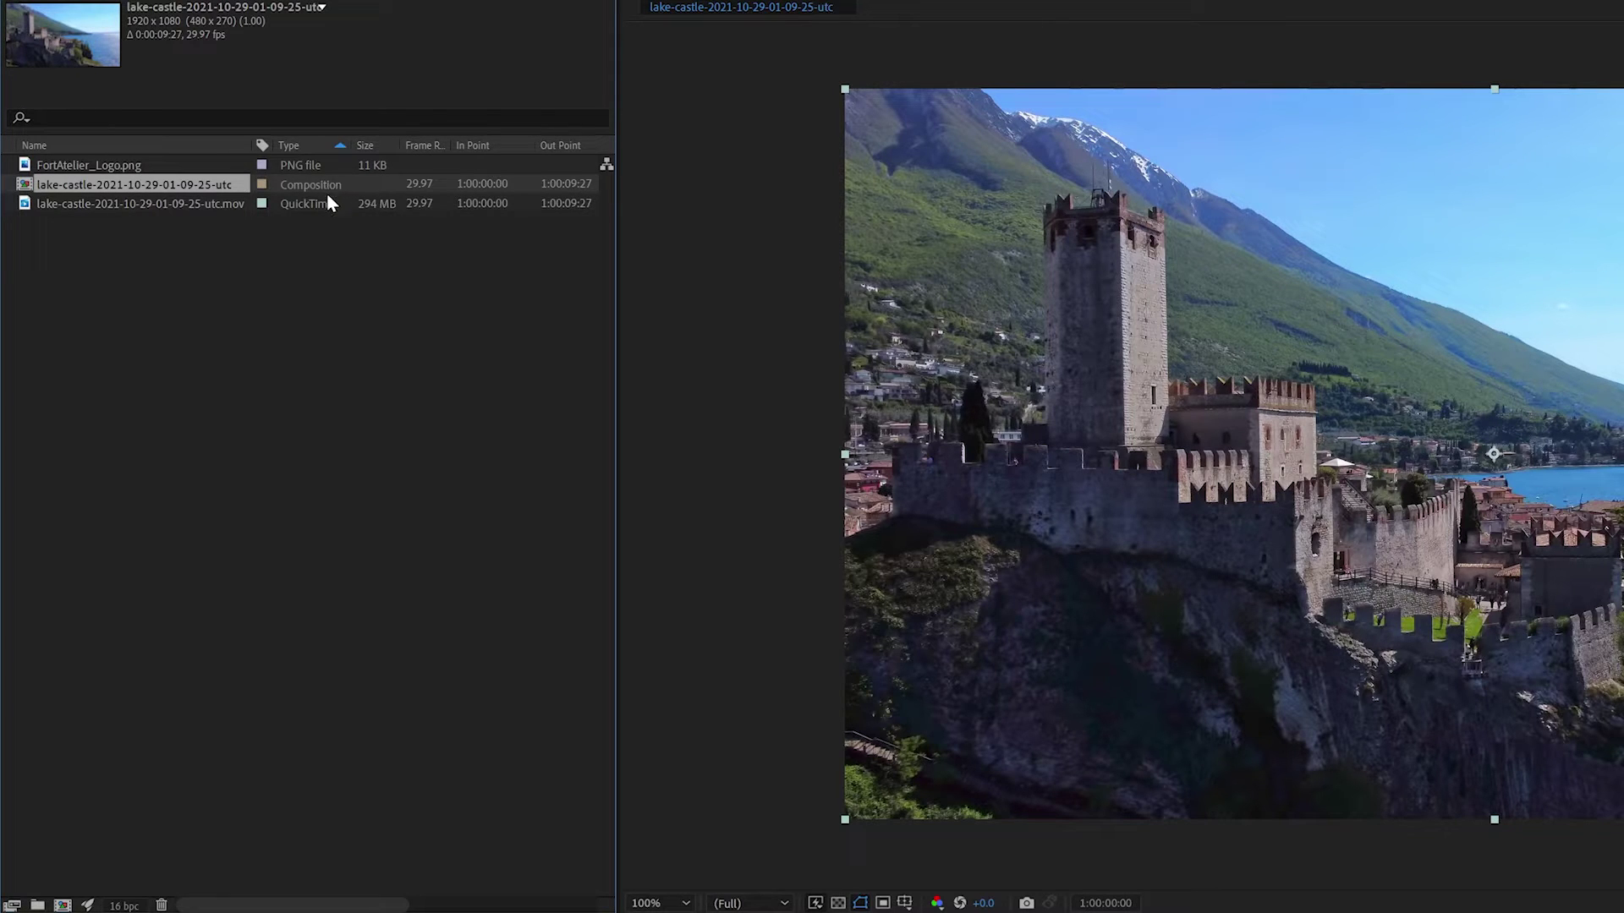
click(324, 205)
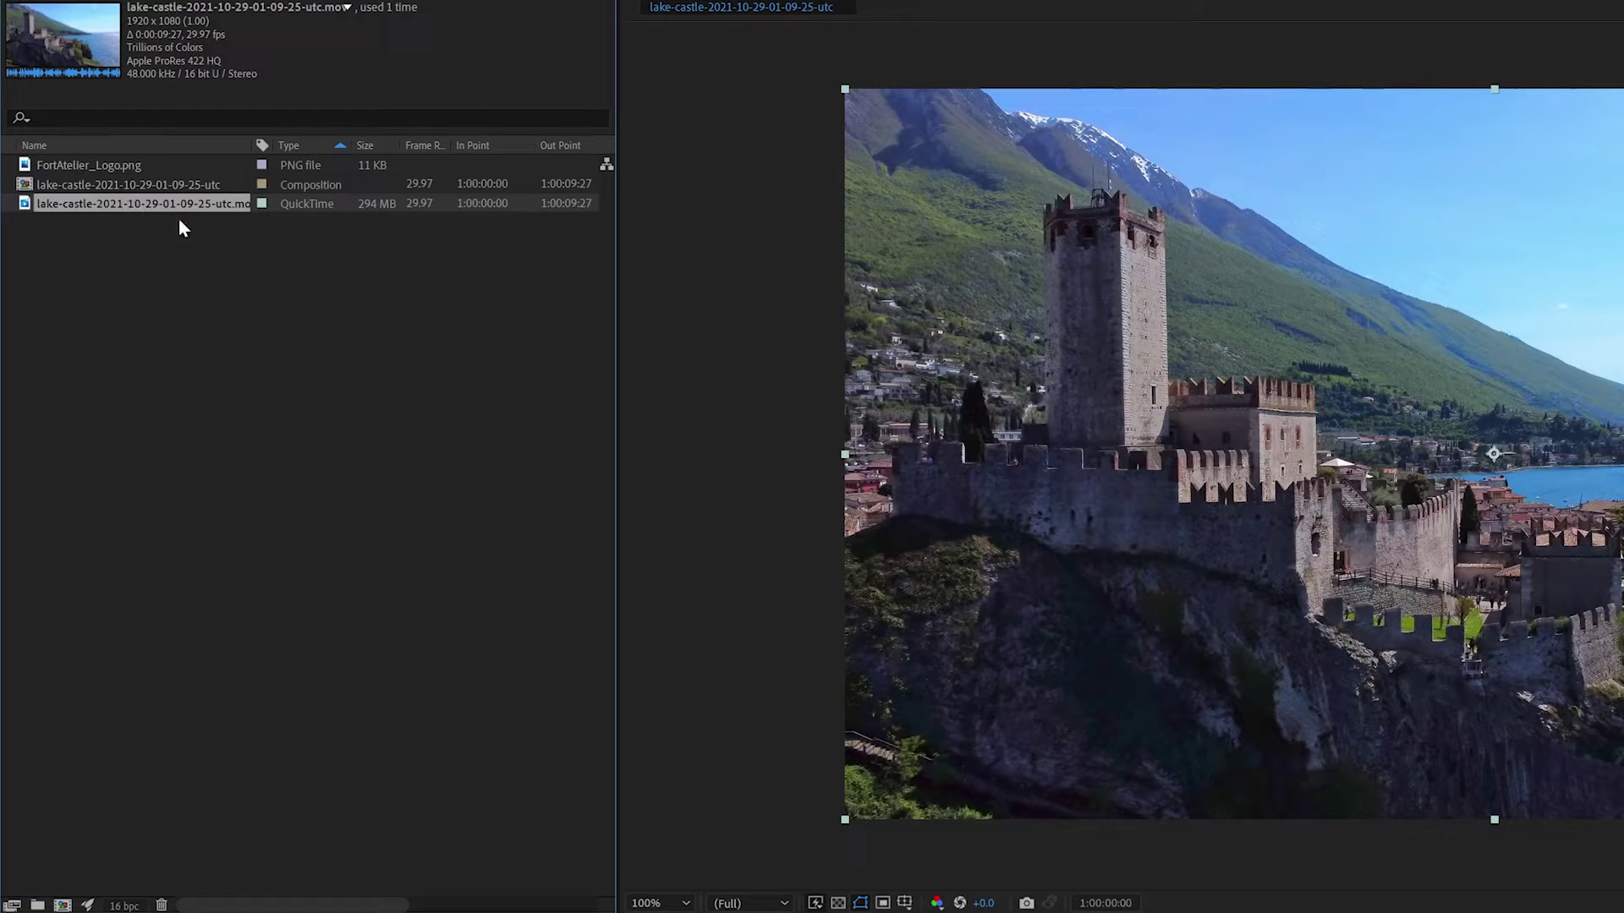
click(389, 388)
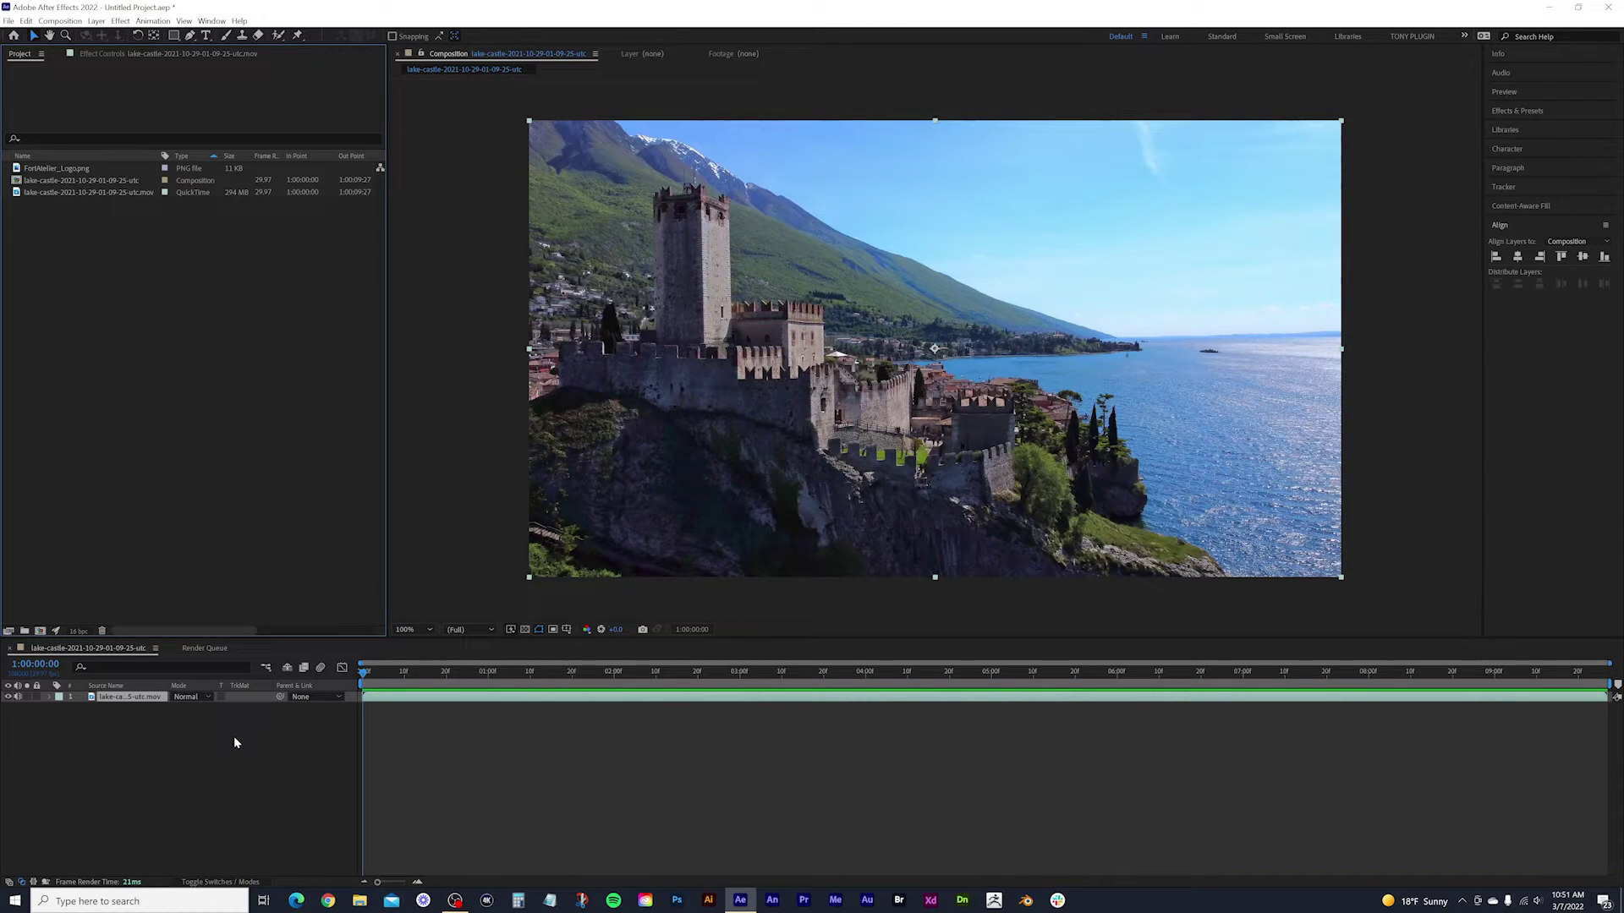
drag(365, 674, 534, 672)
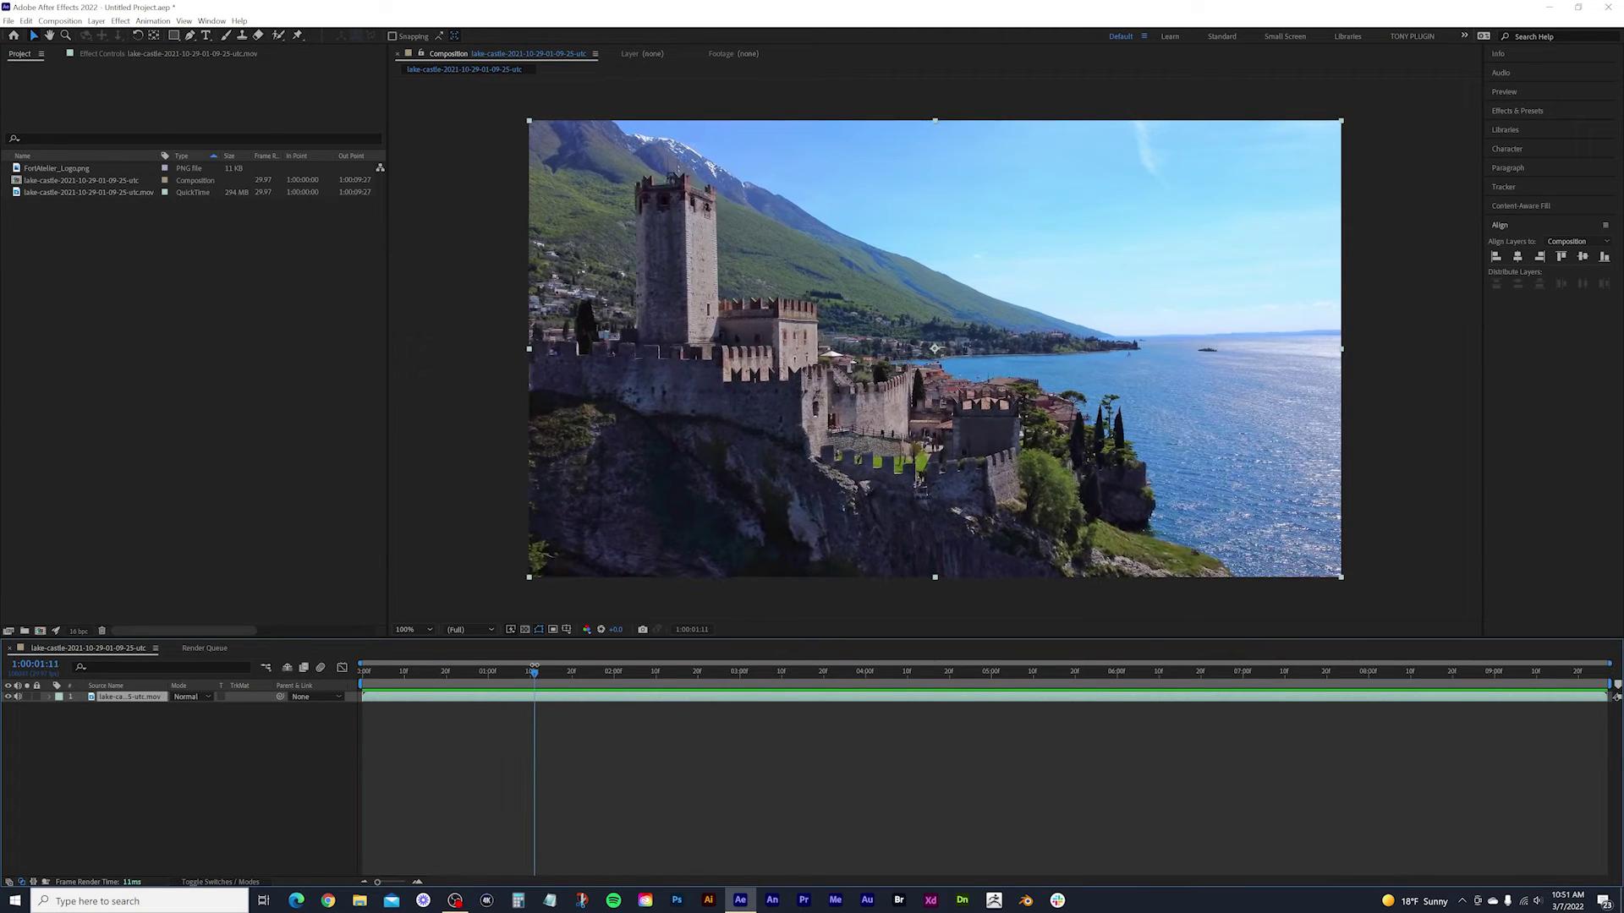
key(space)
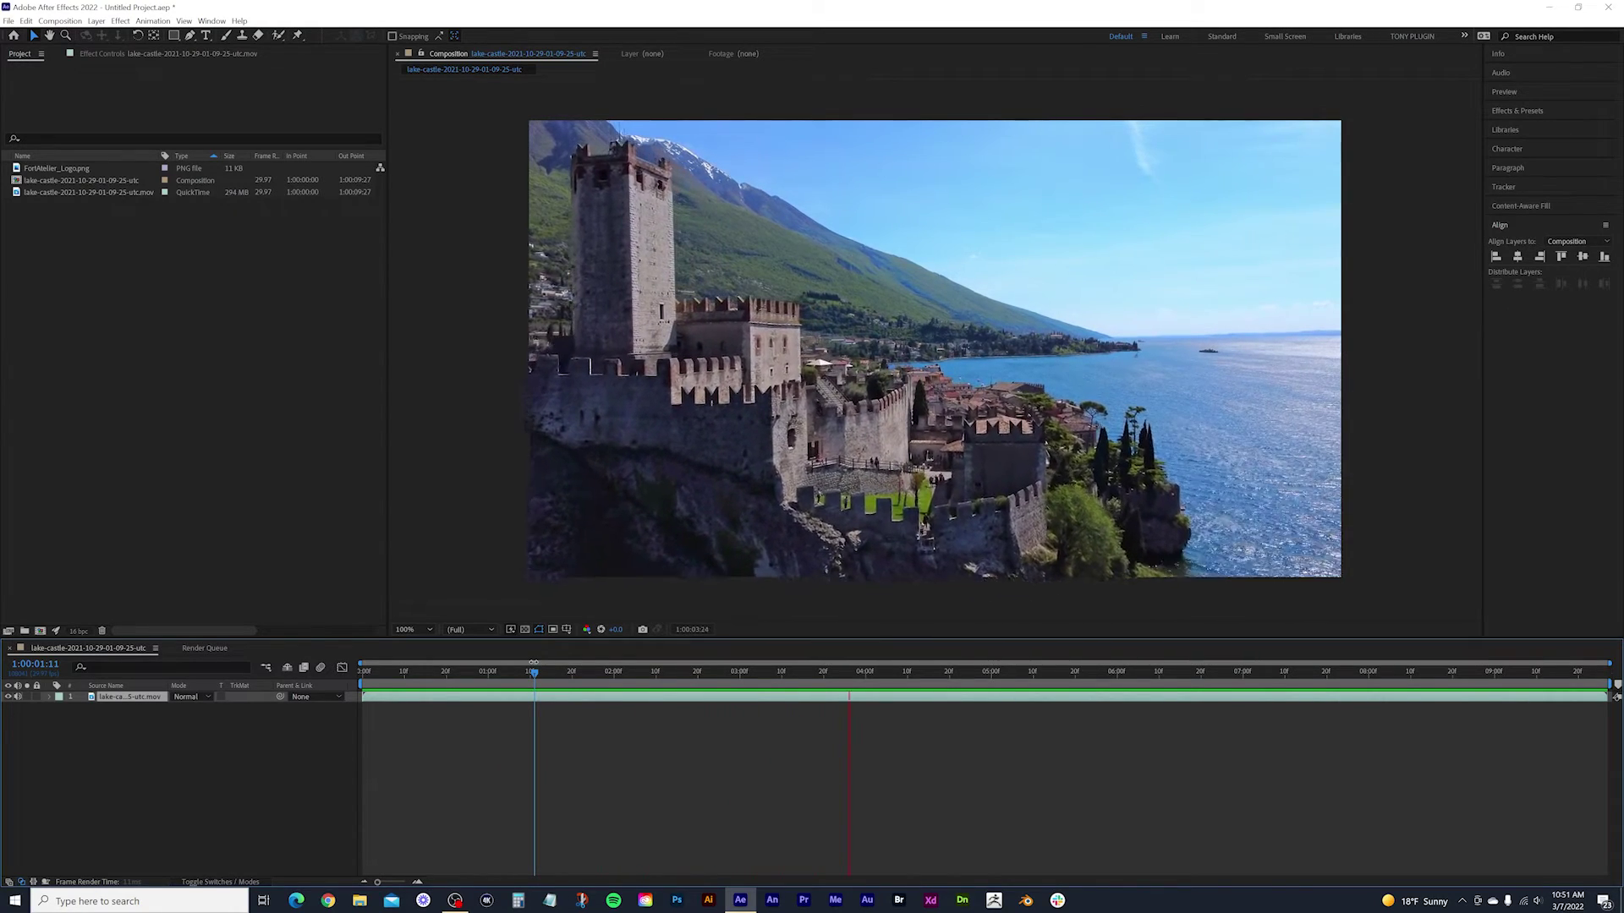
key(space)
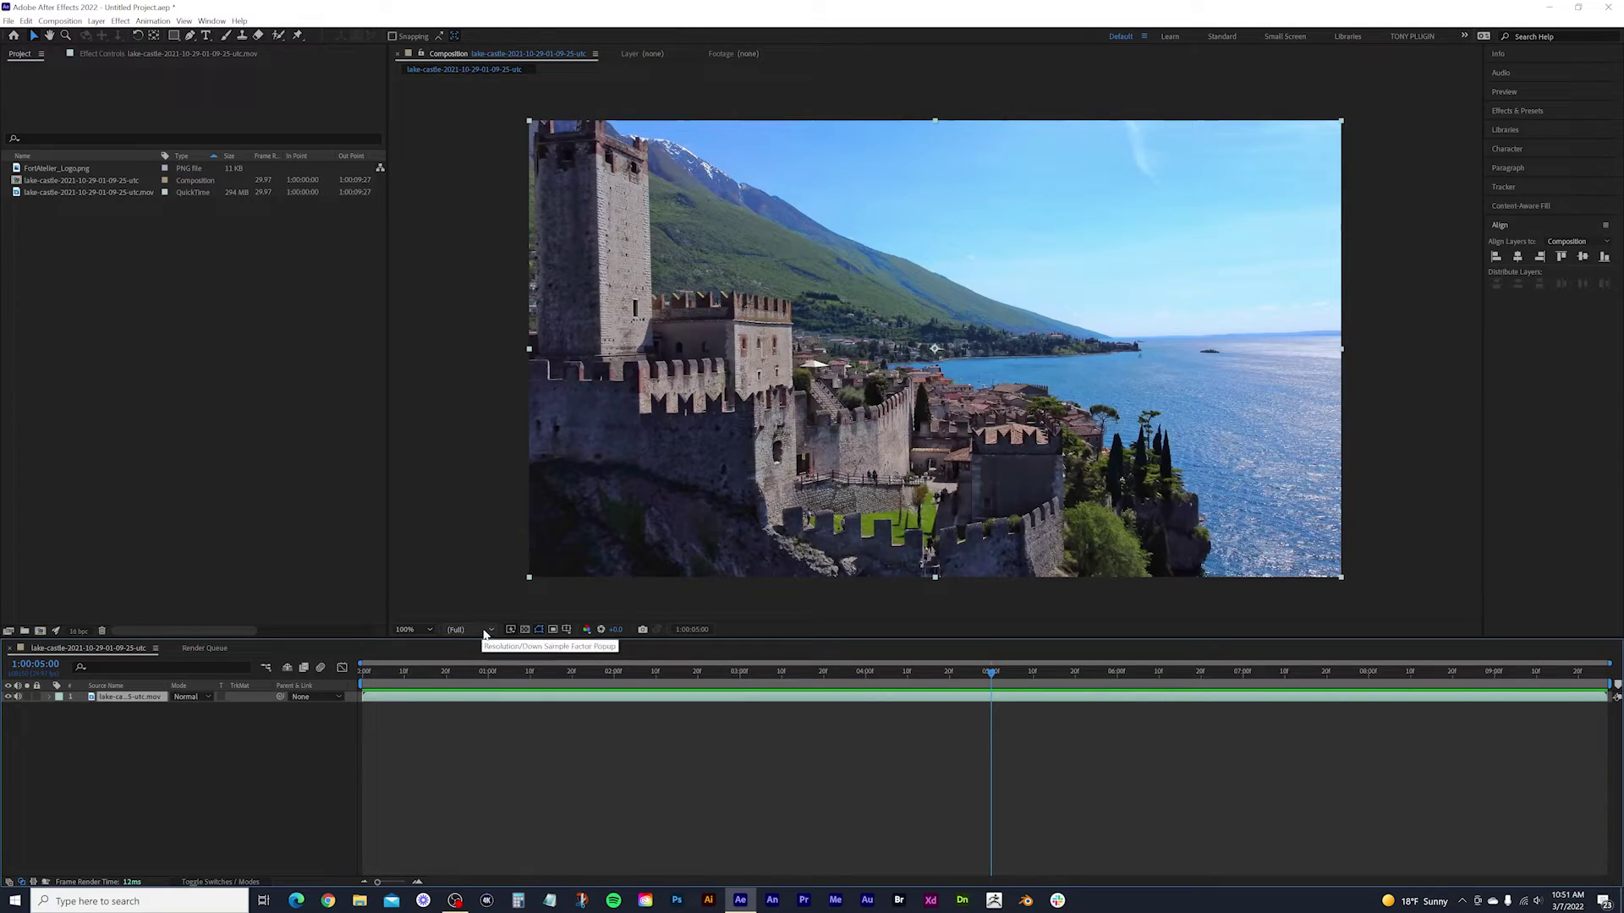
key(space)
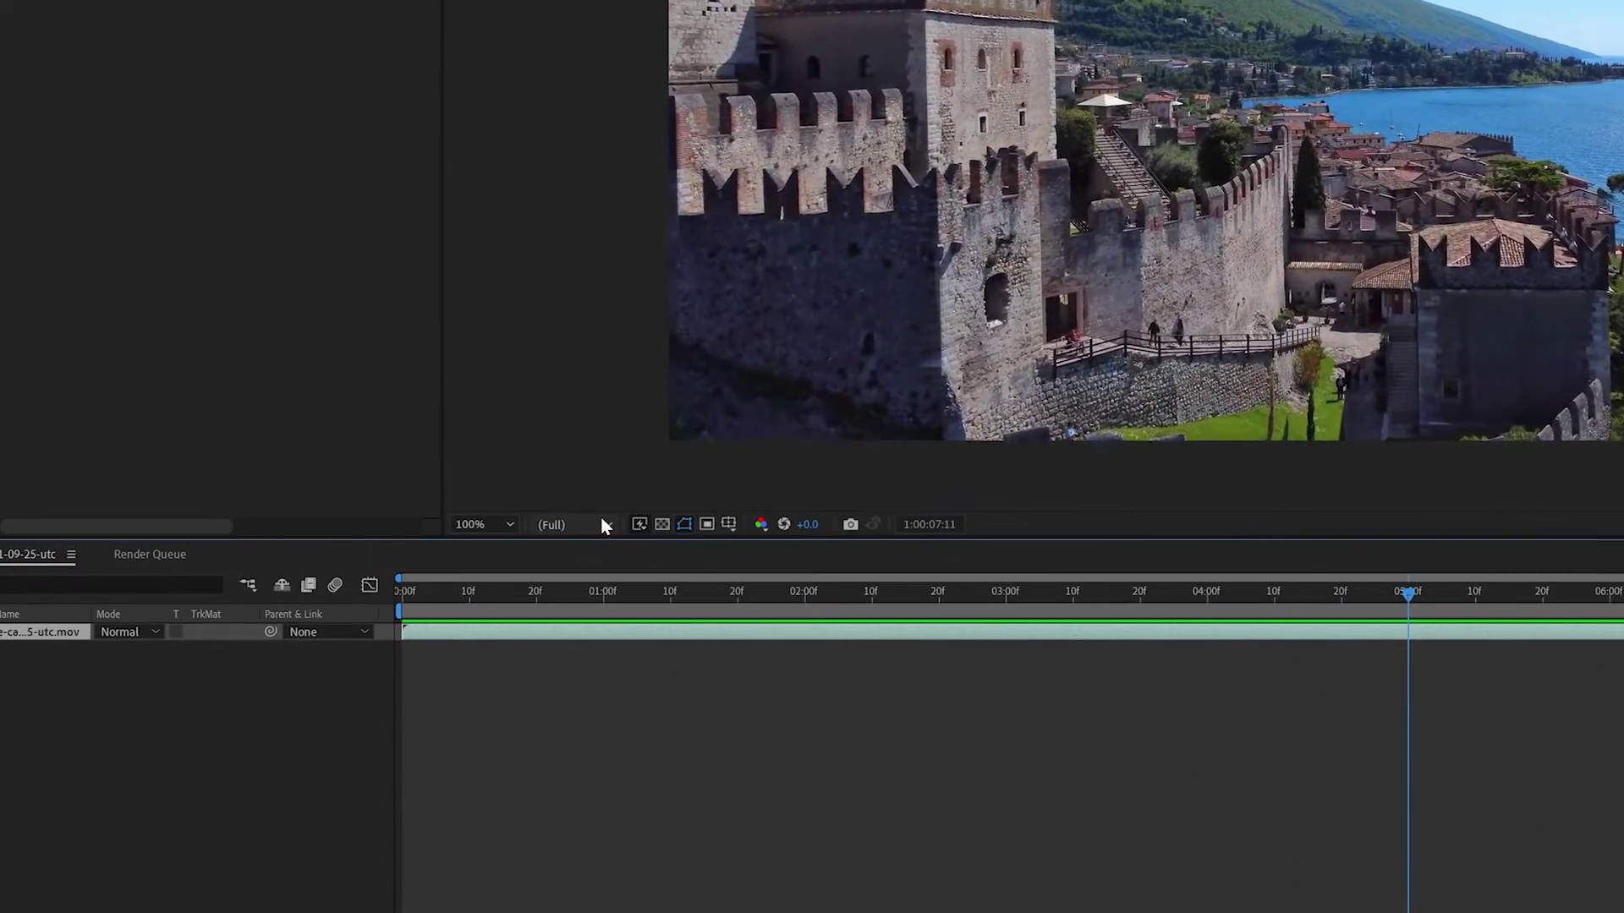
key(space)
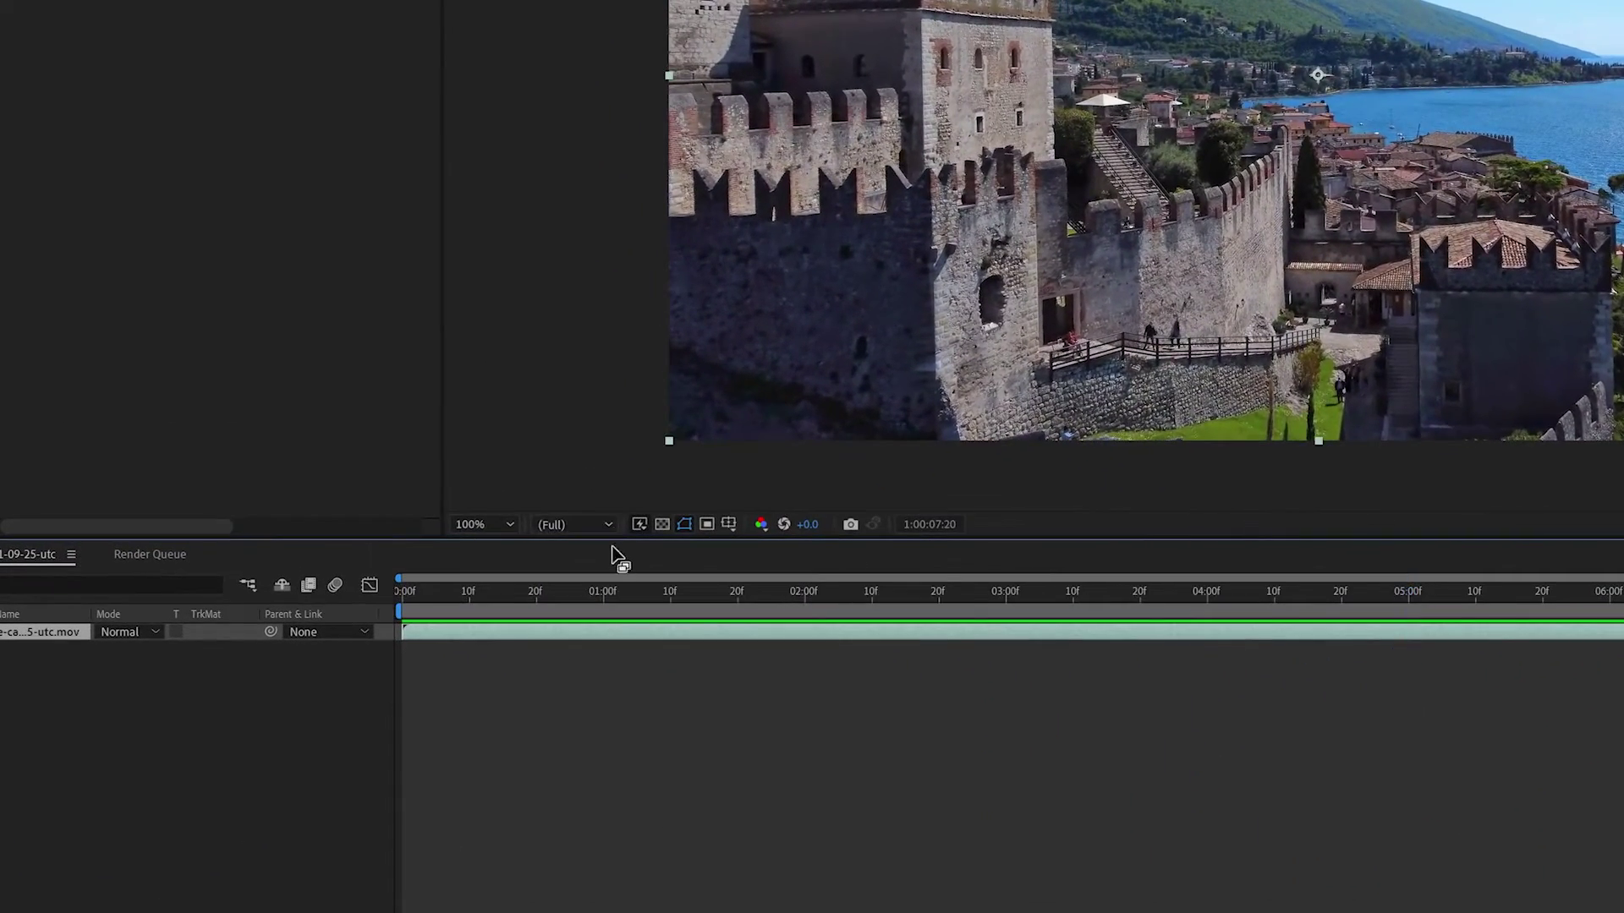
click(605, 526)
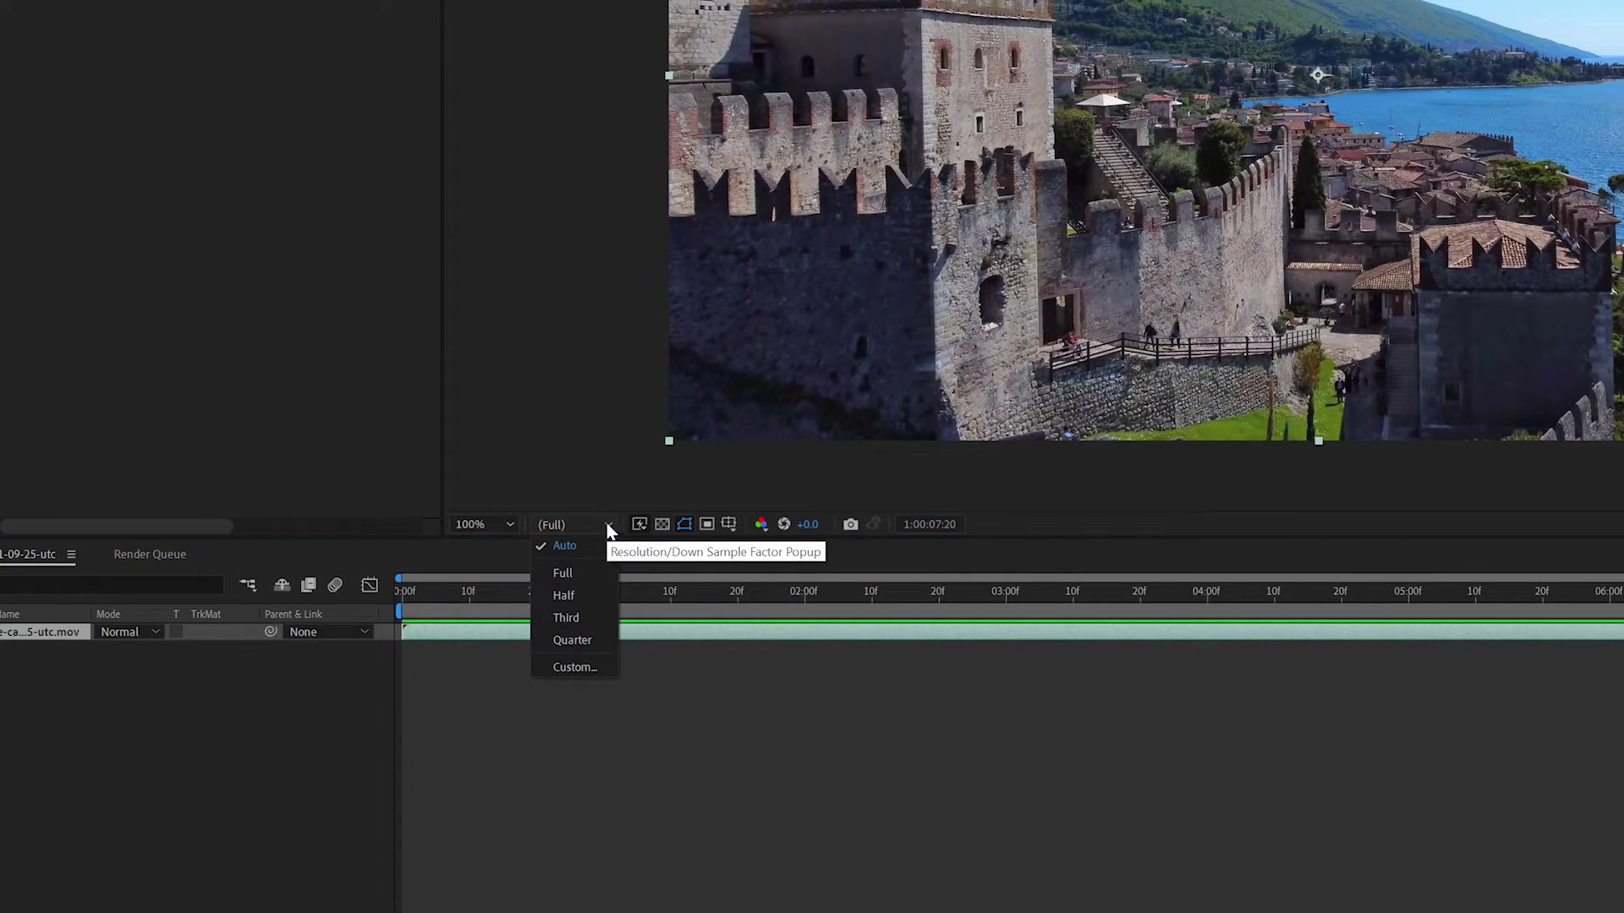
click(599, 636)
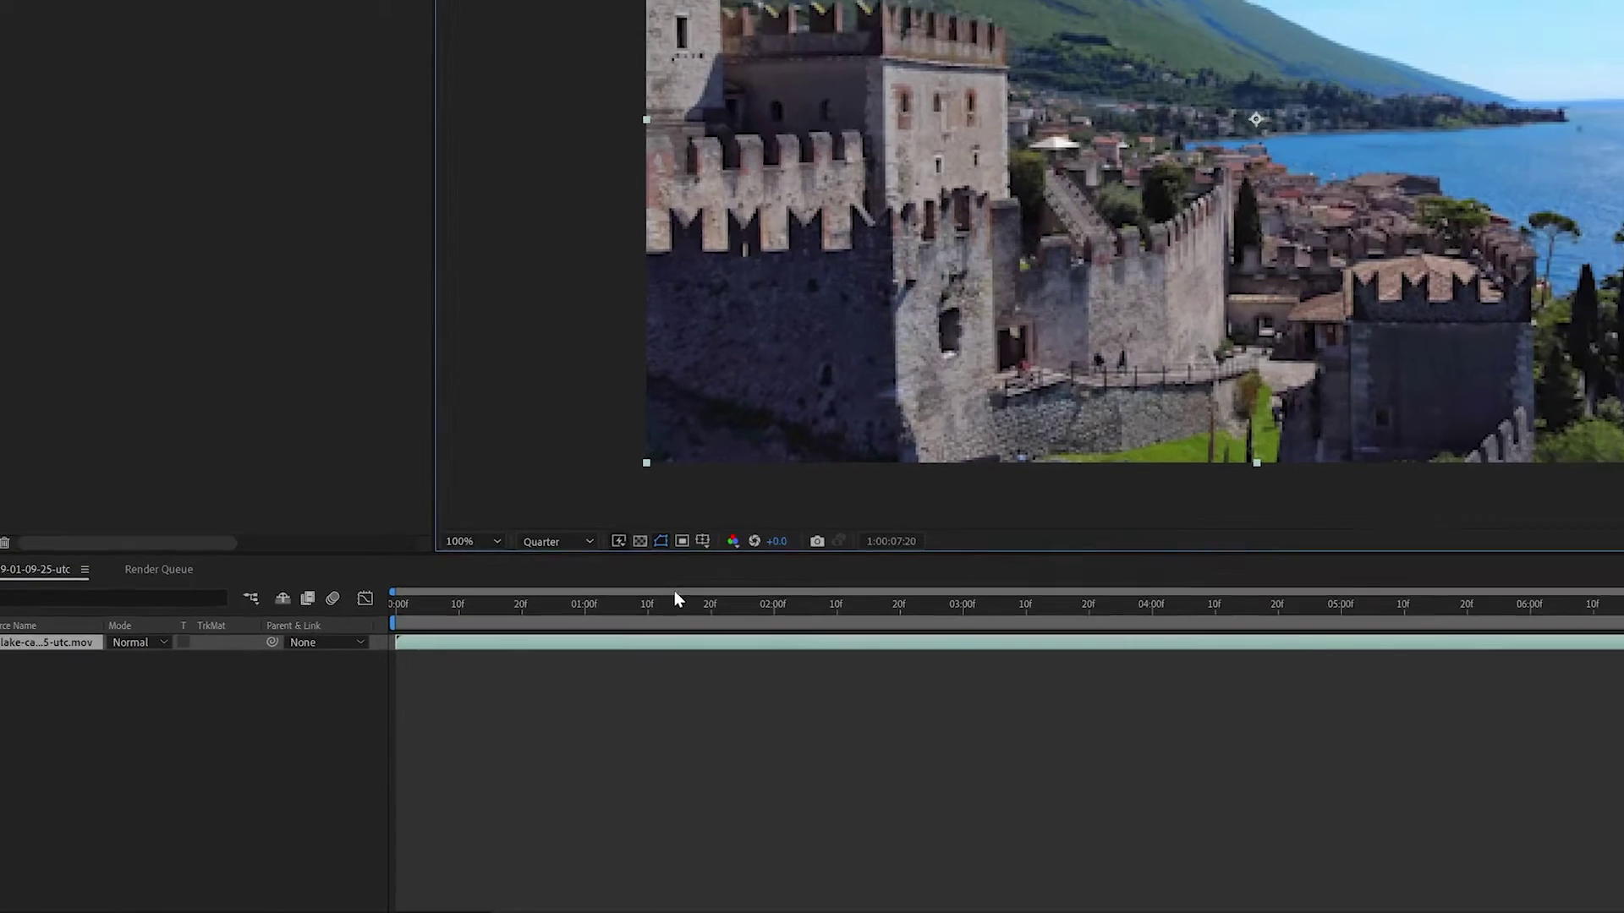
key(space)
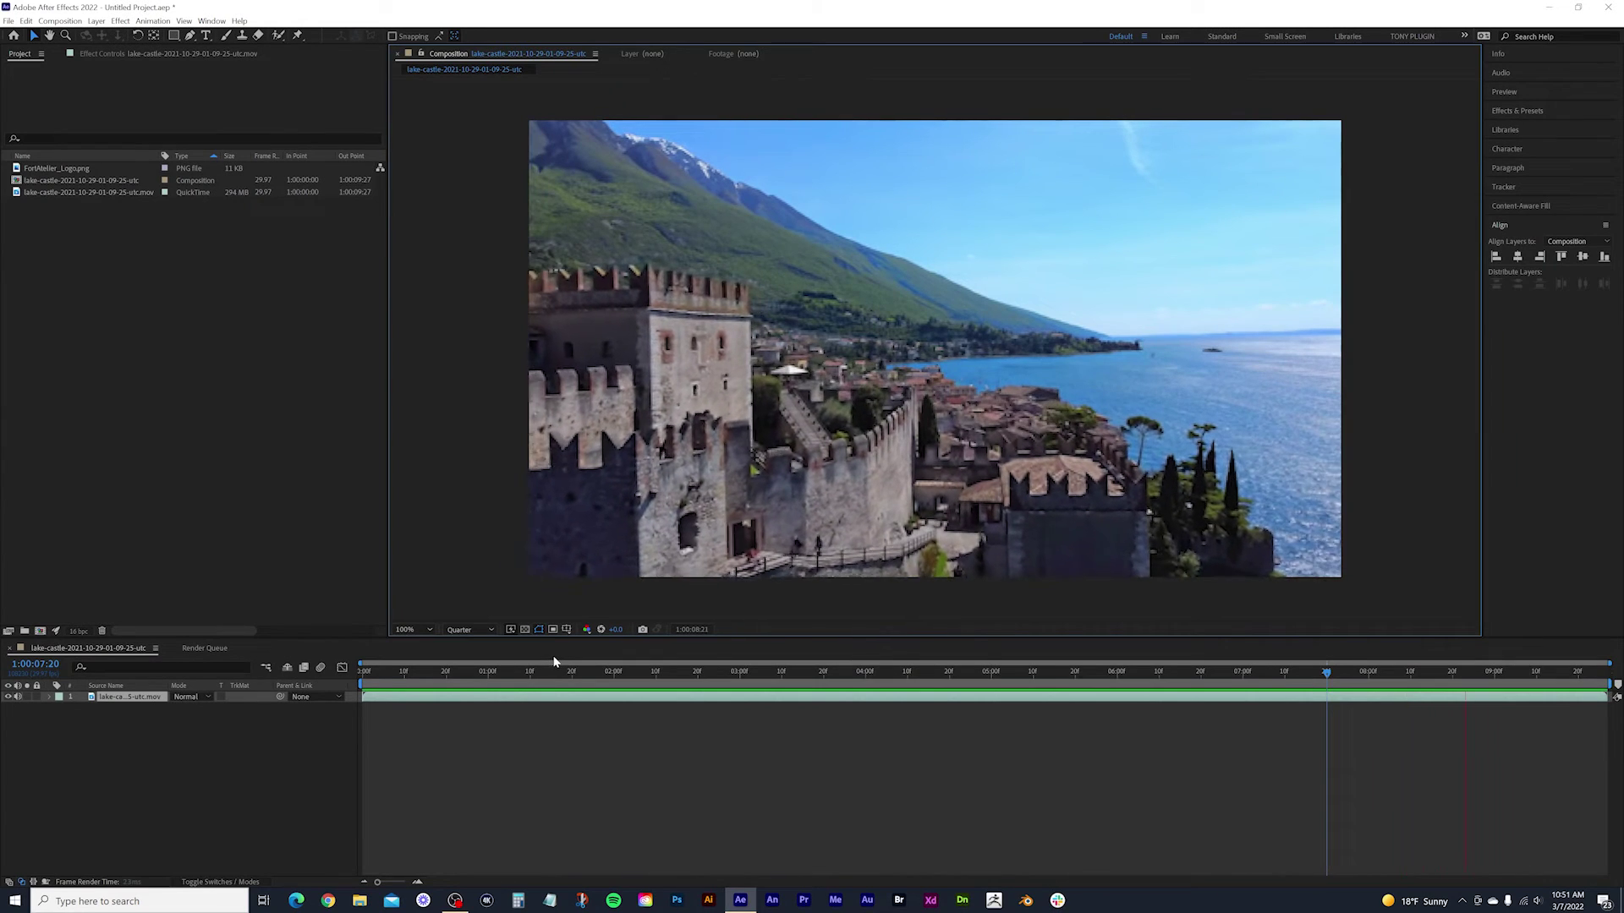
click(474, 632)
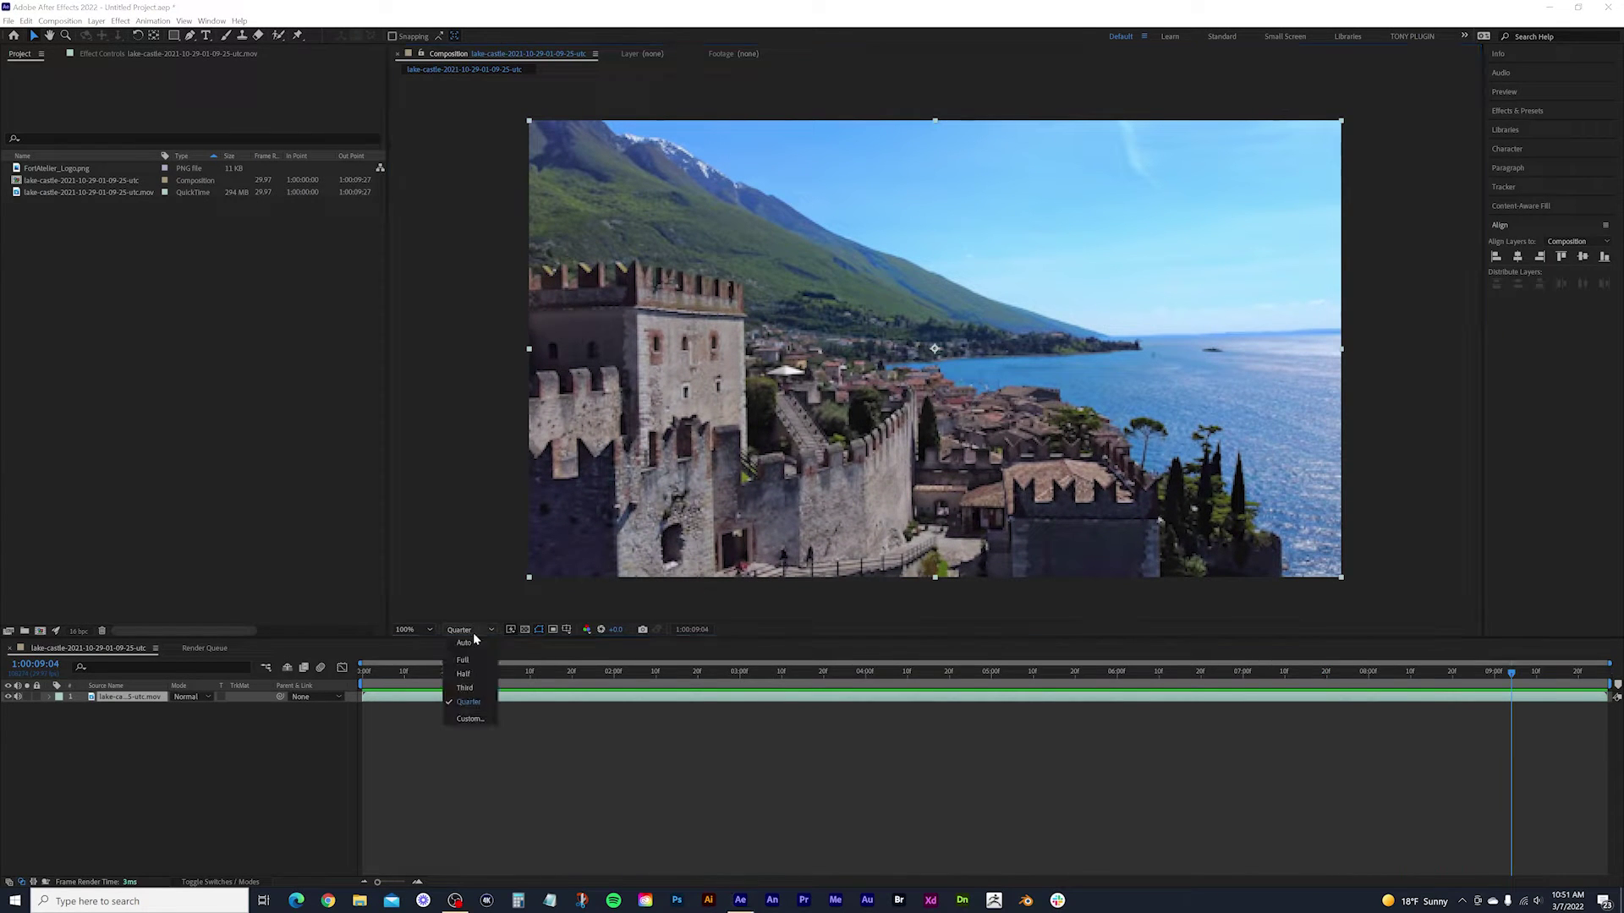
click(463, 660)
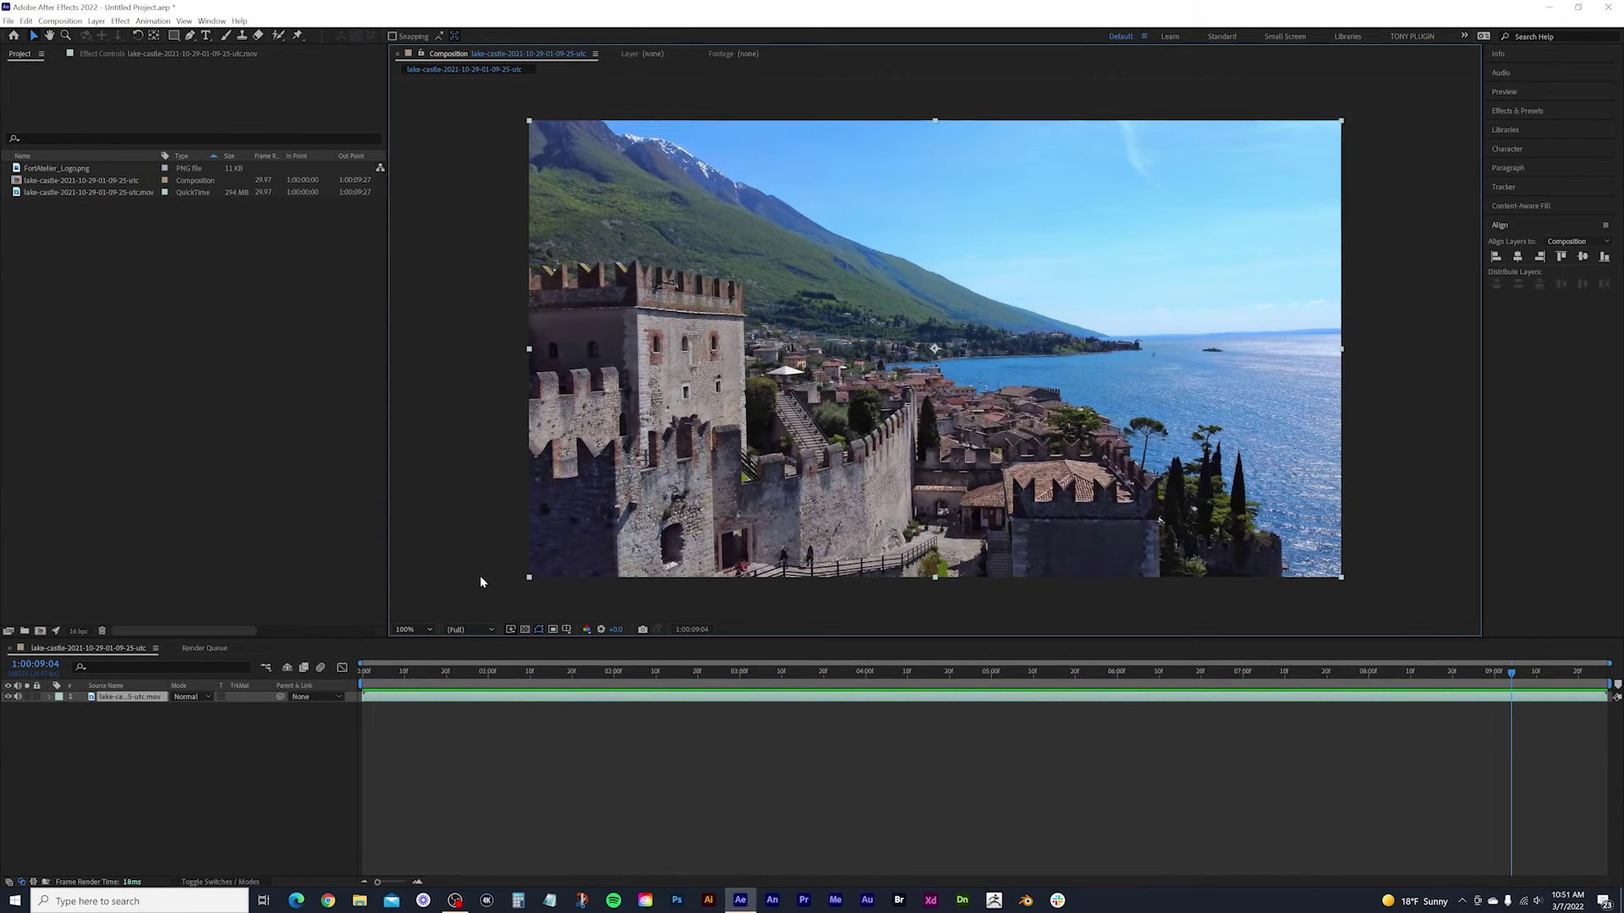
drag(437, 674, 369, 677)
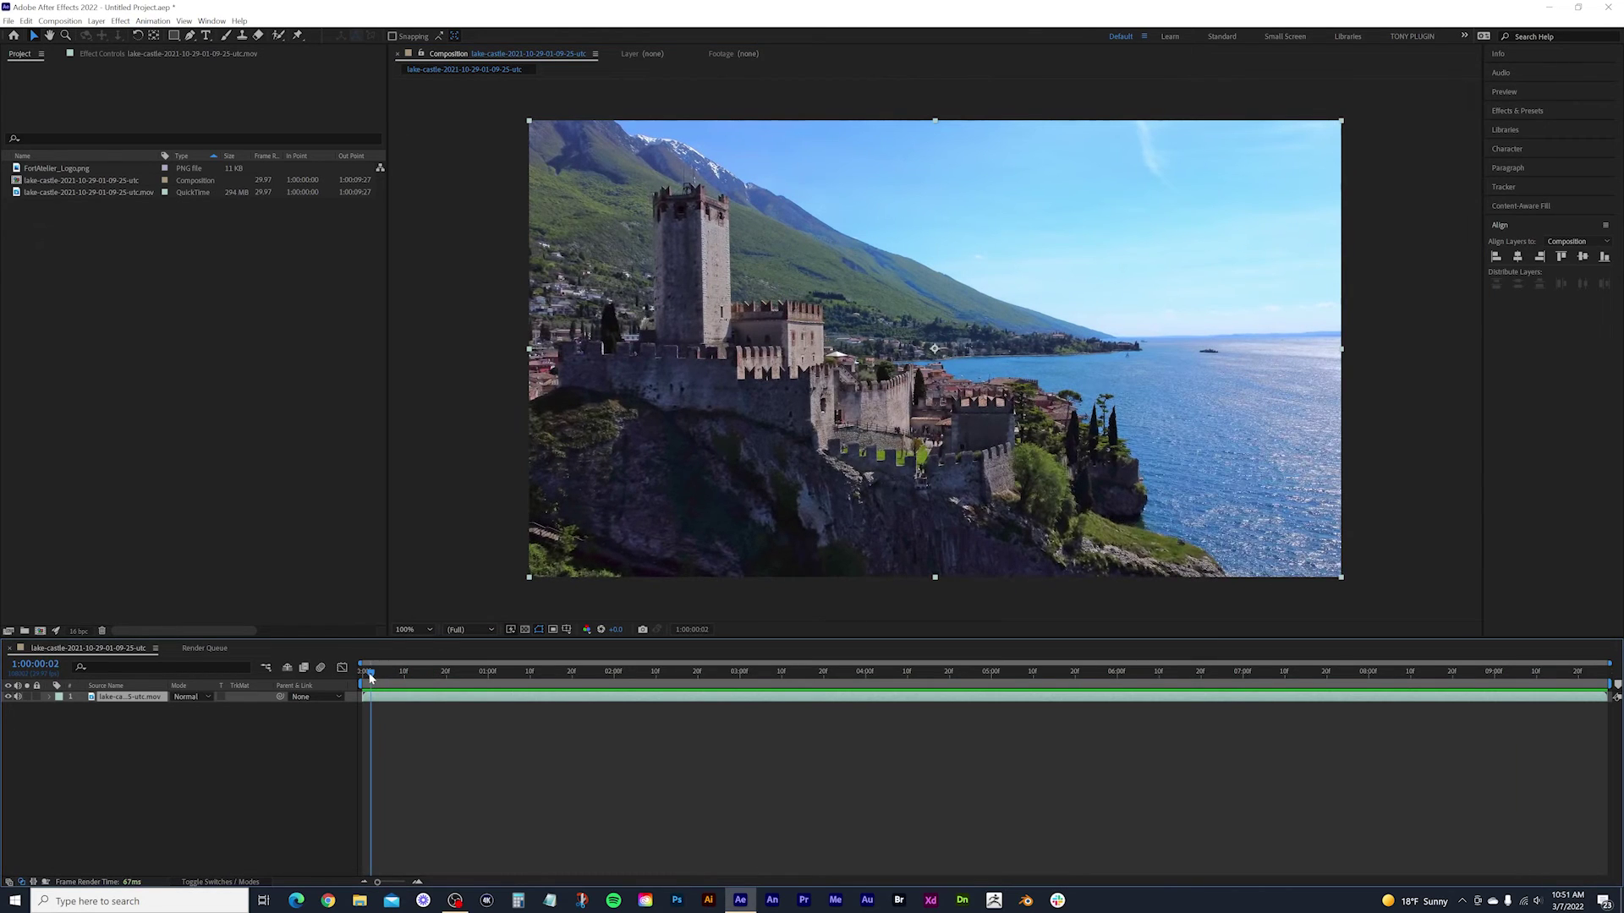
click(105, 778)
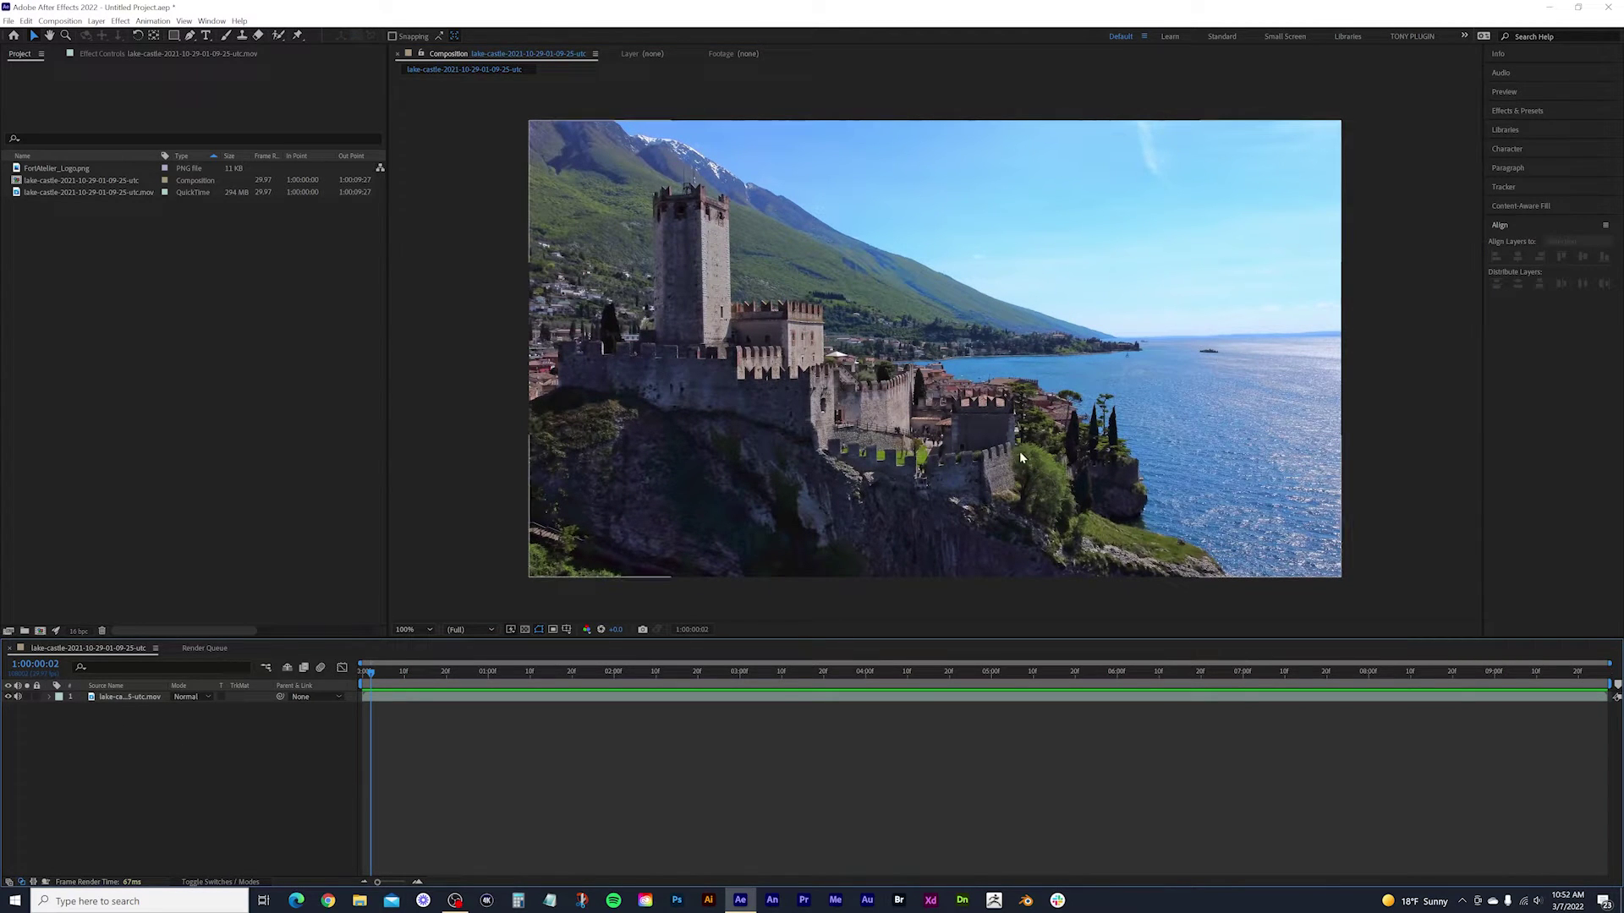
Add FortAtelier_Logo.png as a layer above the castle footage and nudge it right.
click(49, 170)
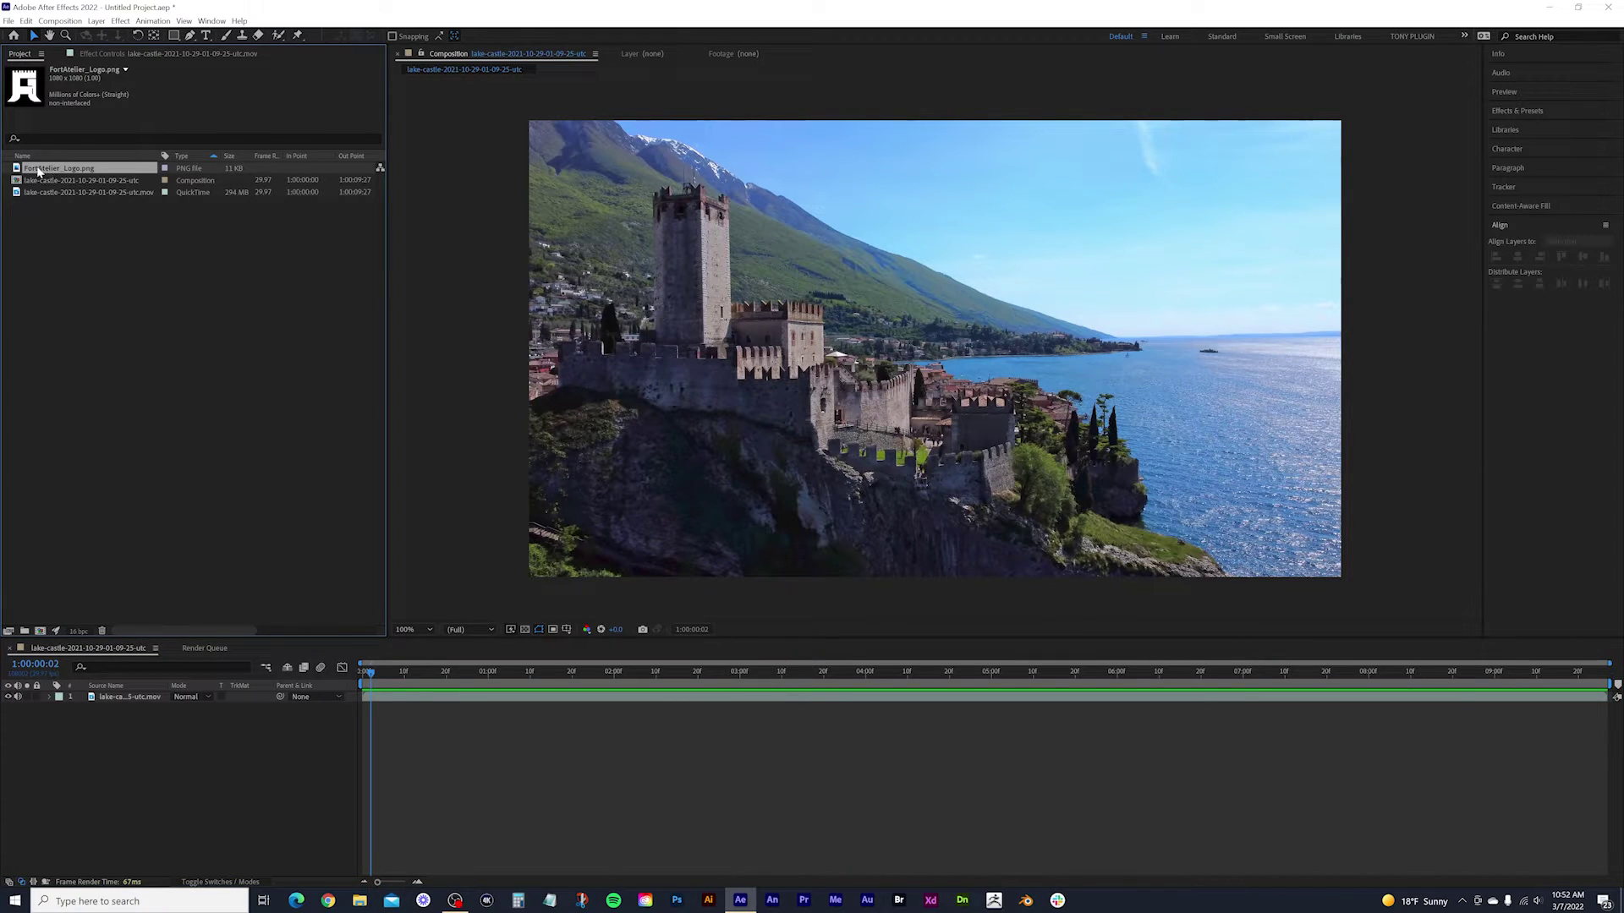
drag(37, 172, 797, 368)
drag(708, 394, 828, 374)
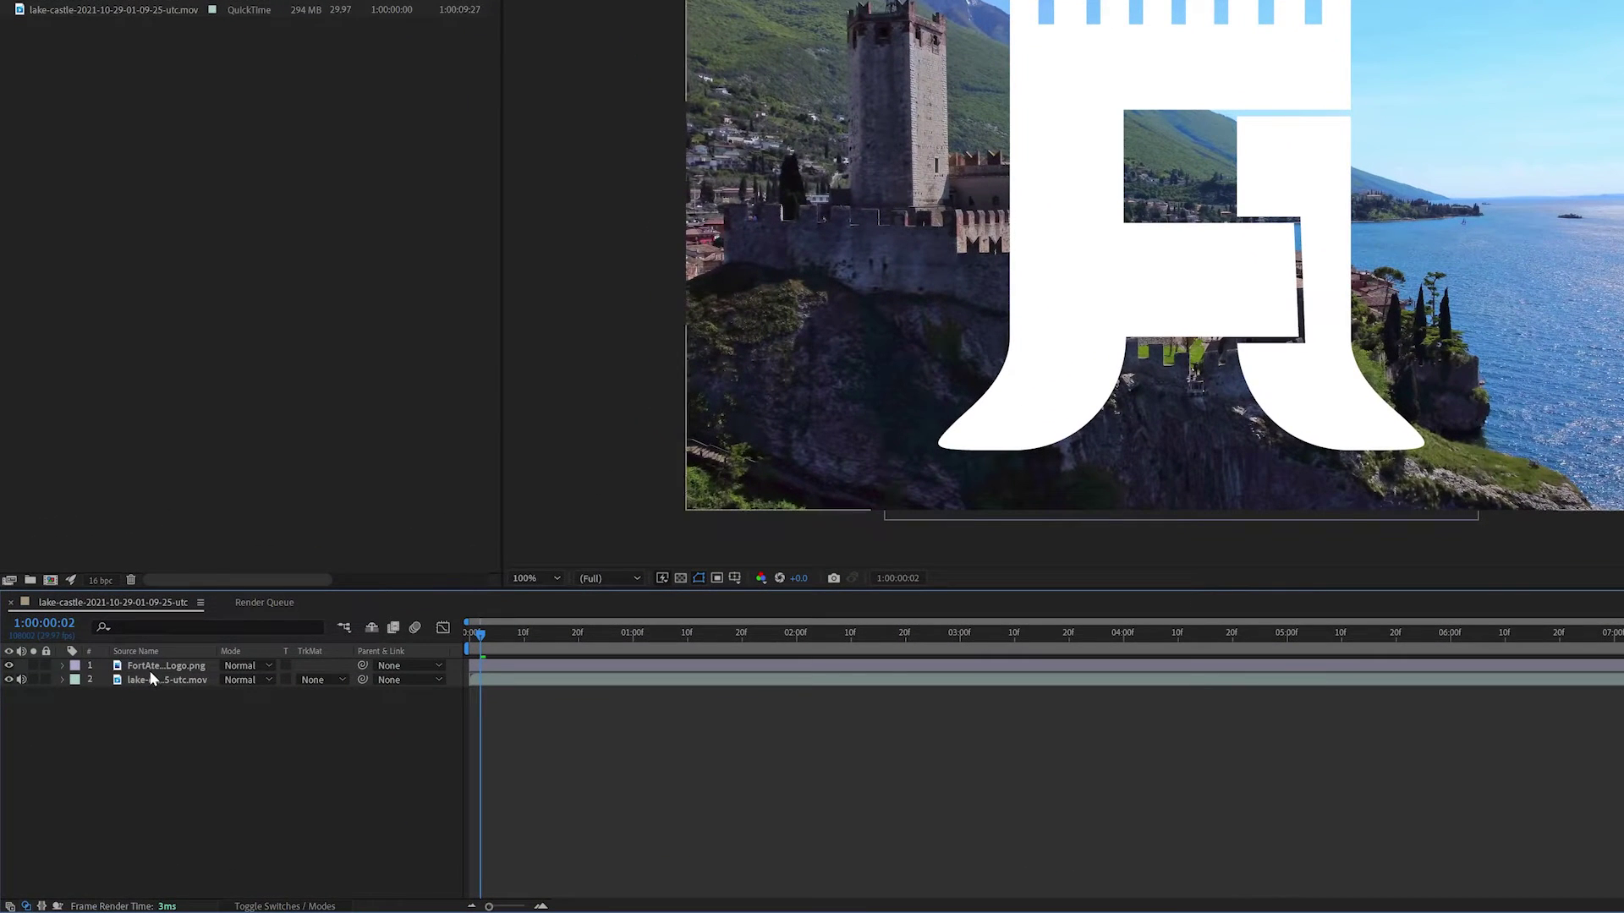
Select each layer in turn and toggle the logo layer's visibility off and back on.
click(162, 667)
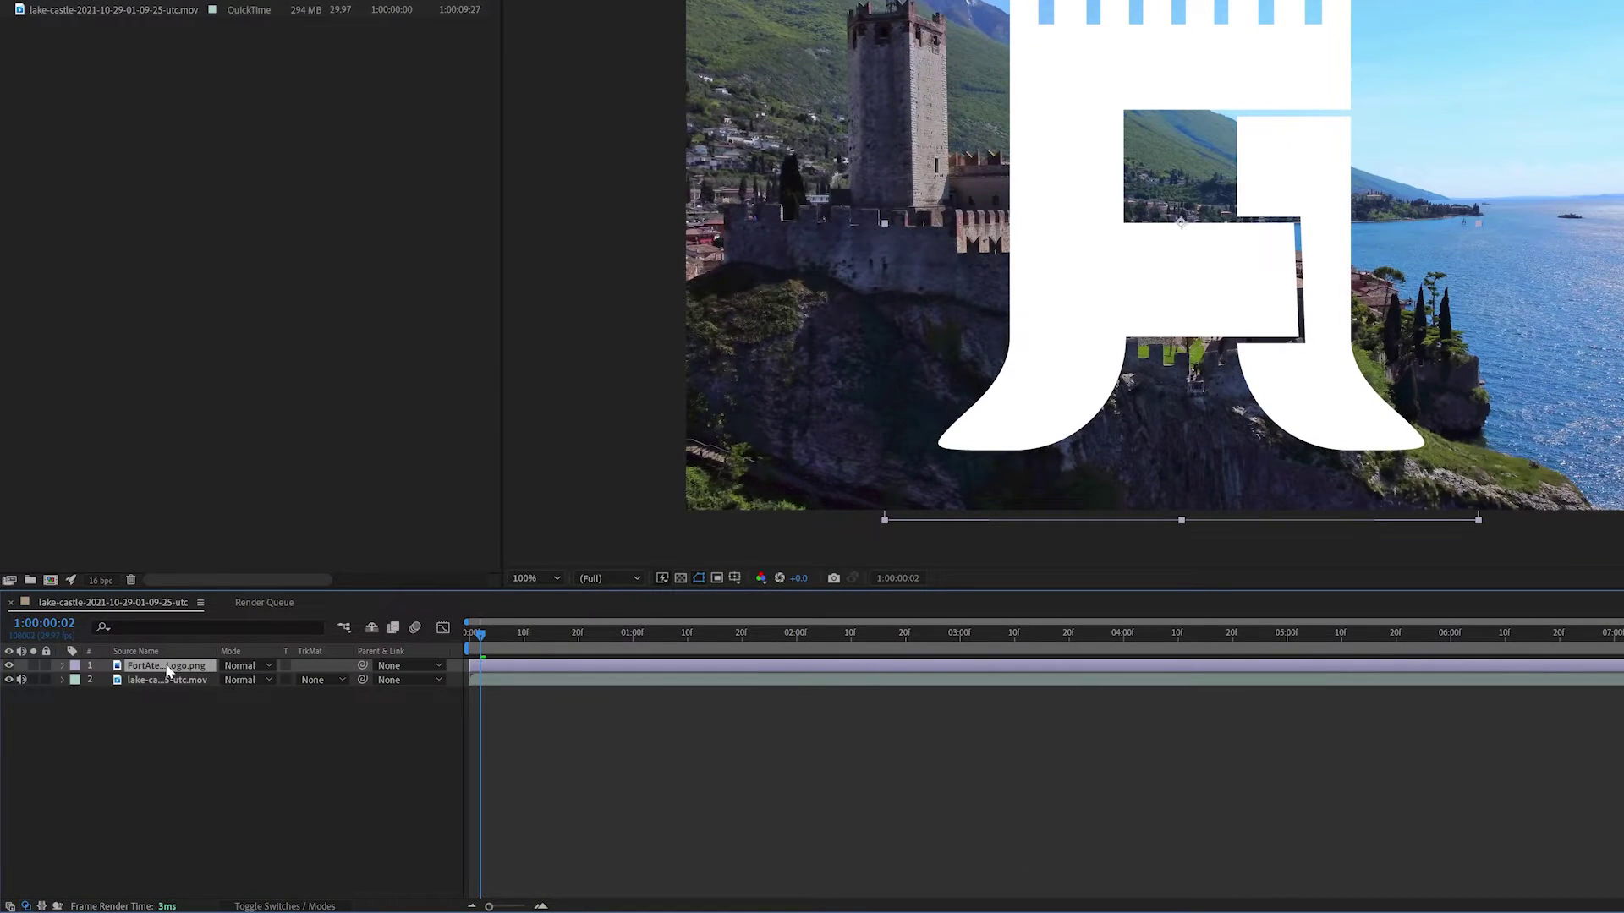
click(163, 685)
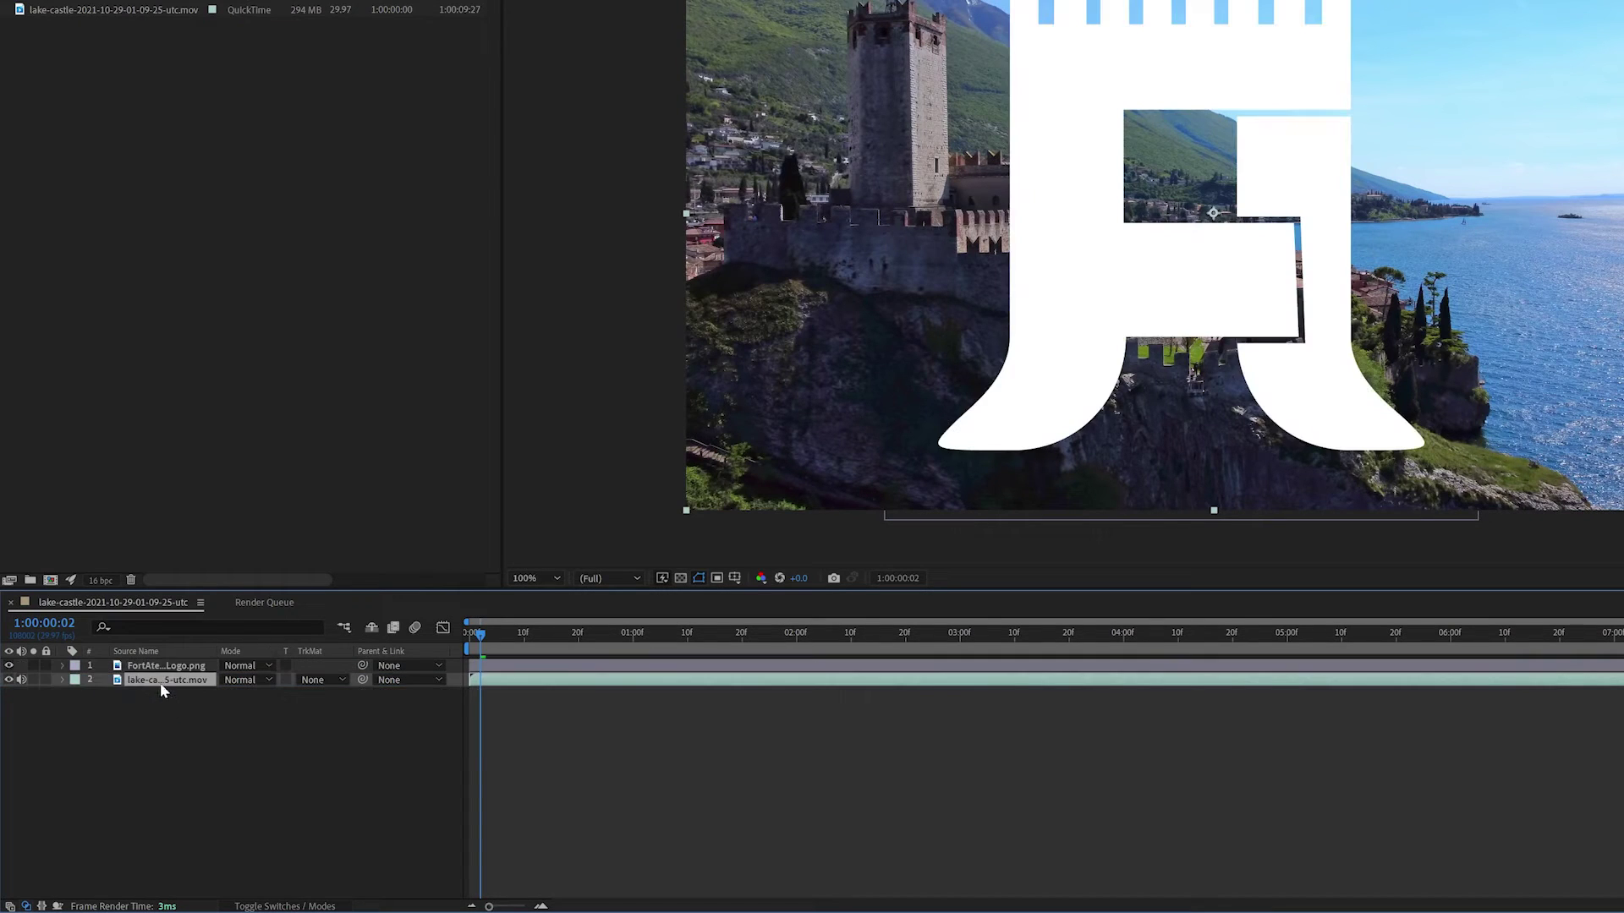
click(160, 704)
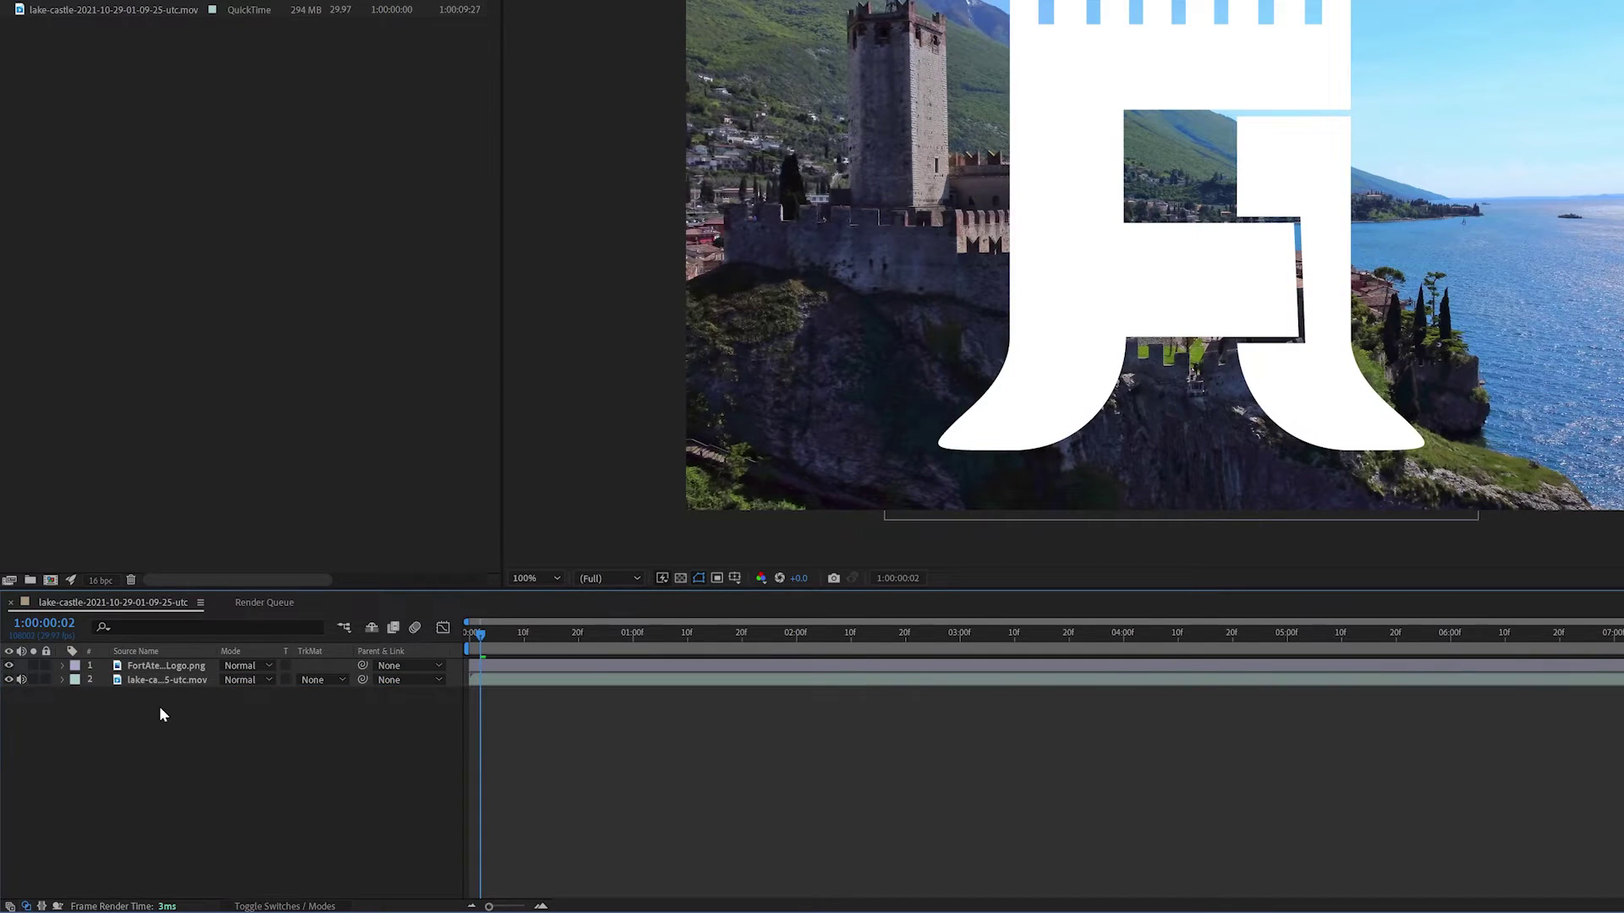
click(10, 666)
click(10, 666)
click(11, 666)
click(10, 667)
click(10, 666)
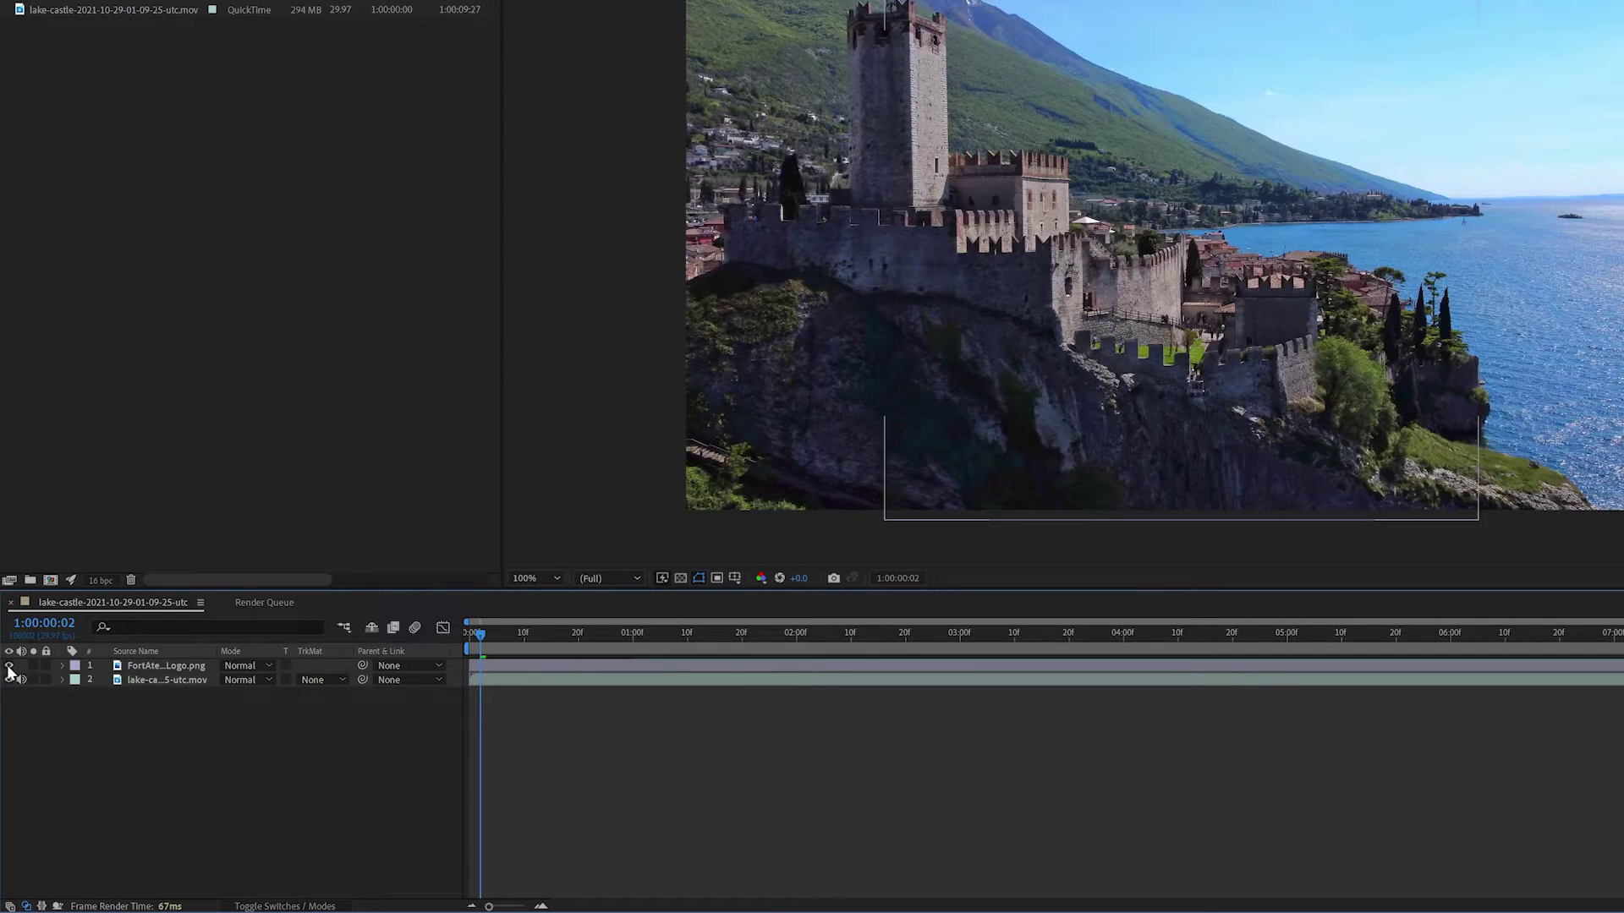
click(10, 666)
Solo then unsolo the logo, lock both layers, and confirm they can't be marquee-selected.
click(33, 667)
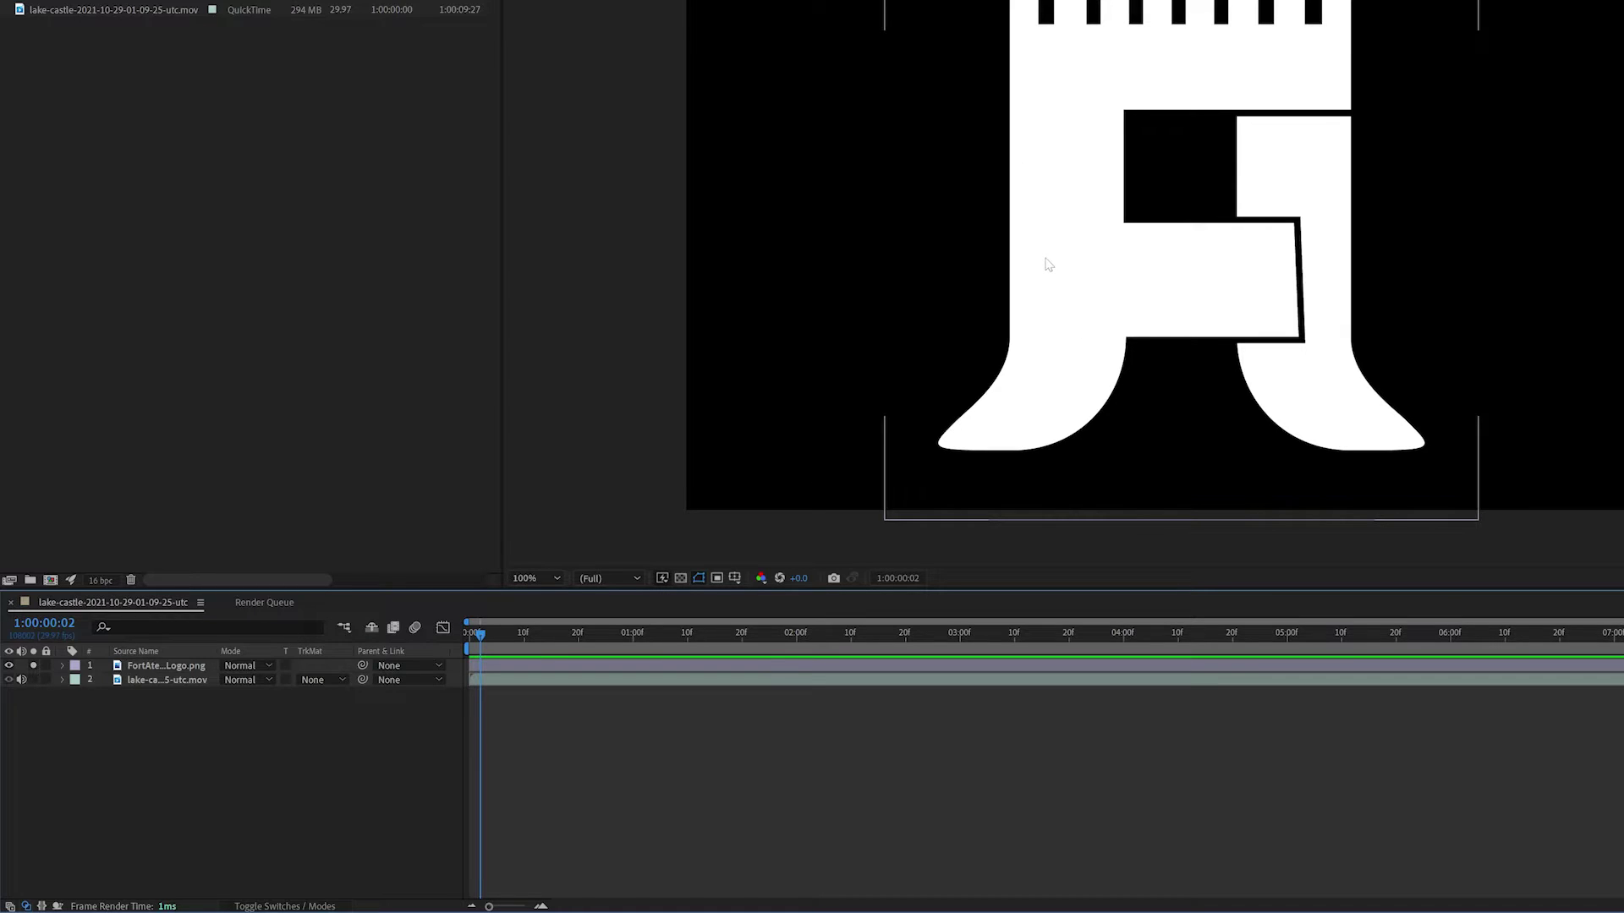
click(555, 514)
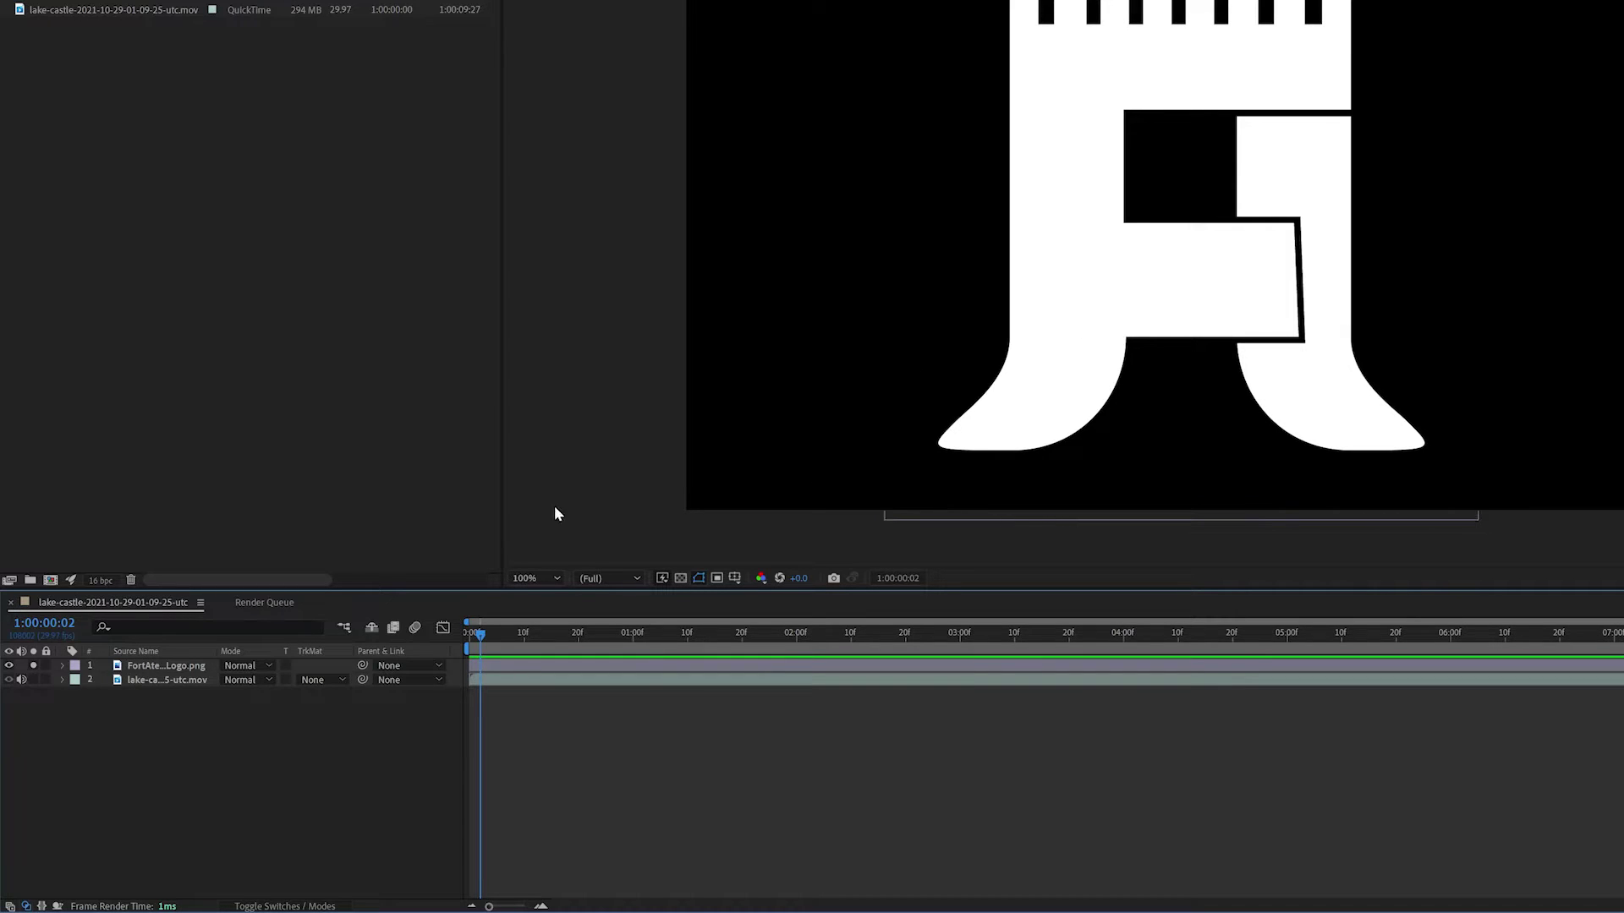
click(33, 666)
drag(46, 665, 45, 680)
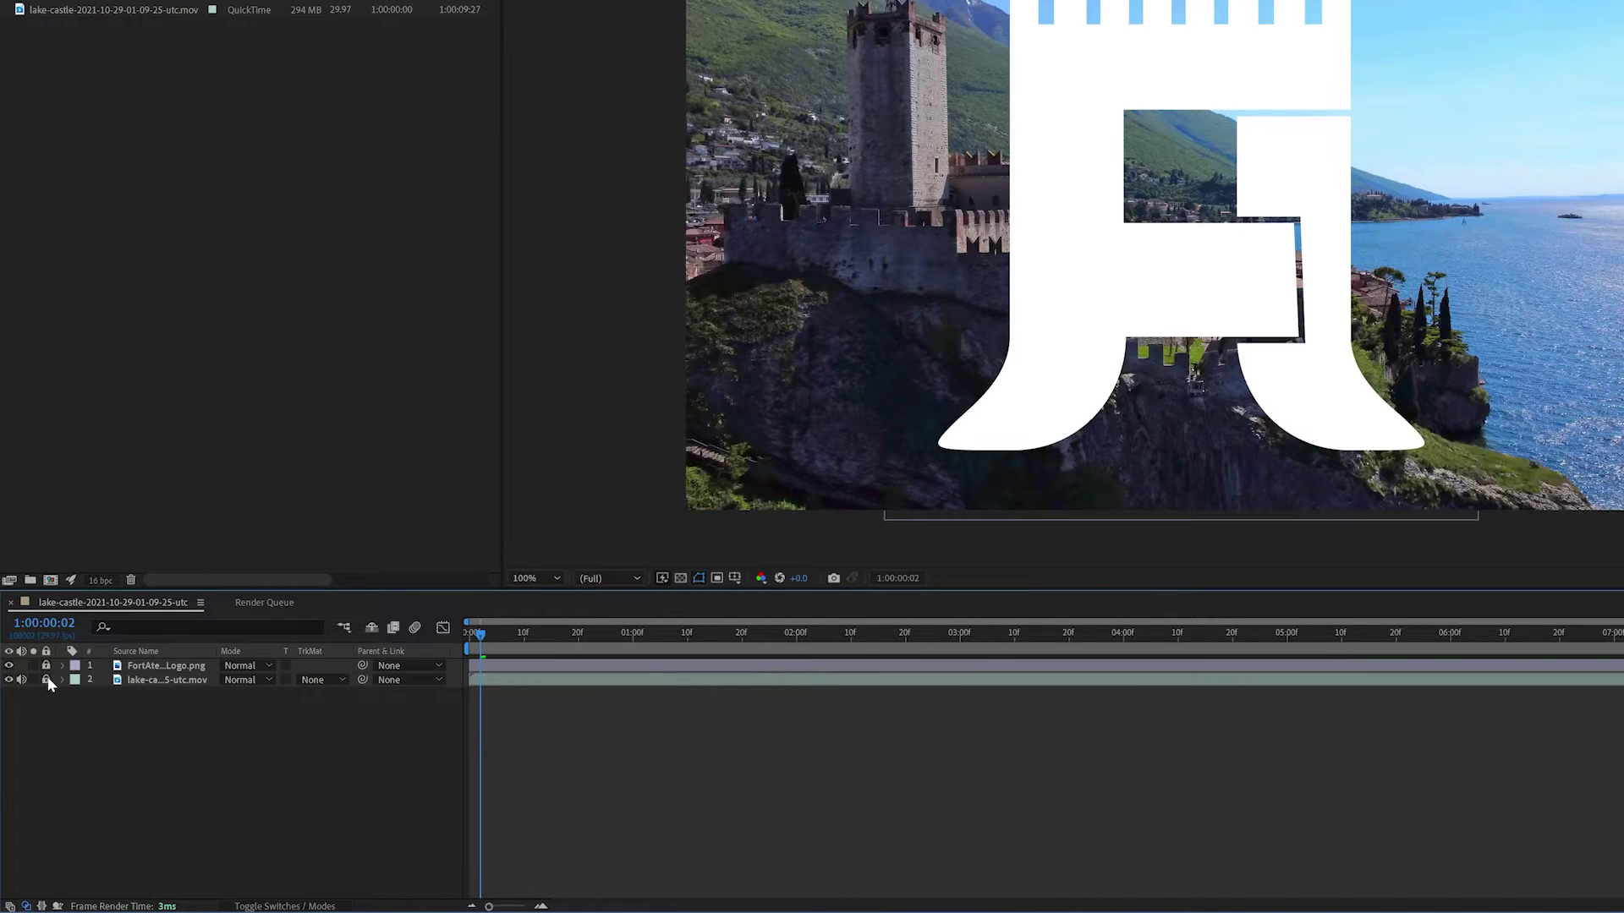
drag(634, 199, 1257, 332)
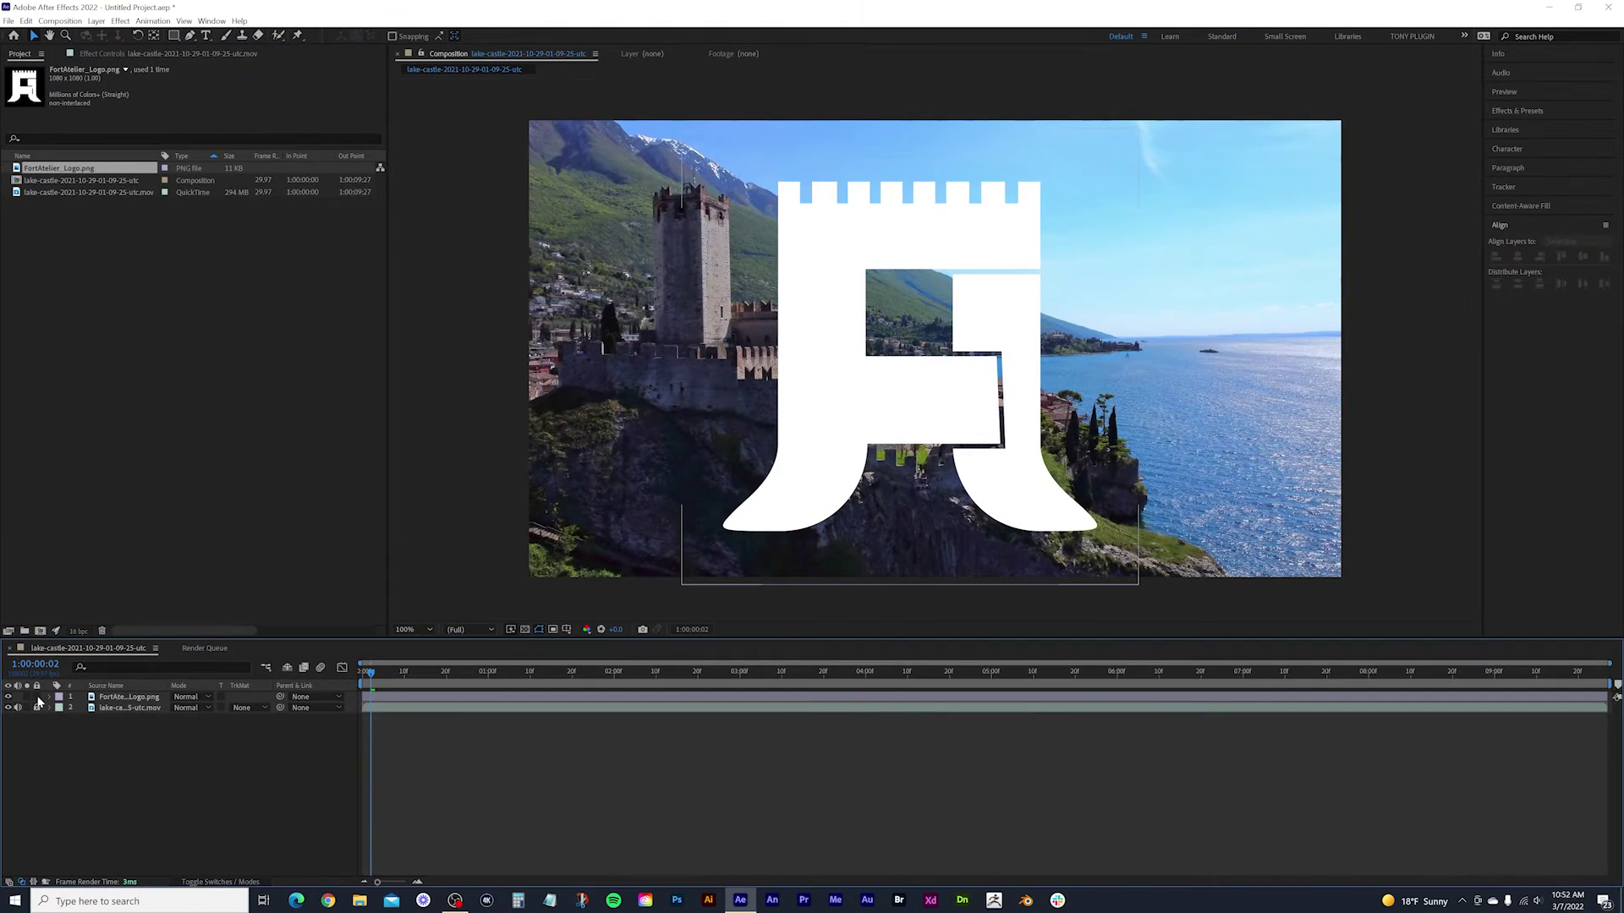
Move the logo up and right and scale it down to a small emblem above the castle.
click(805, 319)
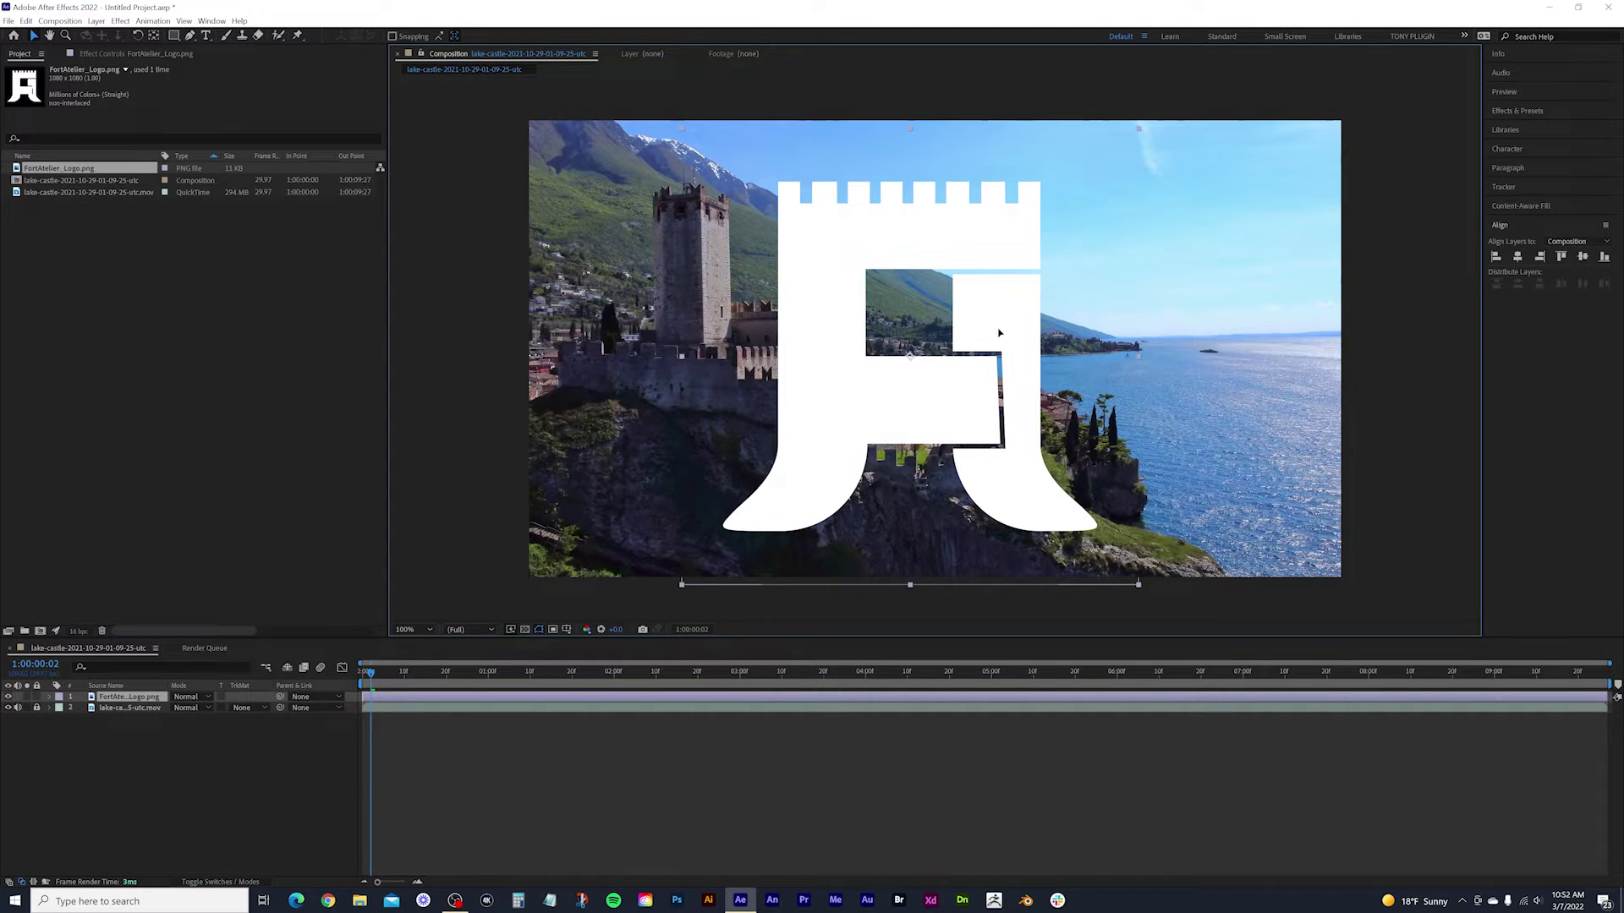
drag(999, 333, 1019, 314)
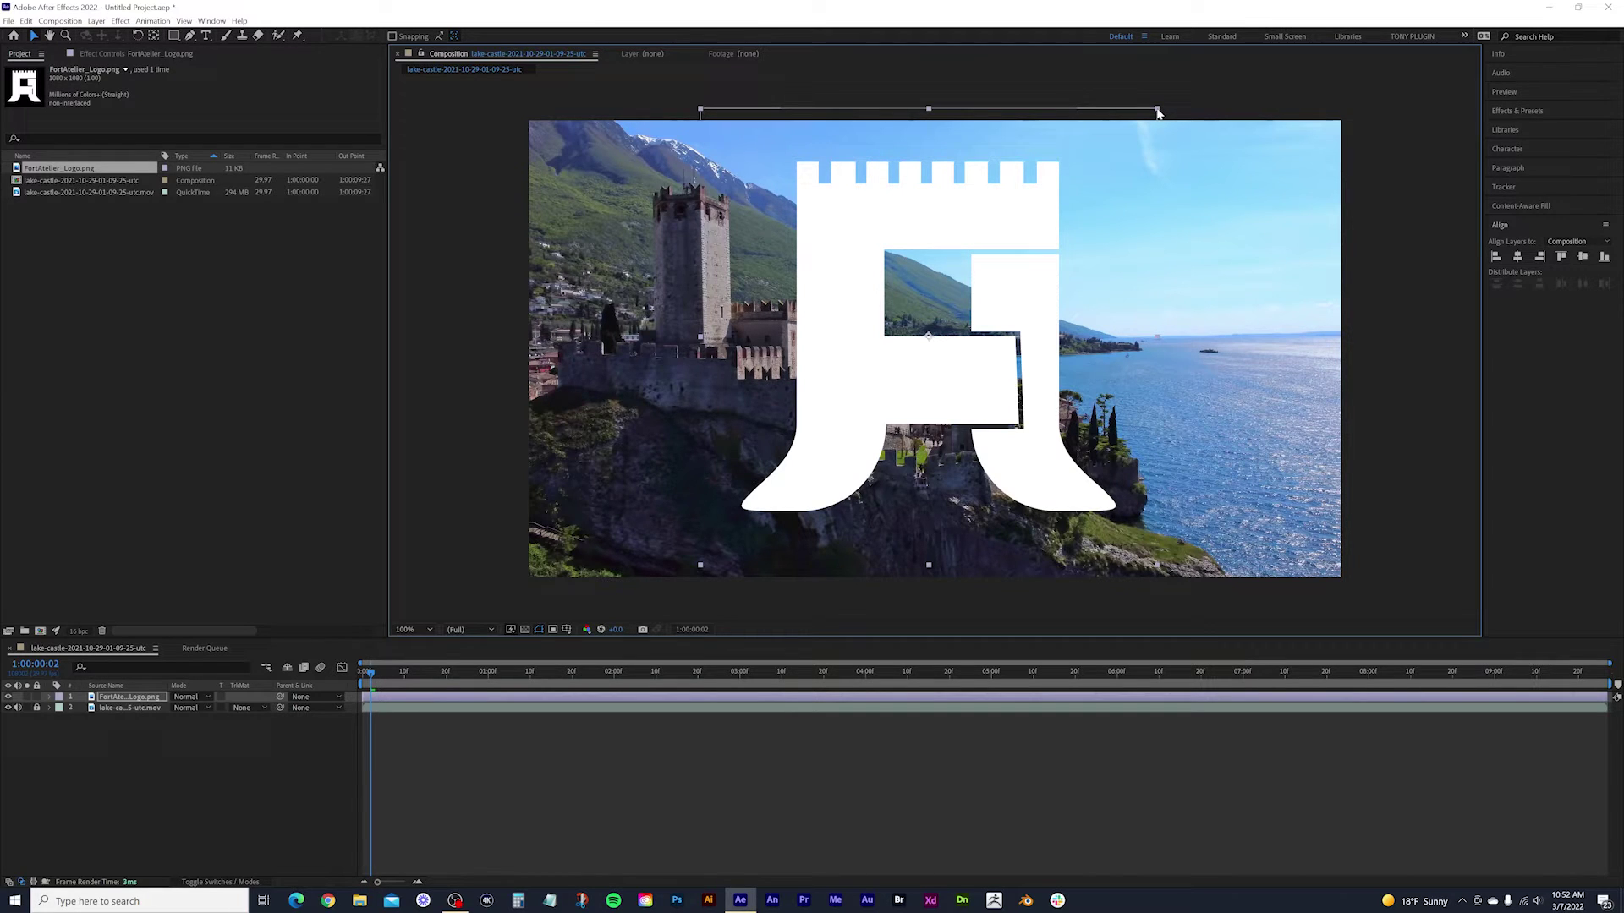
drag(1158, 113, 1002, 276)
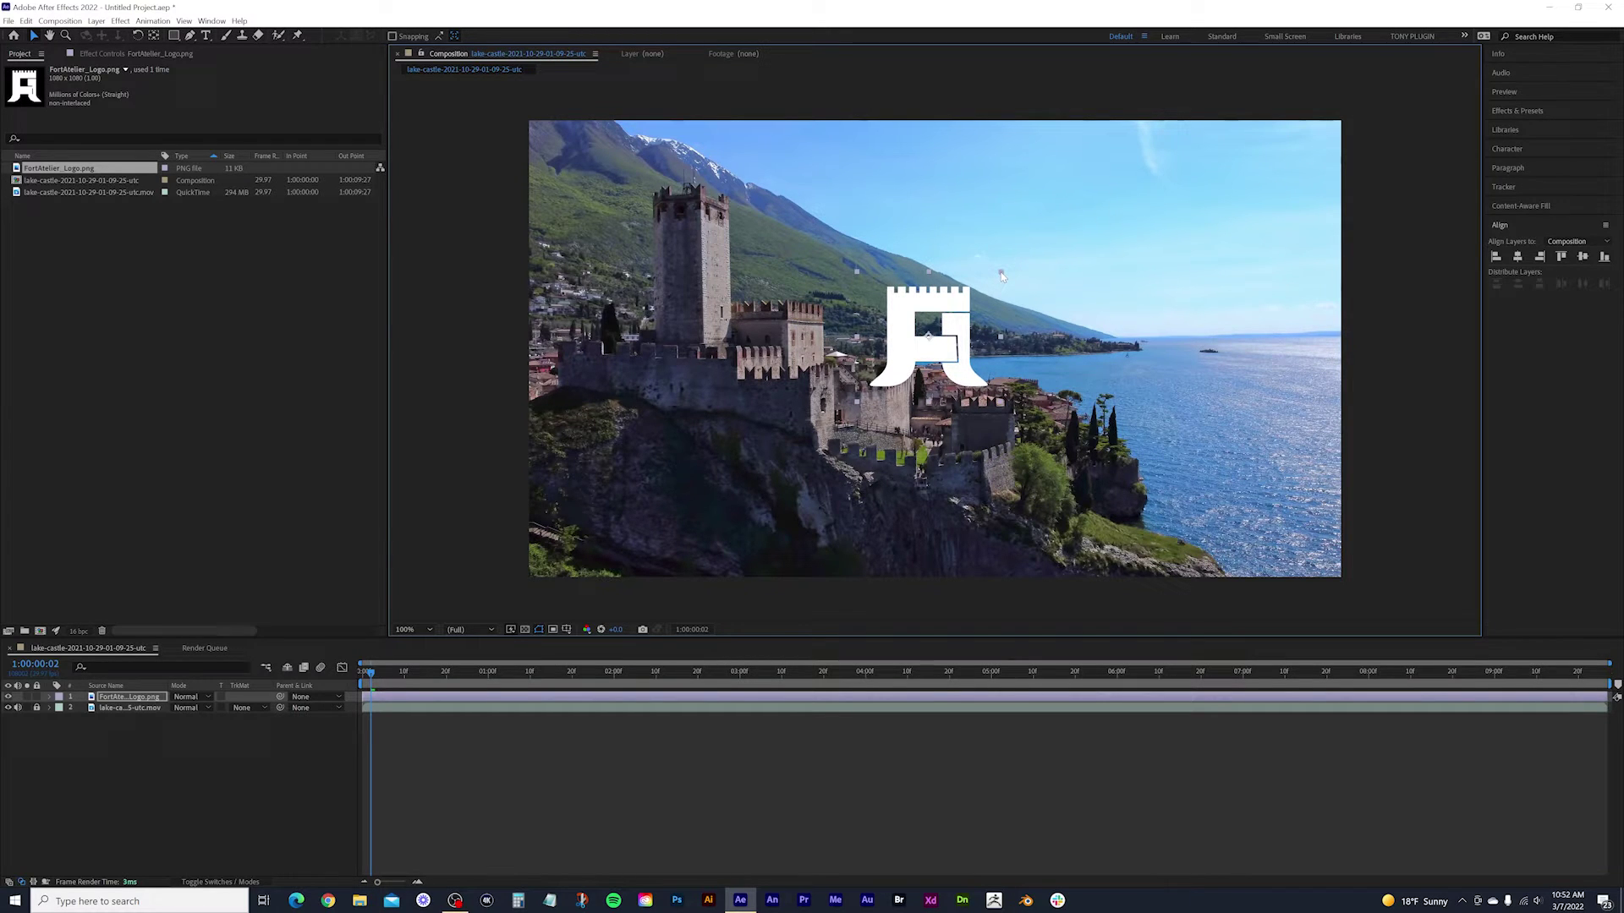
drag(1001, 276, 962, 258)
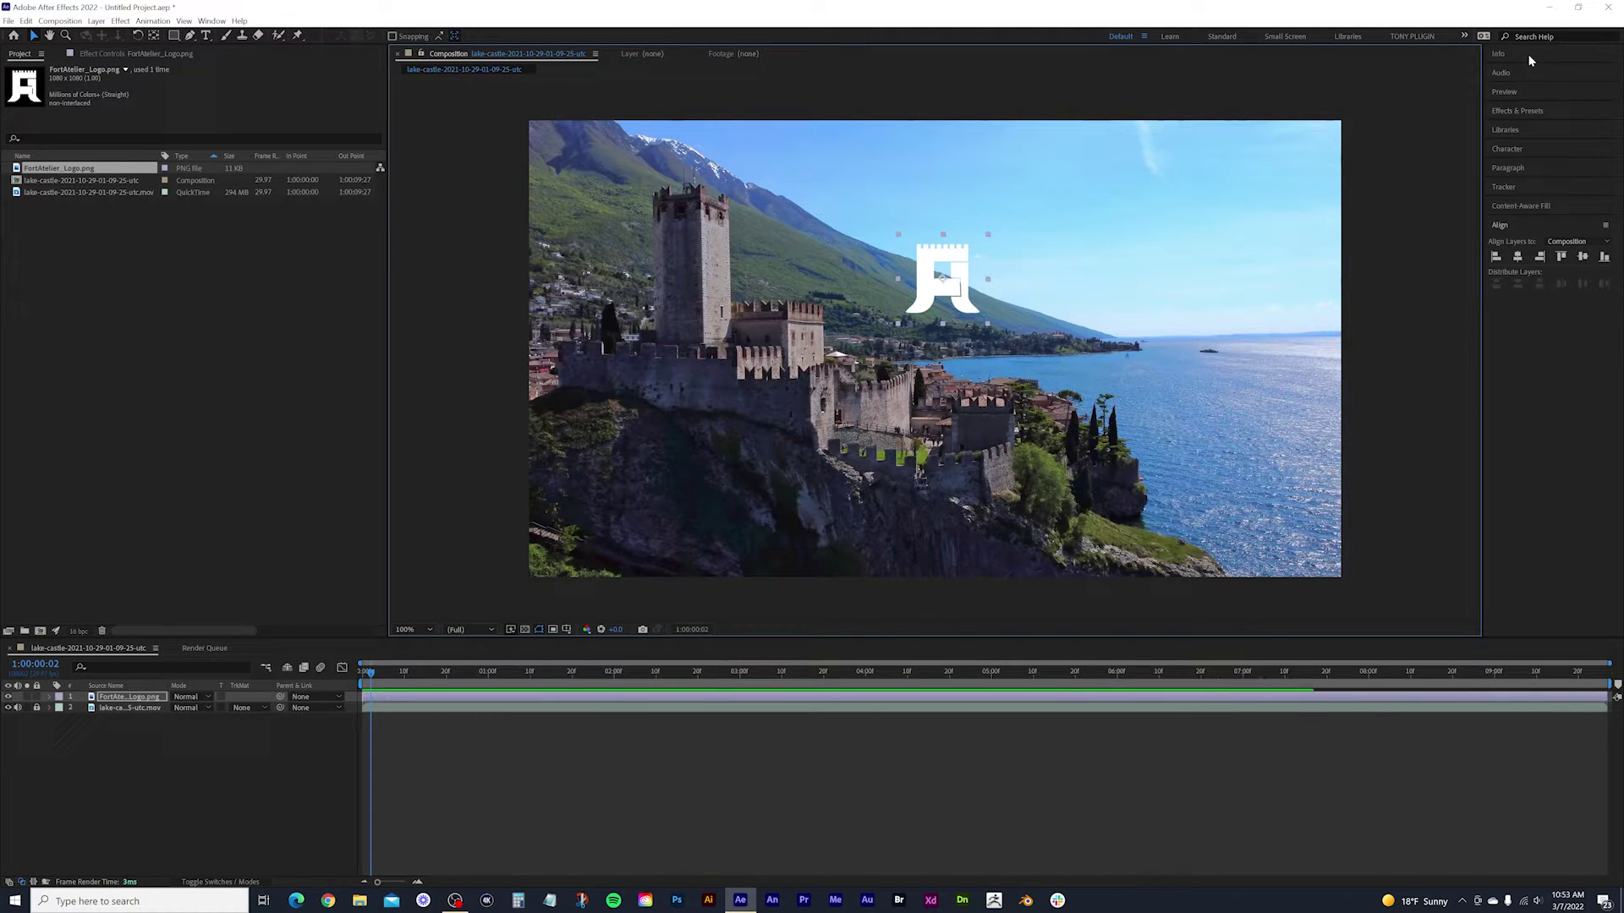
Centre the logo with Align Horizontally relative to the composition, then deselect it.
click(1528, 226)
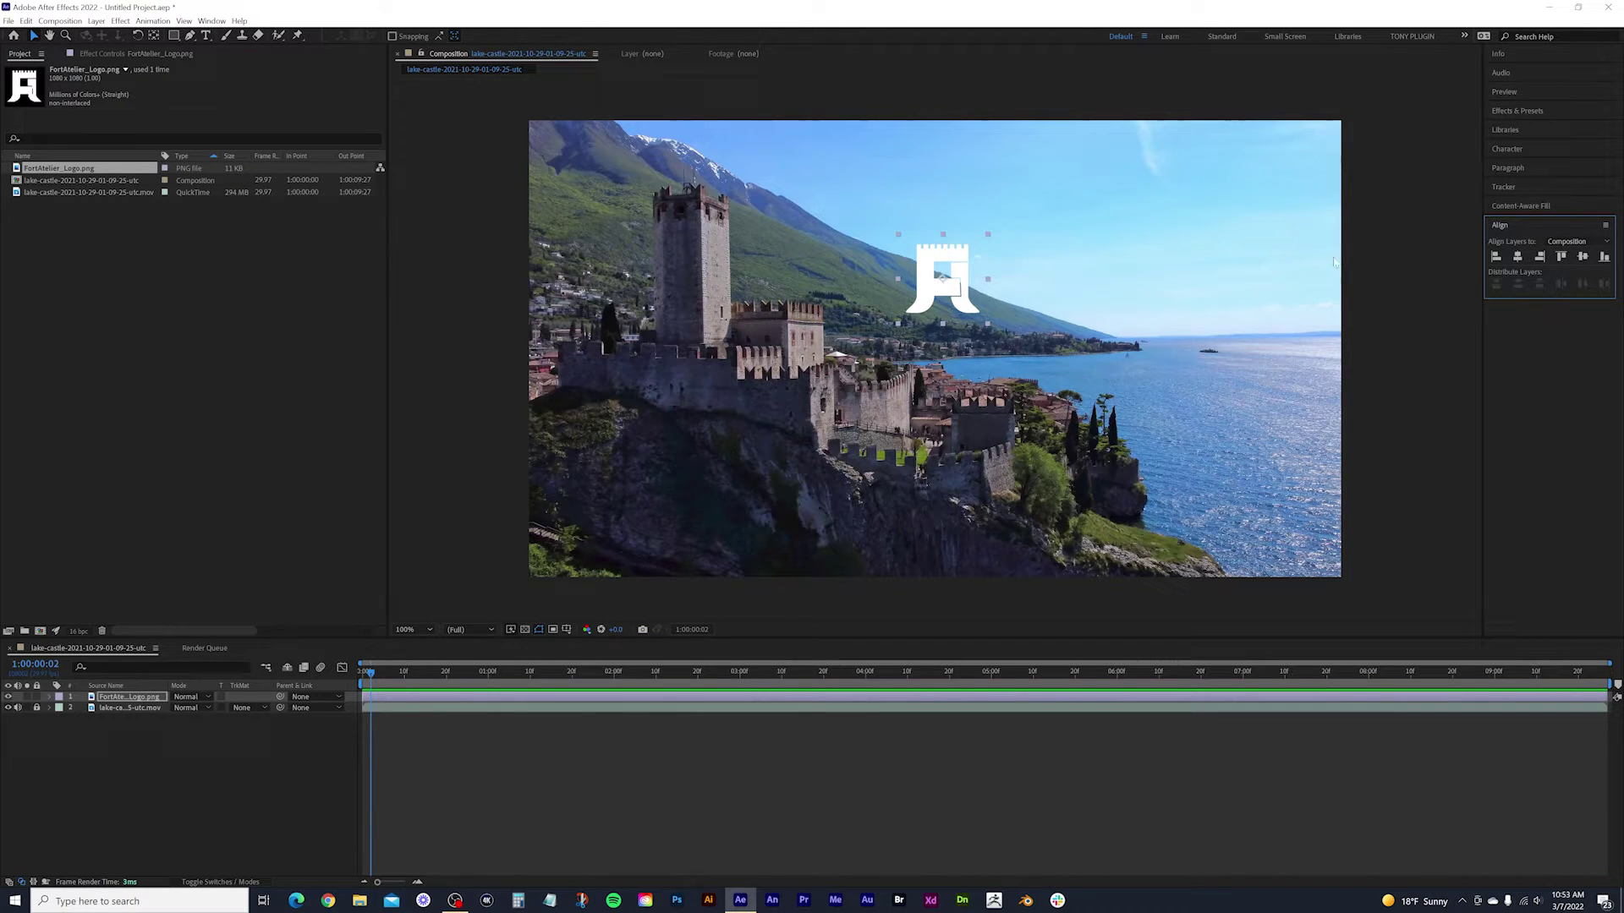
click(1518, 258)
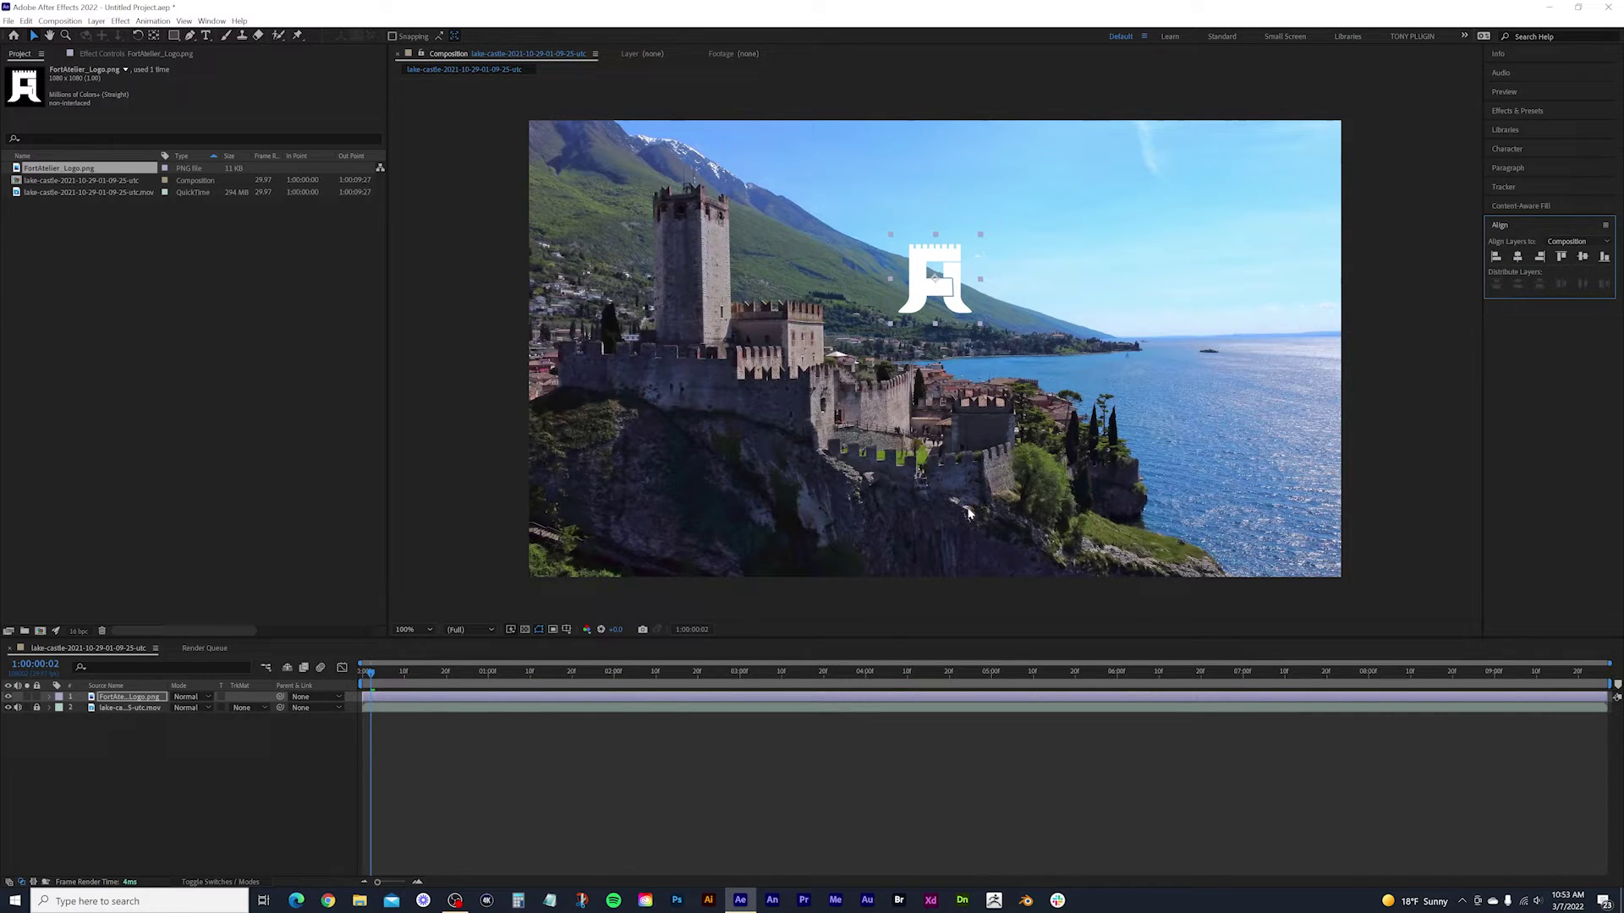
click(1374, 385)
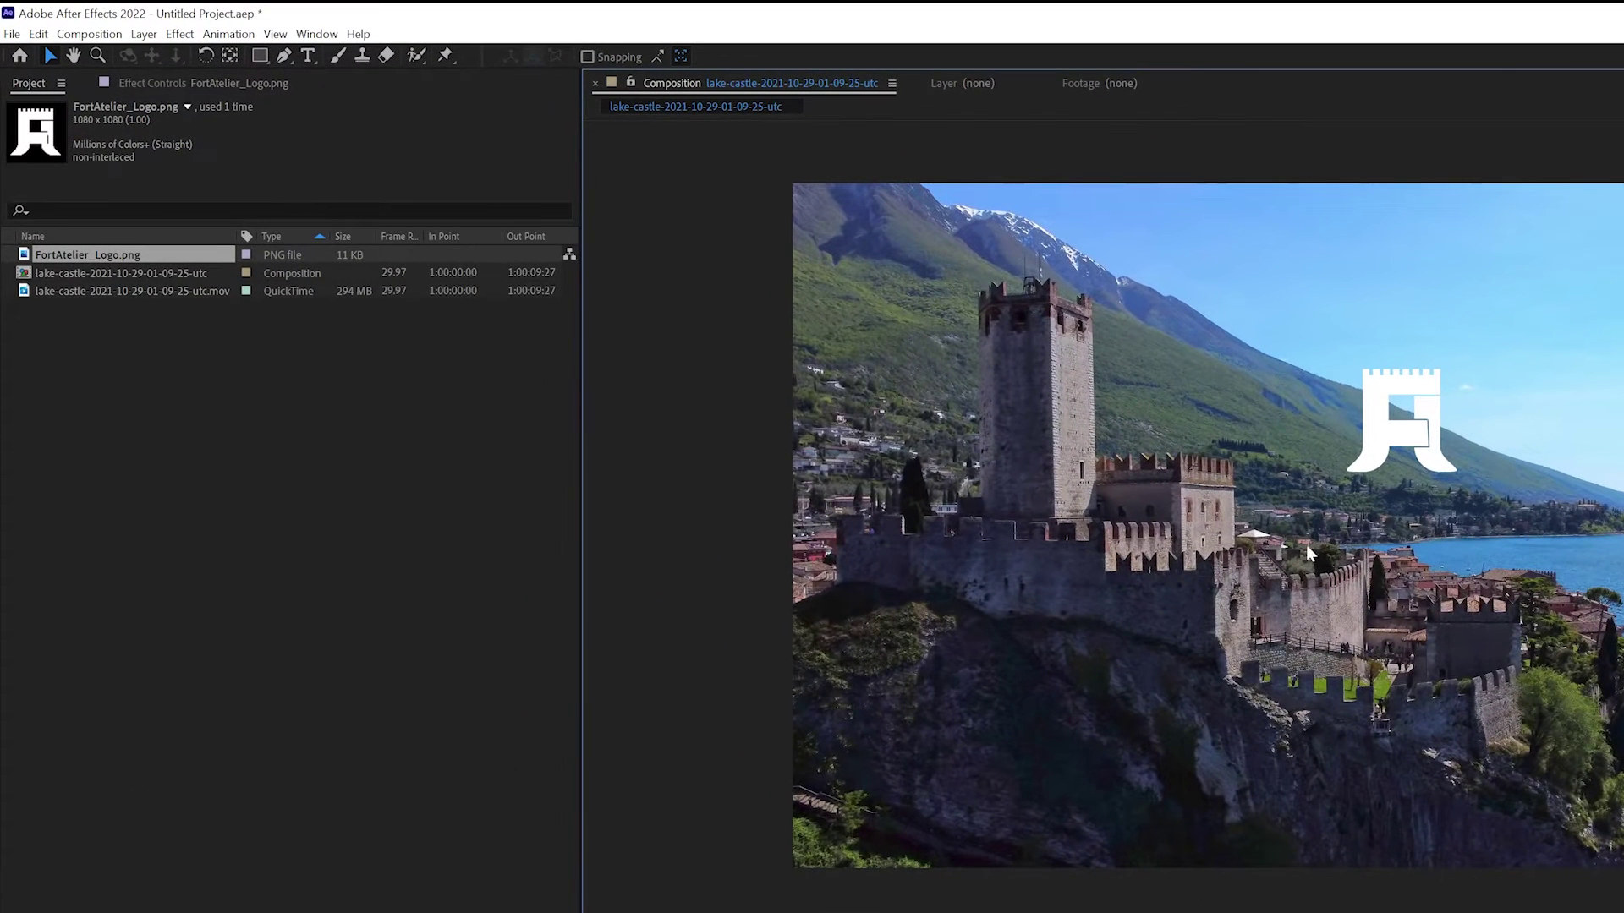
Create a text layer below the logo reading 'LOGO REVEAL', fixing the typo, and select the text.
double_click(310, 61)
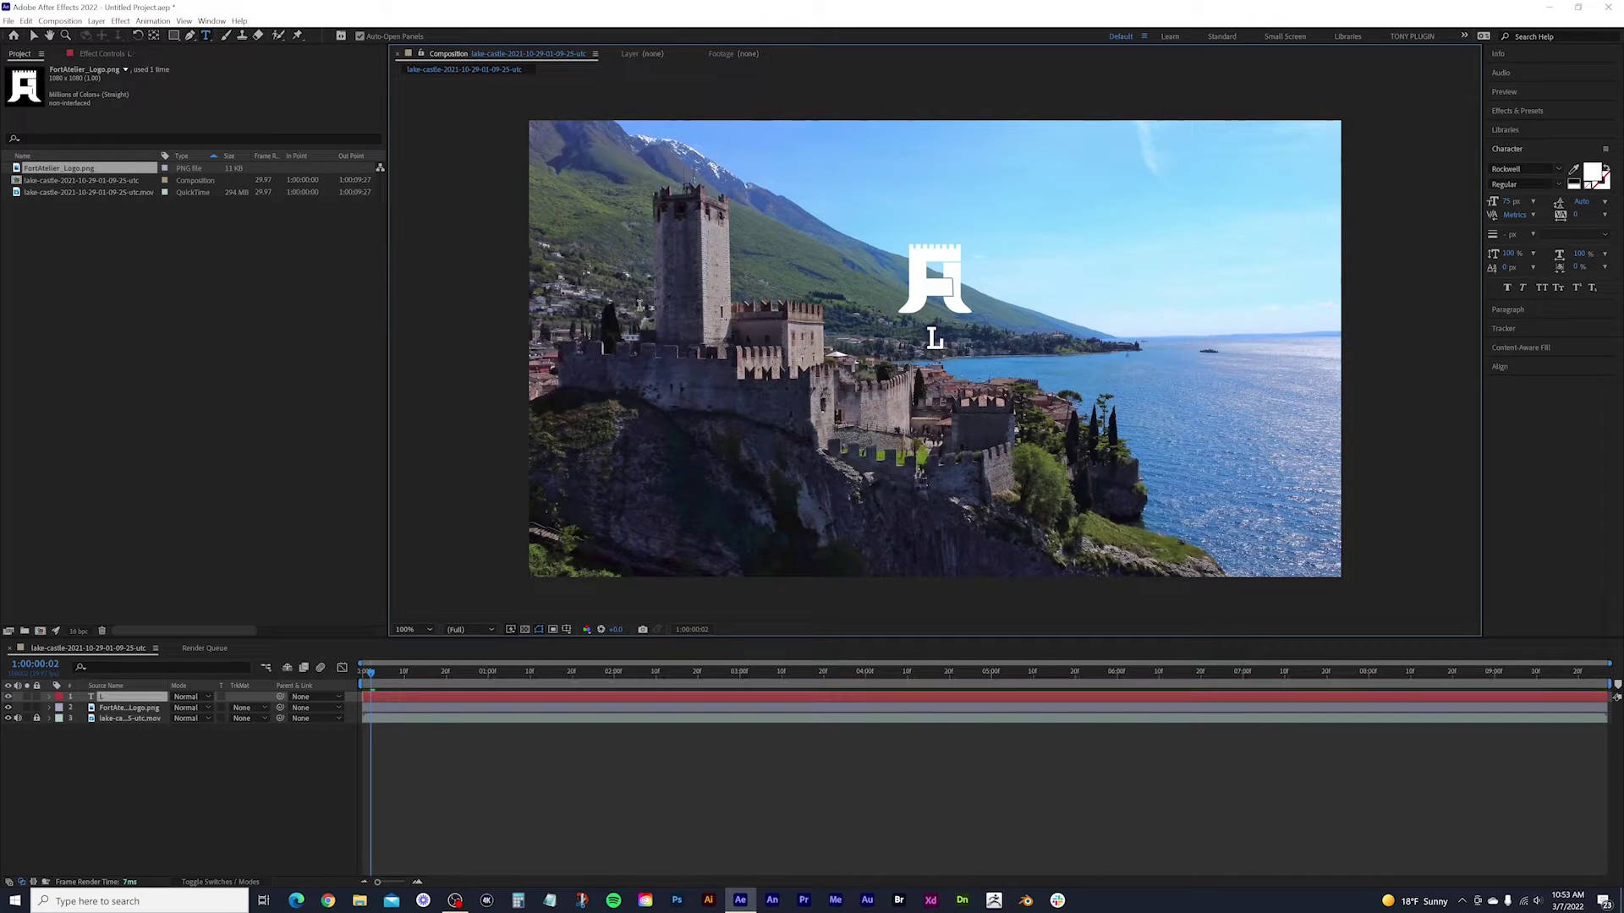
text(LOGO RE)
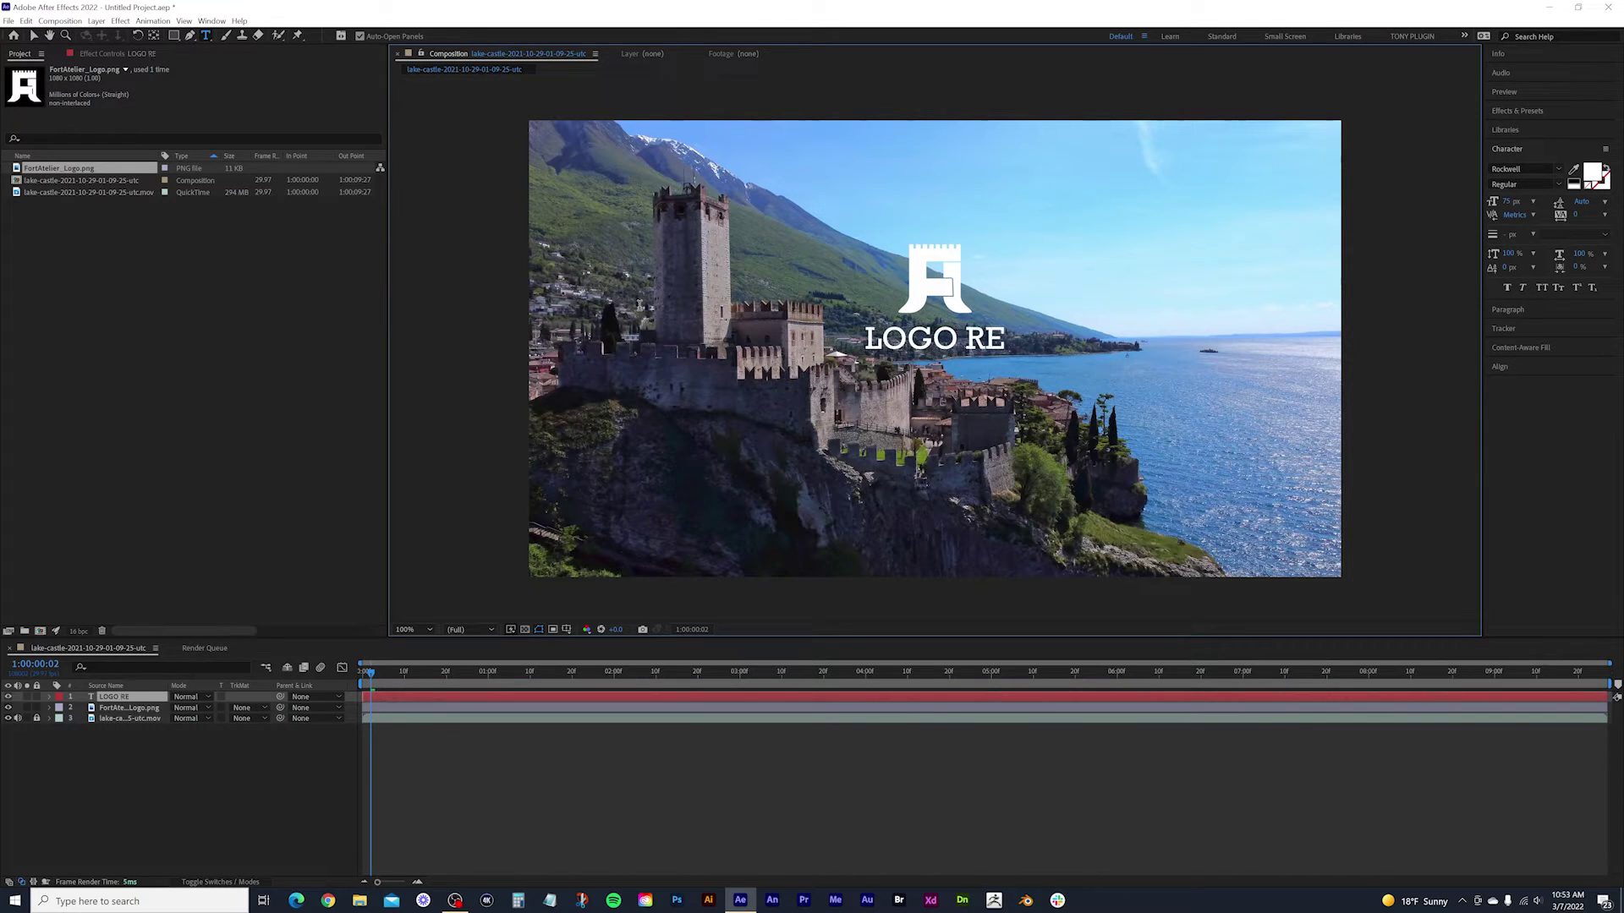
text(VELAL)
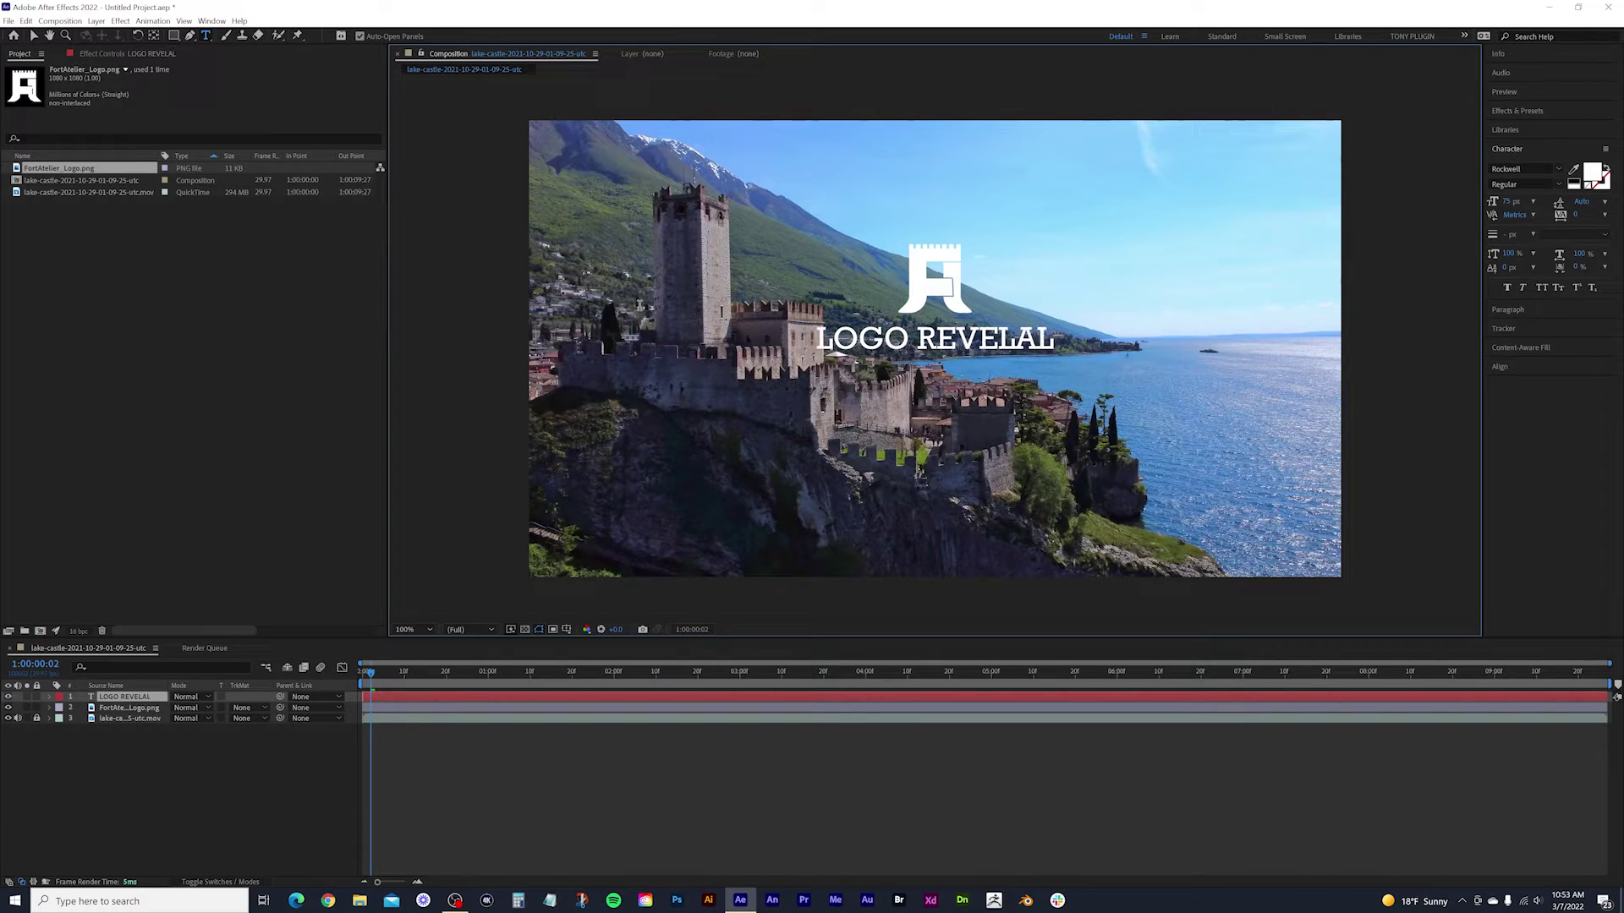
key(BackSpace)
key(BackSpace)
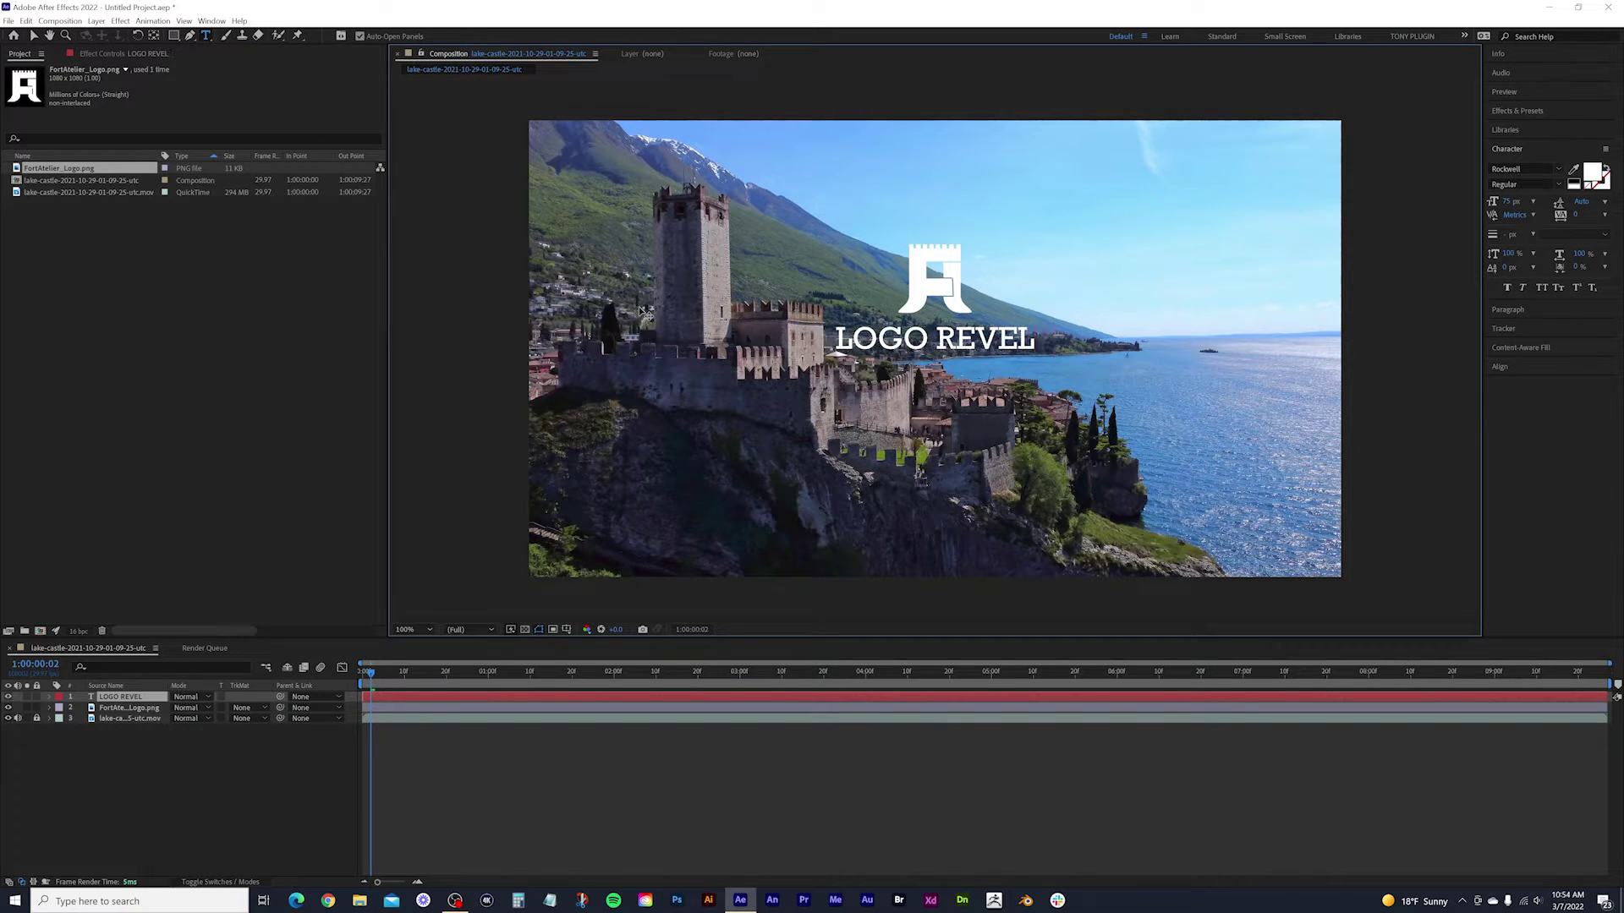
text(AL)
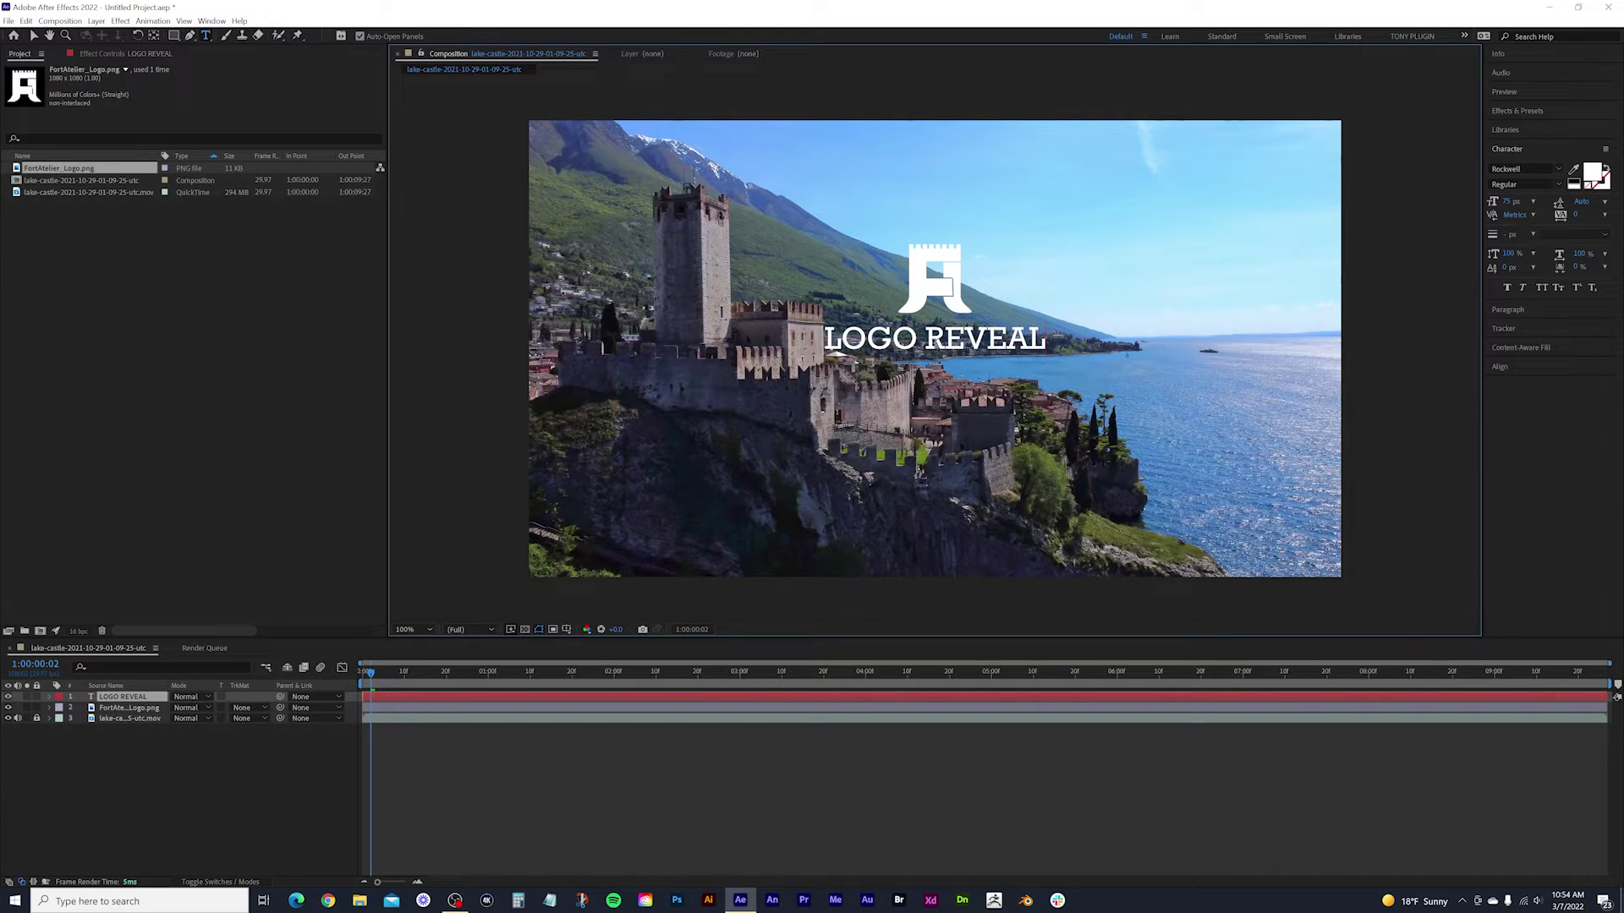
key(ctrl+shift+Left)
key(ctrl+shift+Left)
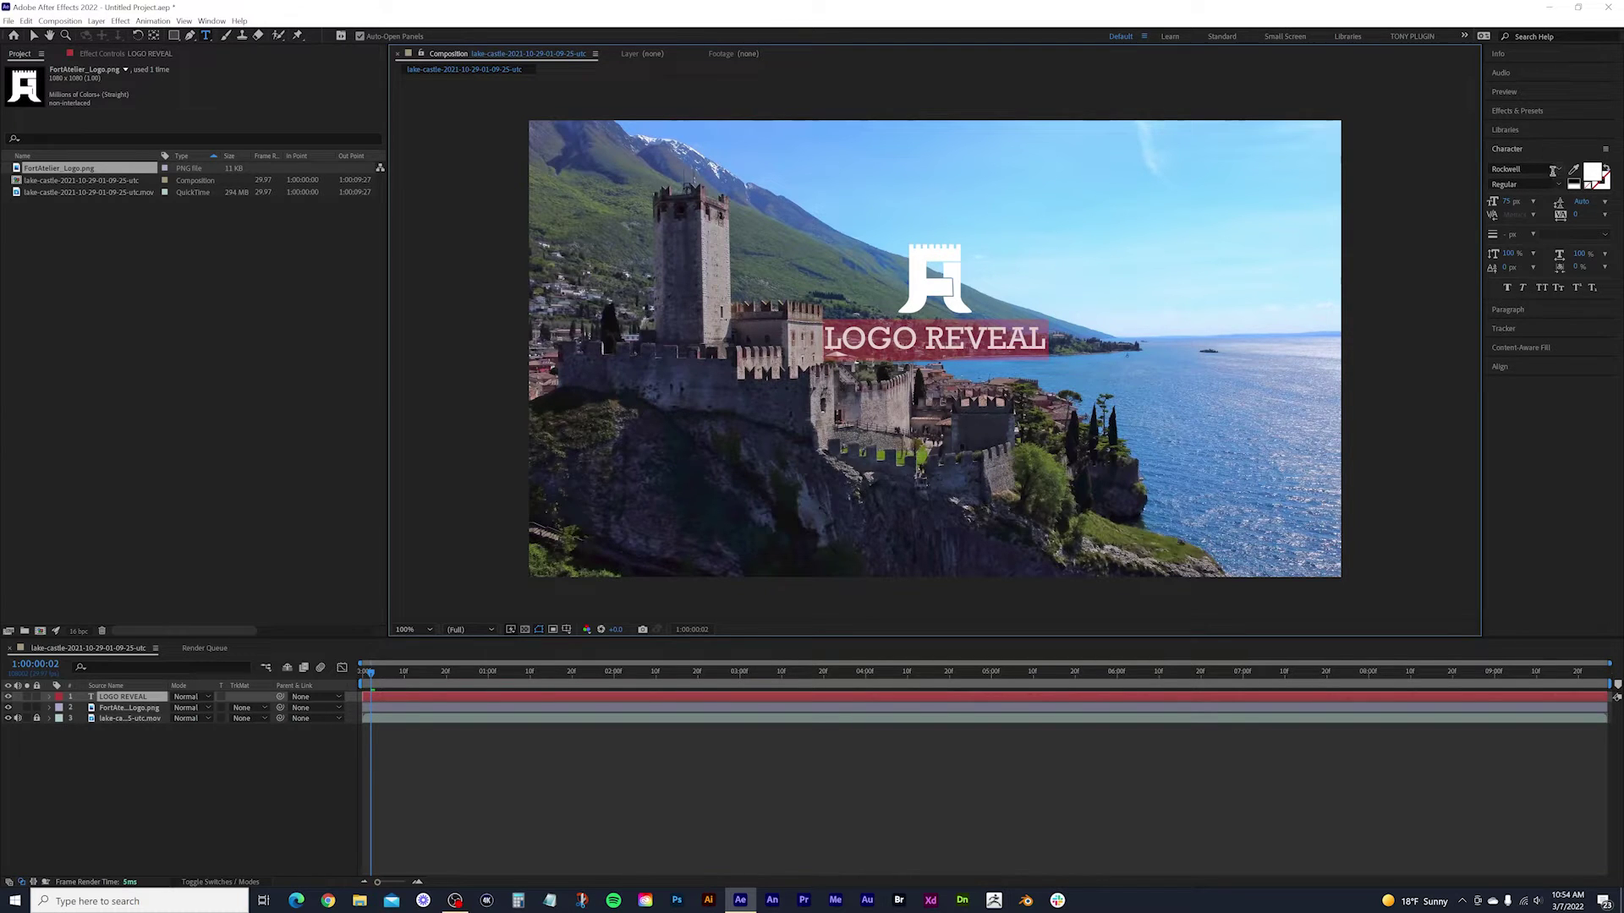
Set the title's font to Rift Soft Demi and nudge its font size up slightly.
click(1555, 170)
scroll(1454, 334, up, 4)
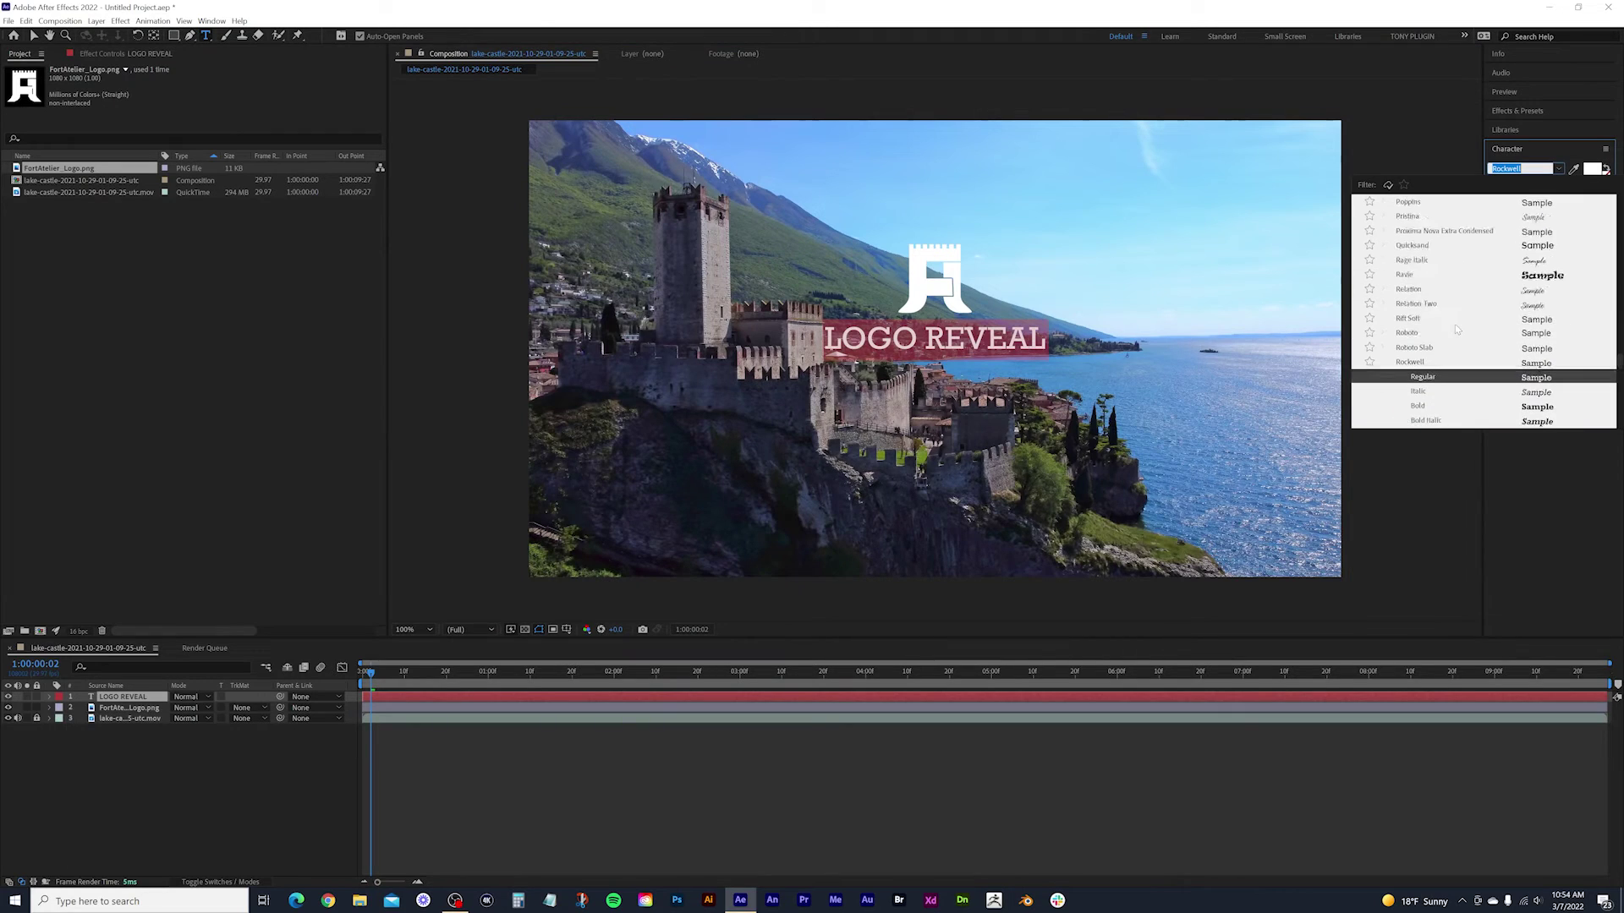
click(1414, 320)
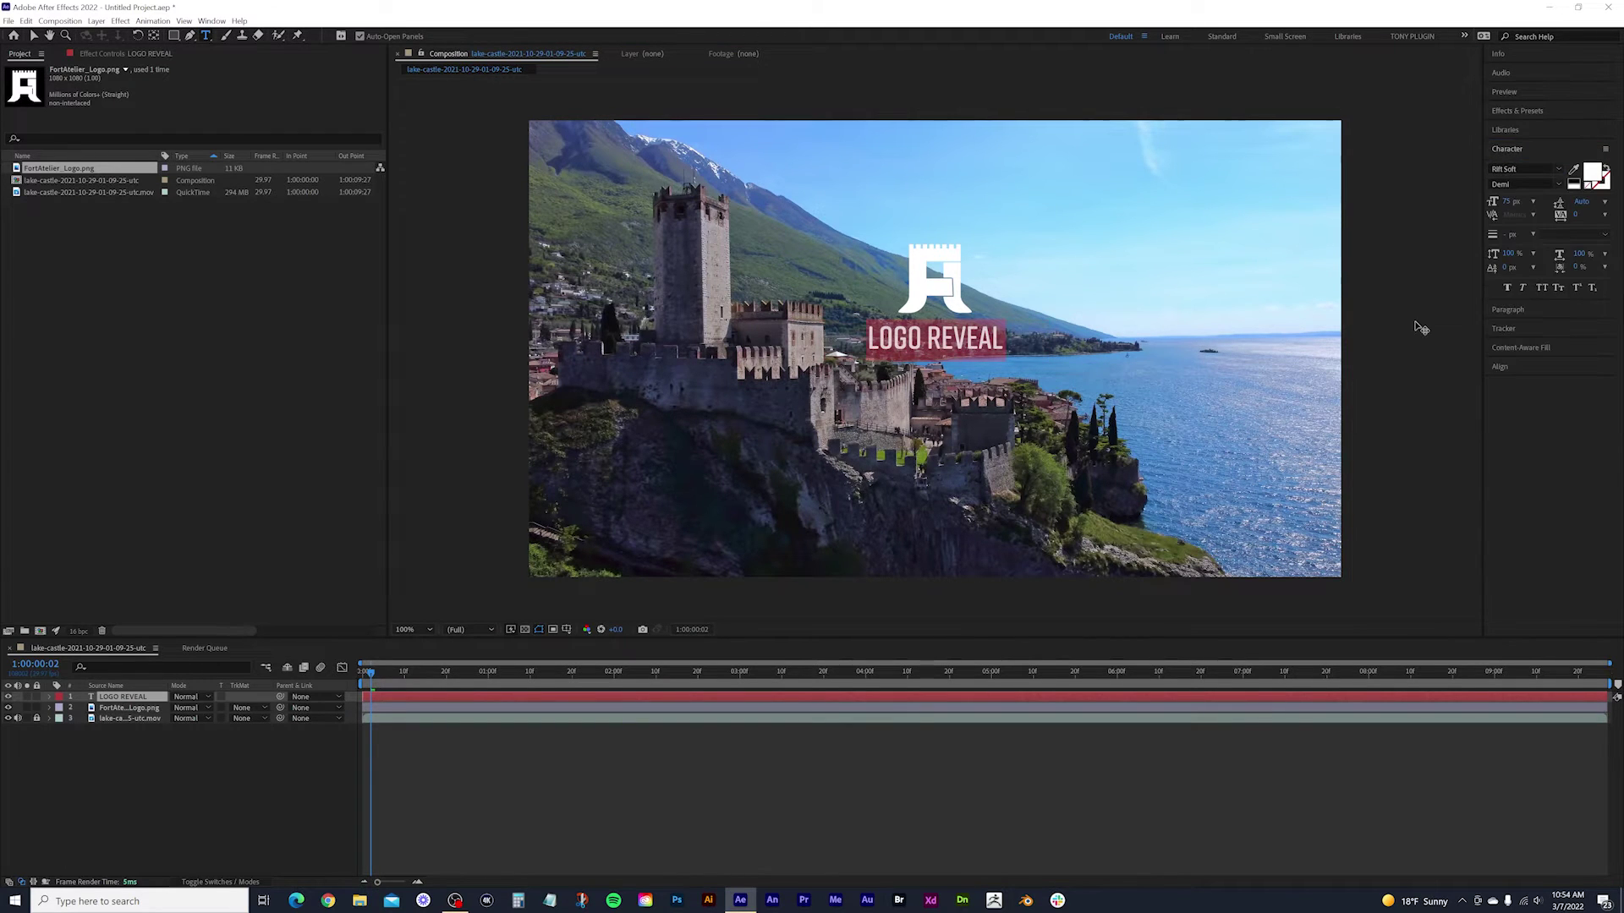
drag(1510, 203, 1511, 201)
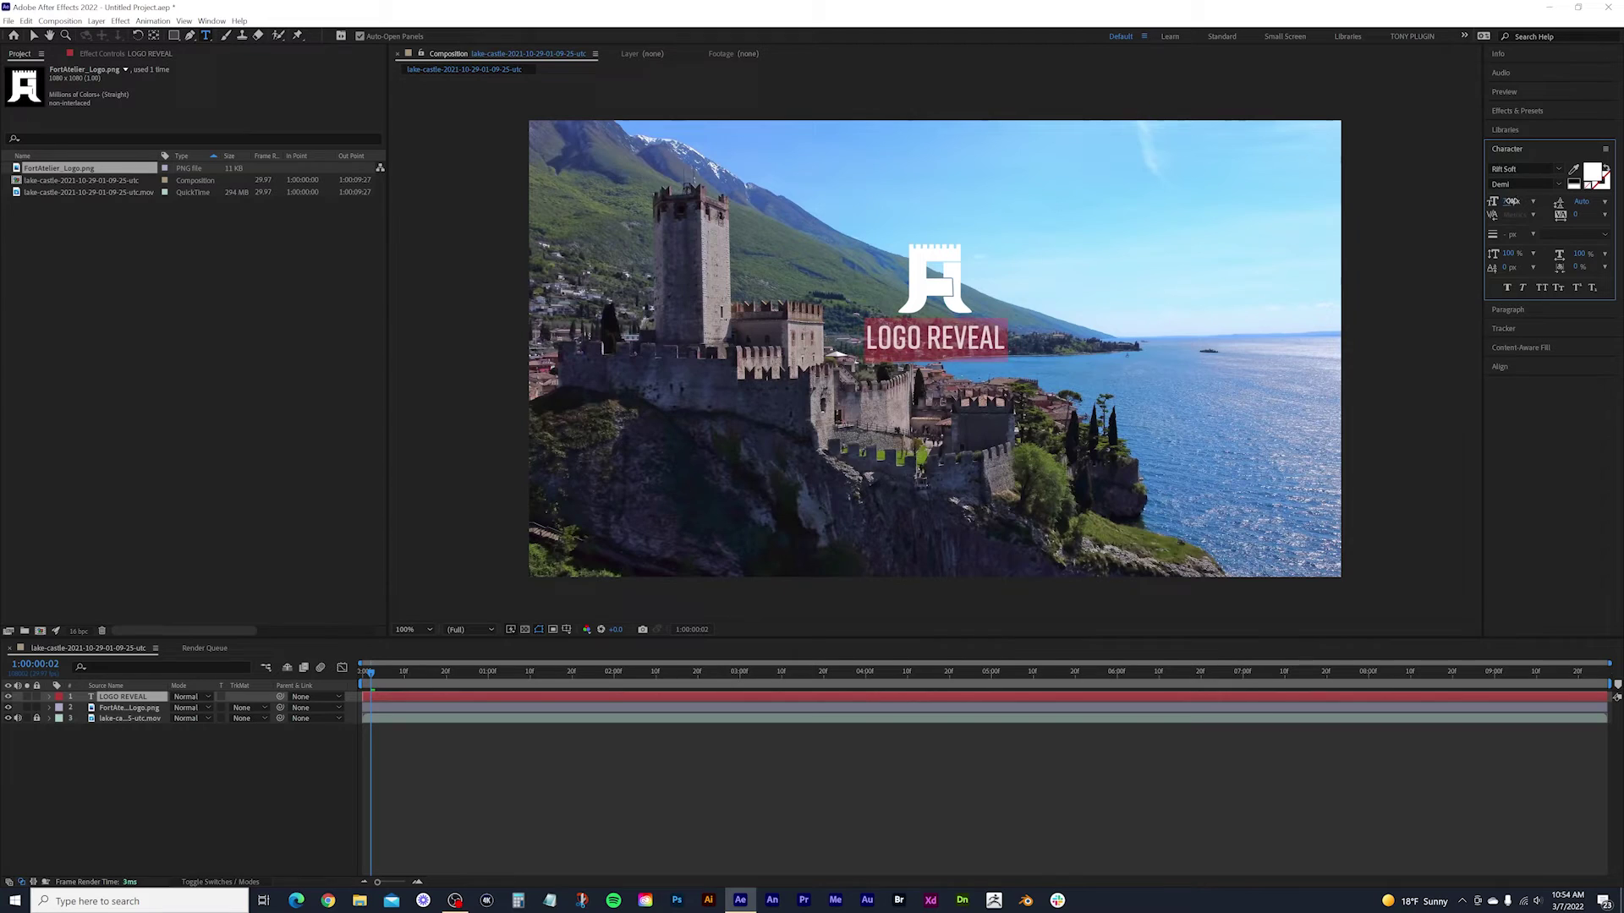
click(32, 39)
Move the LOGO REVEAL title and the logo down slightly in the viewer.
click(457, 239)
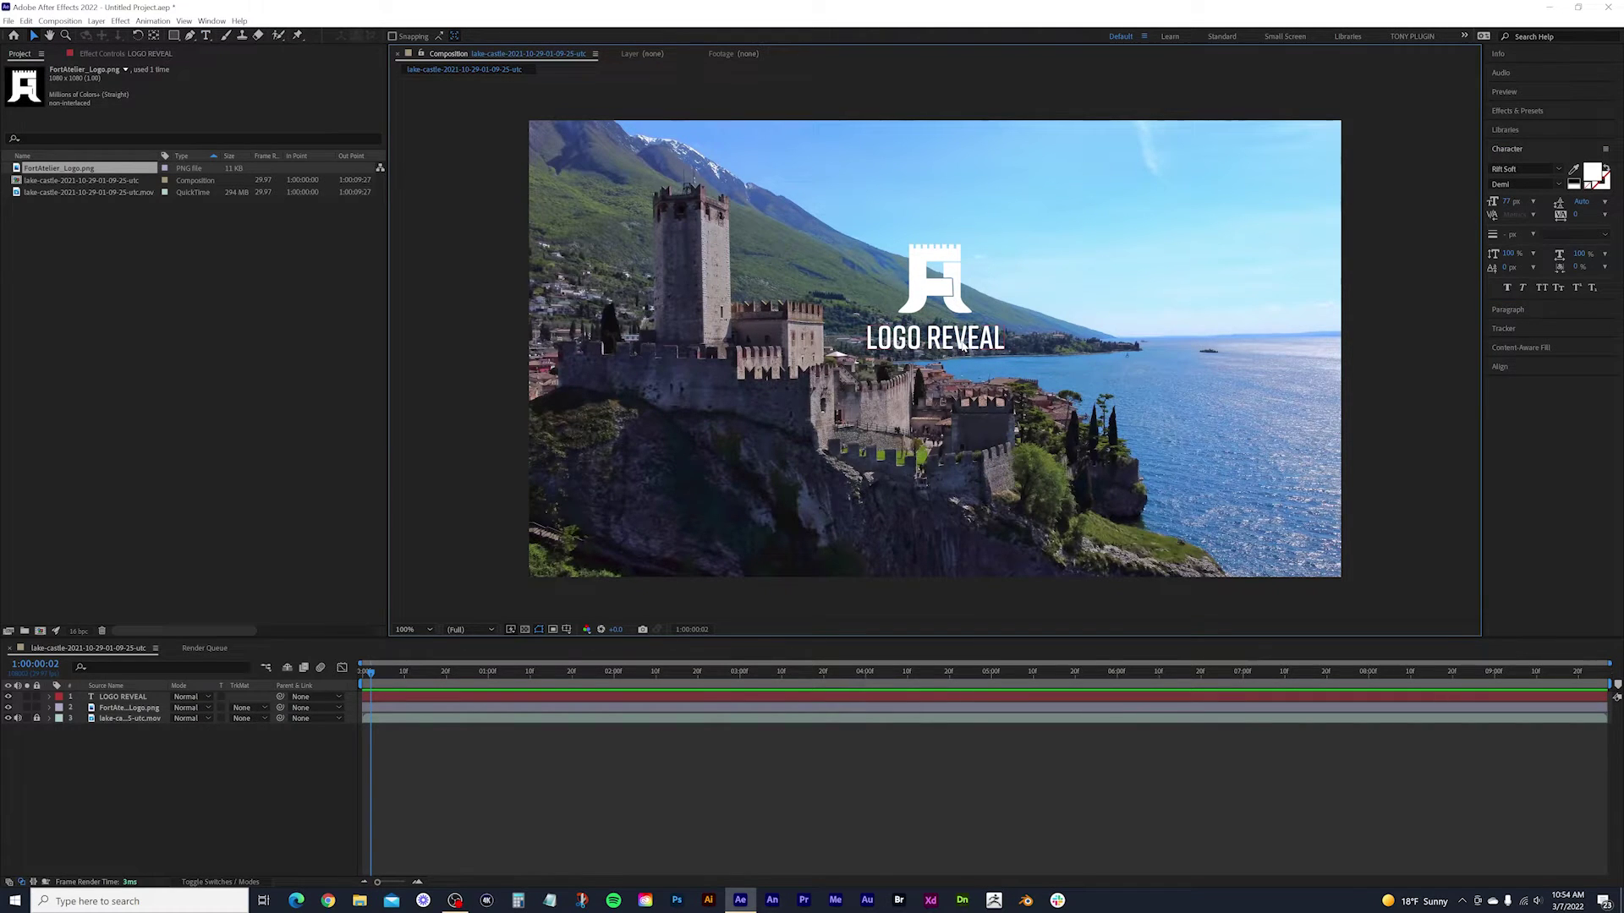
drag(962, 344, 962, 360)
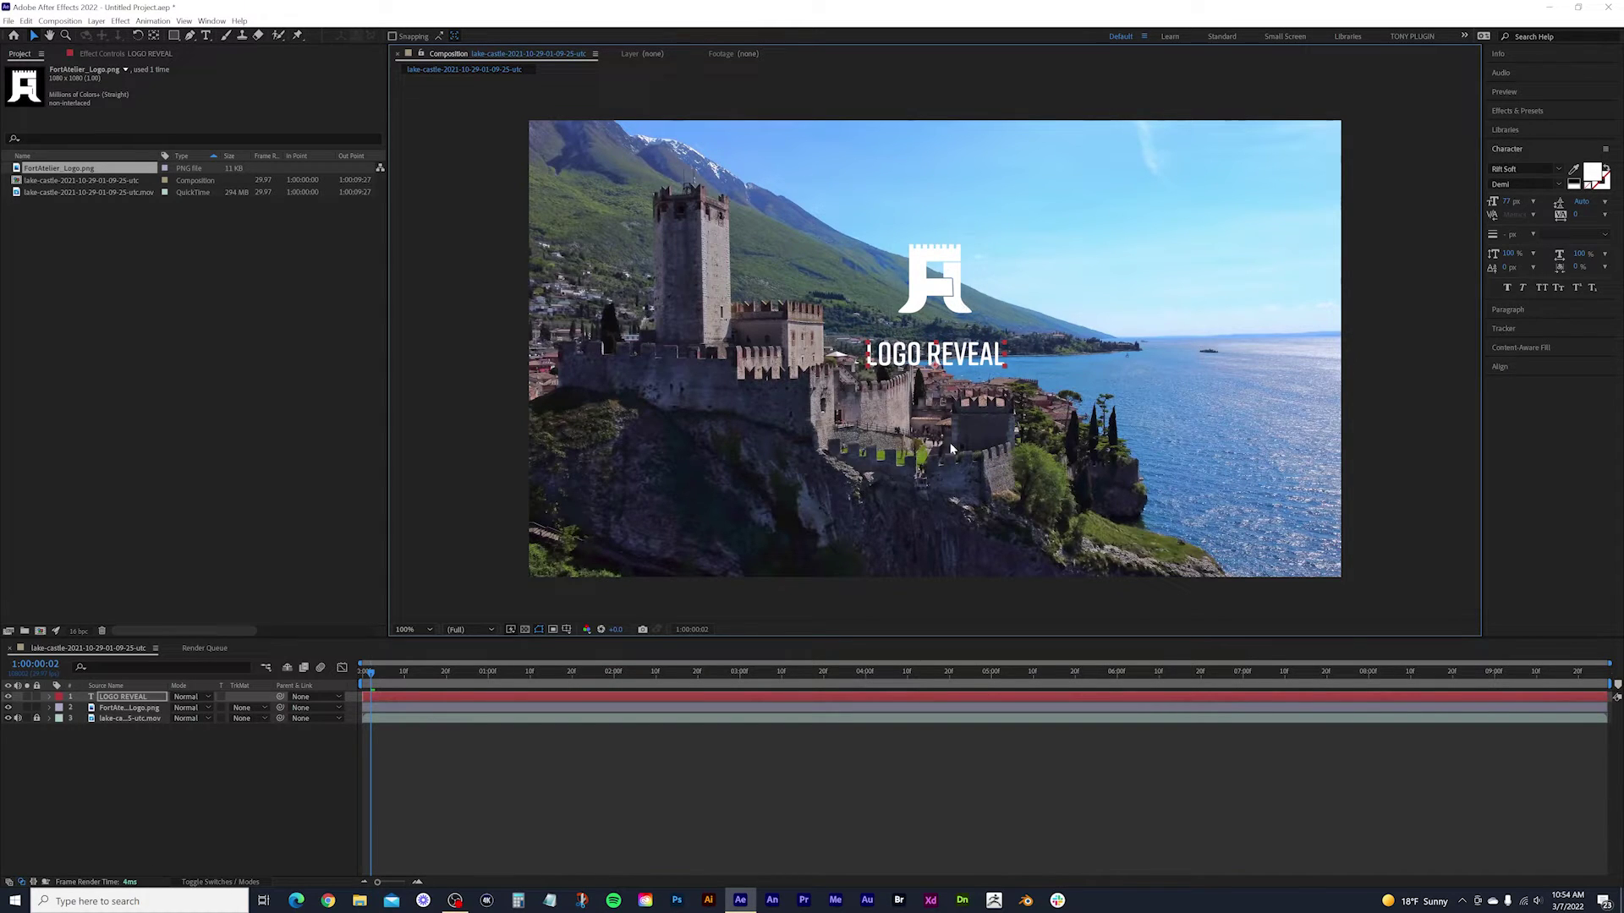
drag(951, 308, 951, 327)
click(1377, 310)
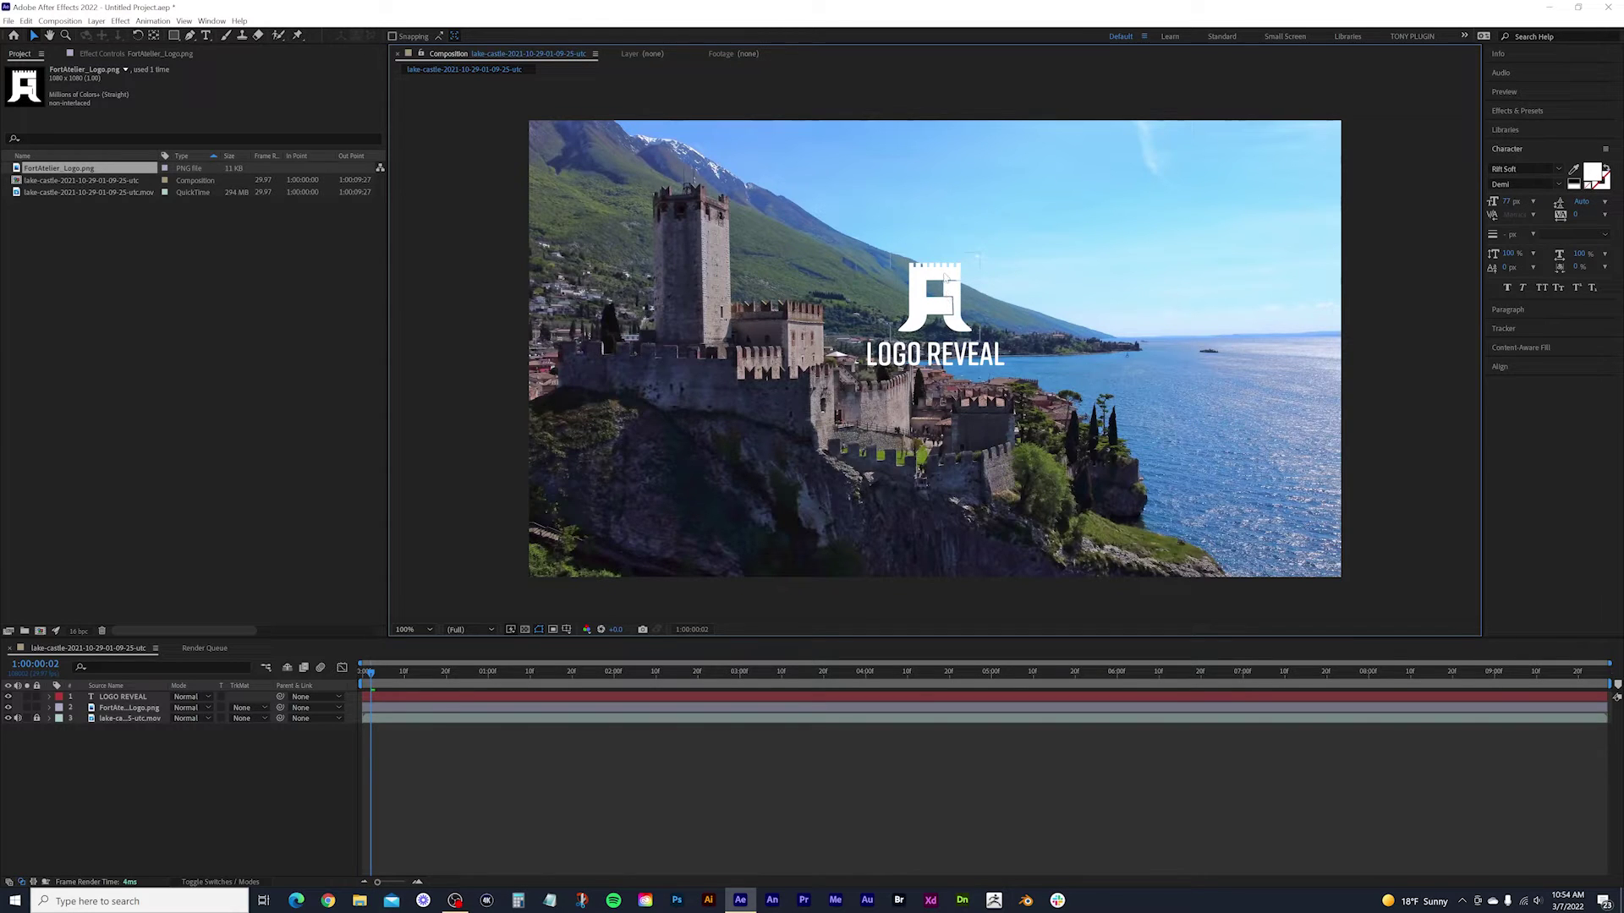
Select the logo layer, enlarge the timeline panel, and move the playhead to 1:00:01:00.
click(946, 277)
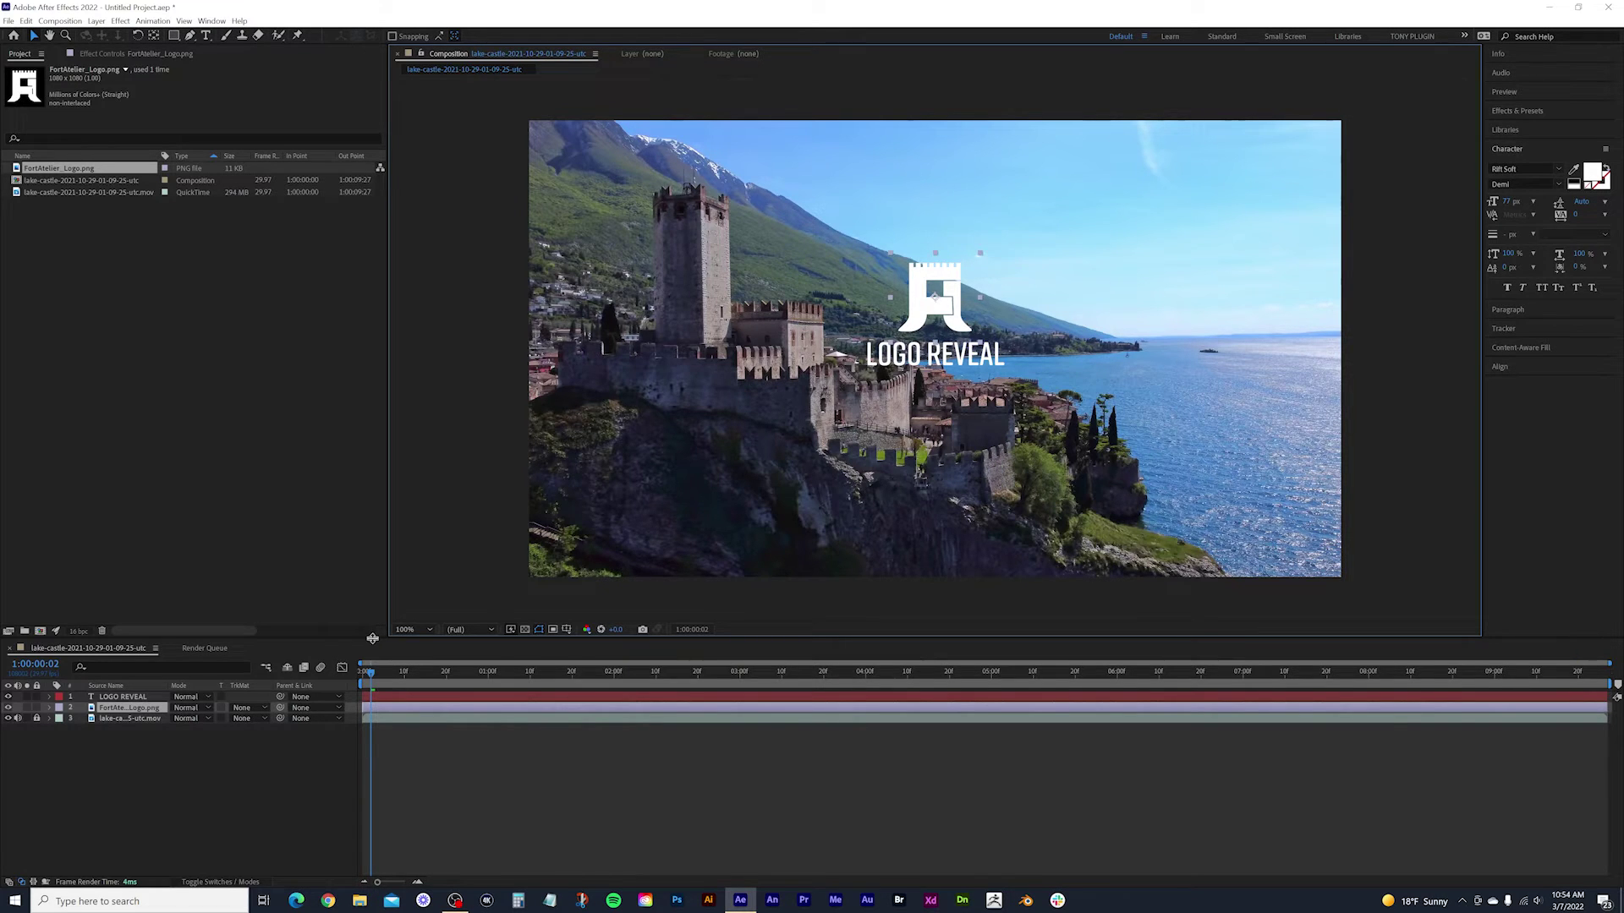
drag(371, 637, 383, 548)
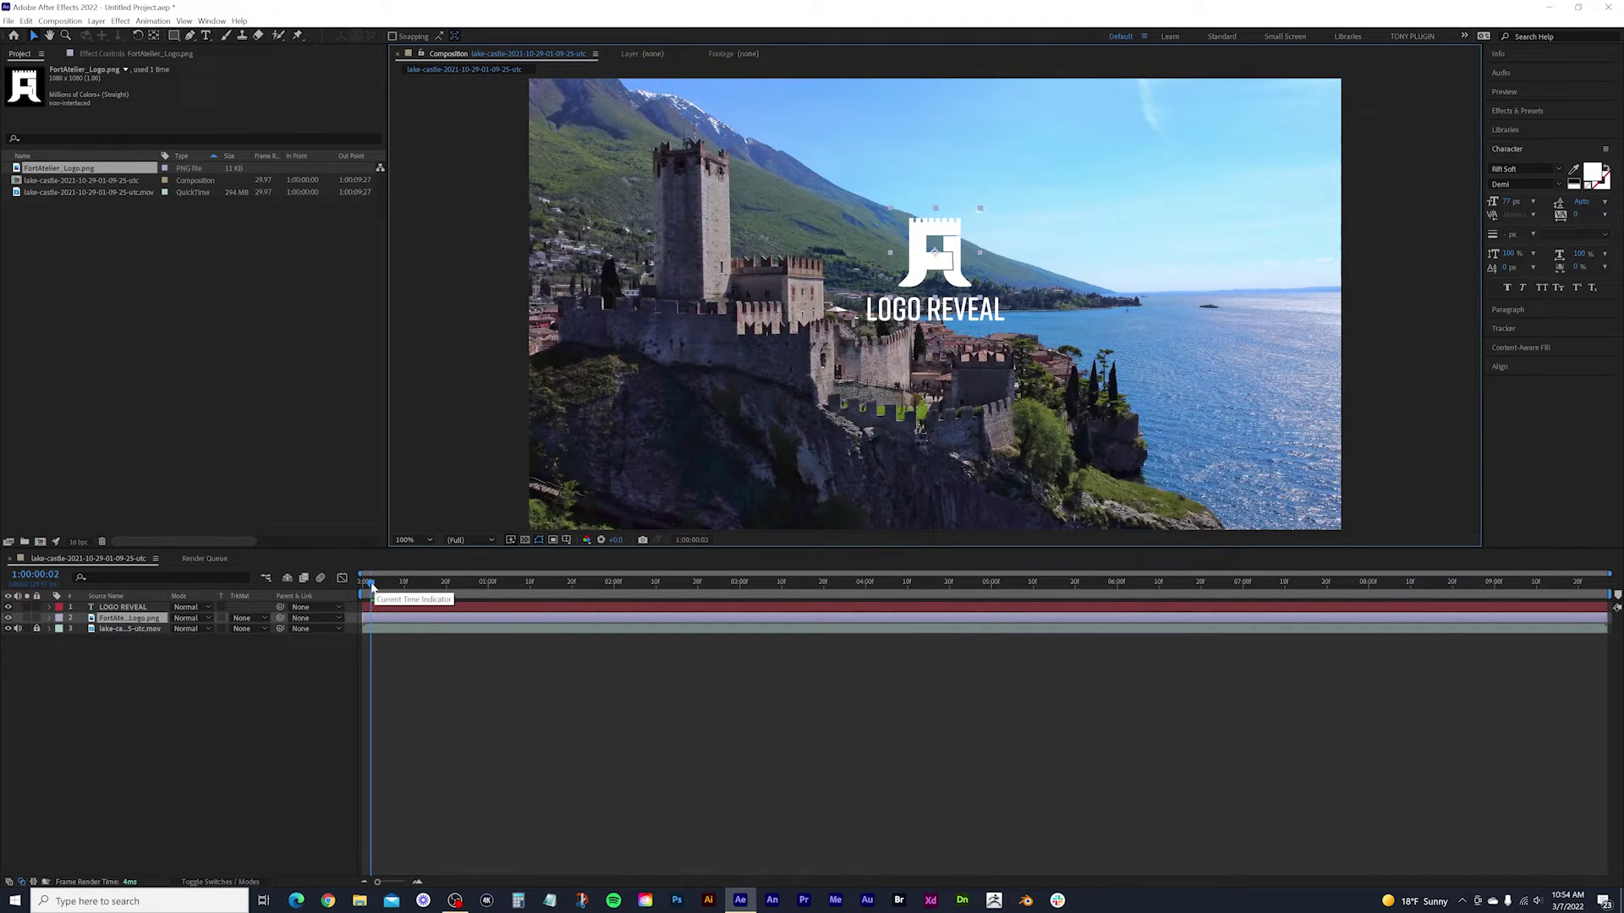
drag(371, 585, 489, 592)
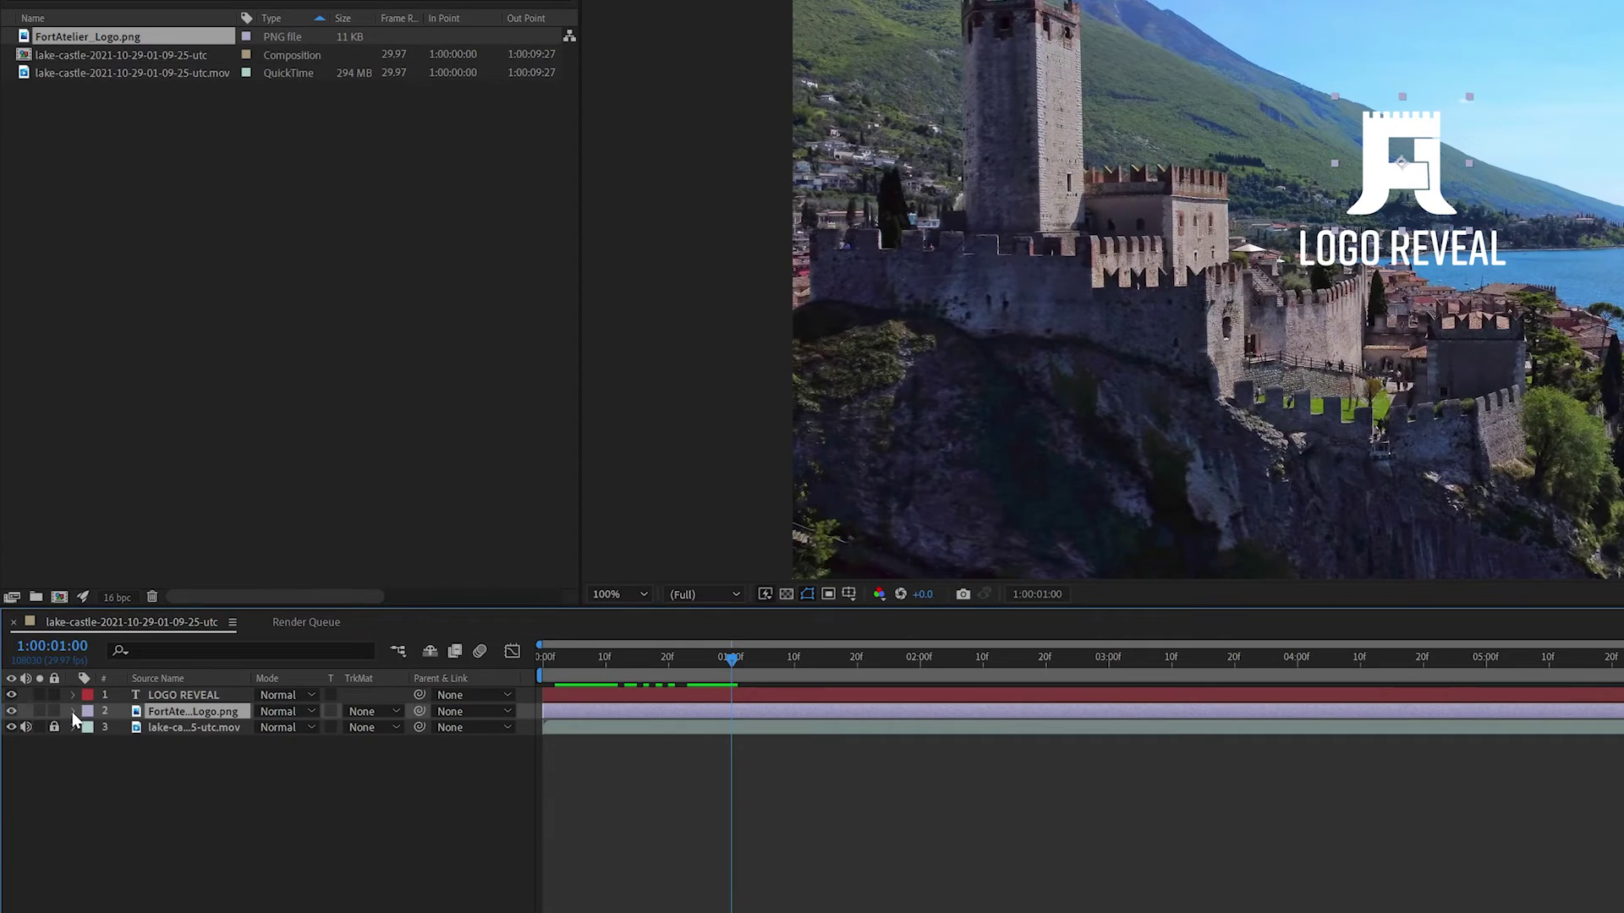
Keyframe the logo's 19.6% Scale at one second, then scrub back just before it.
click(73, 712)
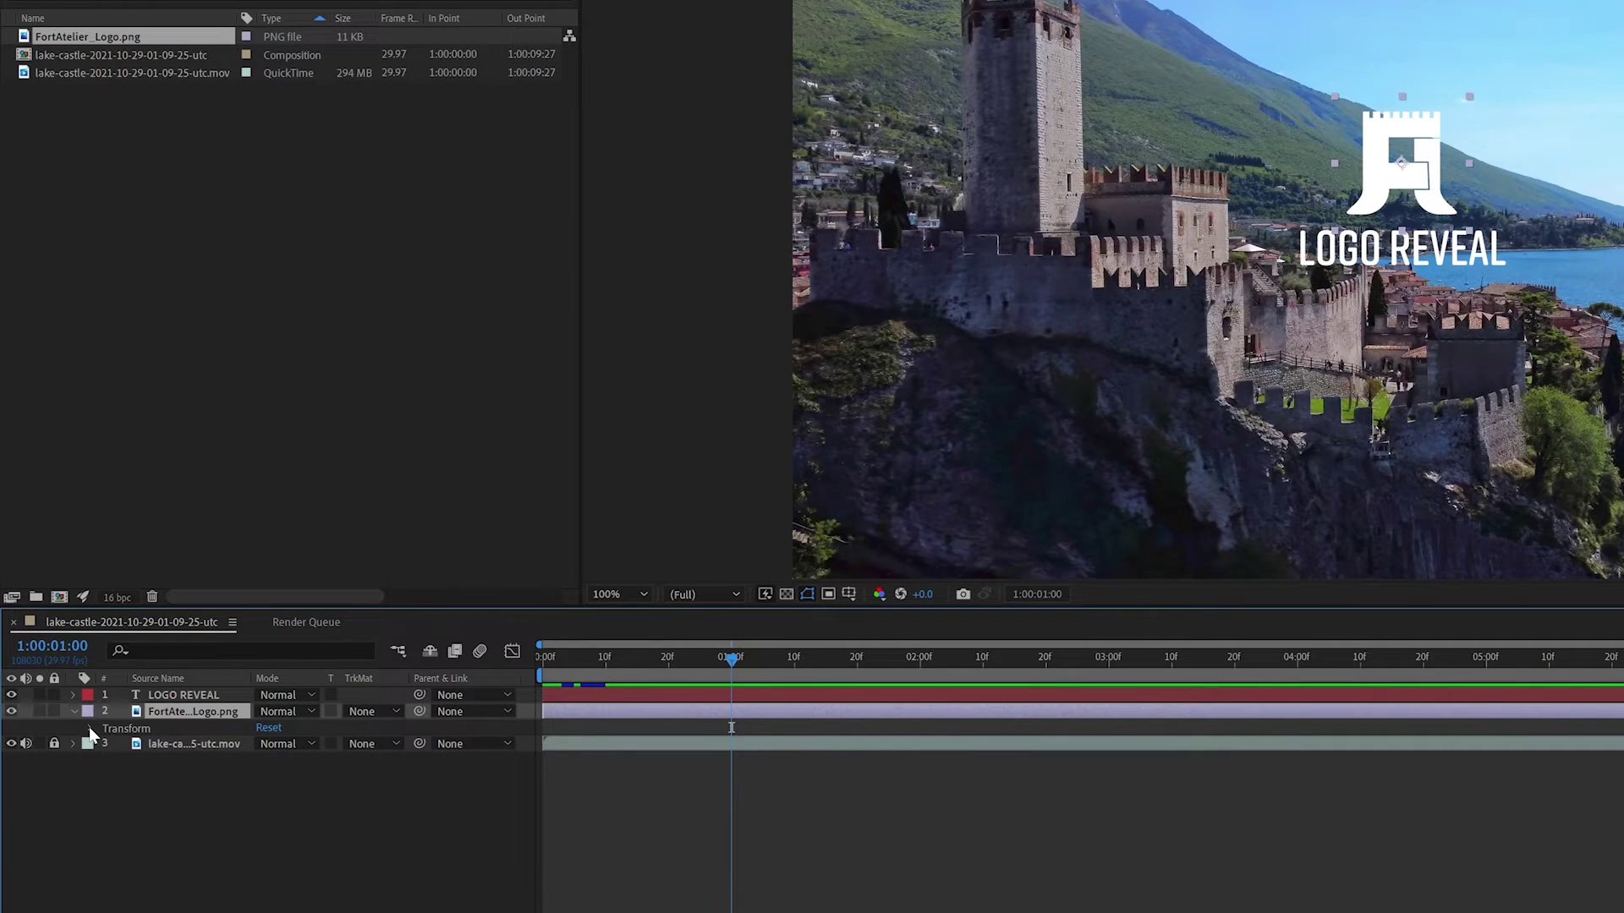
click(90, 728)
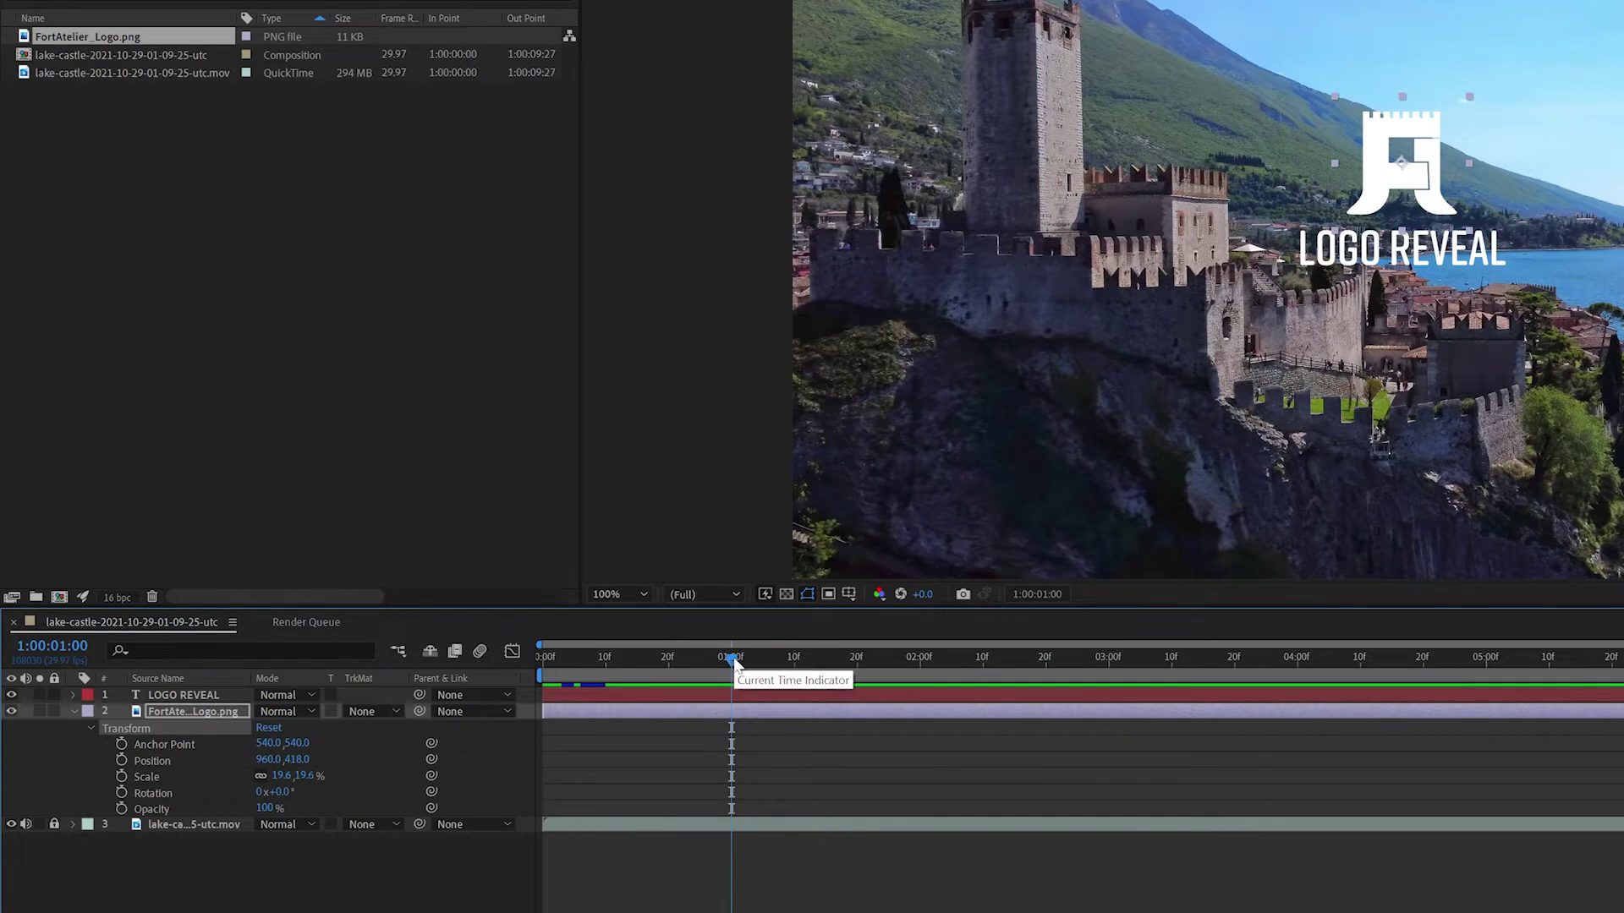
click(123, 778)
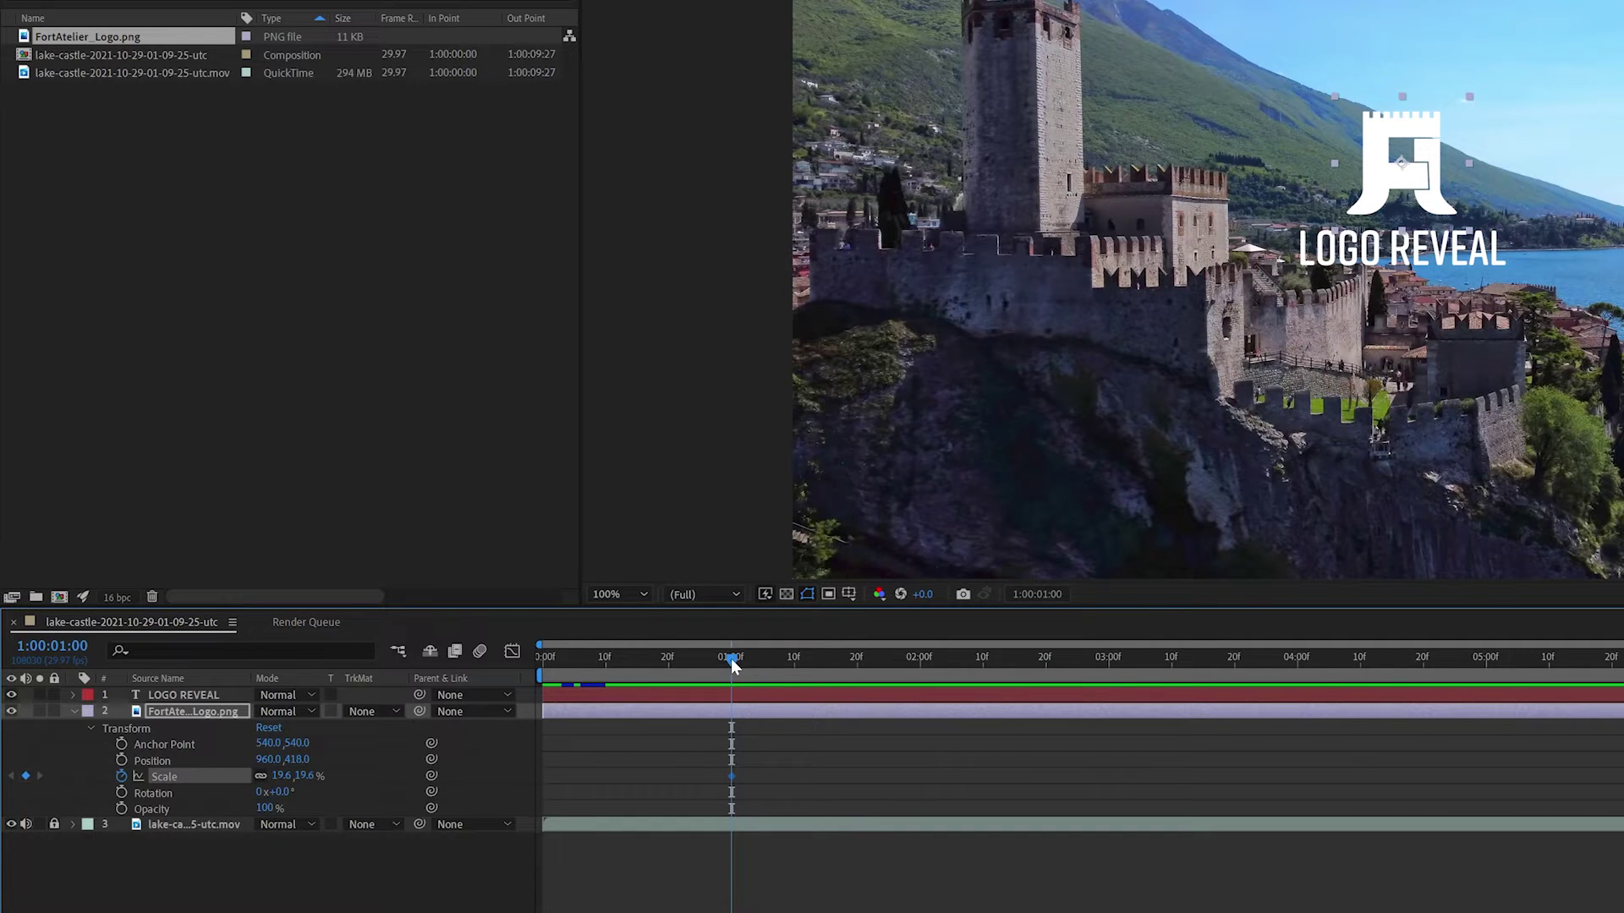
drag(732, 660, 530, 663)
key(F2)
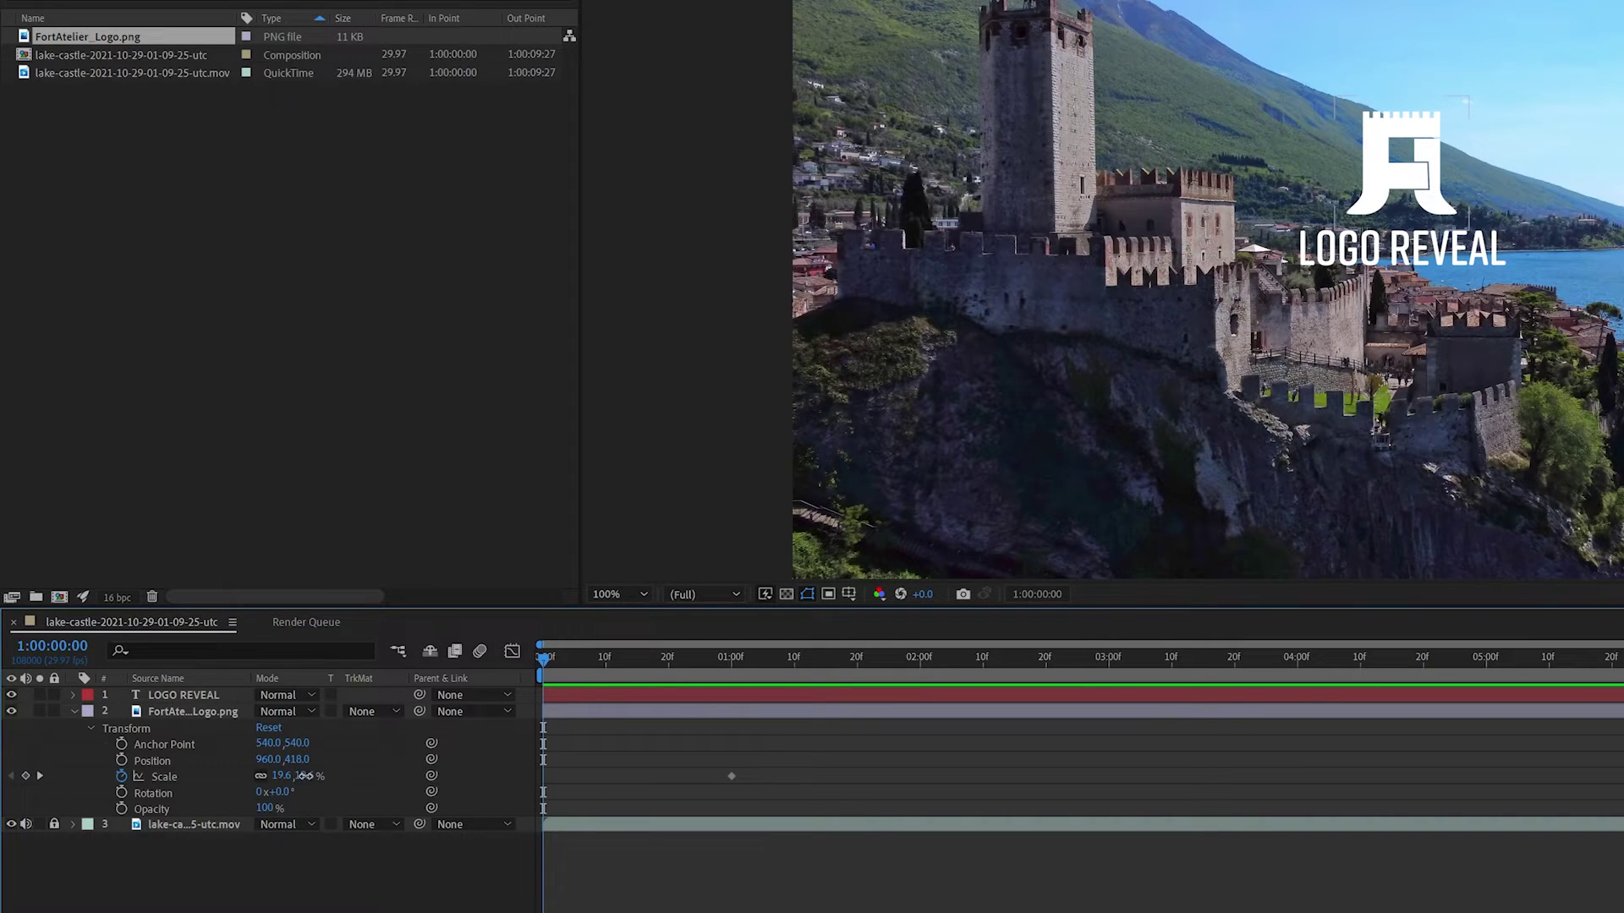
Set the castle logo's Scale to 0% at the first frame.
drag(304, 775, 297, 777)
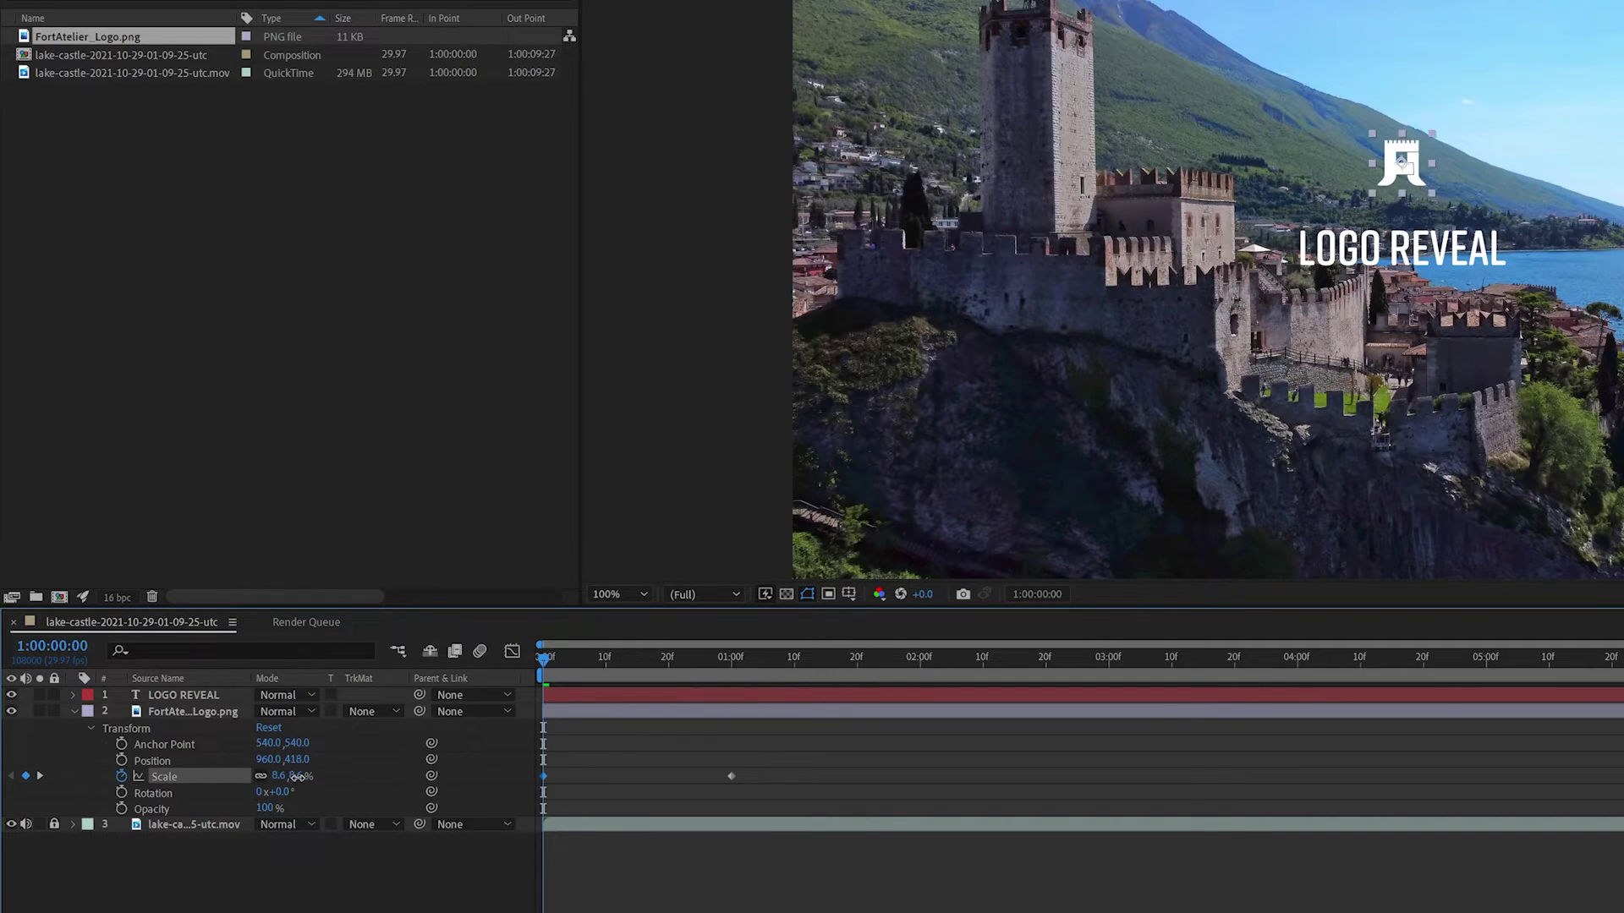
mouse_move(296, 776)
mouse_down()
mouse_move(279, 777)
mouse_move(294, 779)
mouse_up()
click(302, 777)
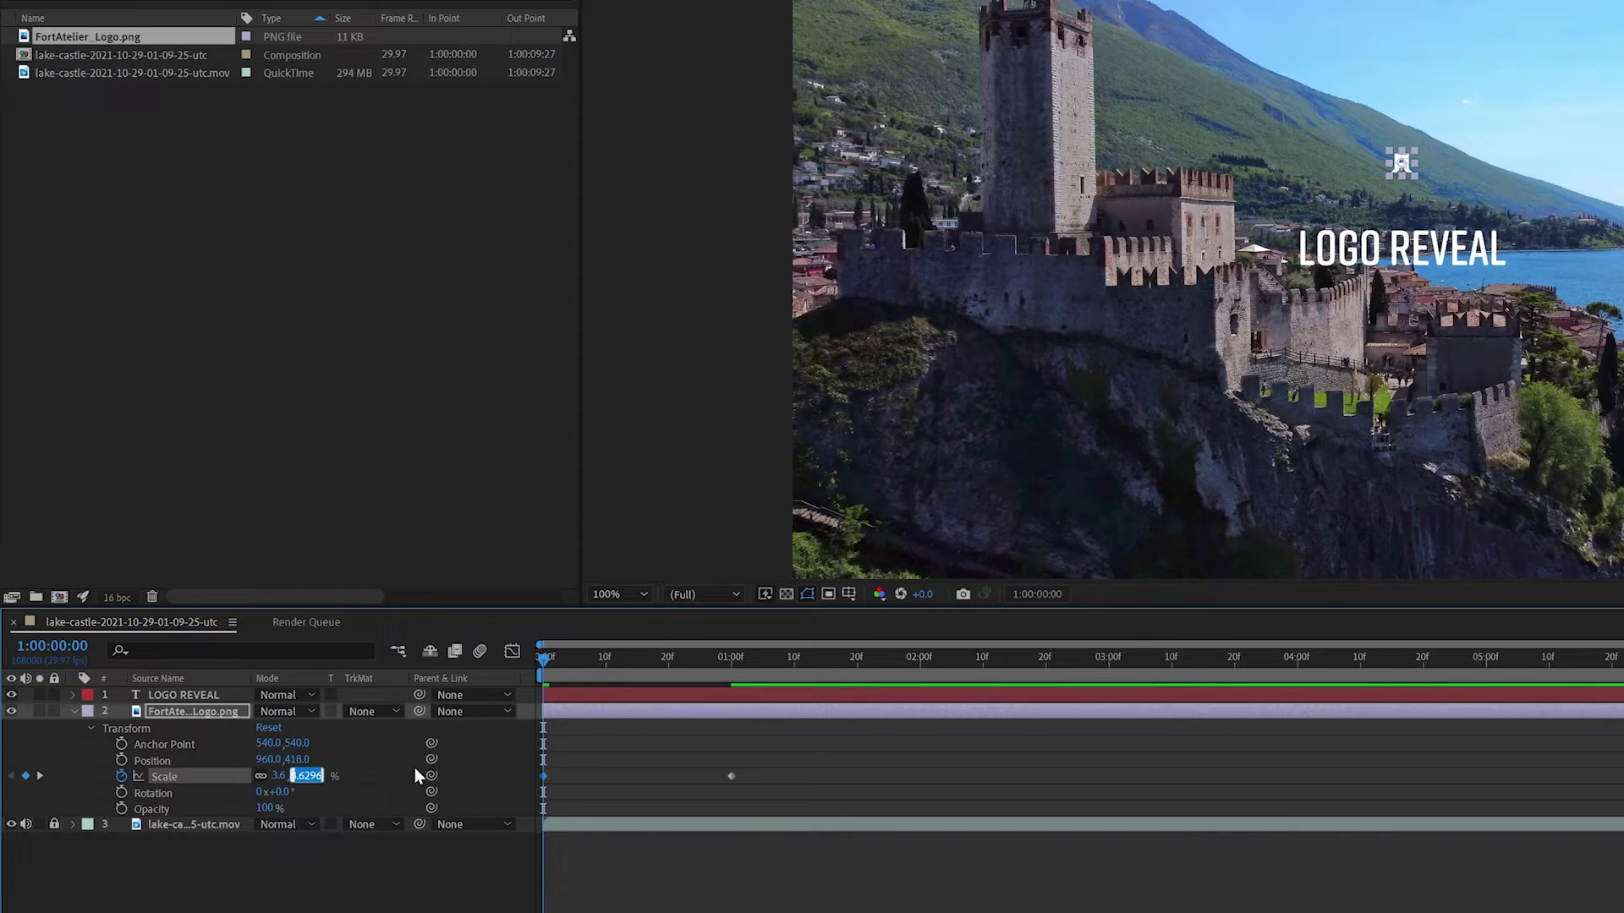
text(0)
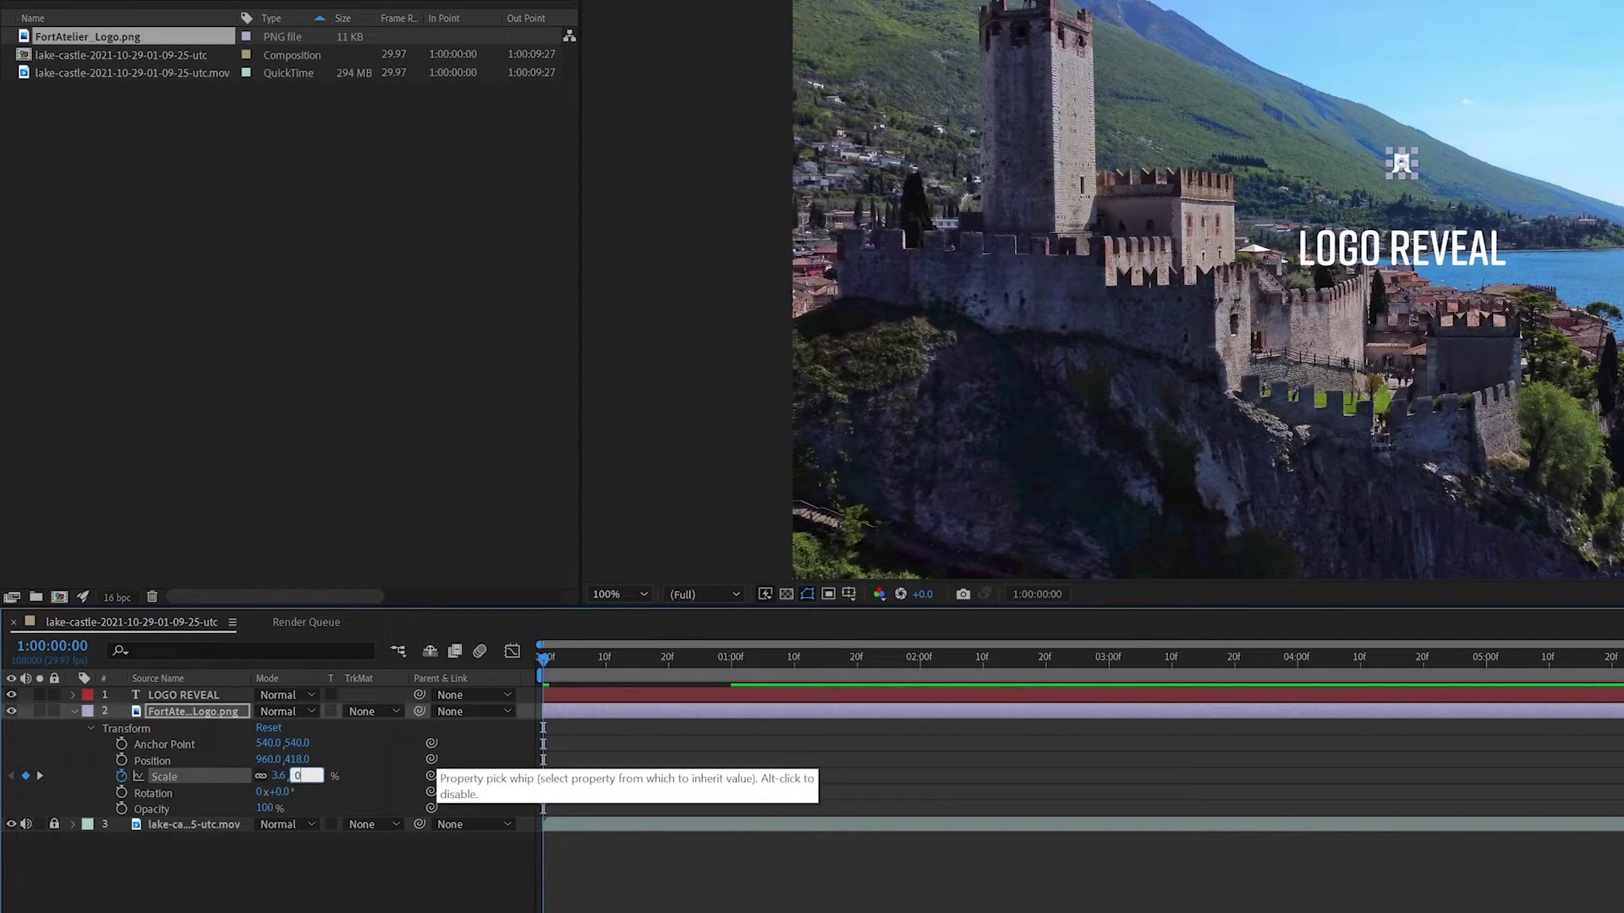
key(Return)
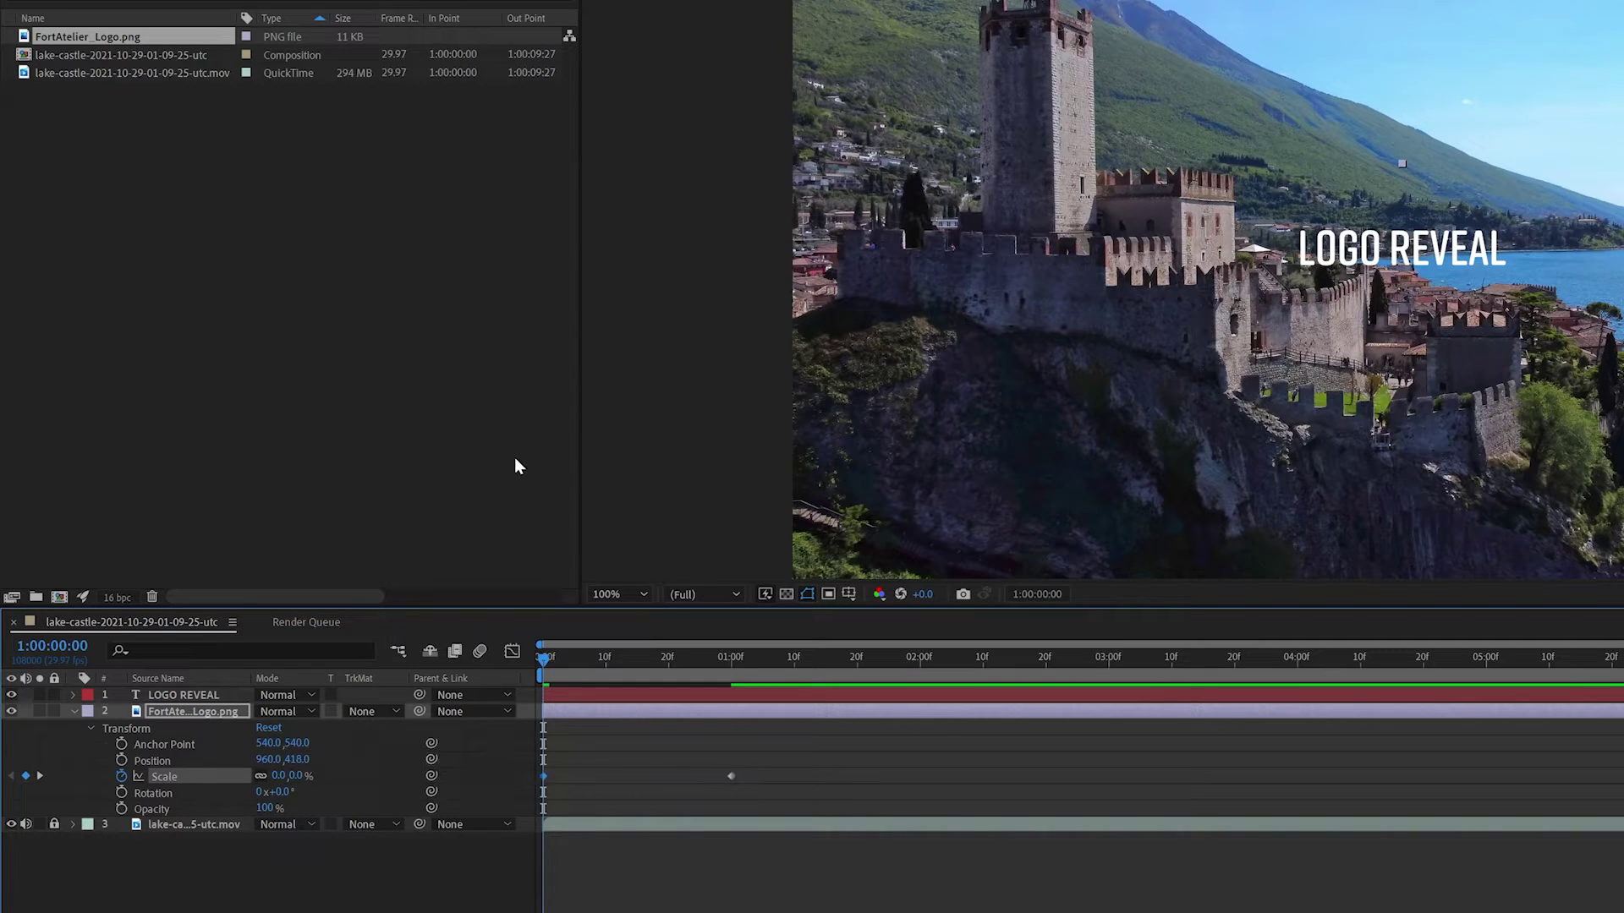
Preview the logo growing in, then return to frame 0 and select the 0% Scale keyframe.
click(669, 504)
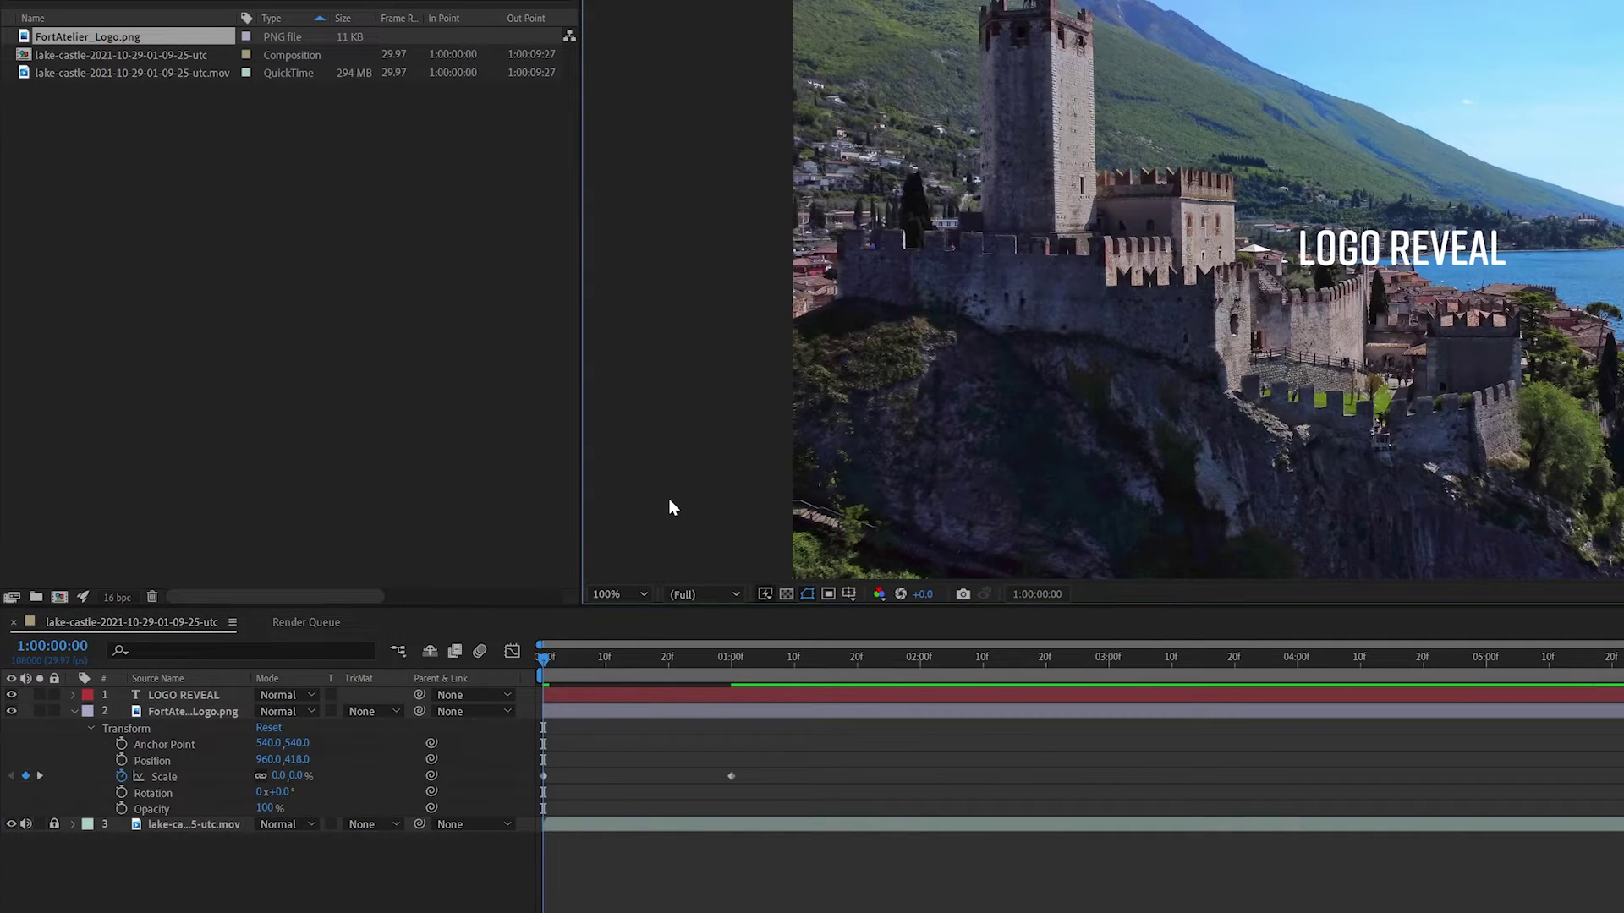
key(space)
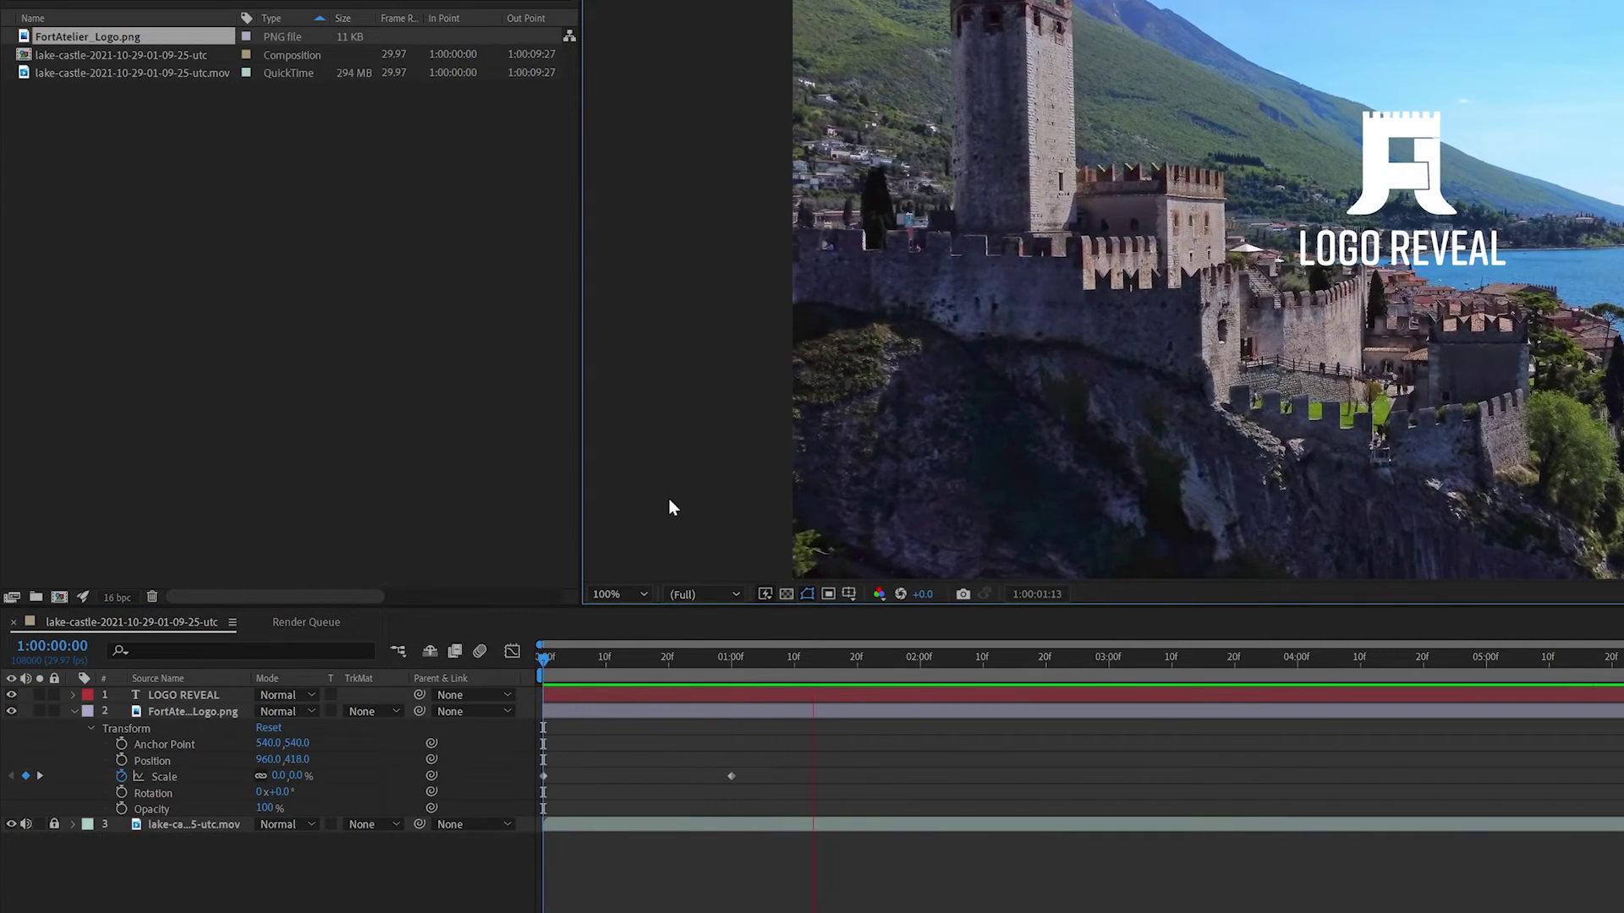
key(space)
click(549, 669)
drag(549, 673, 539, 789)
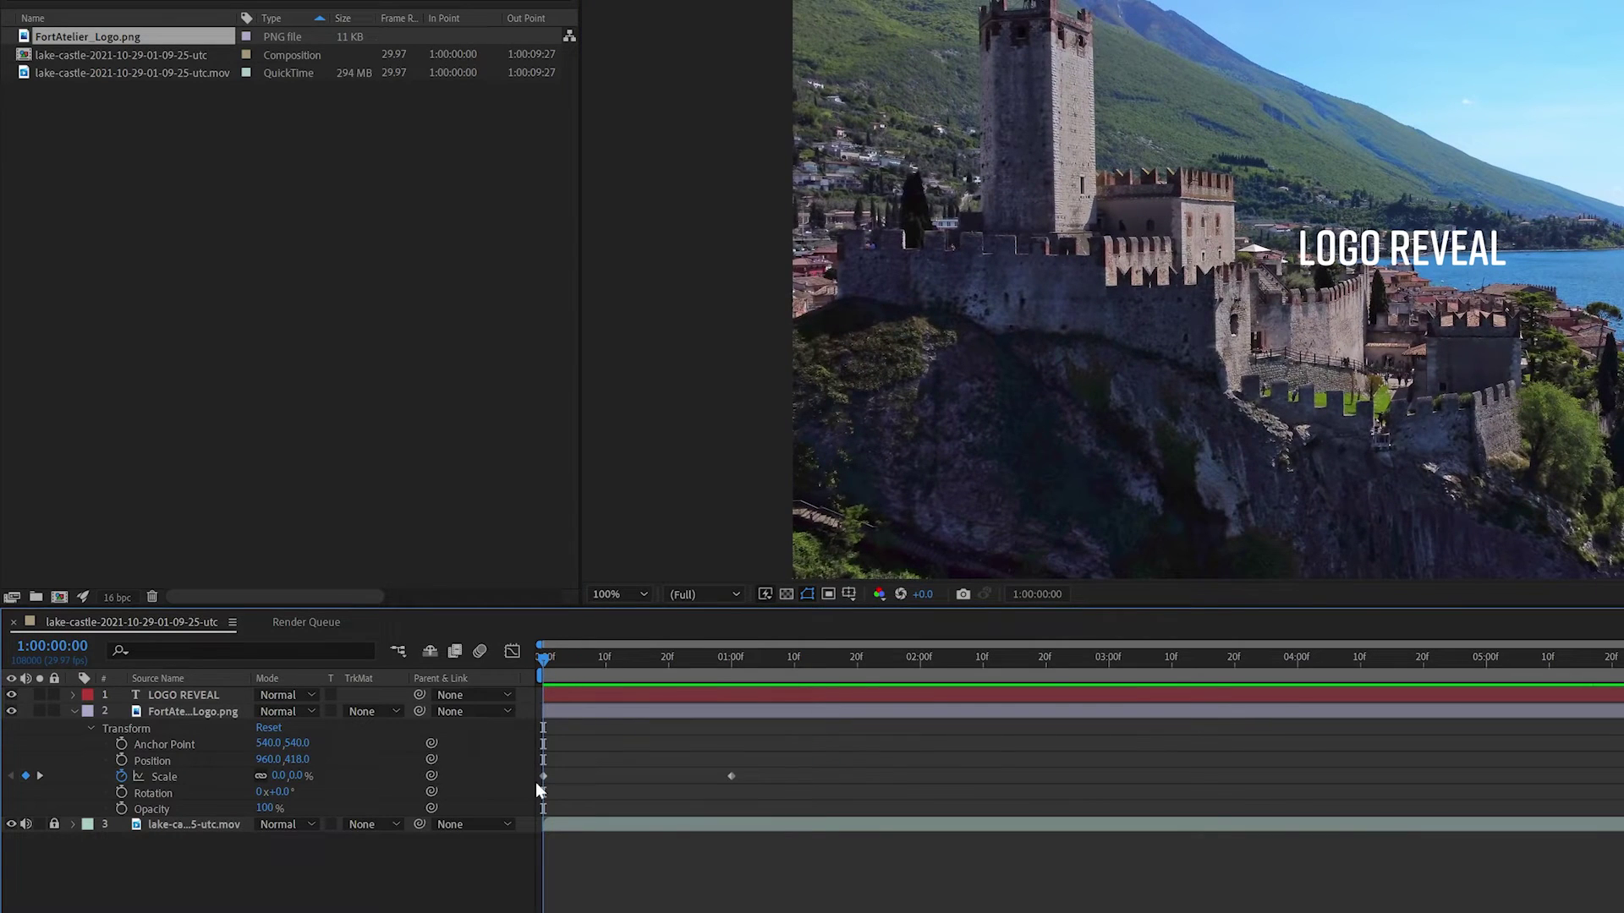
click(544, 776)
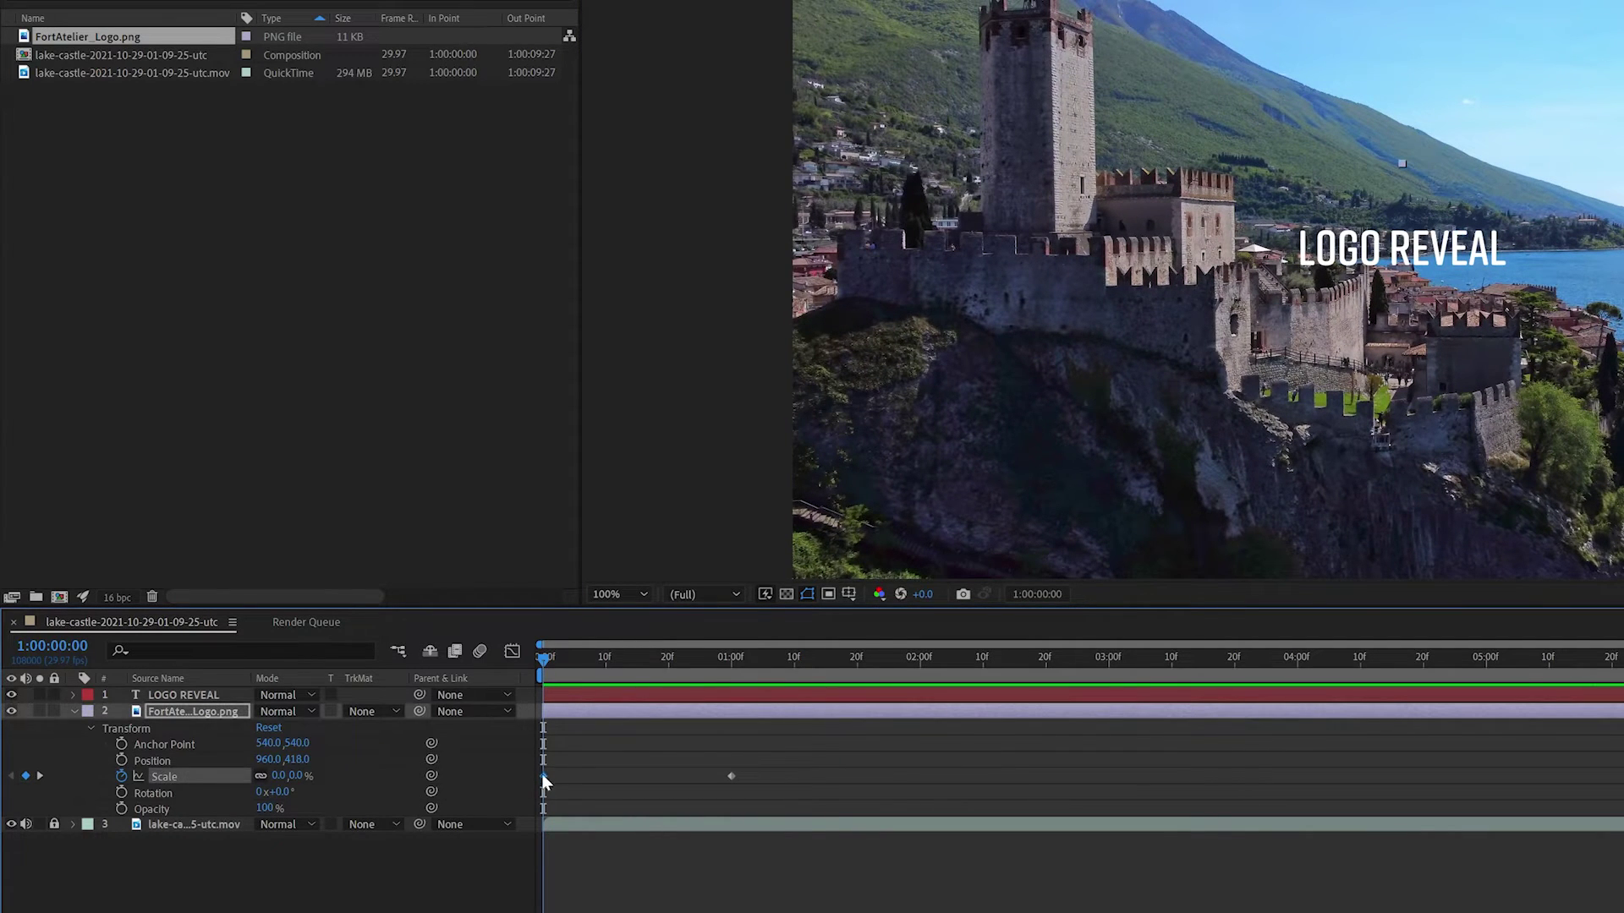
mouse_move(546, 782)
drag(541, 658, 612, 656)
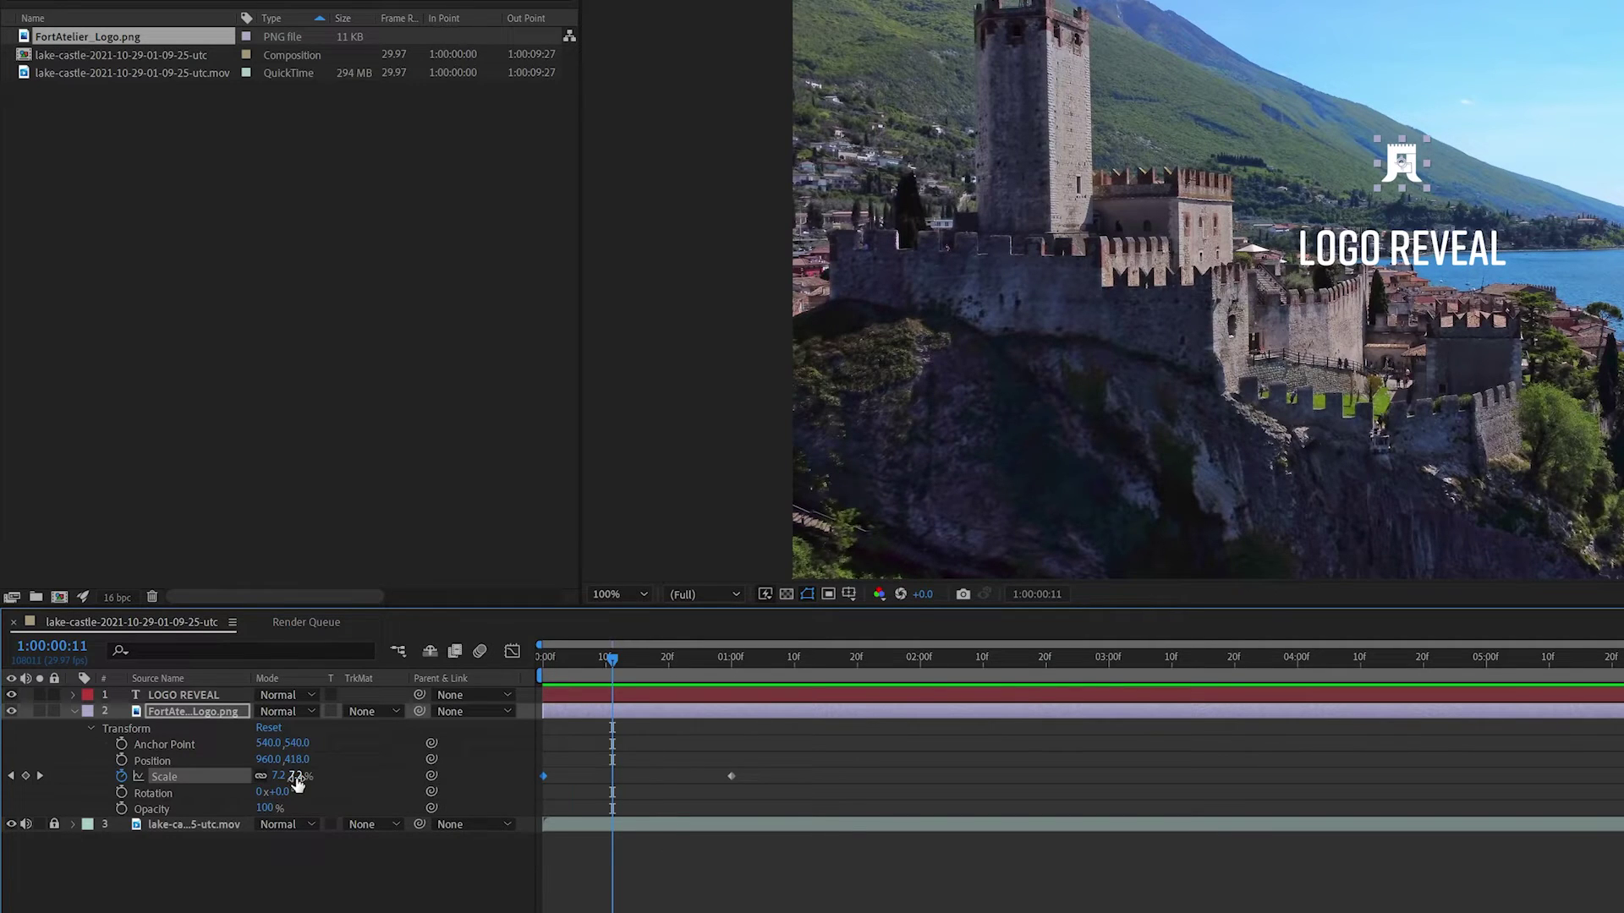
drag(298, 782, 306, 778)
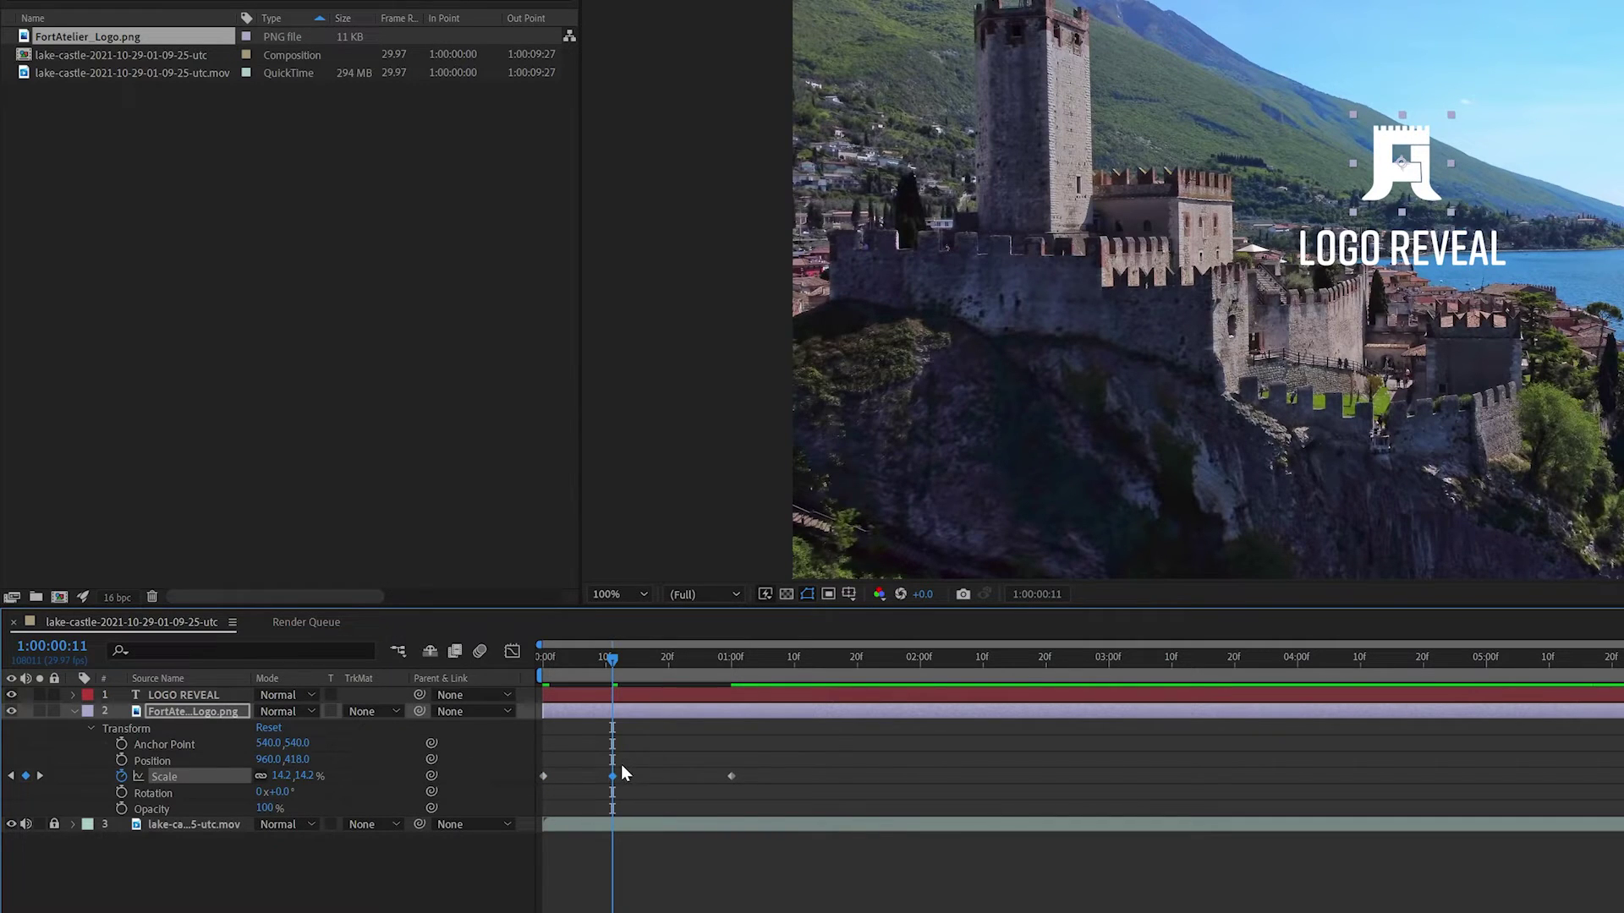
key(ctrl+z)
key(ctrl+z)
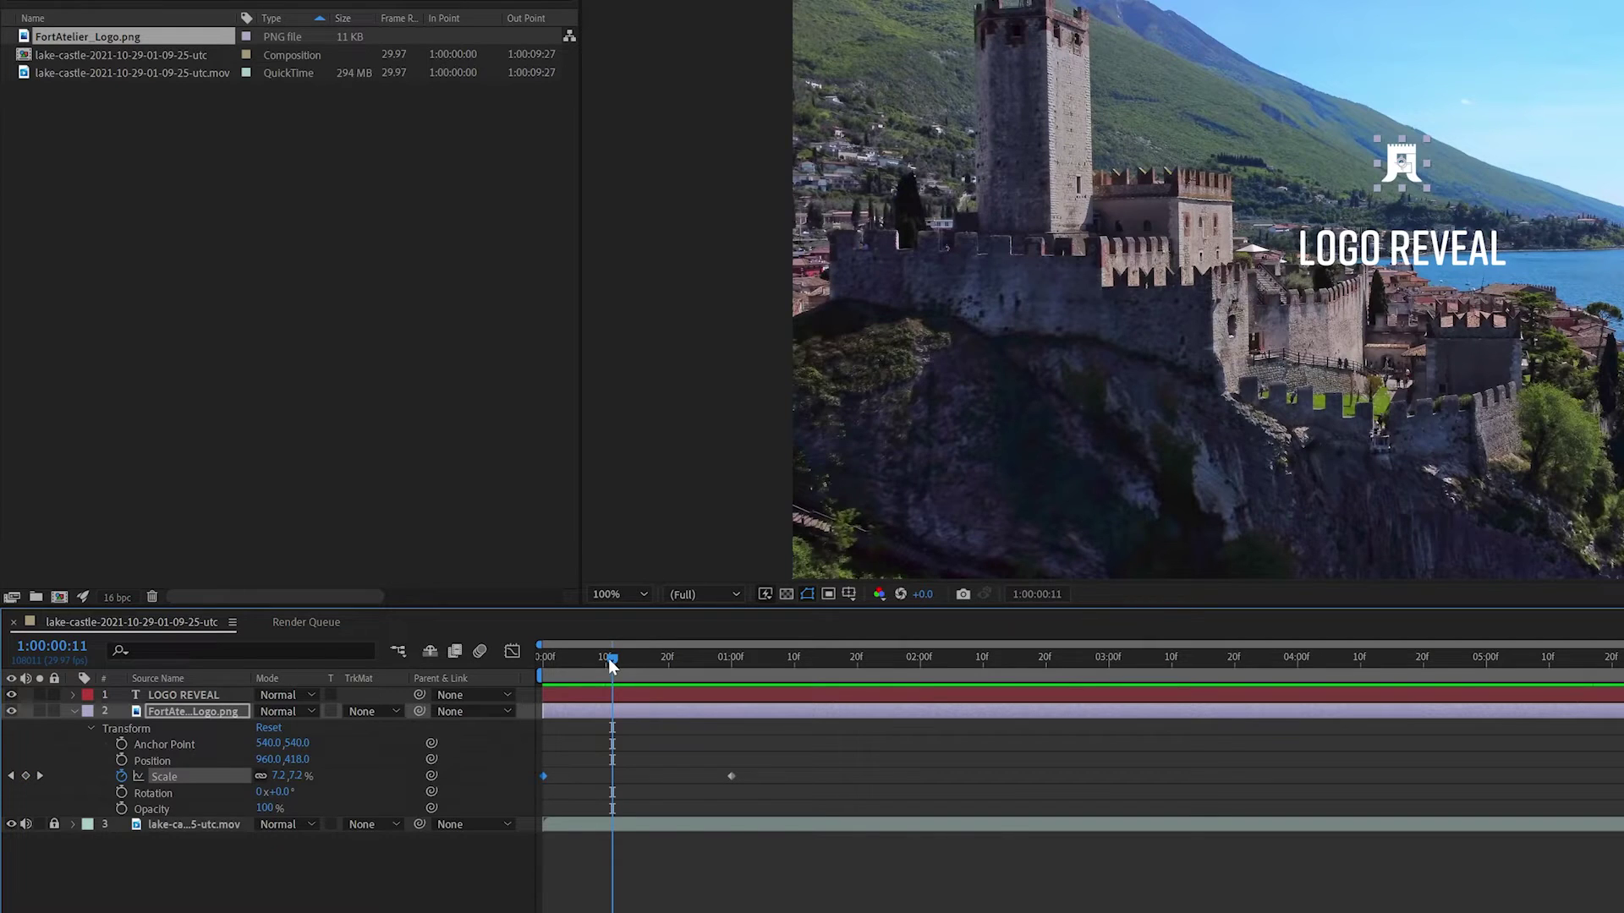
drag(607, 658, 731, 653)
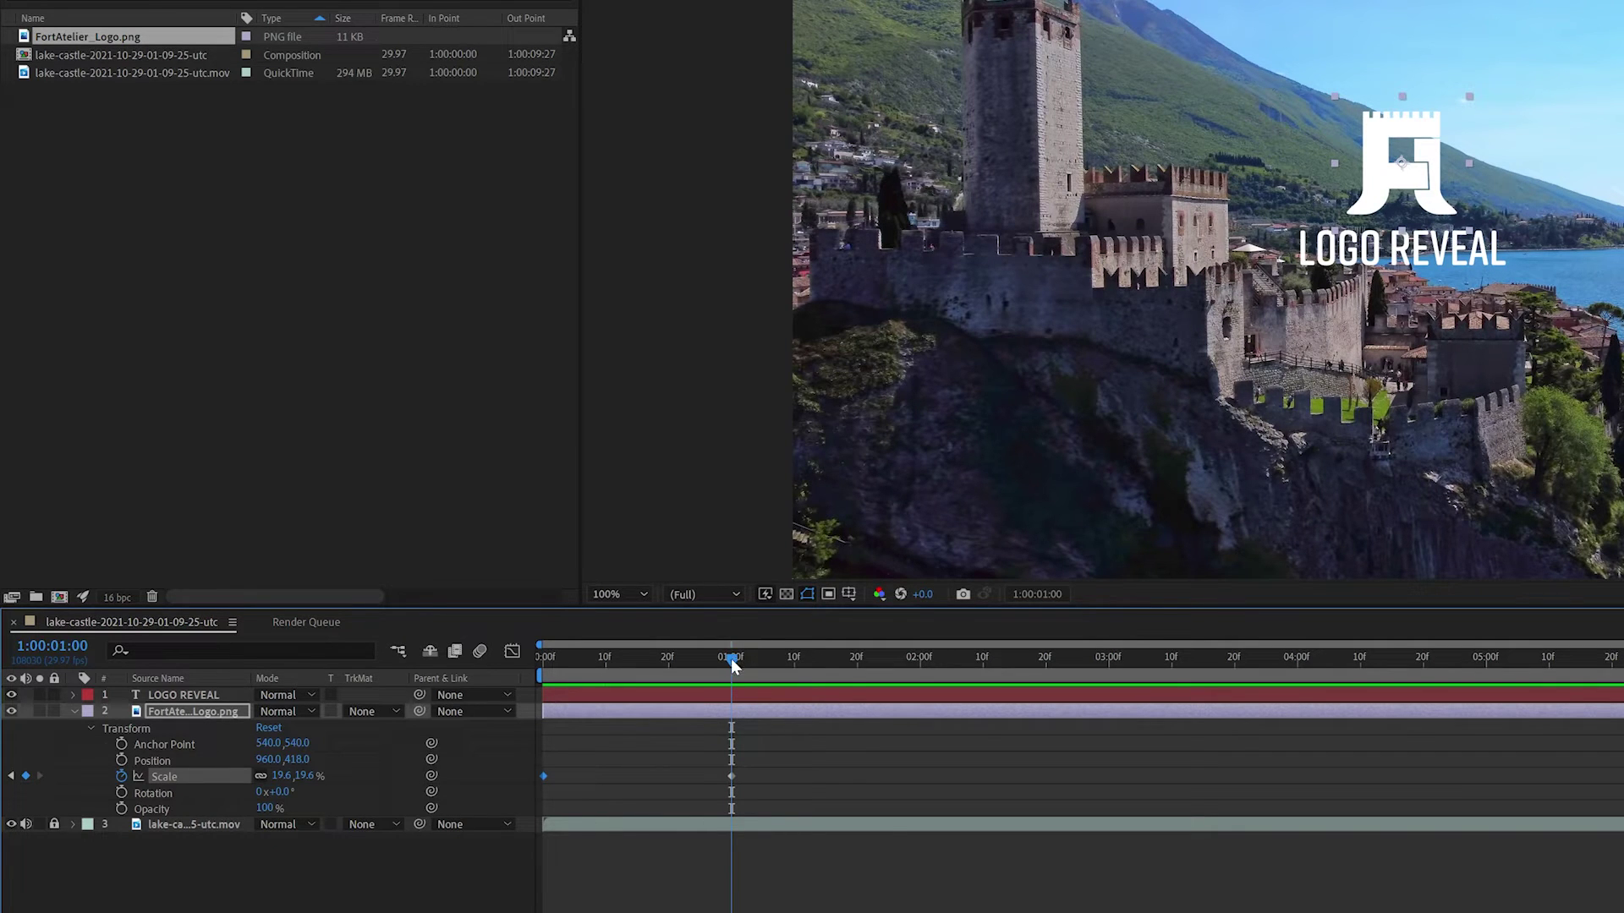
drag(731, 658, 537, 663)
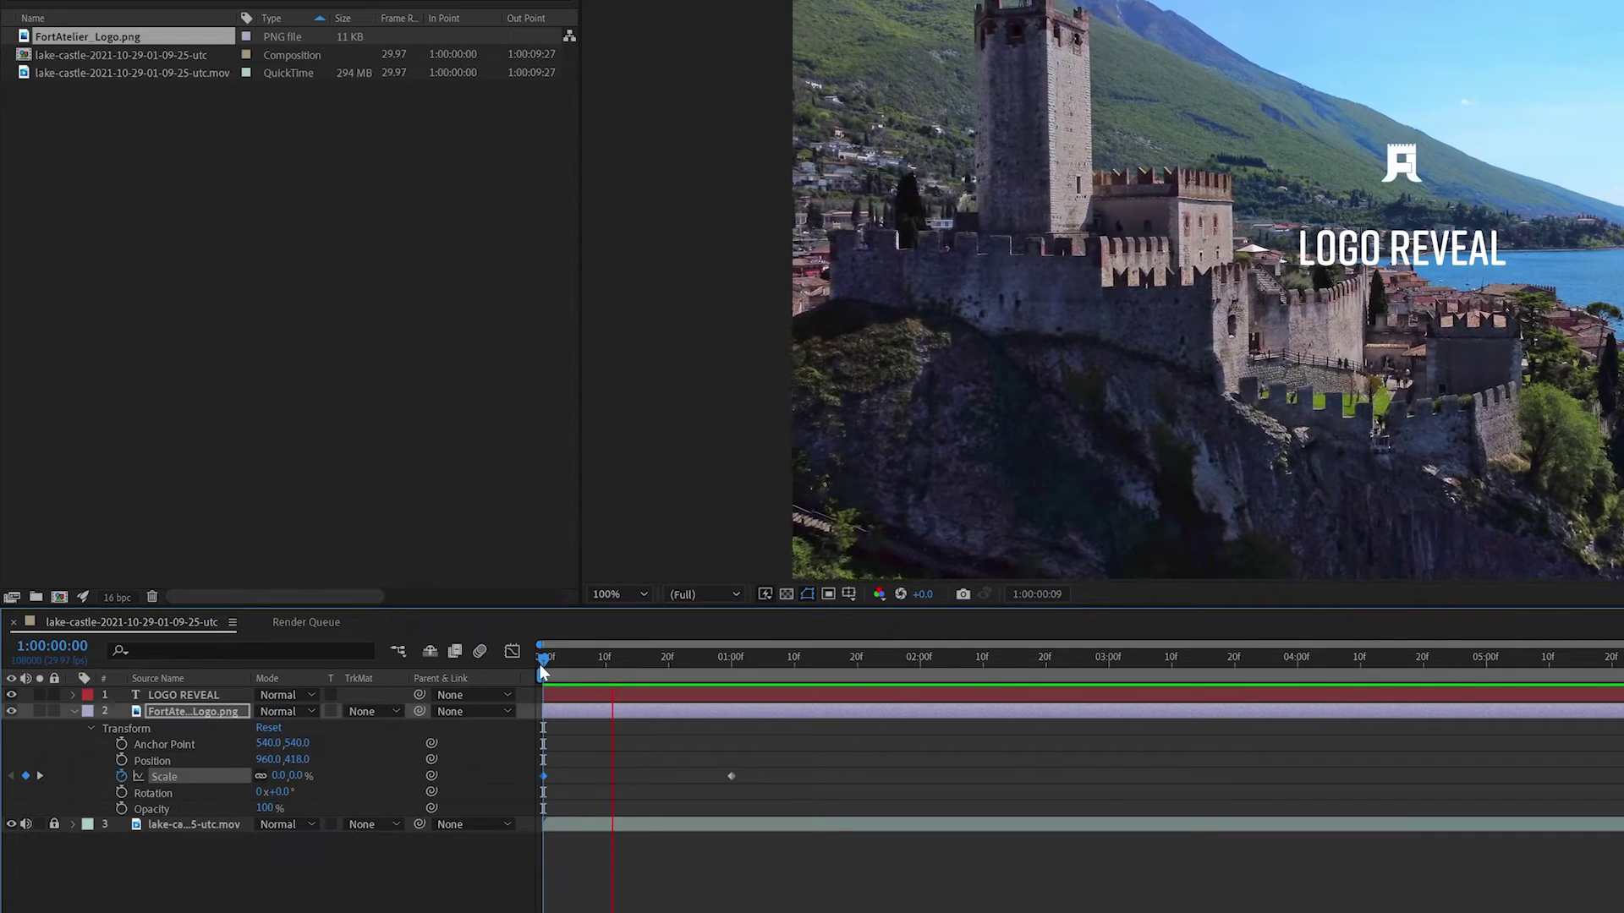
key(space)
key(space)
drag(691, 749, 921, 777)
drag(794, 659, 512, 653)
key(space)
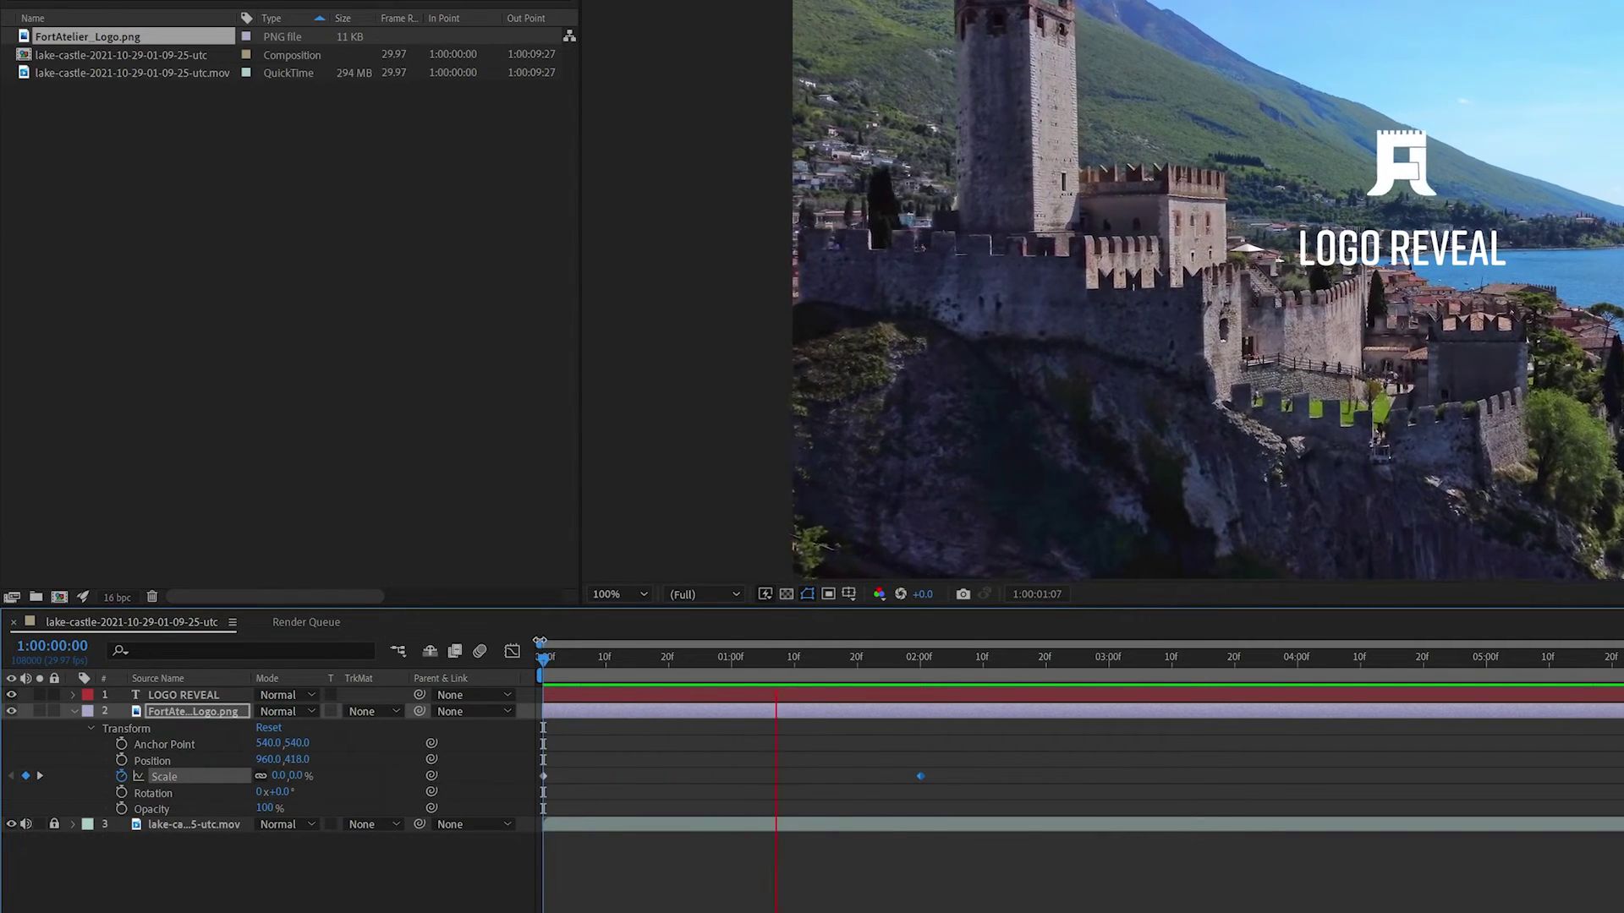
key(space)
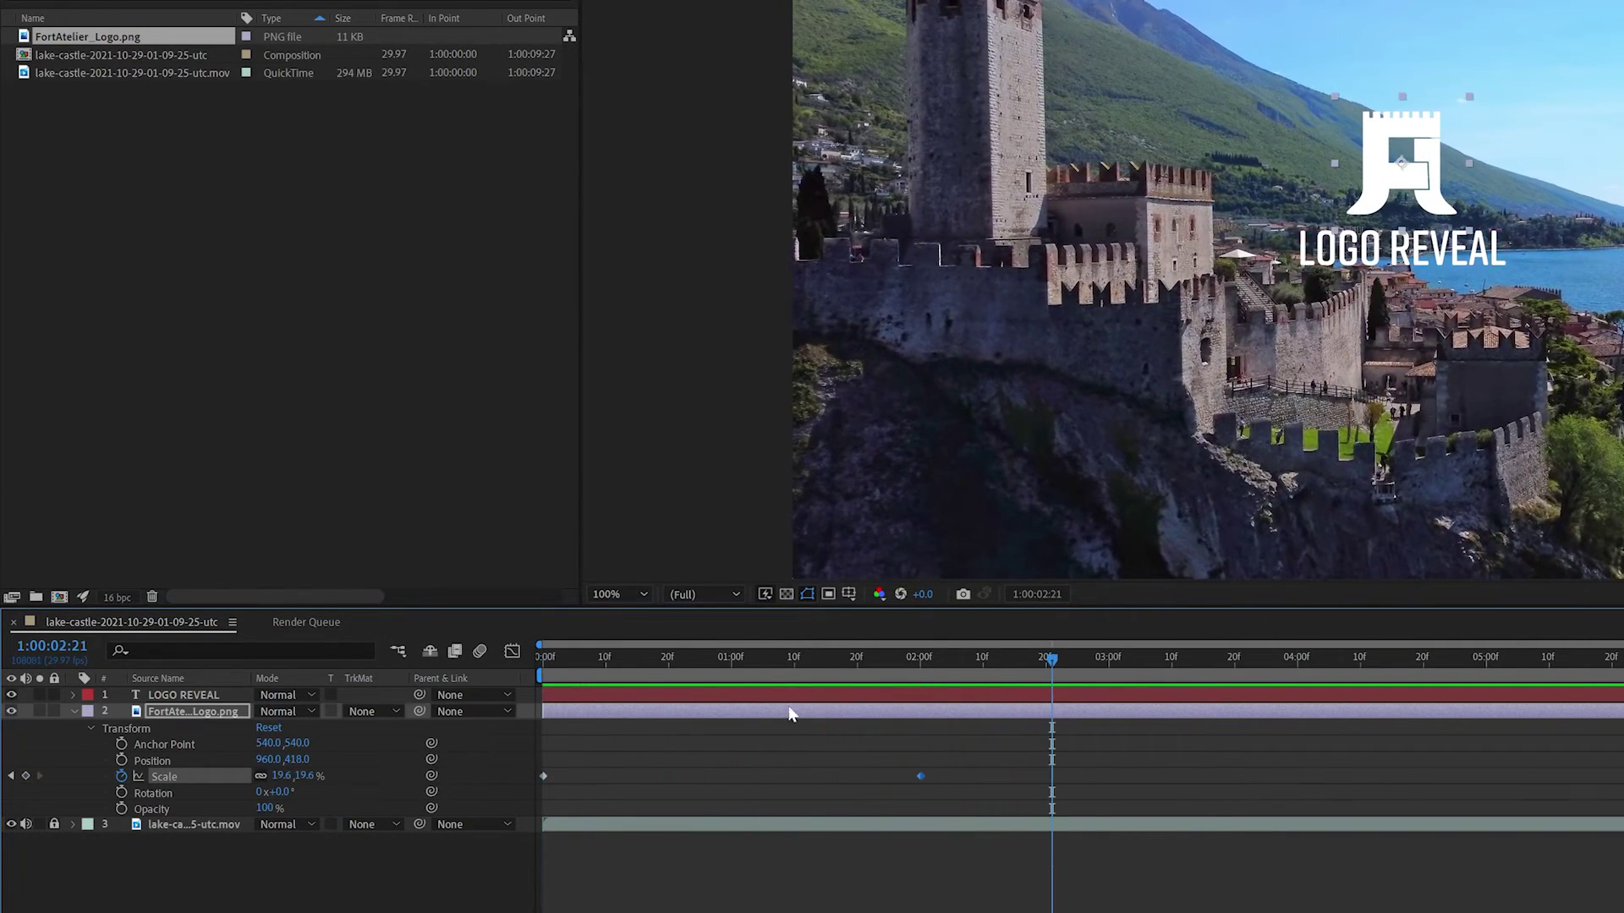
drag(920, 777, 599, 776)
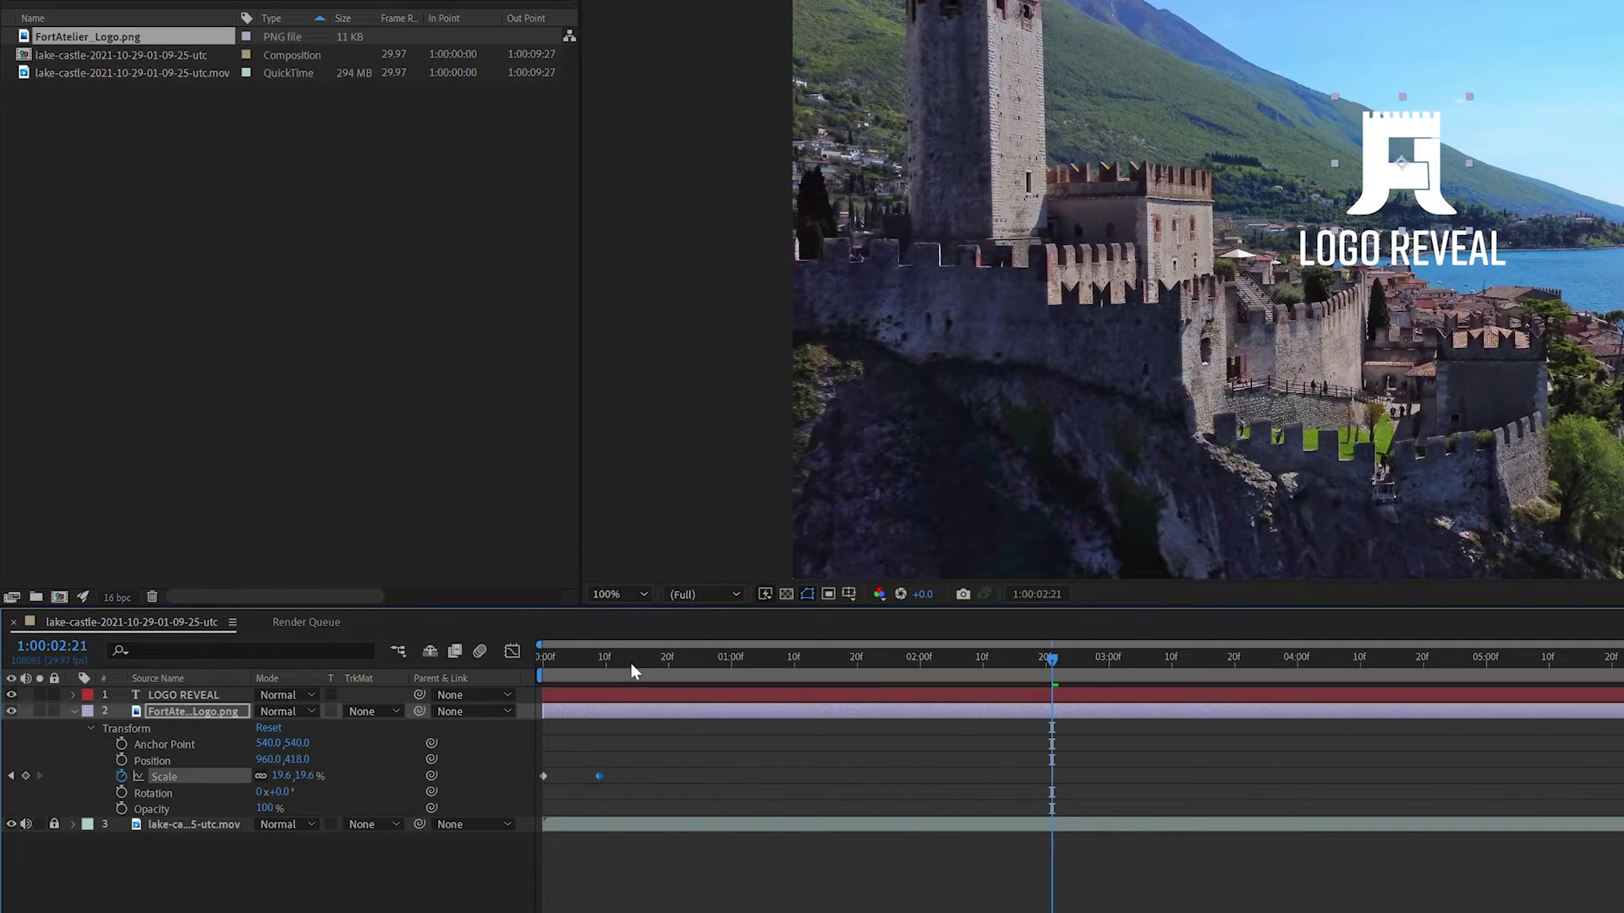
click(587, 658)
key(Home)
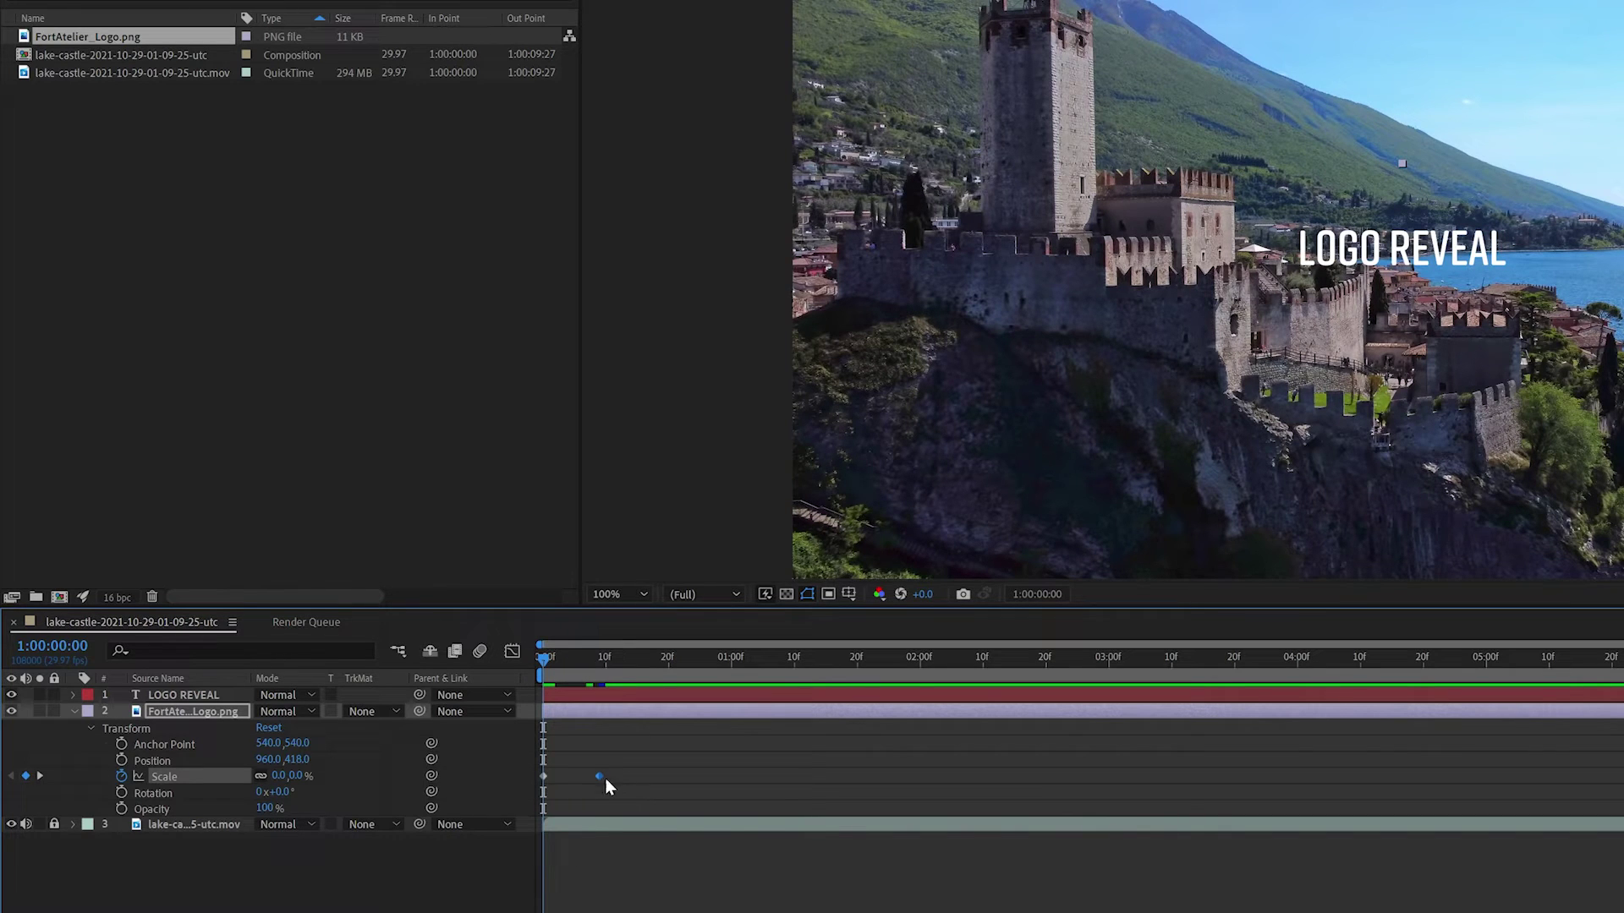
key(space)
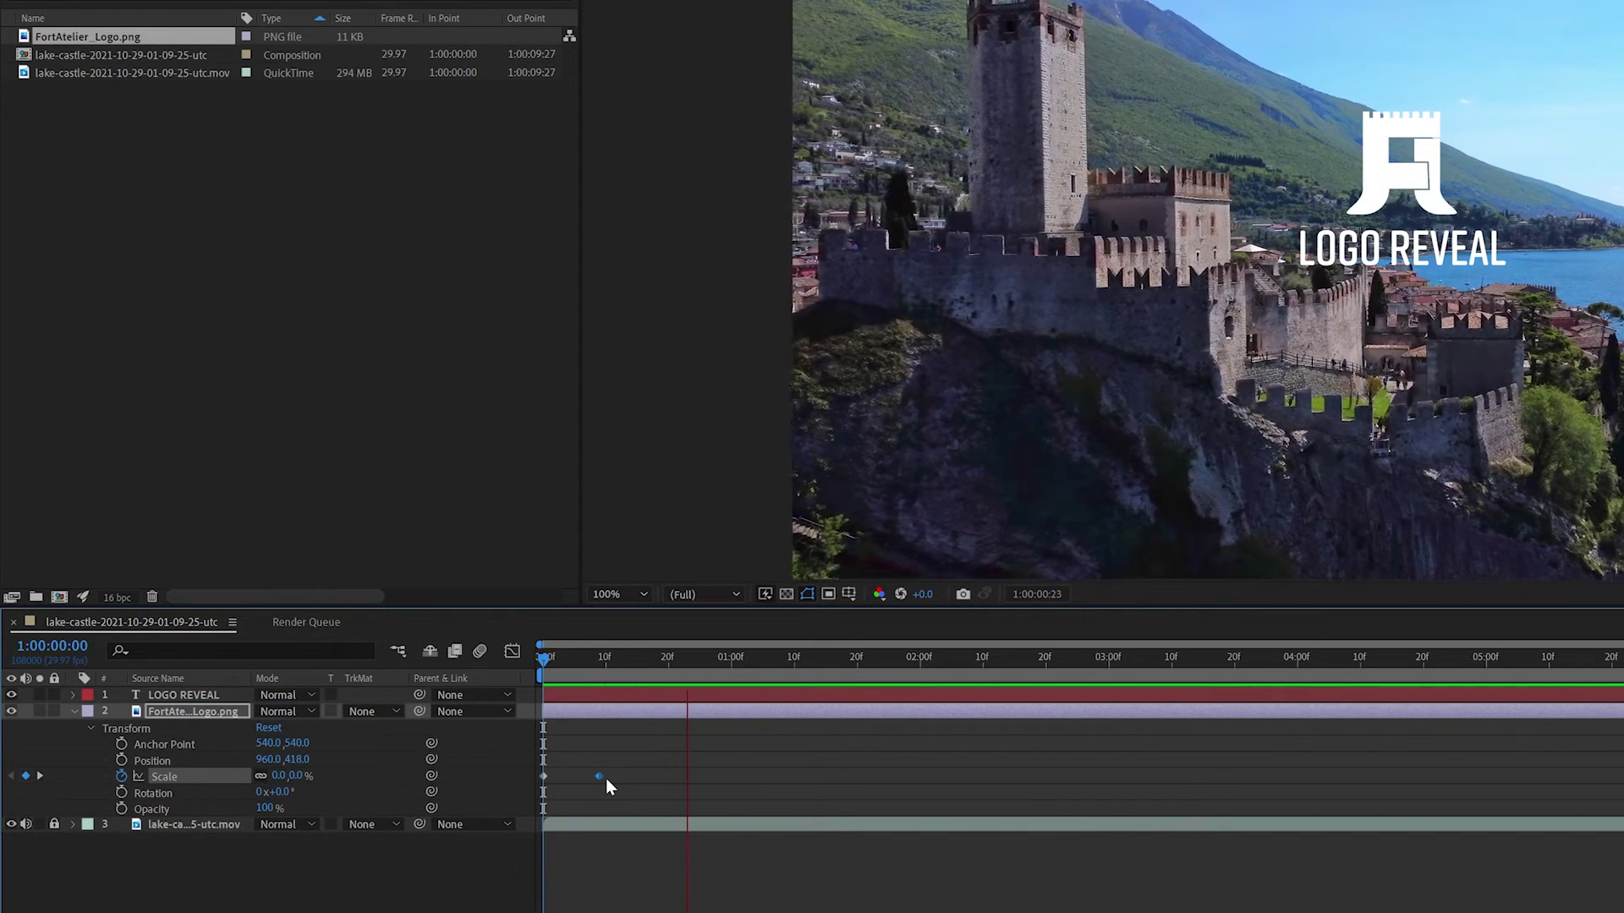
key(space)
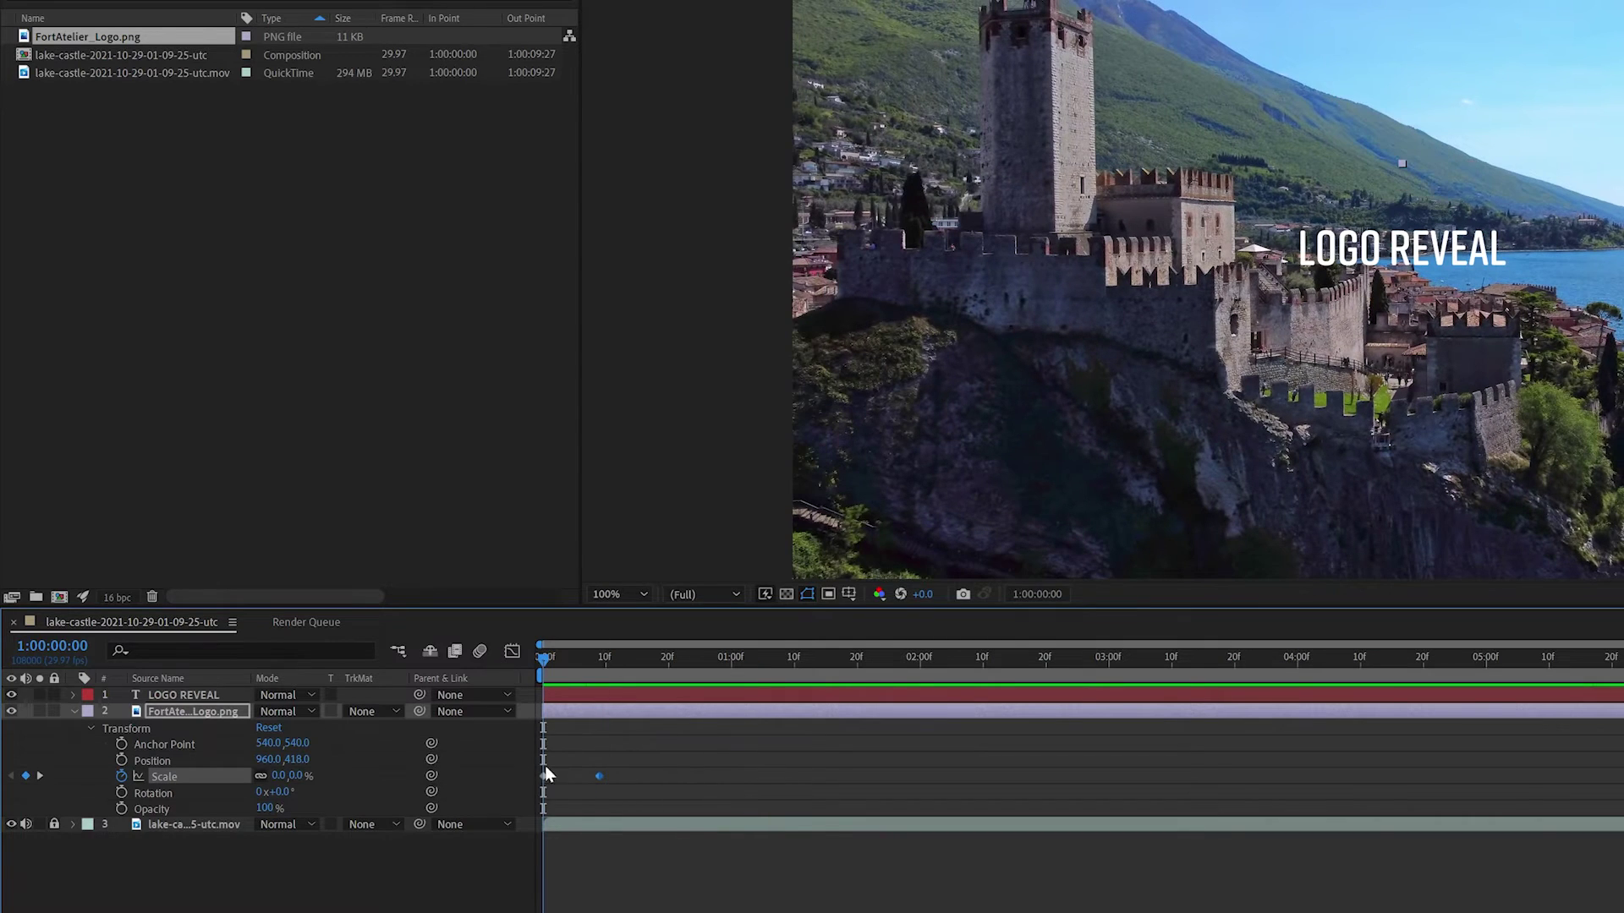
key(space)
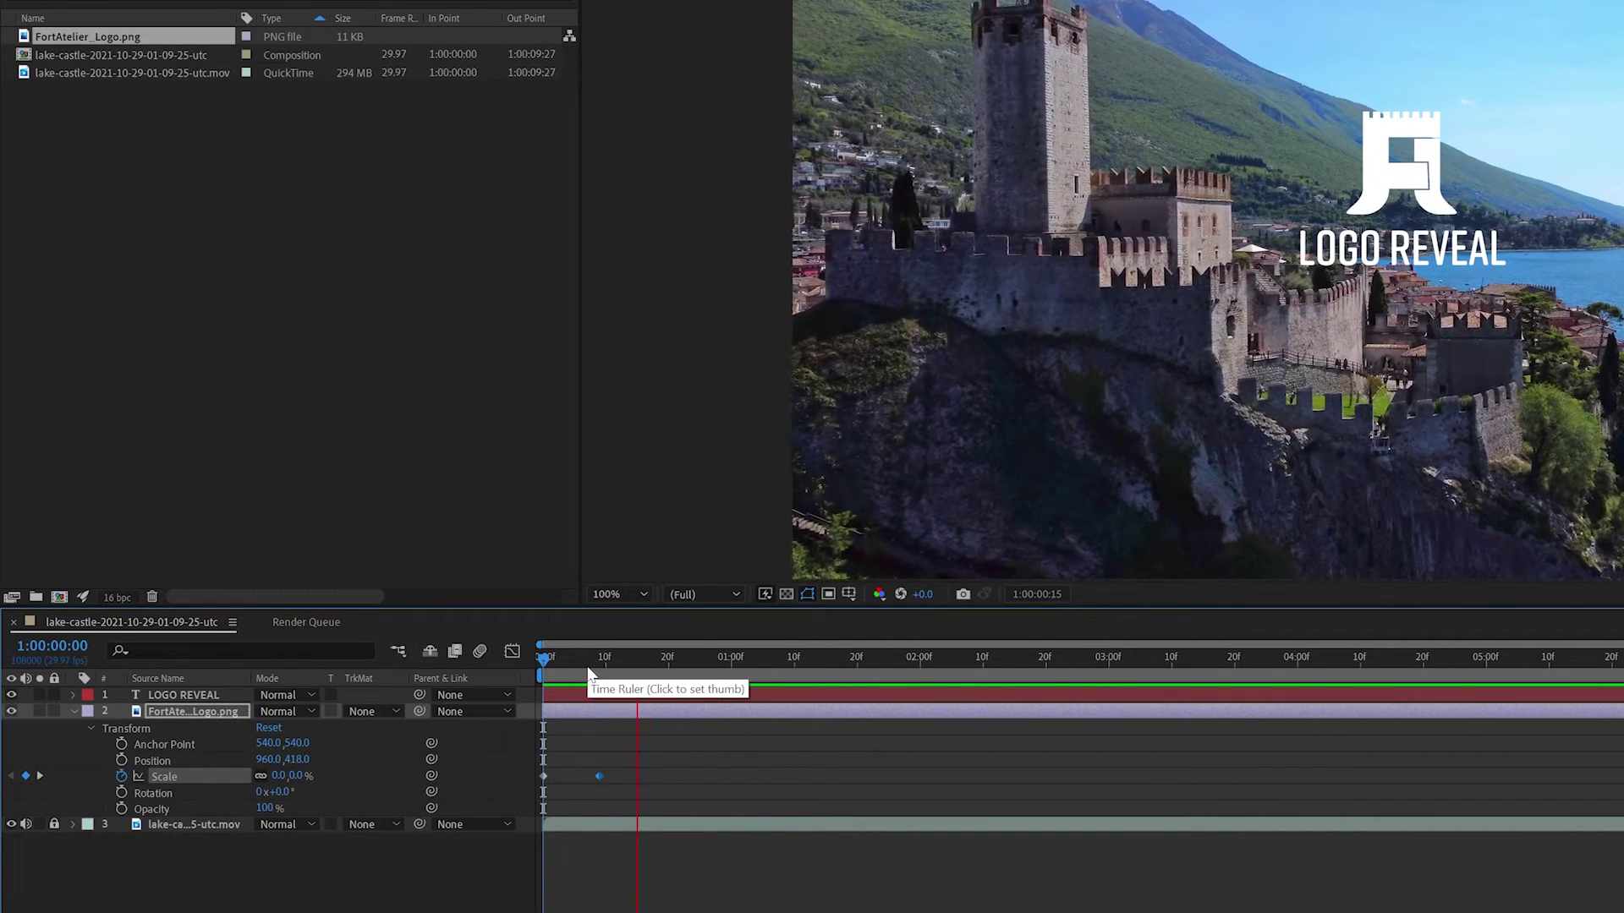
click(732, 658)
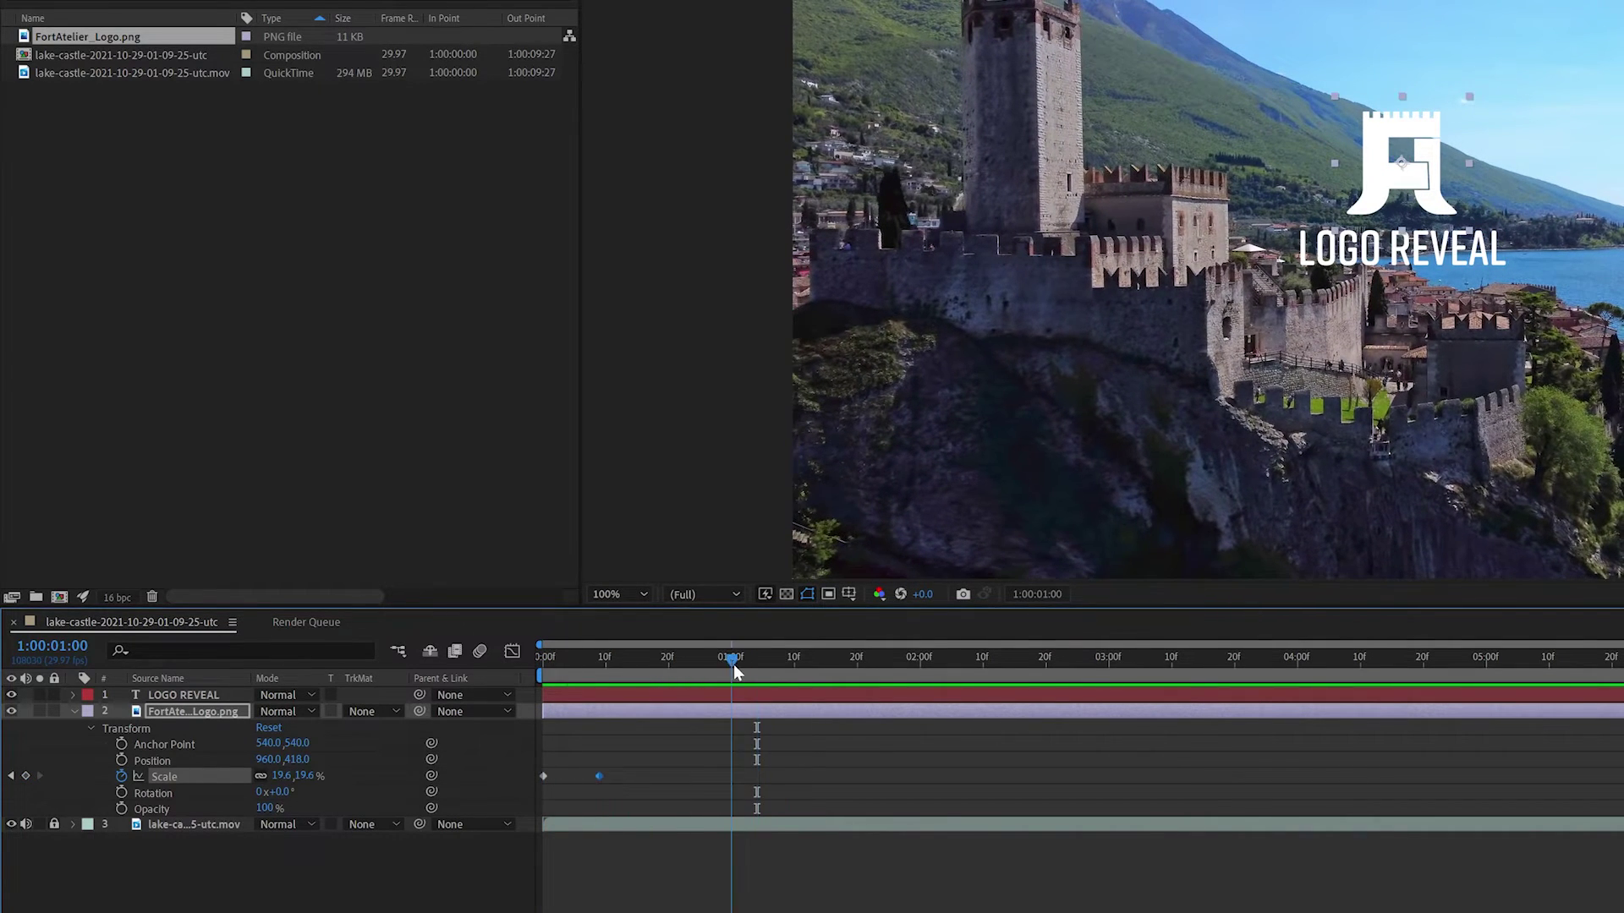
drag(600, 777, 734, 782)
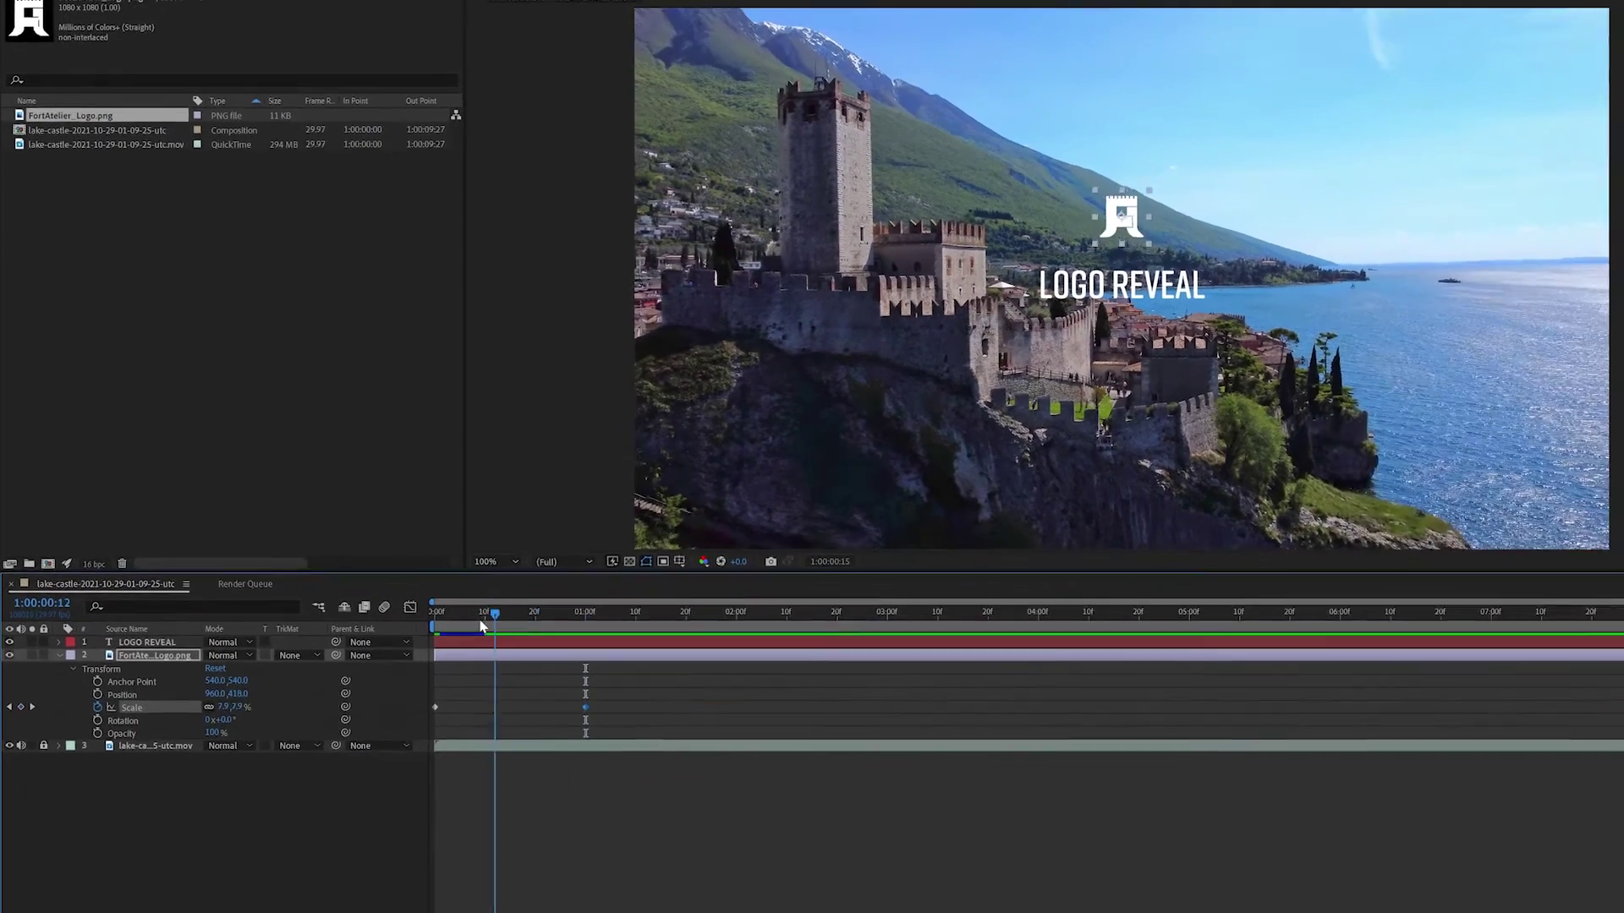
click(542, 658)
Preview the logo reveal, collapse the logo layer, and twirl open the LOGO REVEAL title's Transform properties.
key(space)
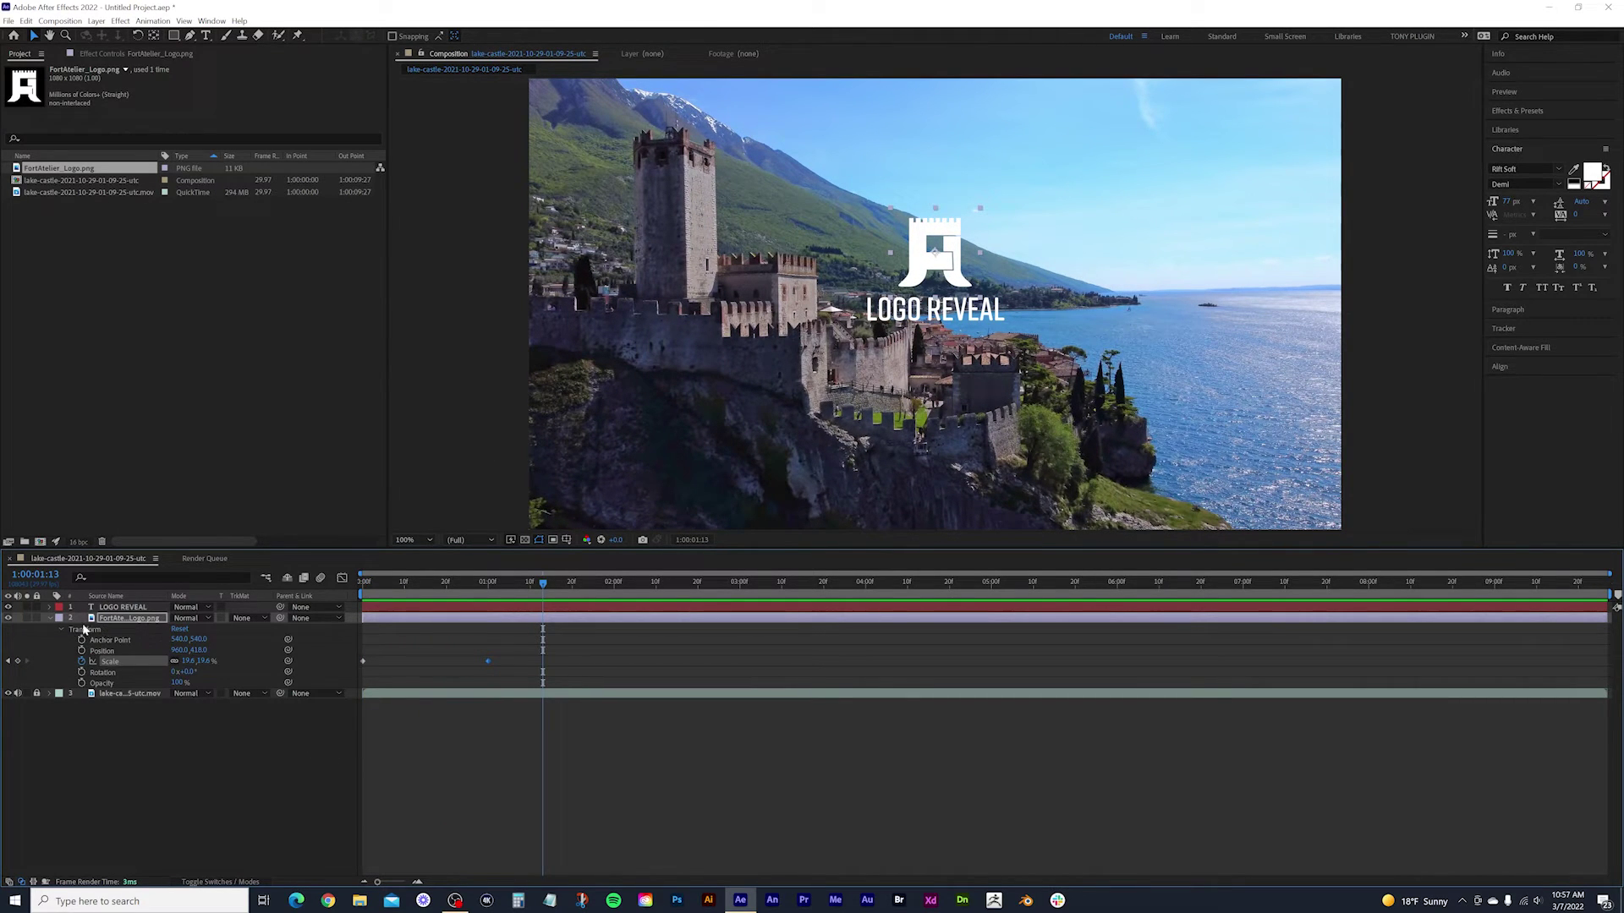
click(49, 618)
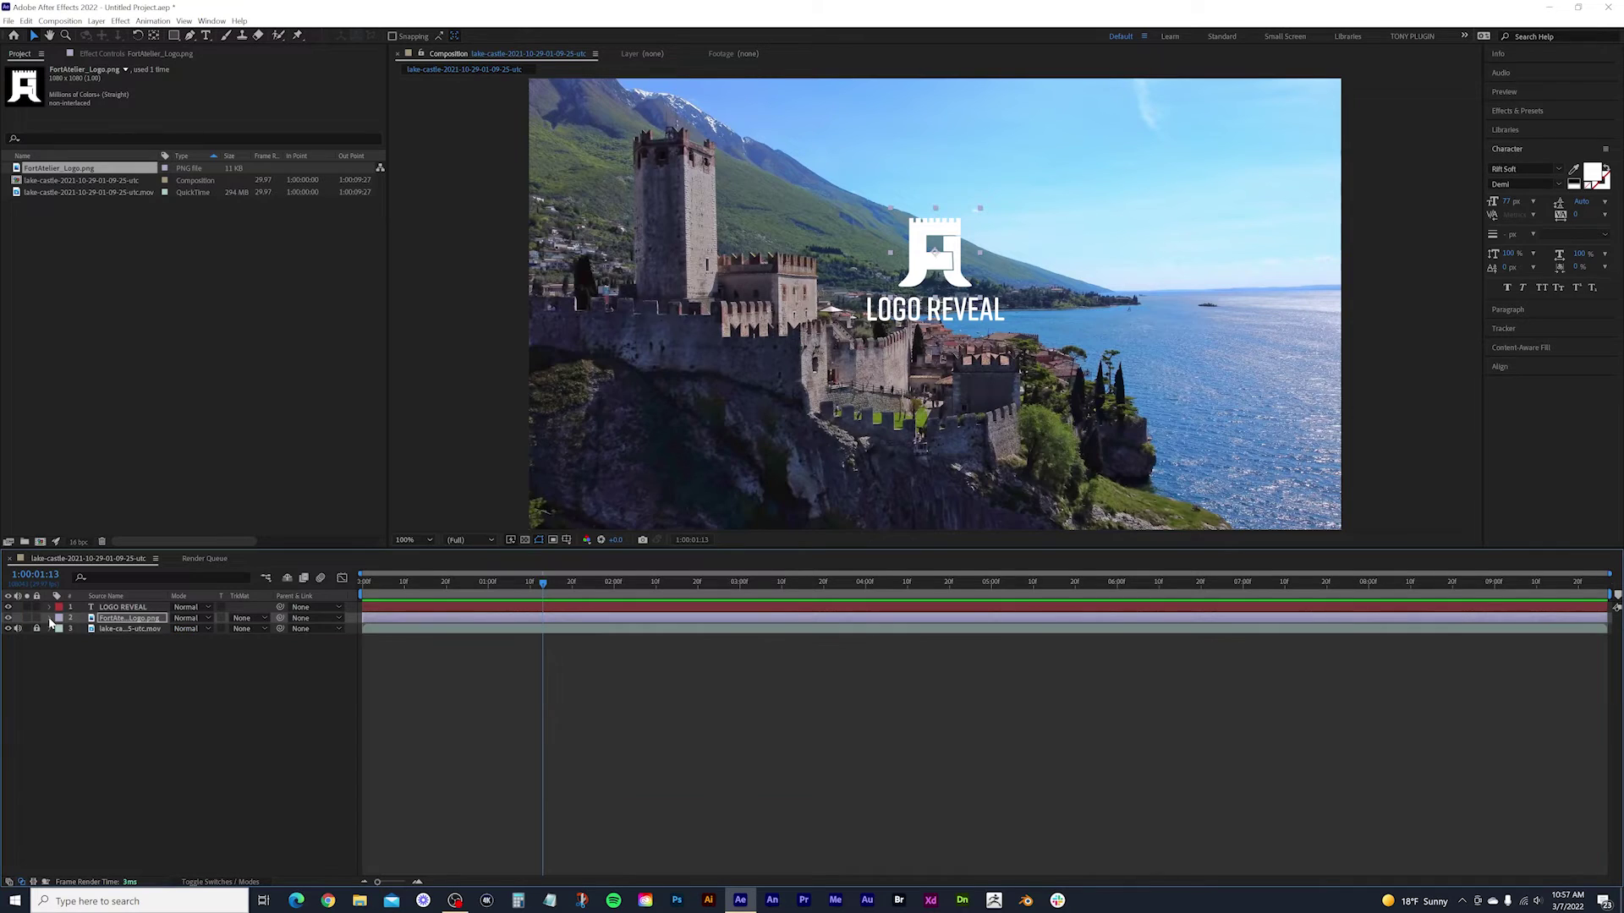
click(114, 608)
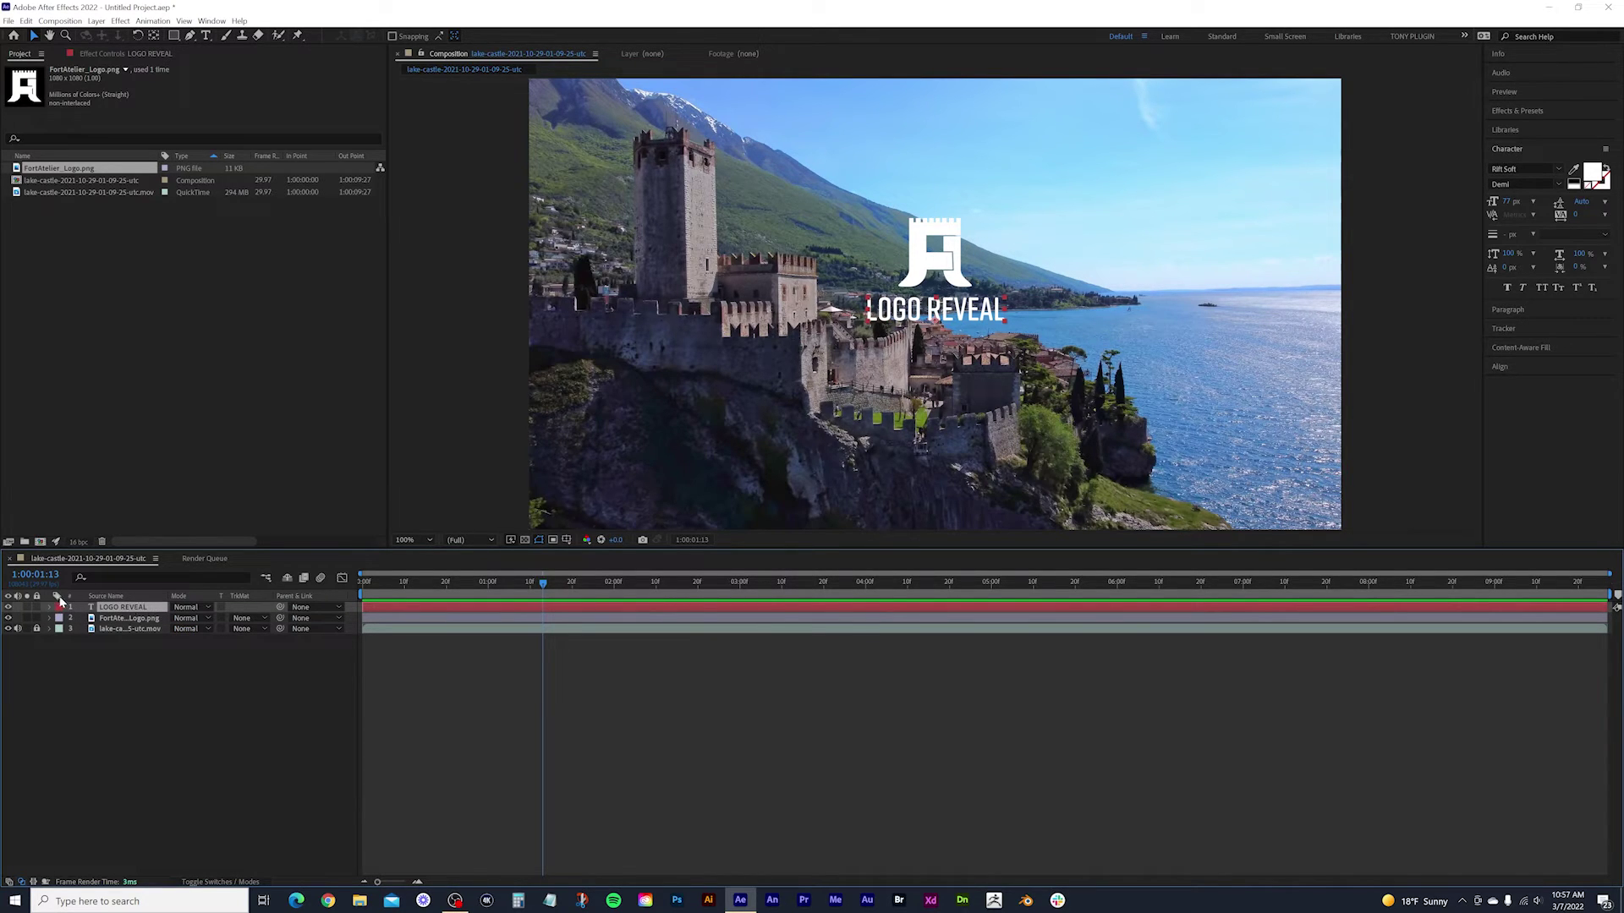
click(49, 608)
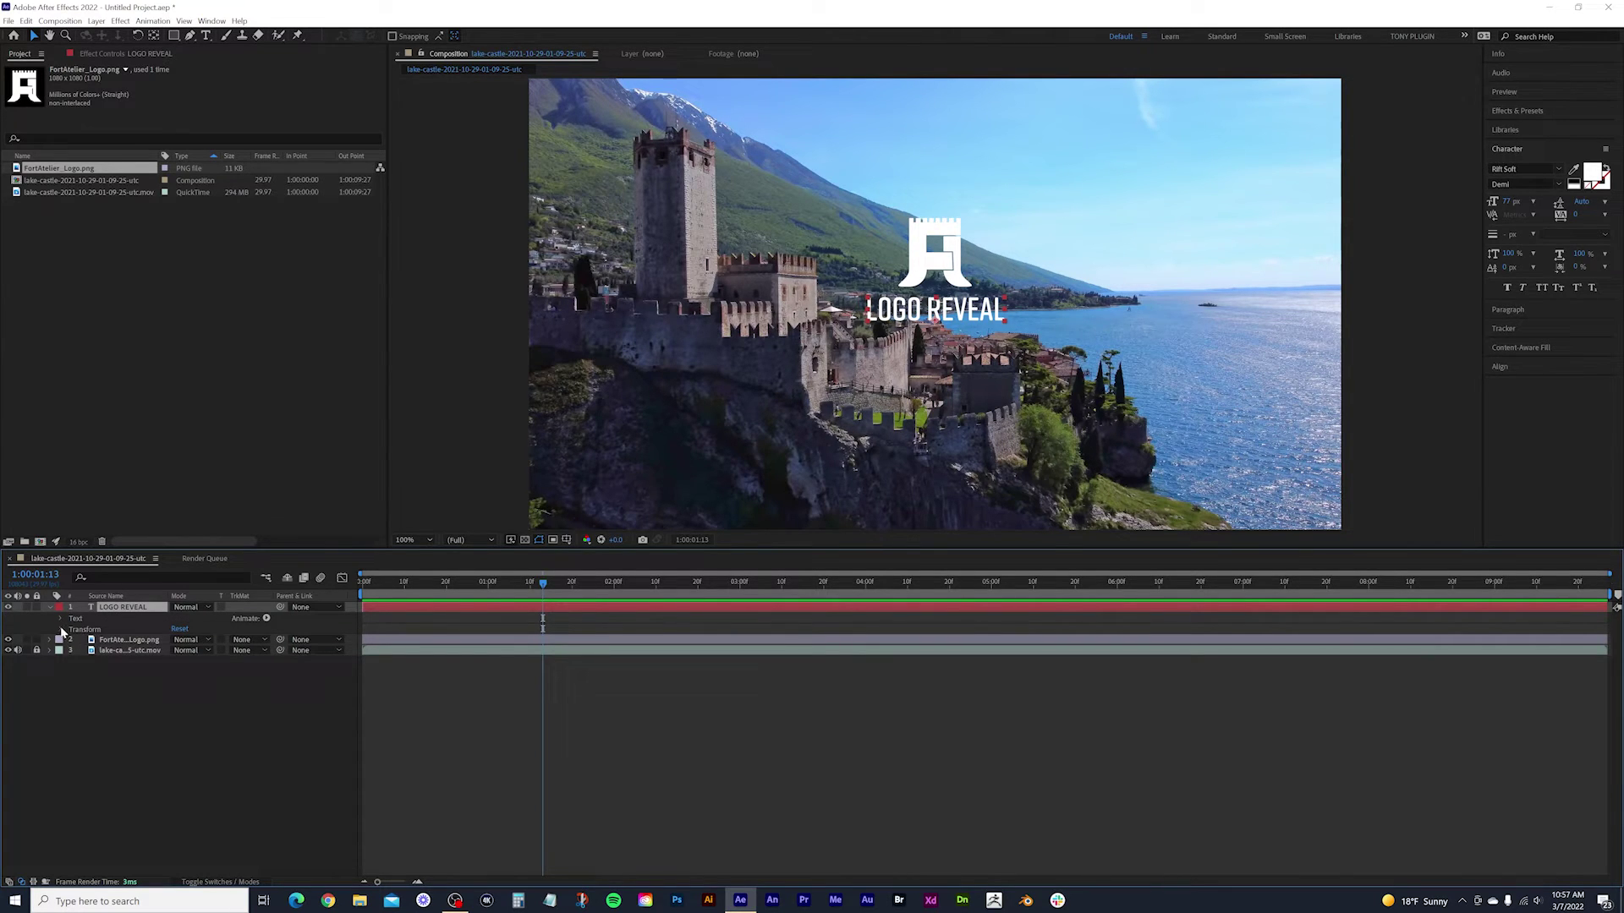
click(61, 630)
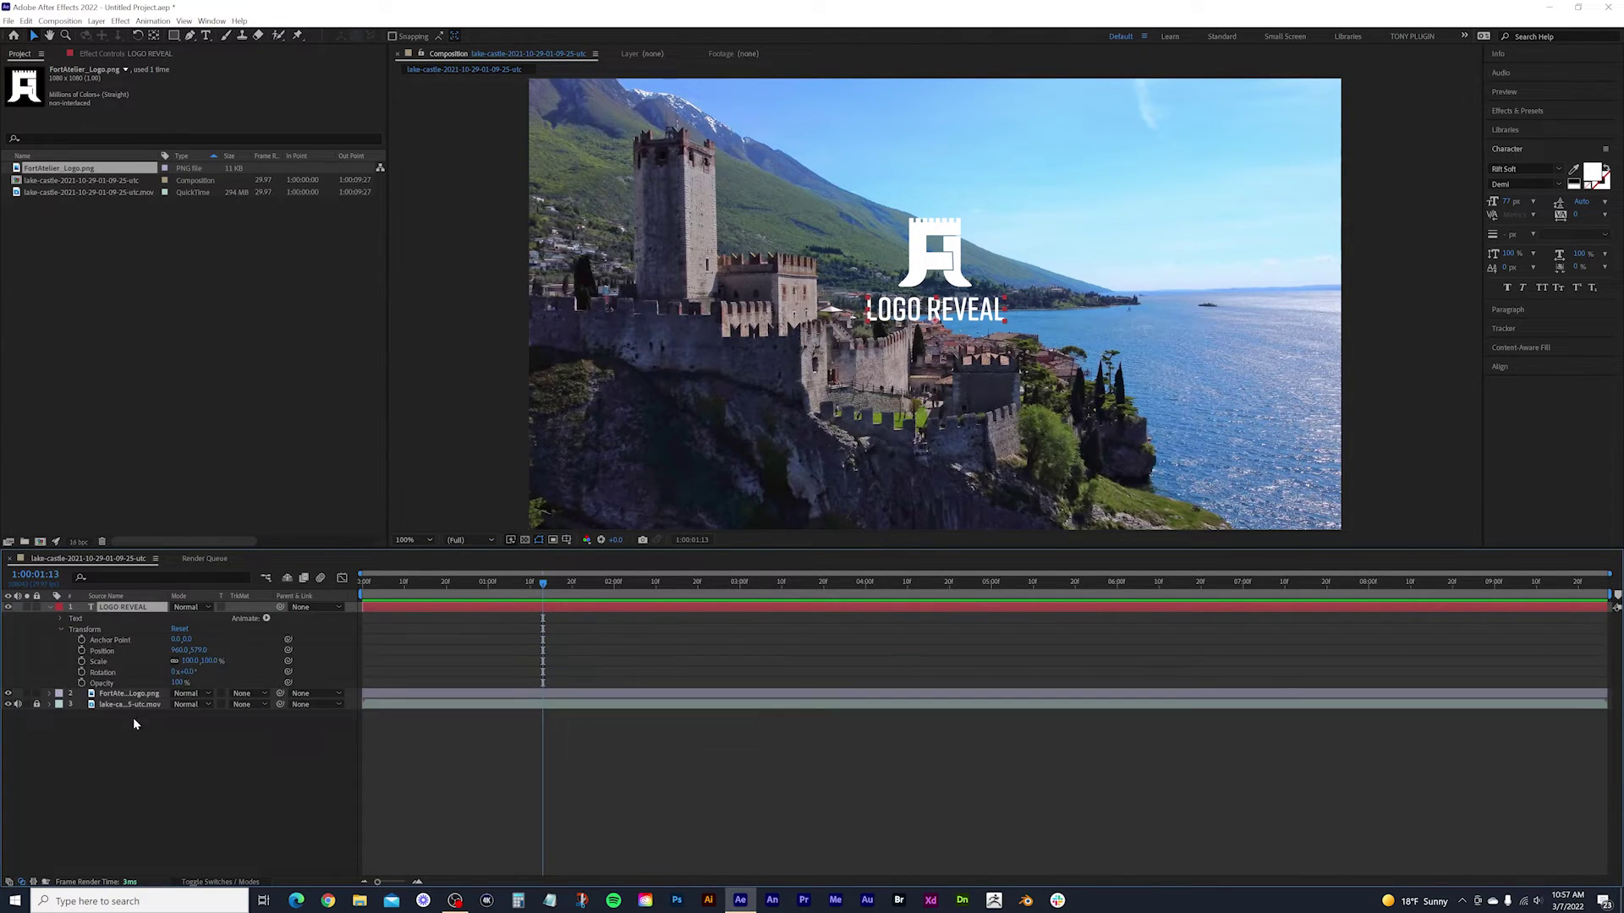
click(82, 630)
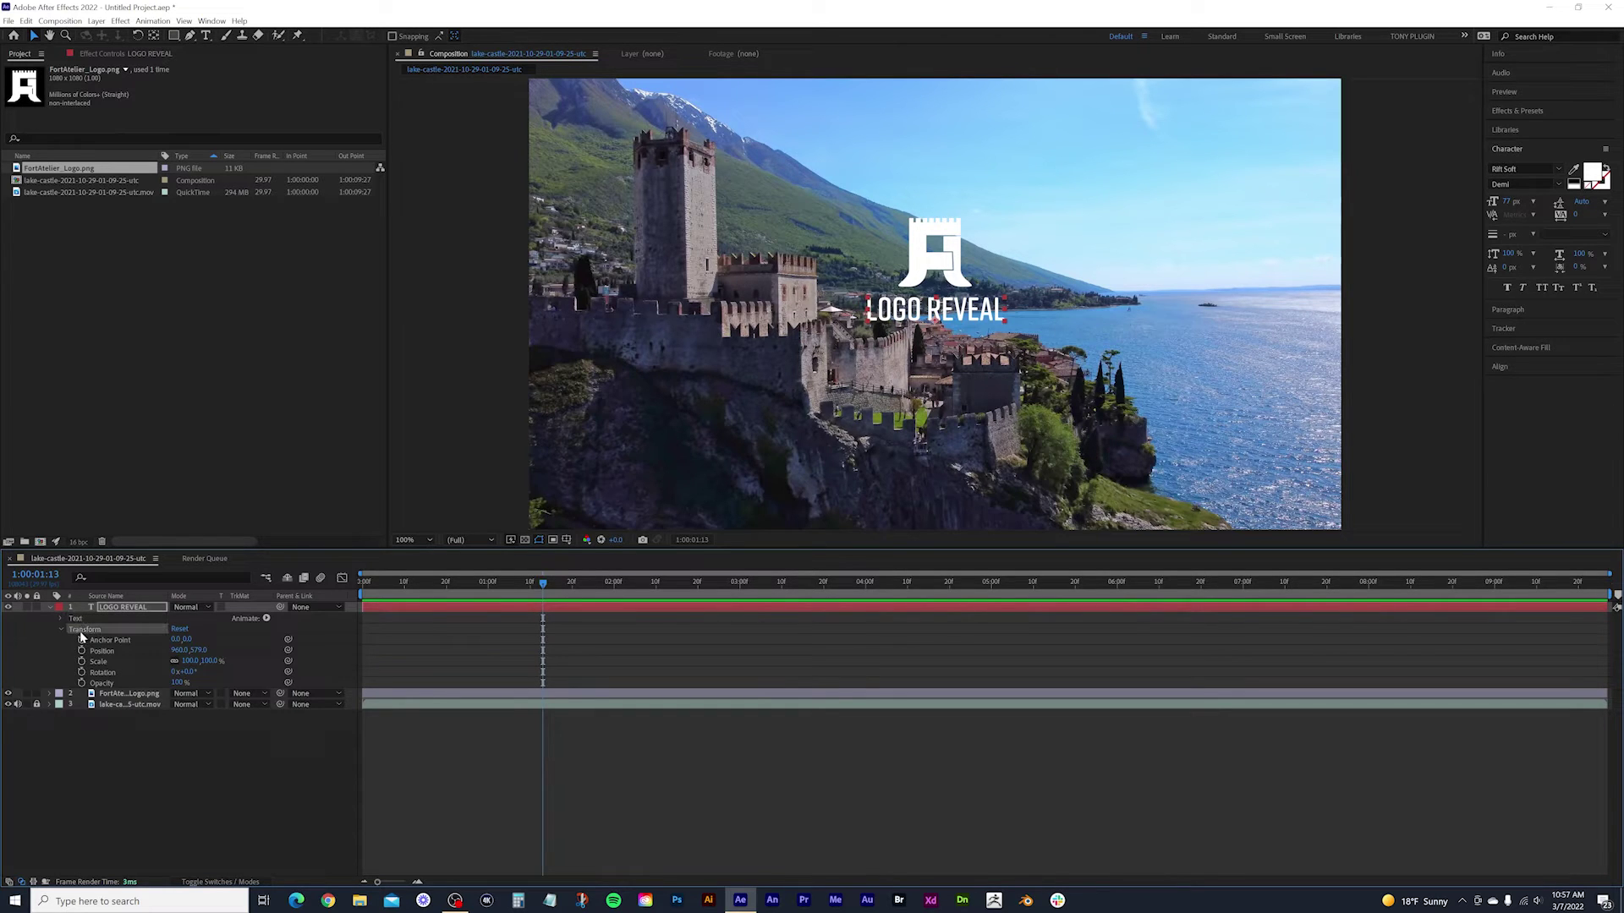
click(111, 683)
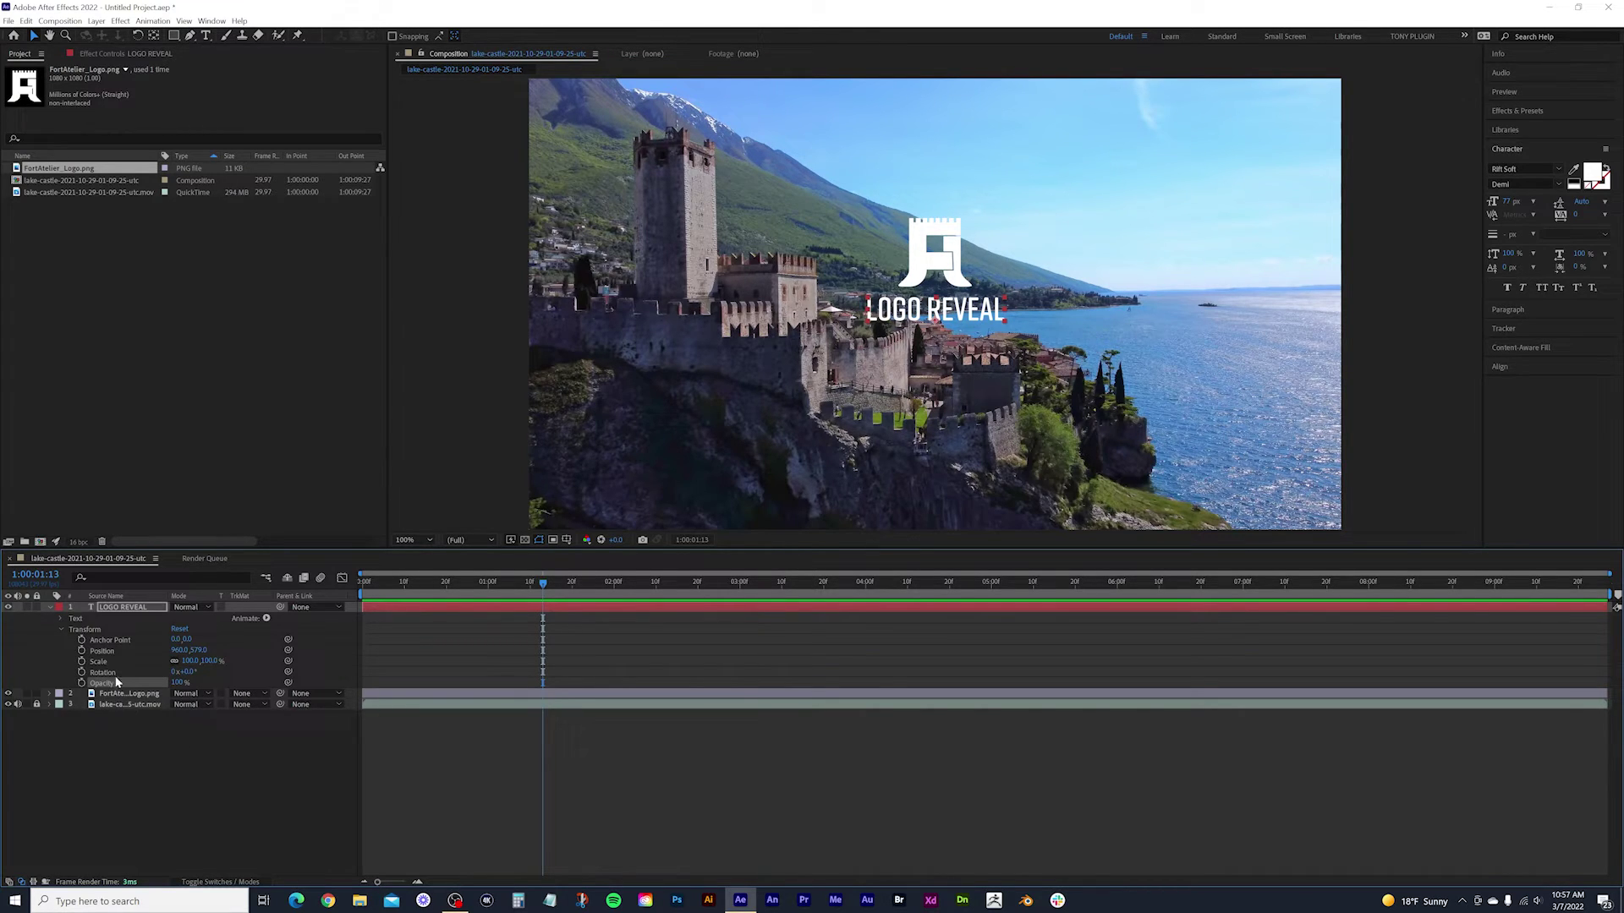
Move the current-time indicator to the one-second mark and reselect the LOGO REVEAL title.
click(439, 673)
drag(529, 589, 489, 583)
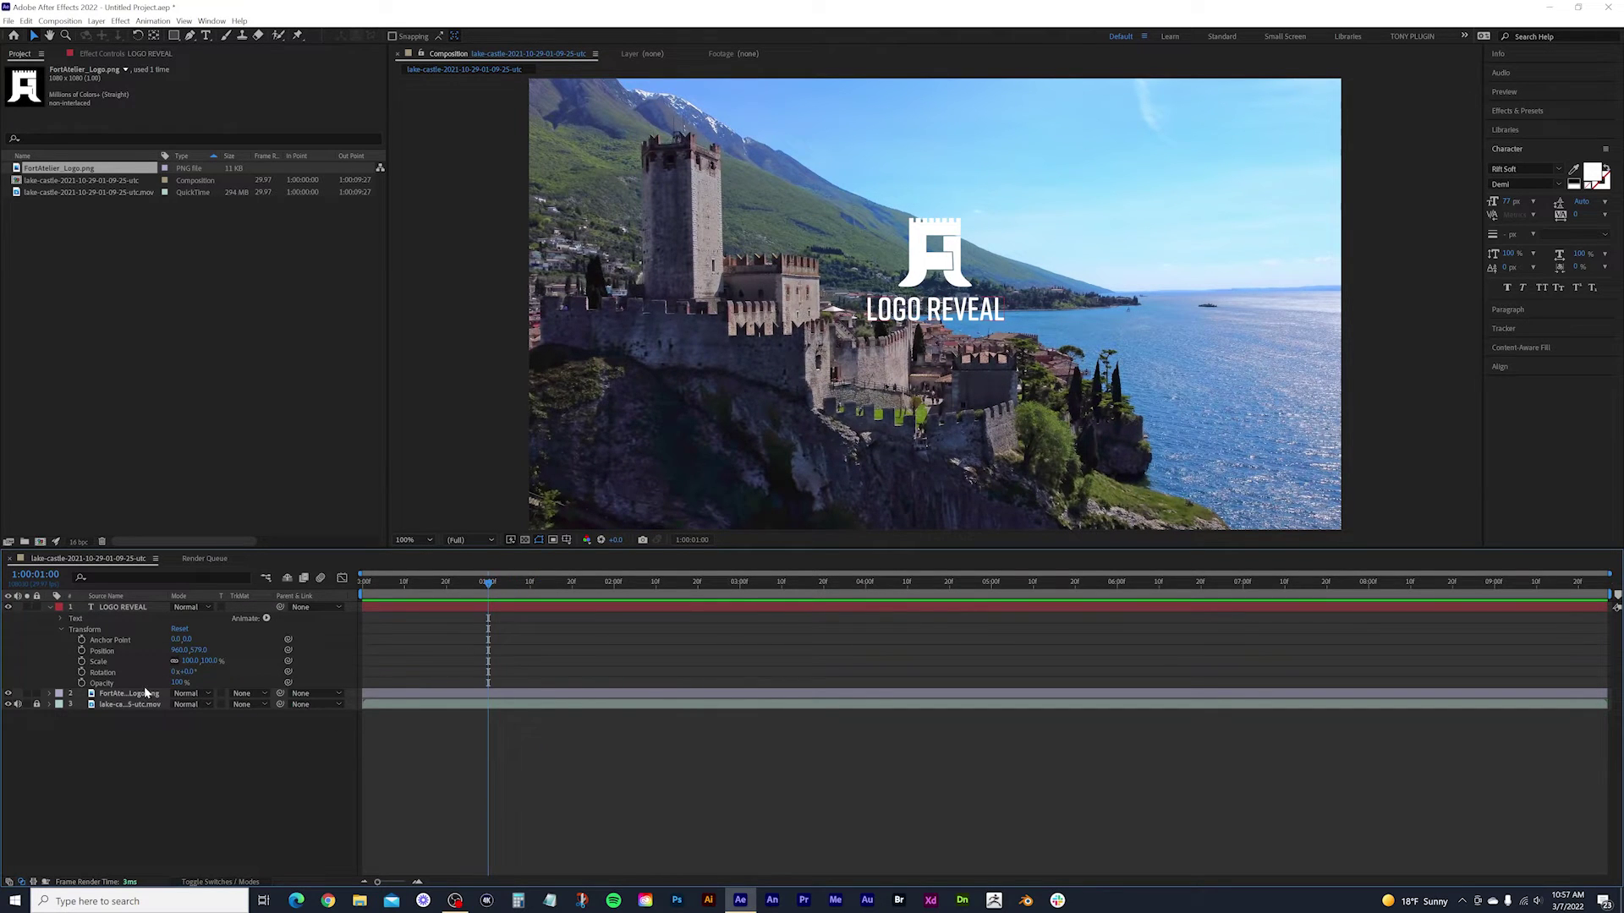
click(927, 320)
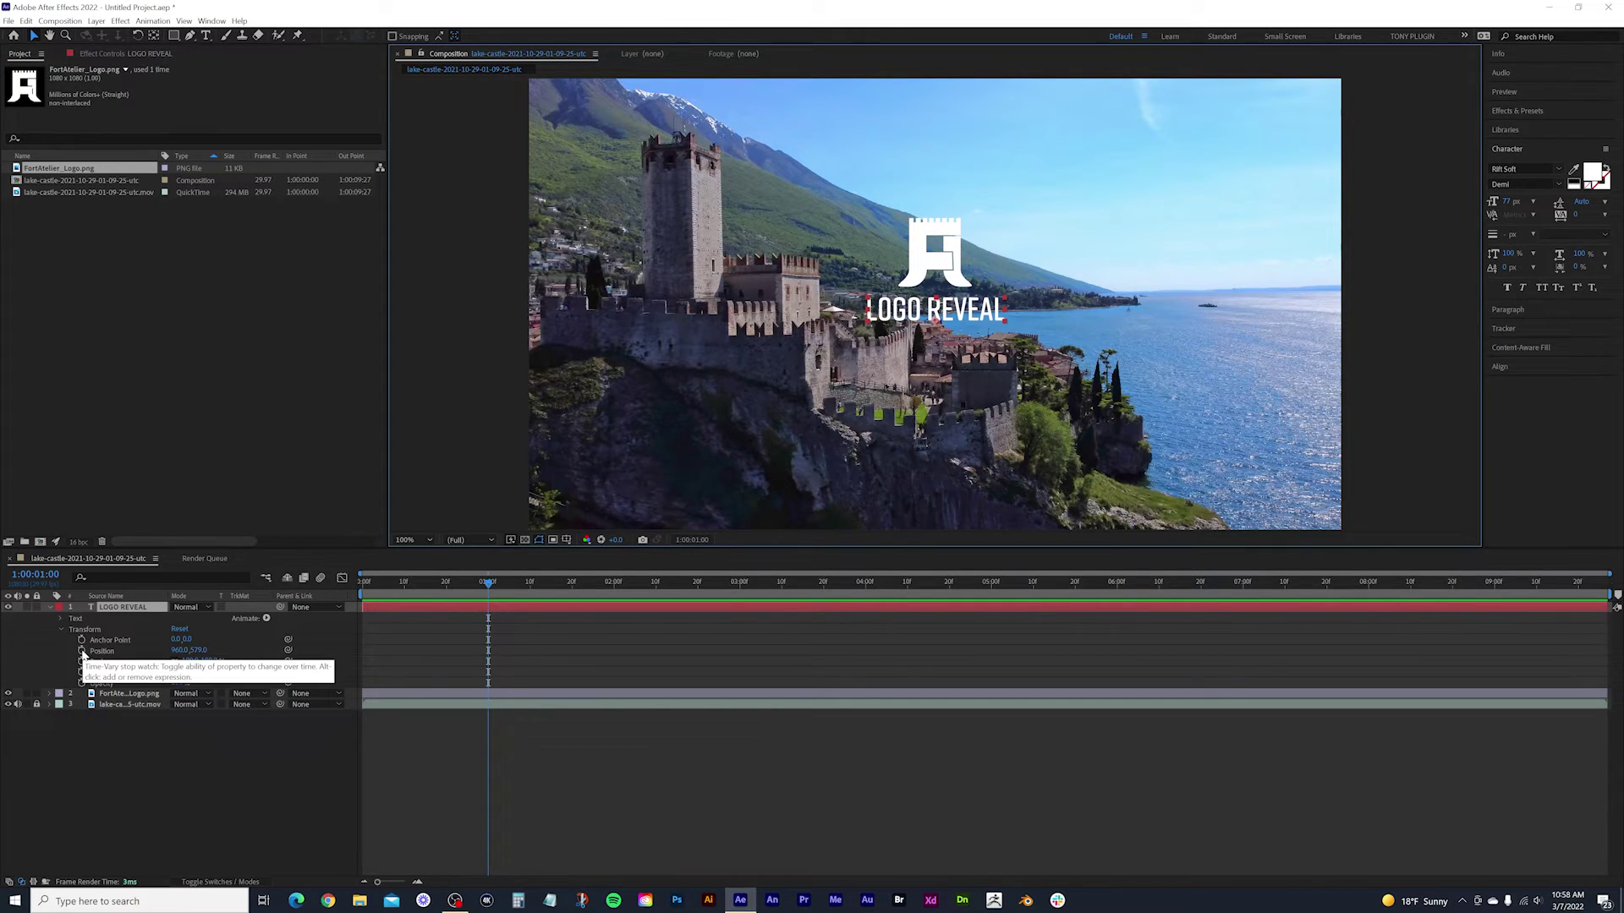
Keyframe the title's Position at 1:00, drag it lower at 0:00, and preview the rise.
click(81, 651)
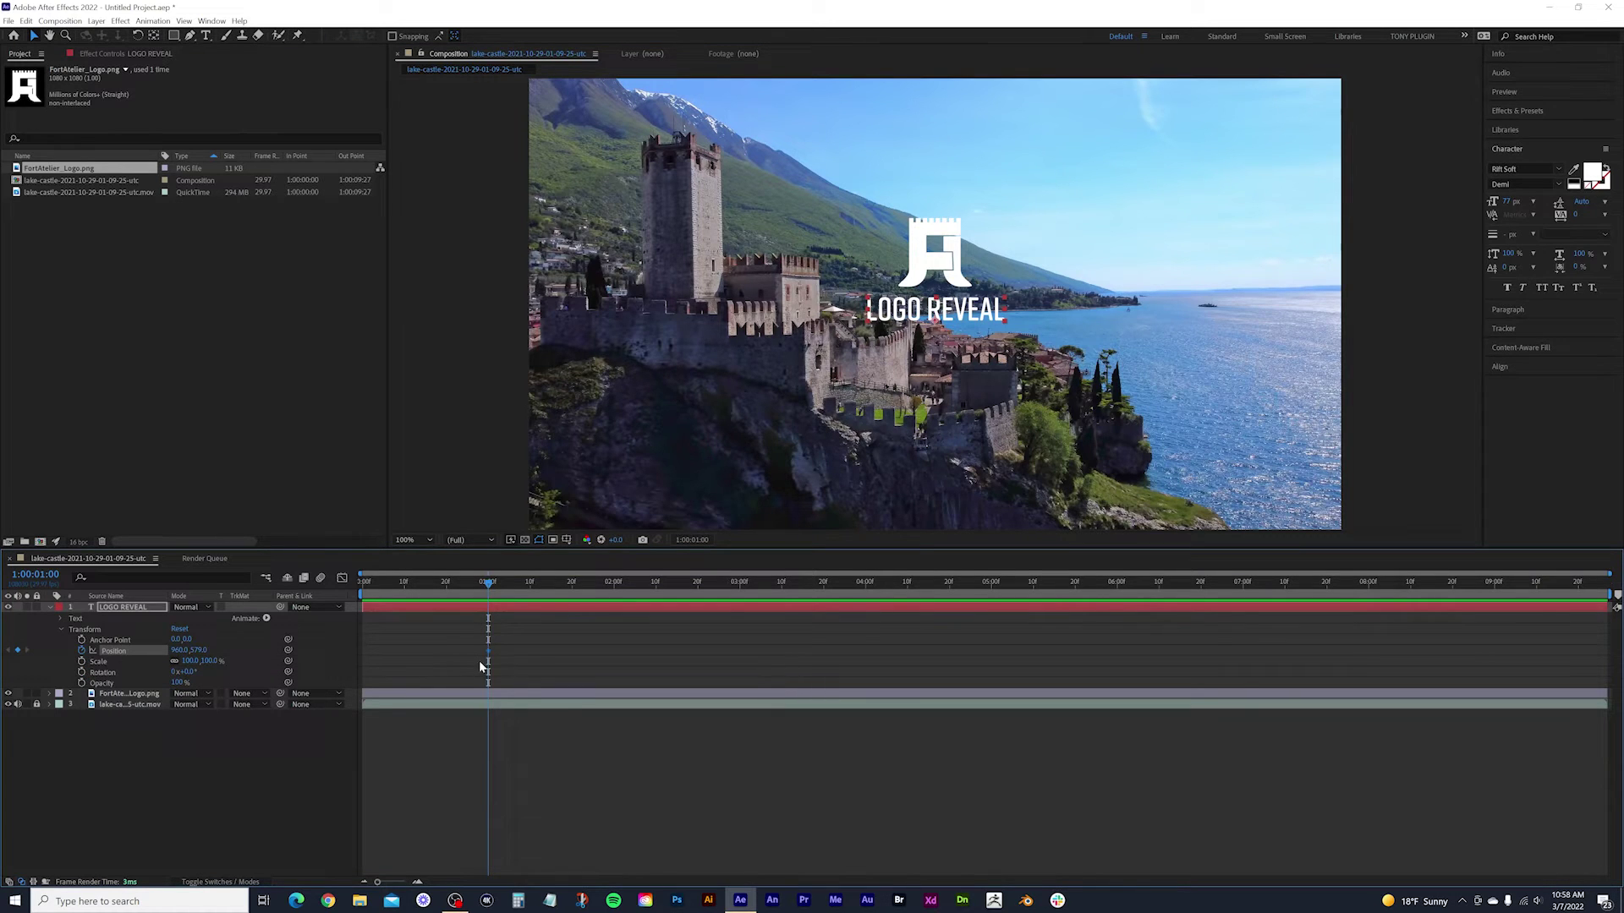
drag(489, 585, 372, 584)
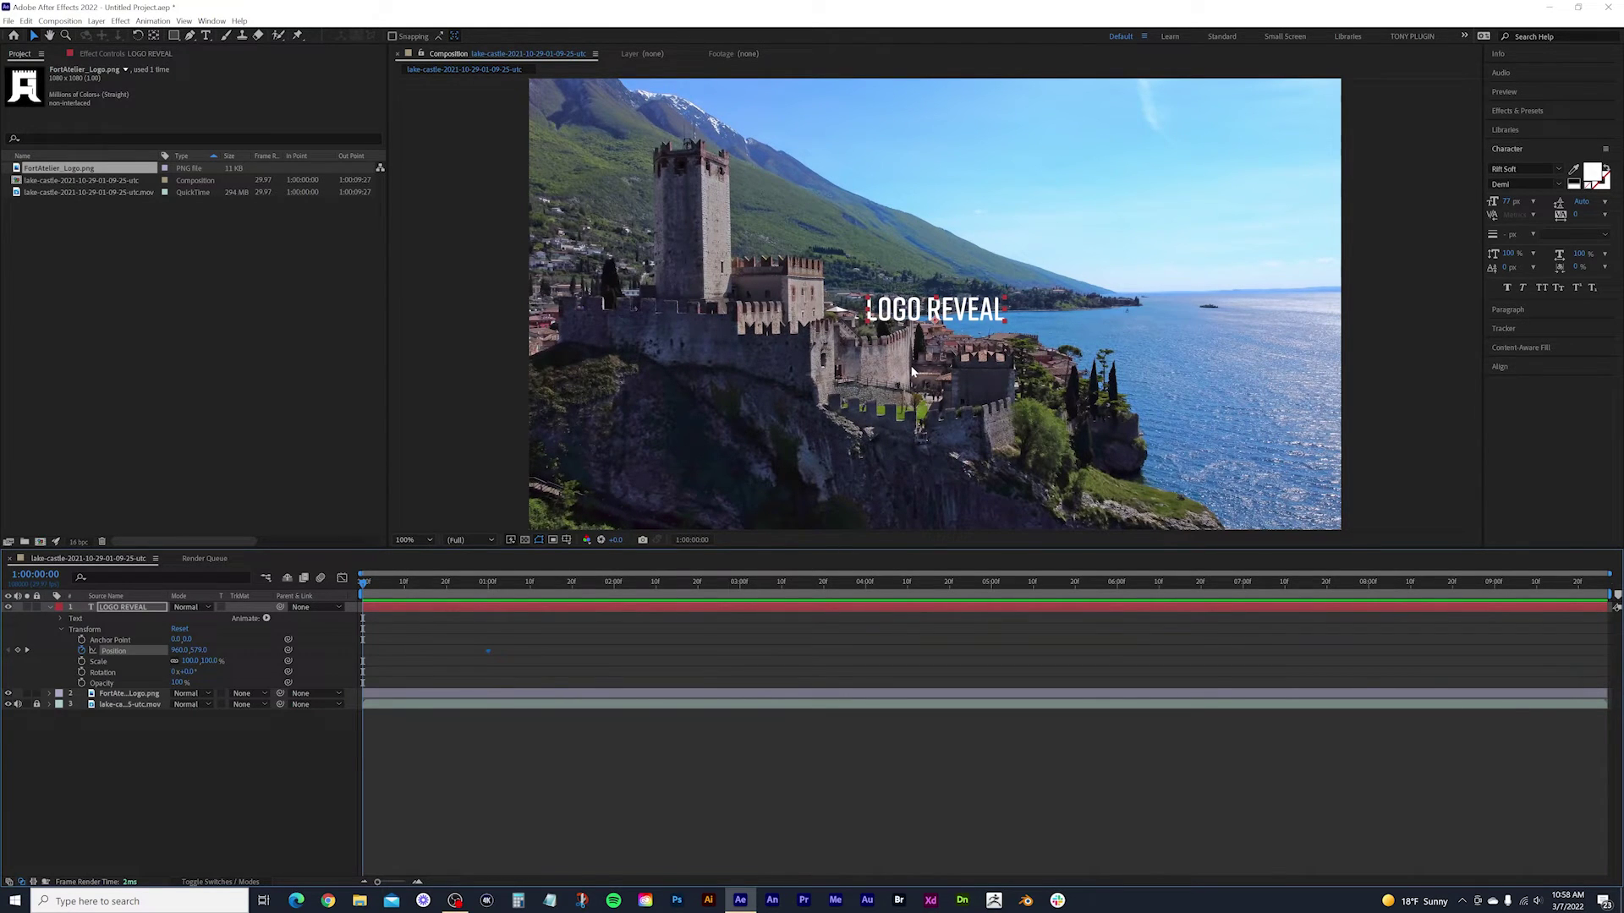
drag(907, 311, 901, 394)
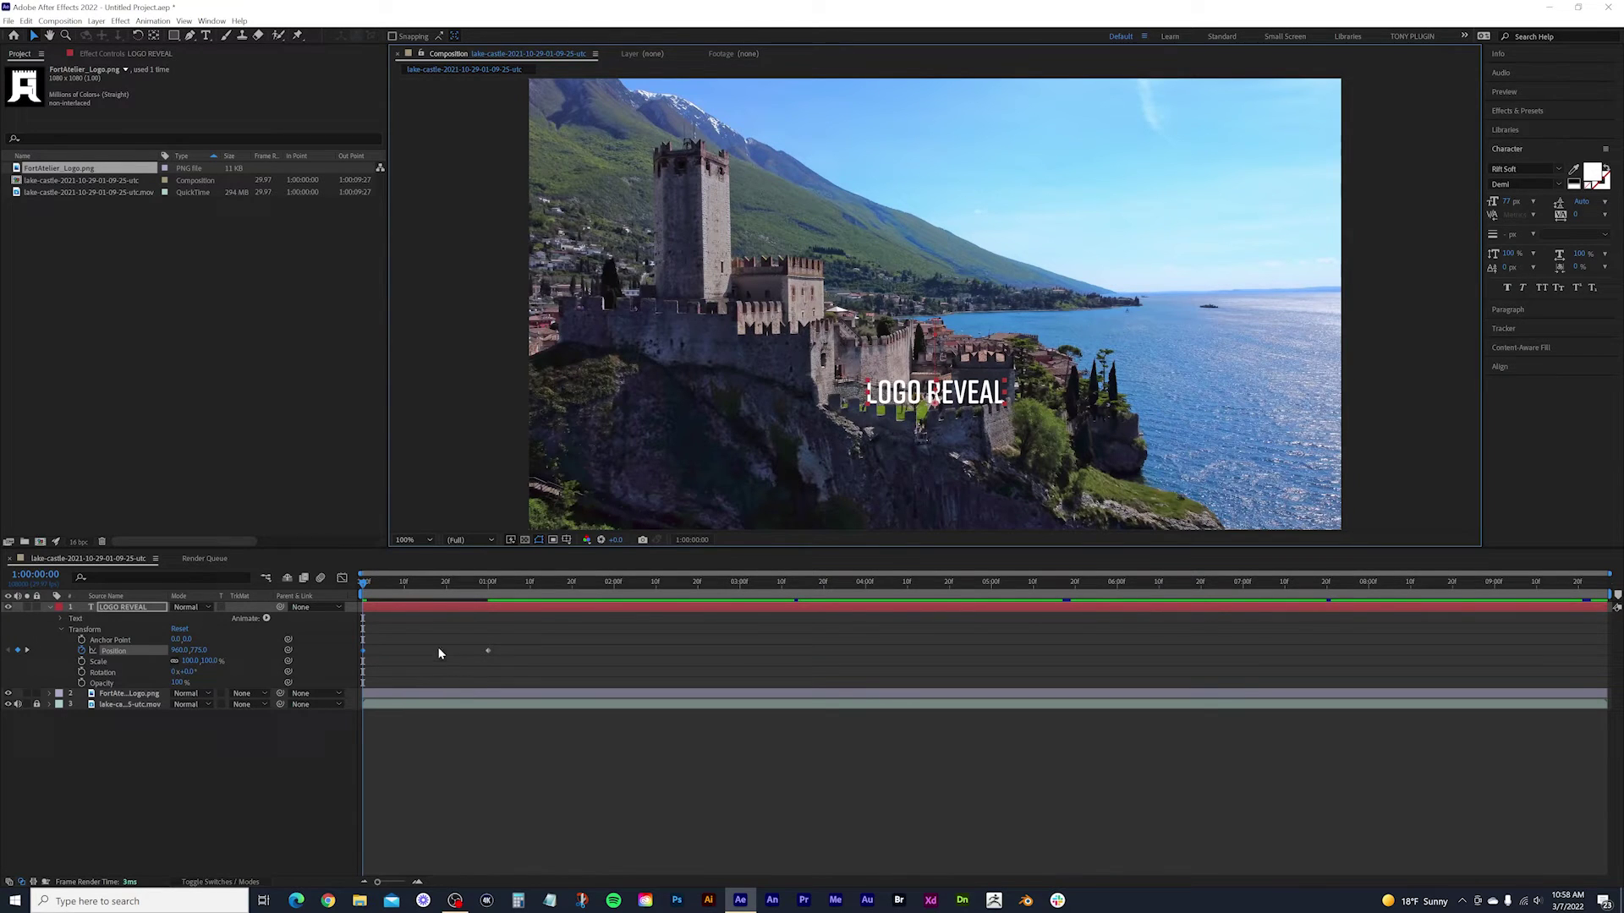
key(space)
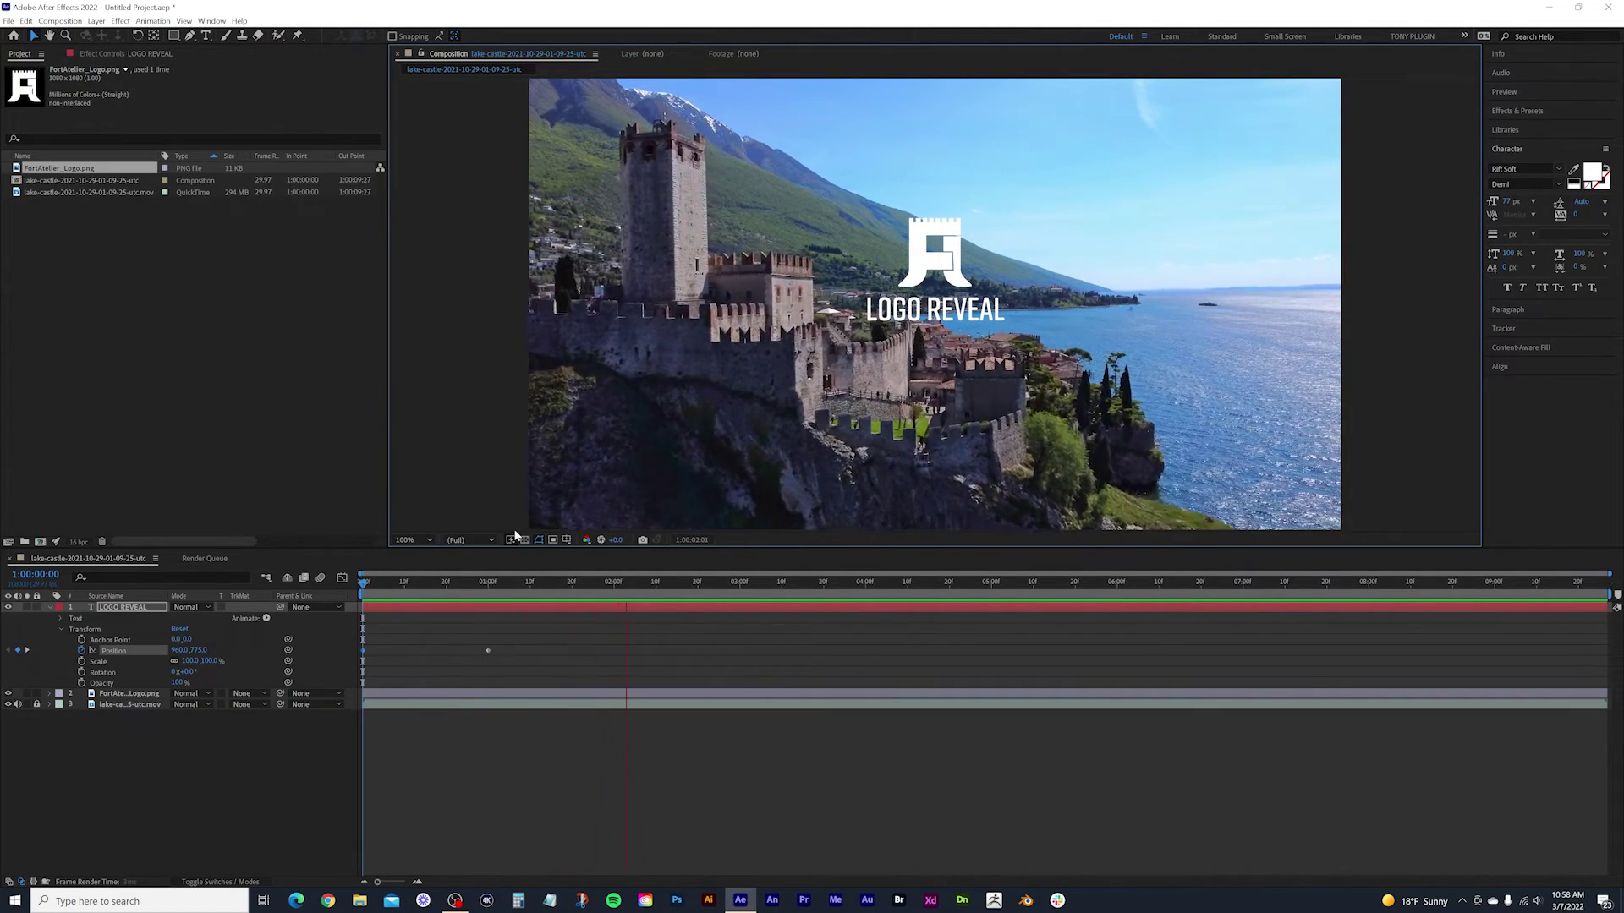
key(space)
drag(431, 589, 610, 587)
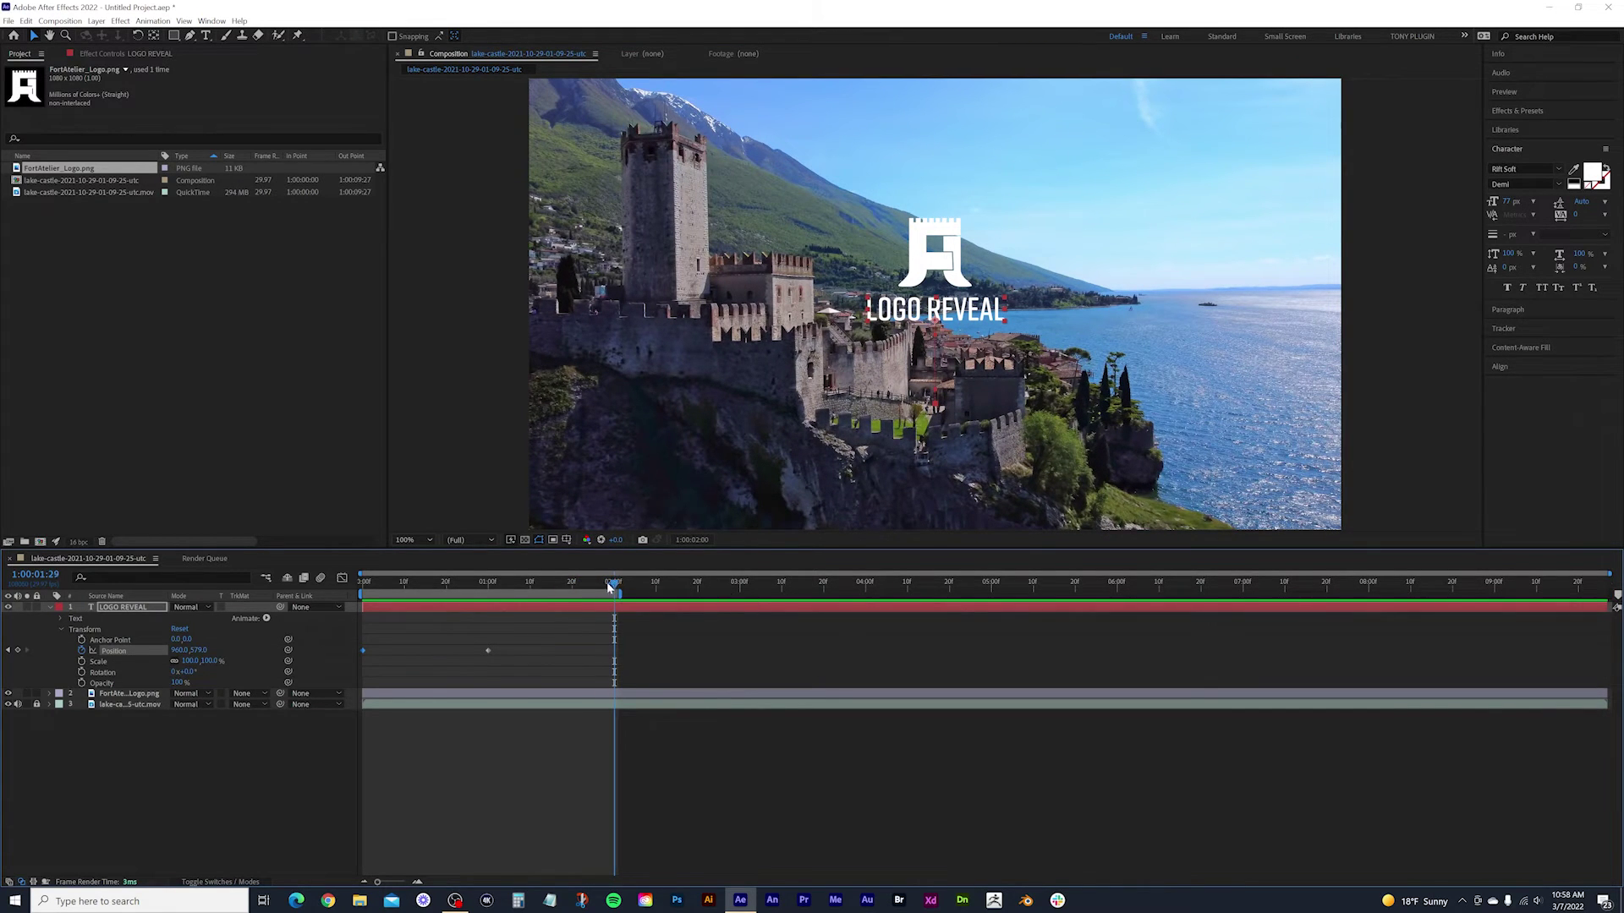
End the work area at two seconds with N and loop-preview the logo and title reveal.
drag(615, 584, 524, 586)
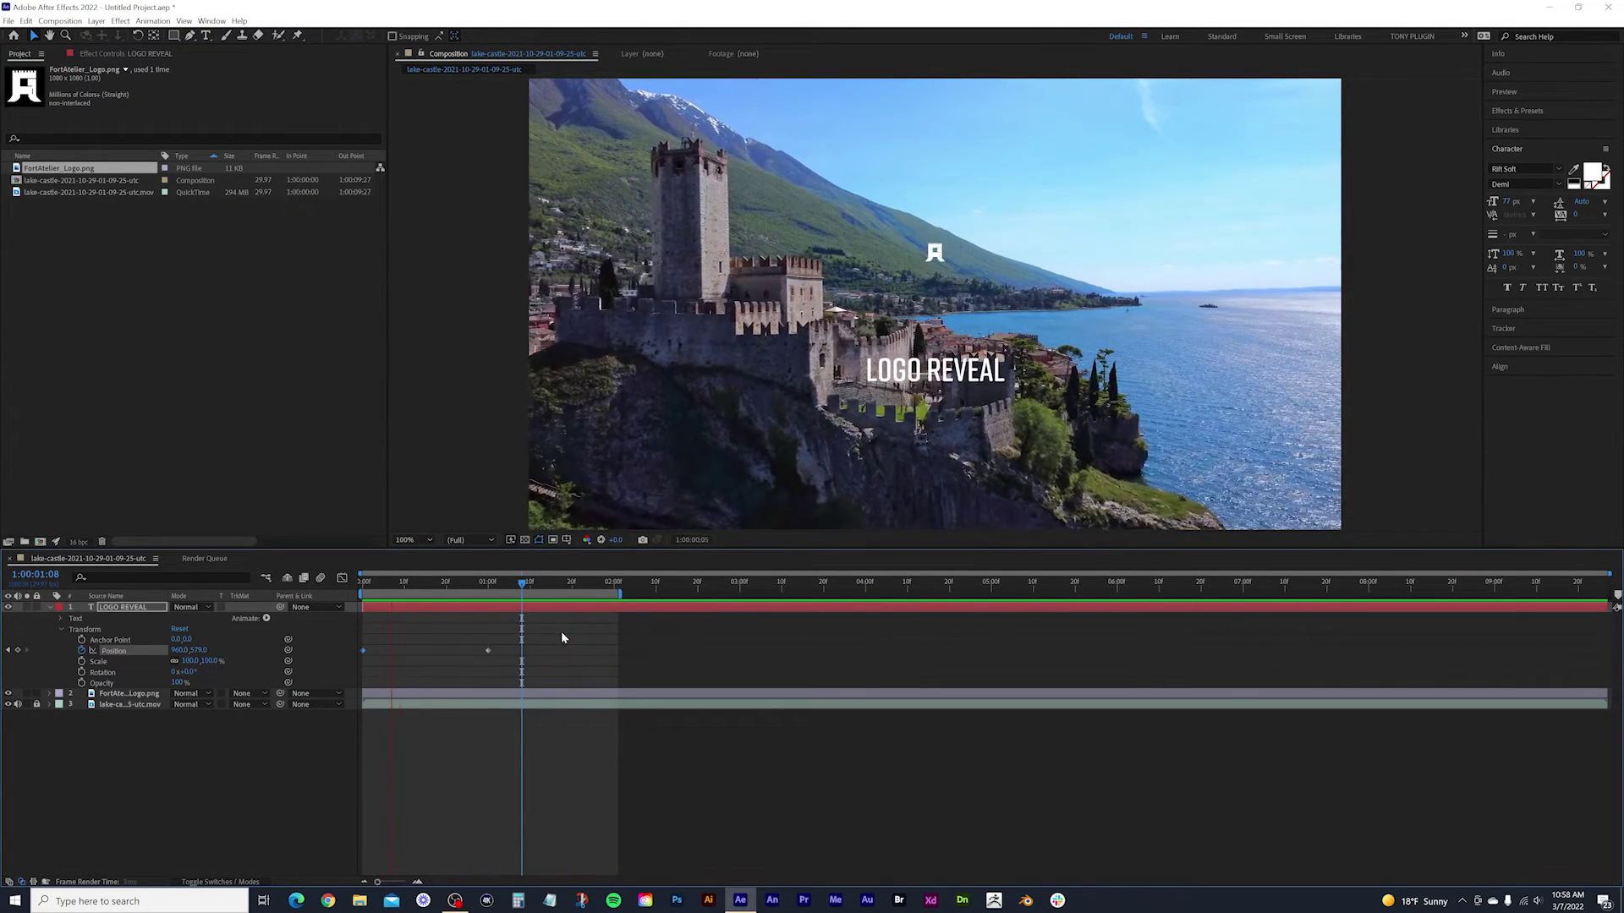
key(space)
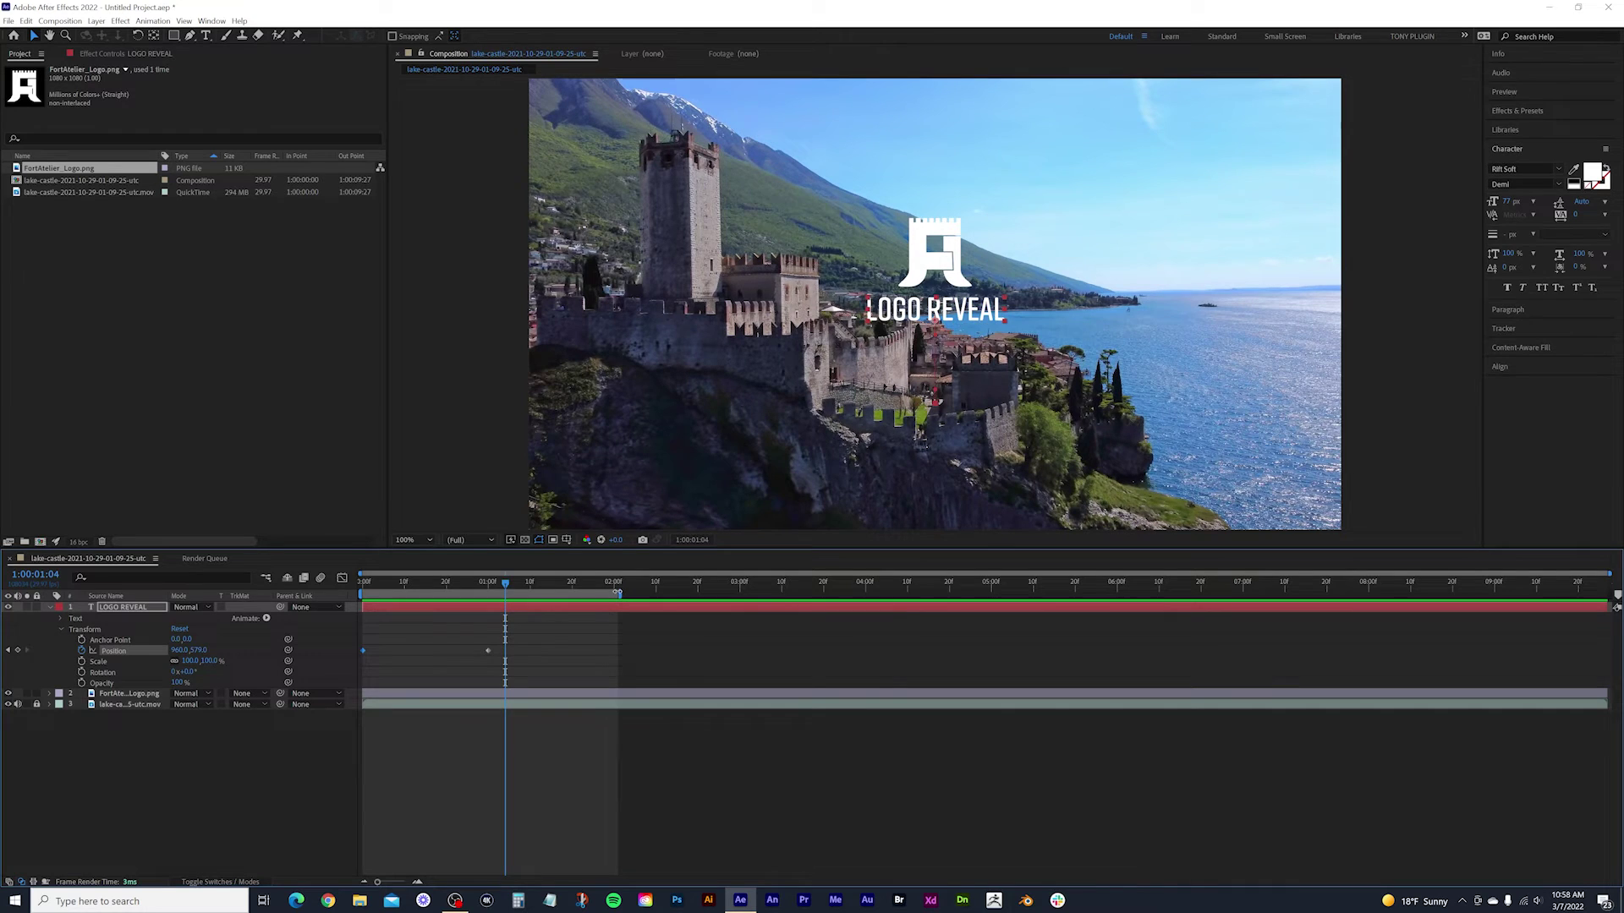
drag(622, 593, 1611, 593)
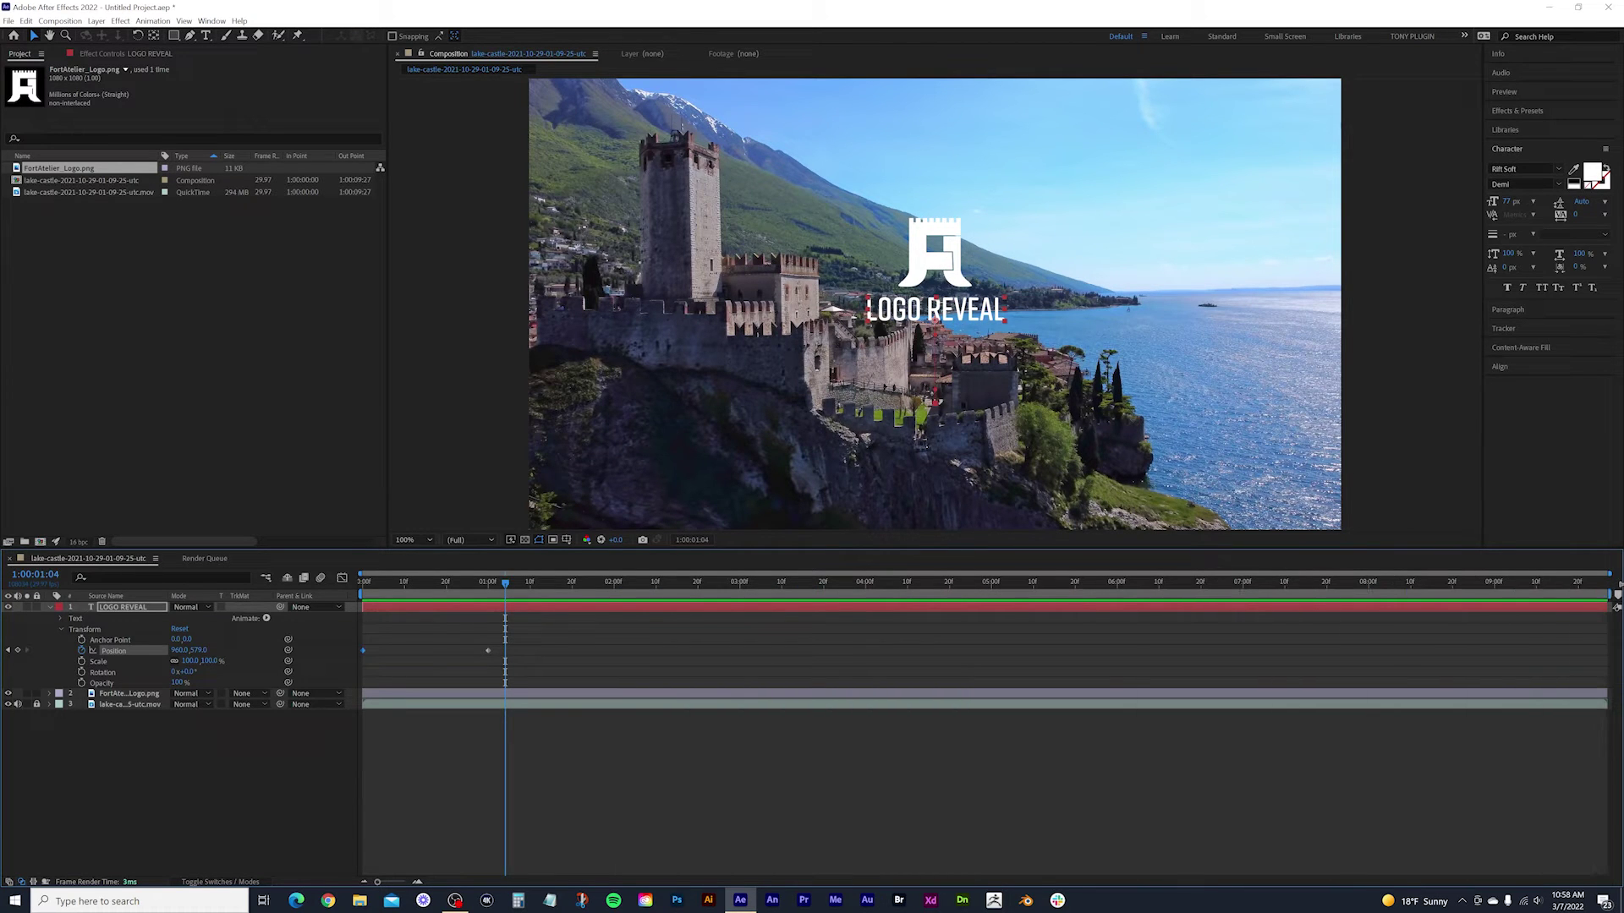
key(space)
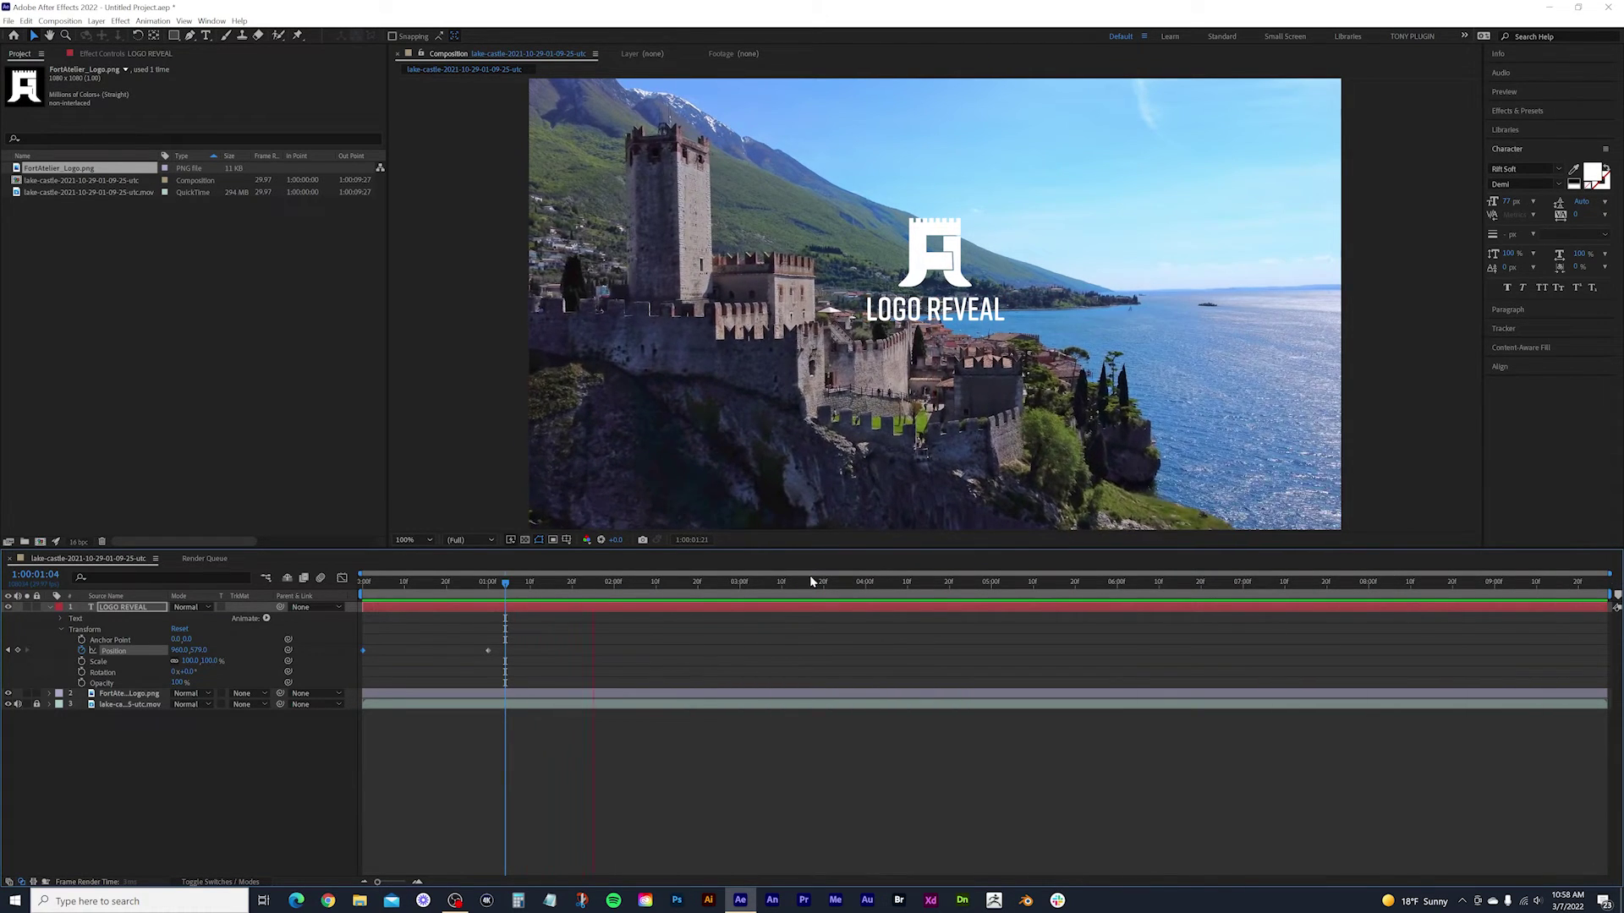
key(space)
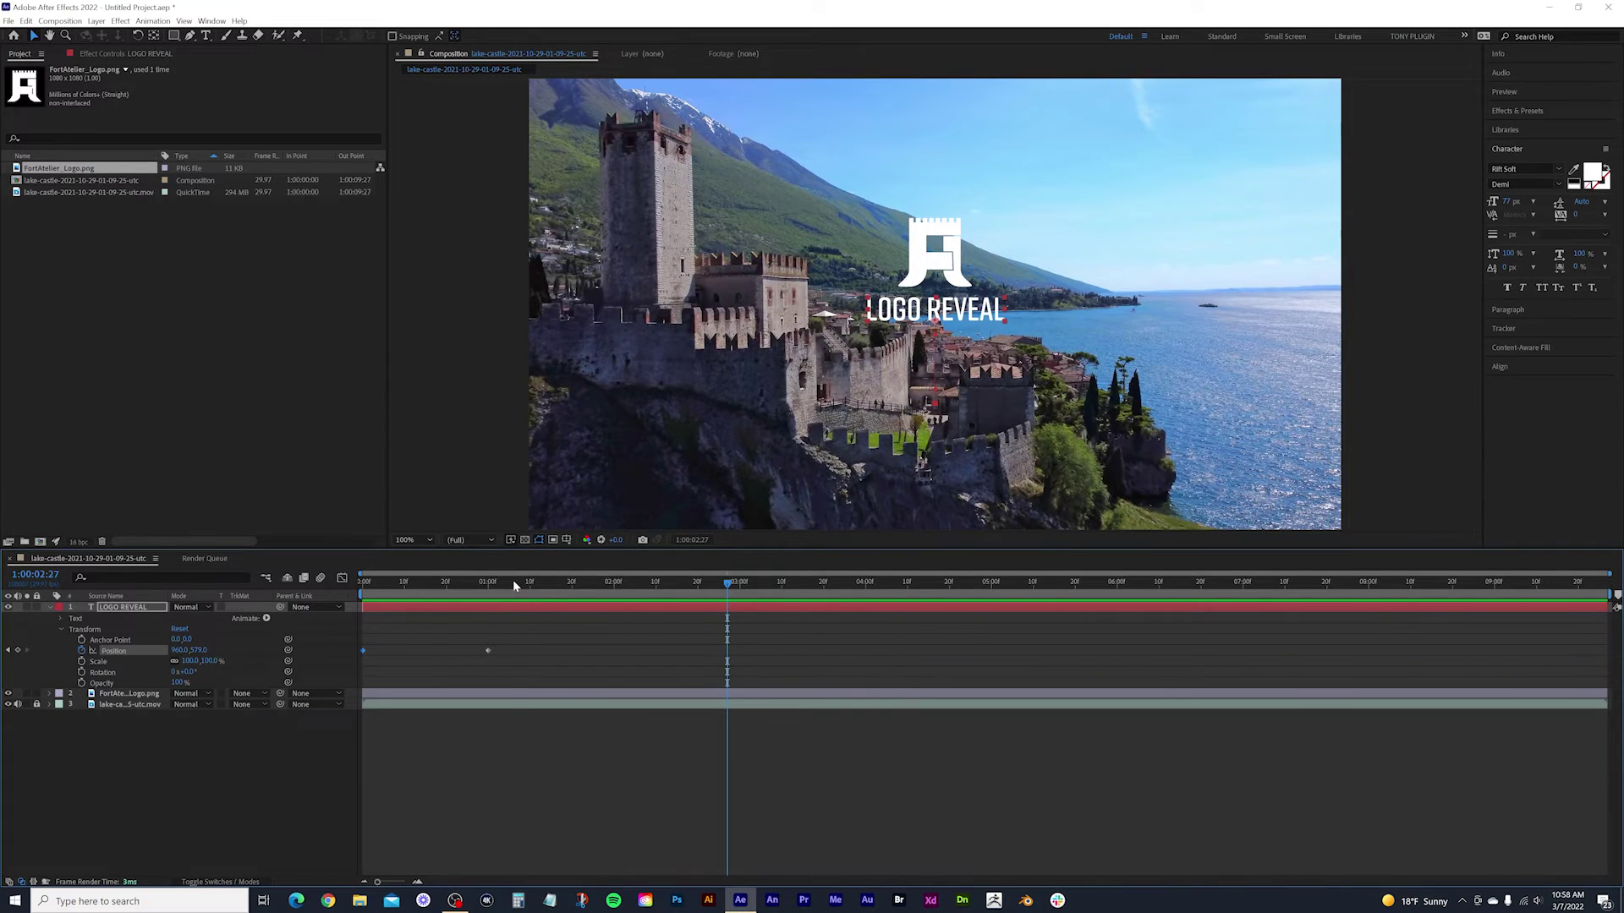
mouse_move(515, 585)
mouse_down()
mouse_move(615, 587)
mouse_move(363, 589)
mouse_up()
key(n)
key(space)
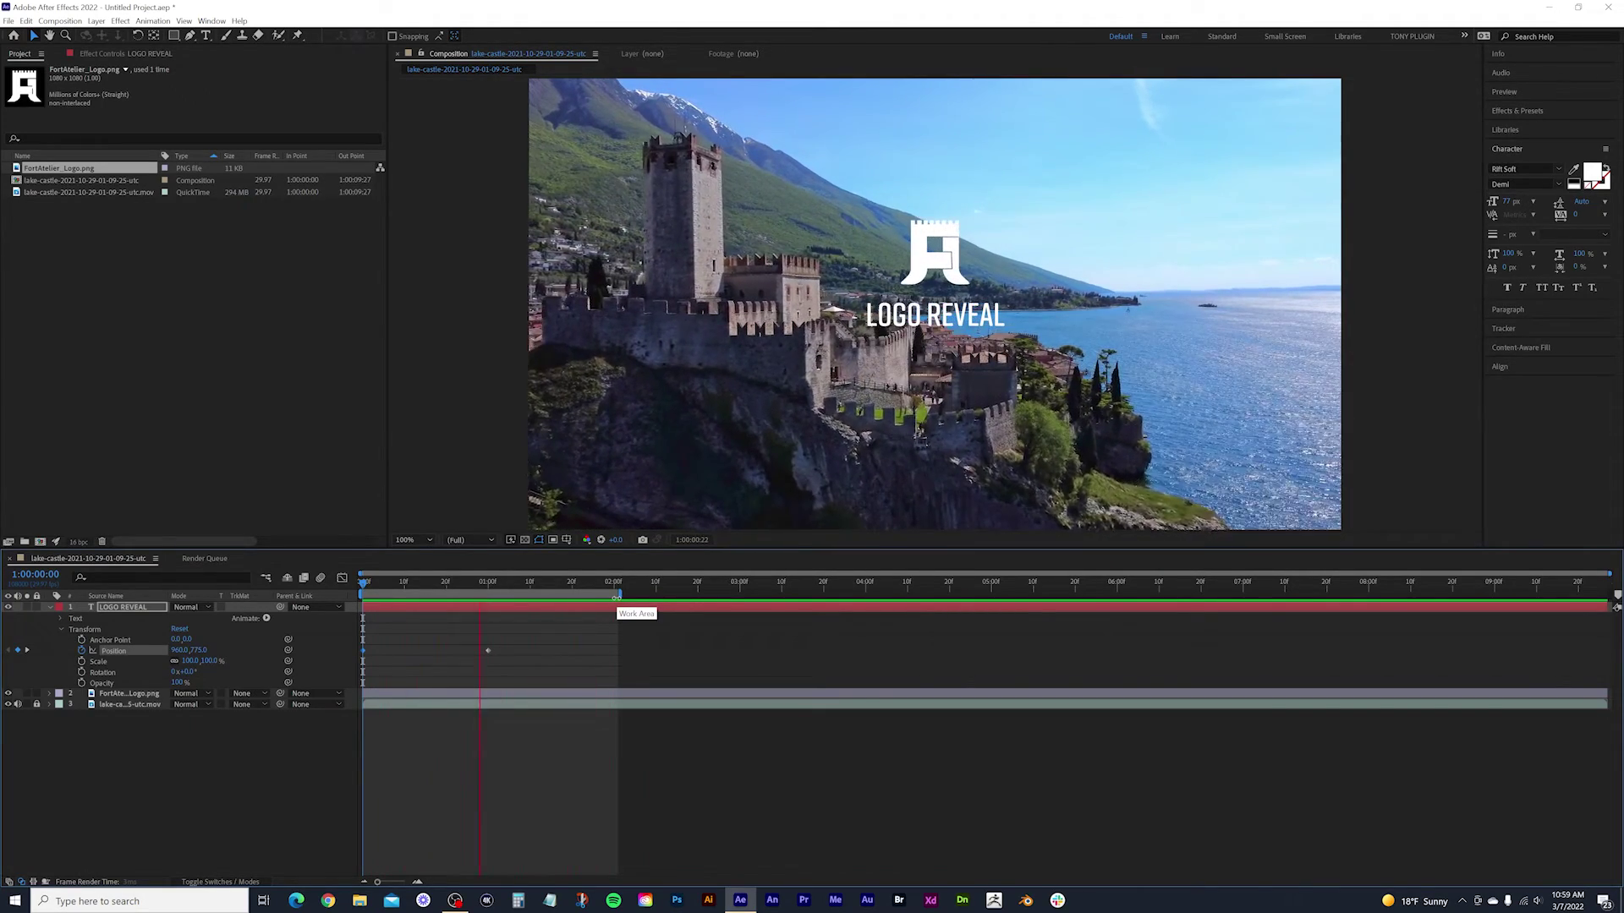
Key the title's Opacity at 100% at 1:00 and scrub it to 0% at 0:00.
key(space)
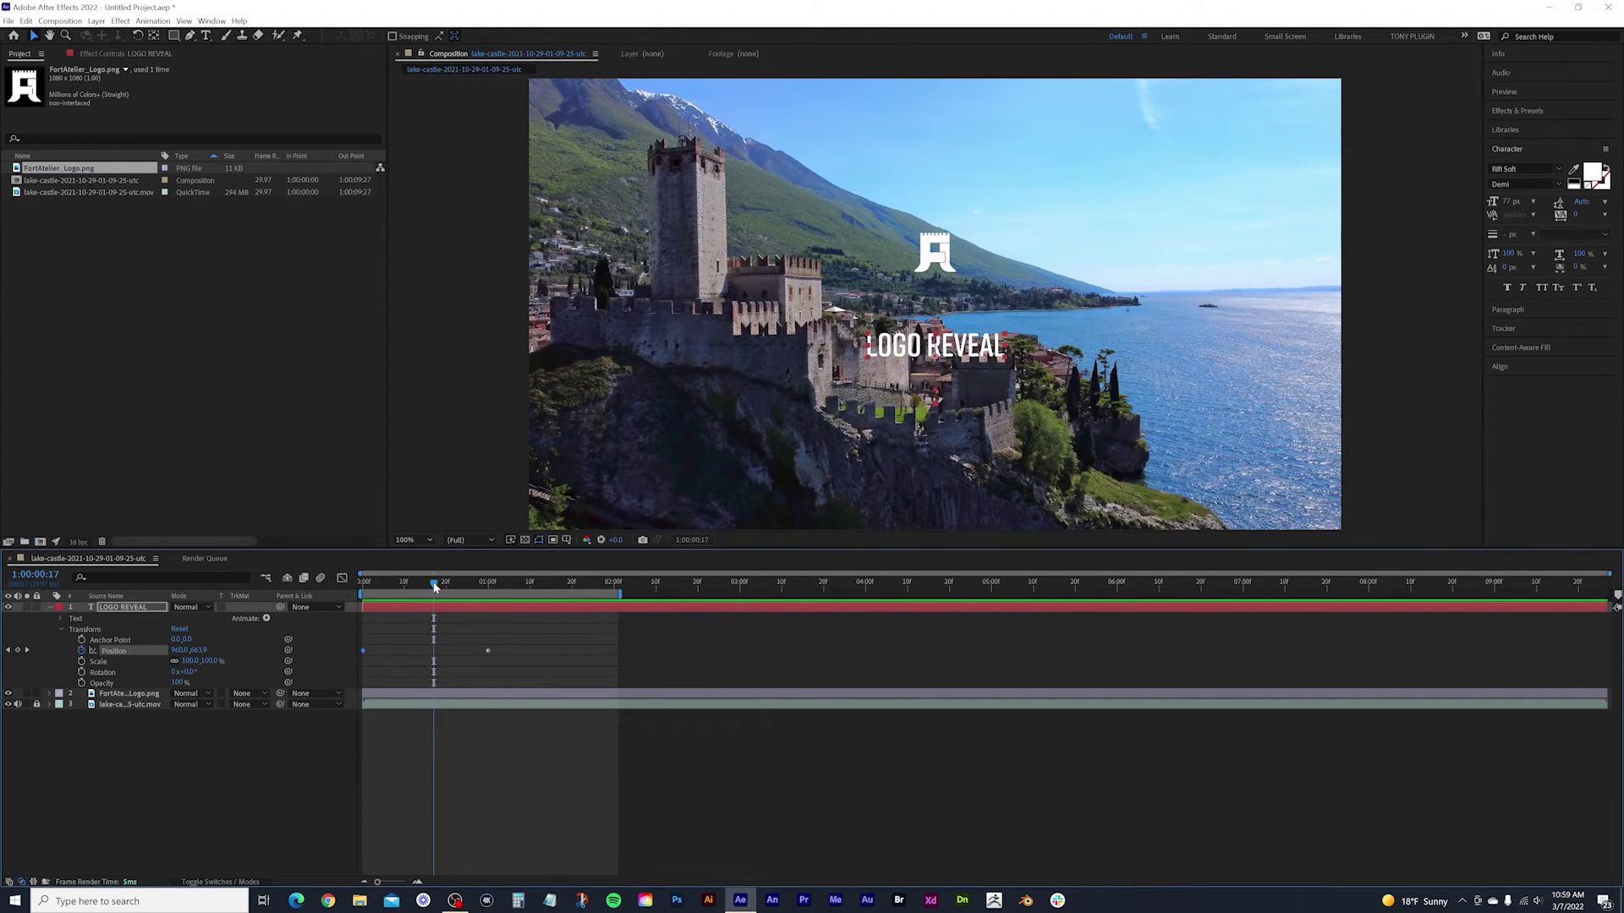
drag(434, 583, 488, 582)
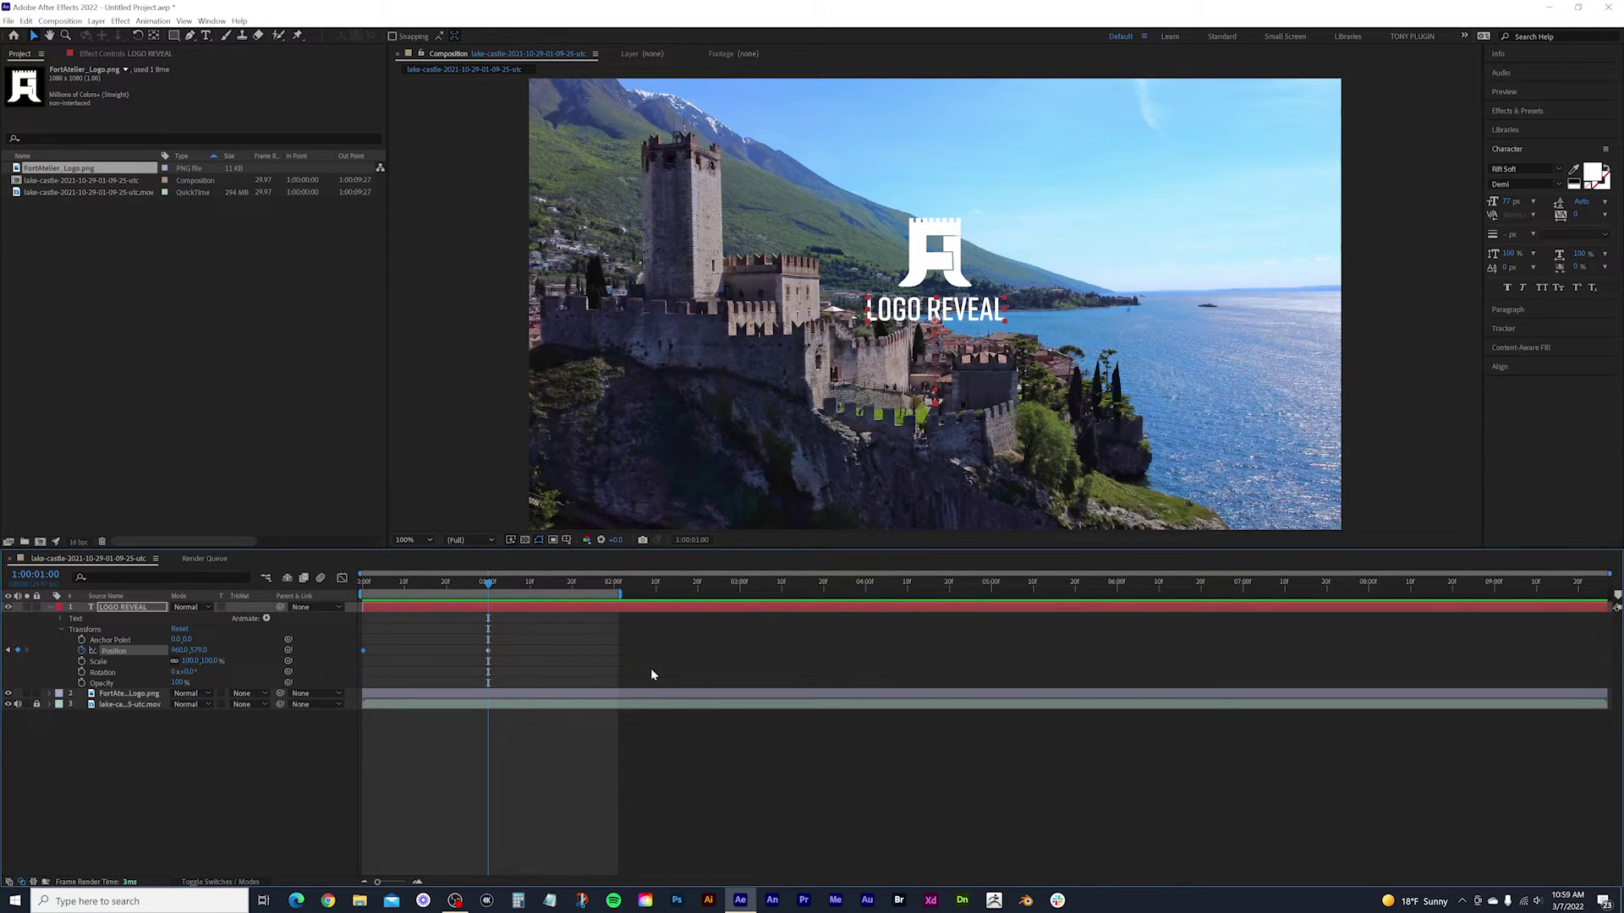
drag(499, 655, 479, 641)
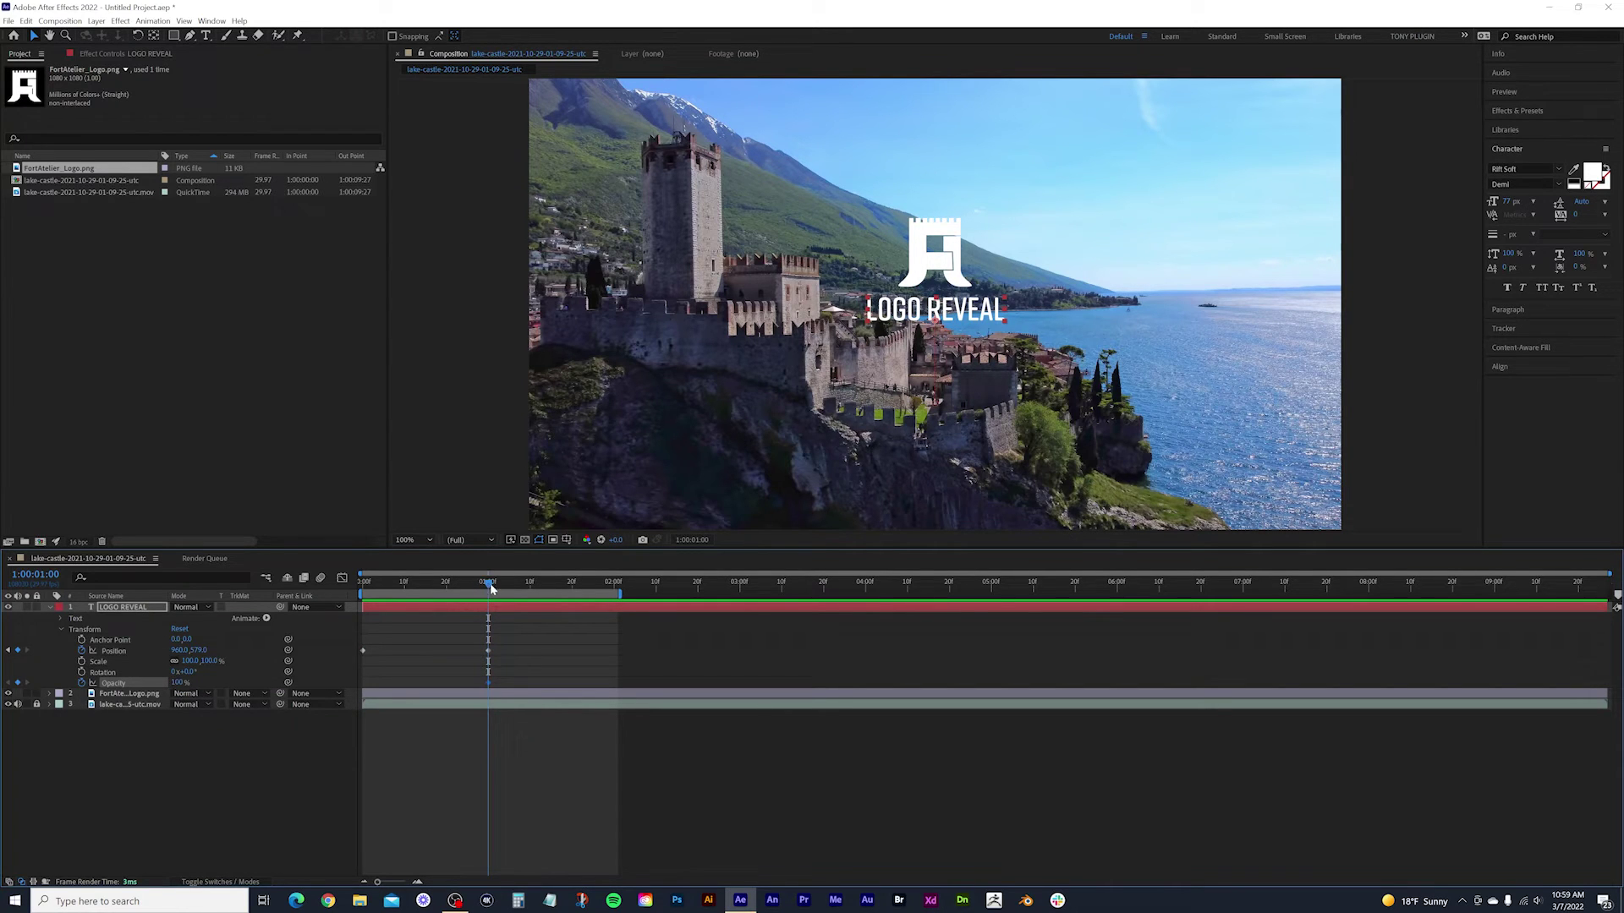
drag(488, 580, 364, 583)
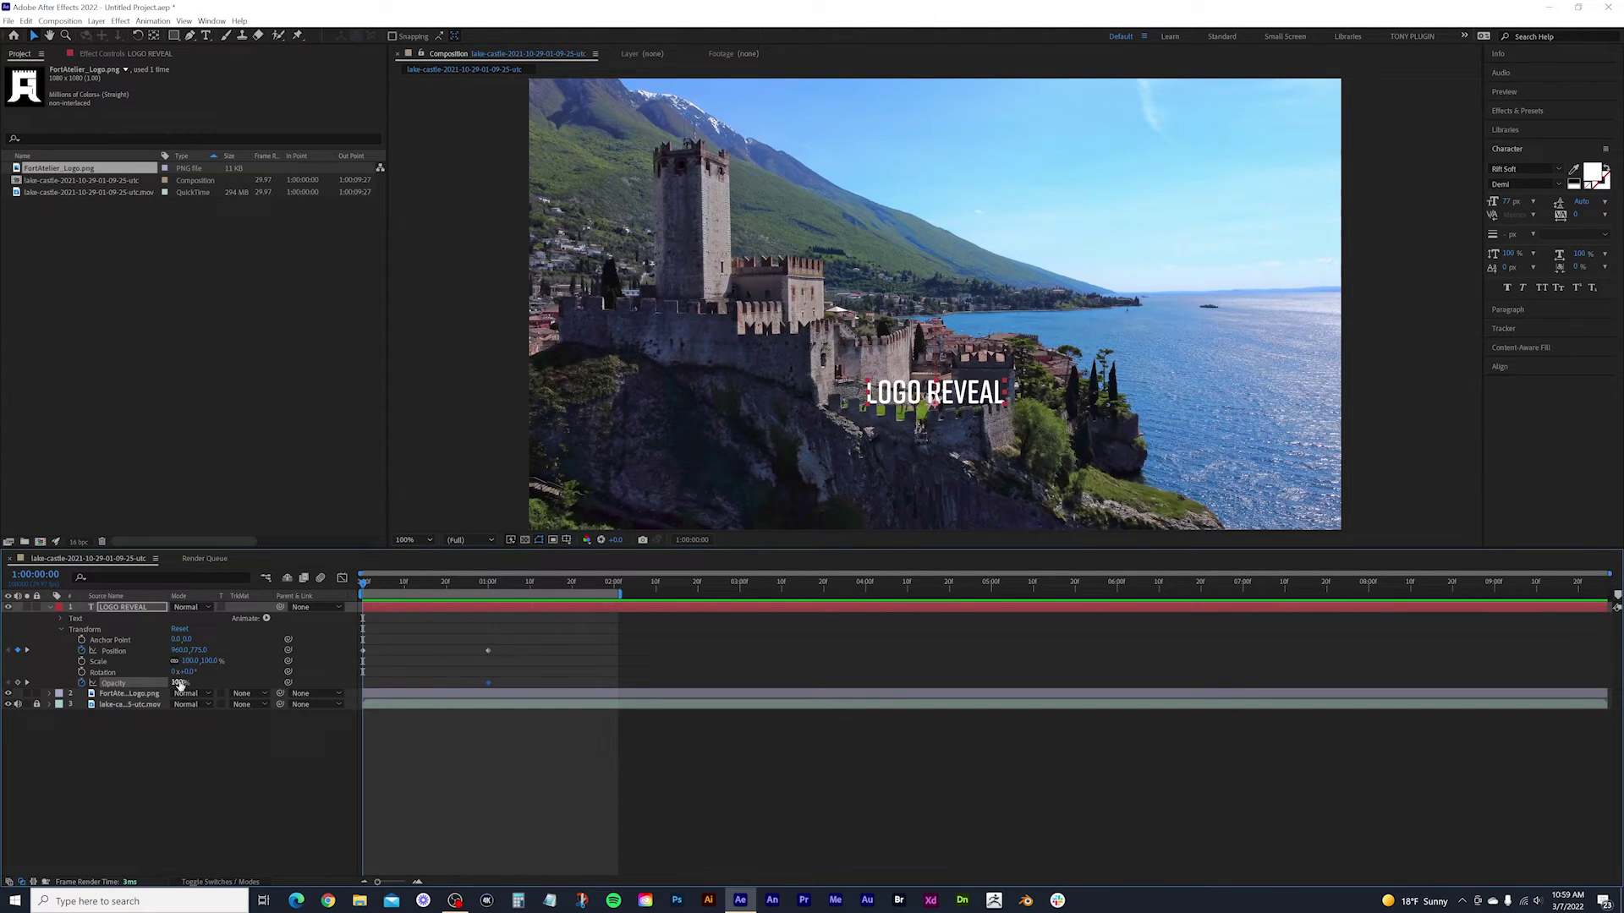
drag(179, 683, 116, 684)
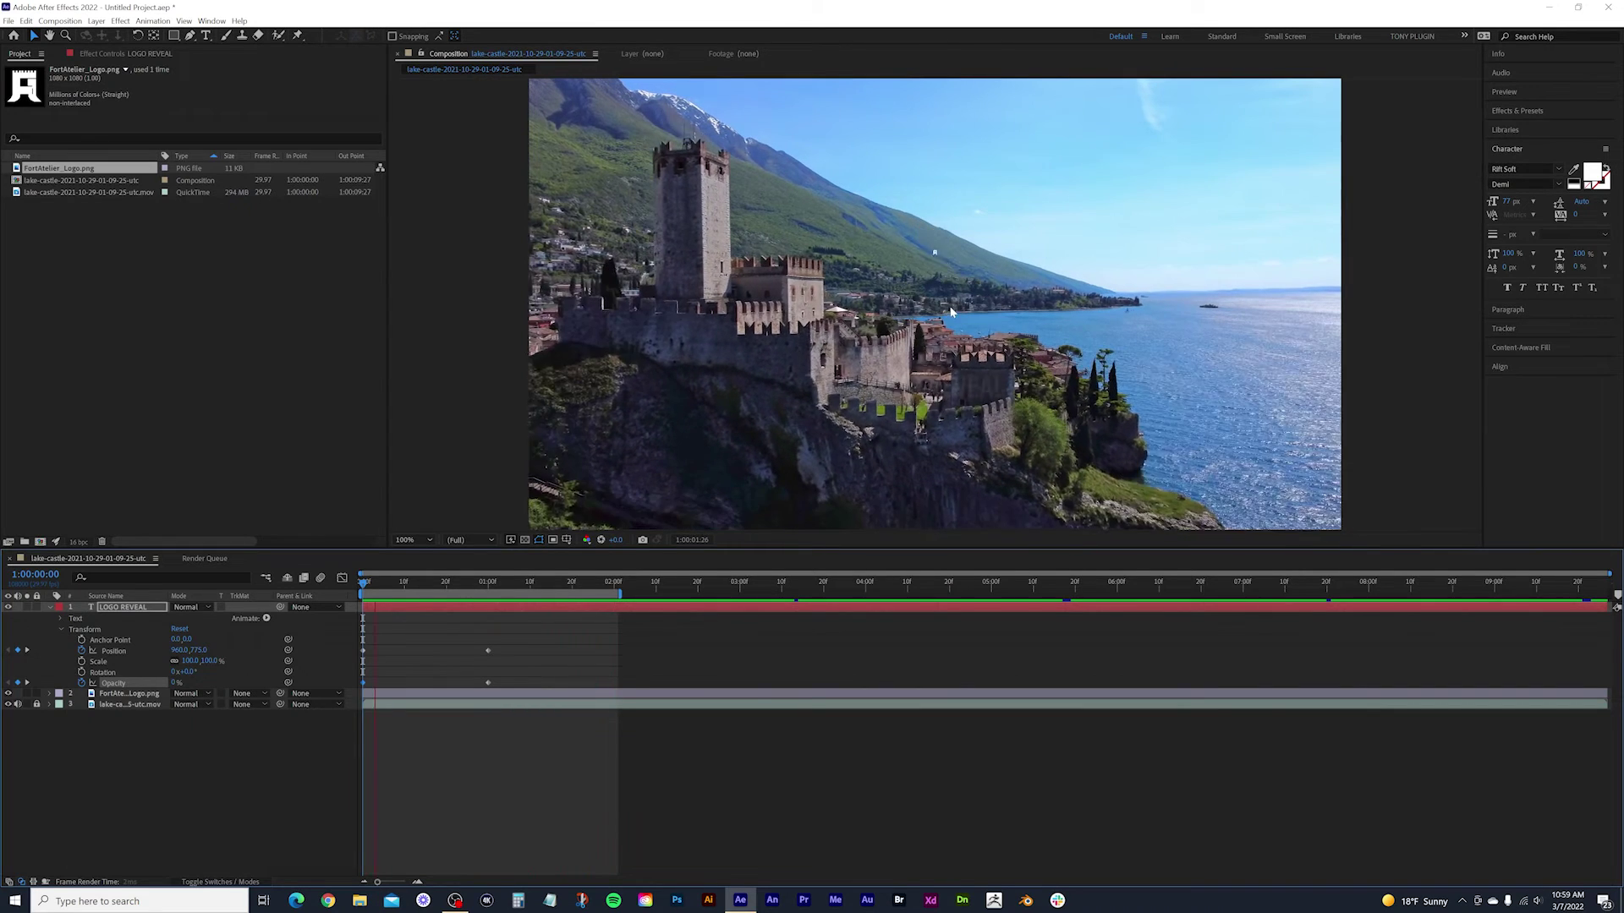
key(space)
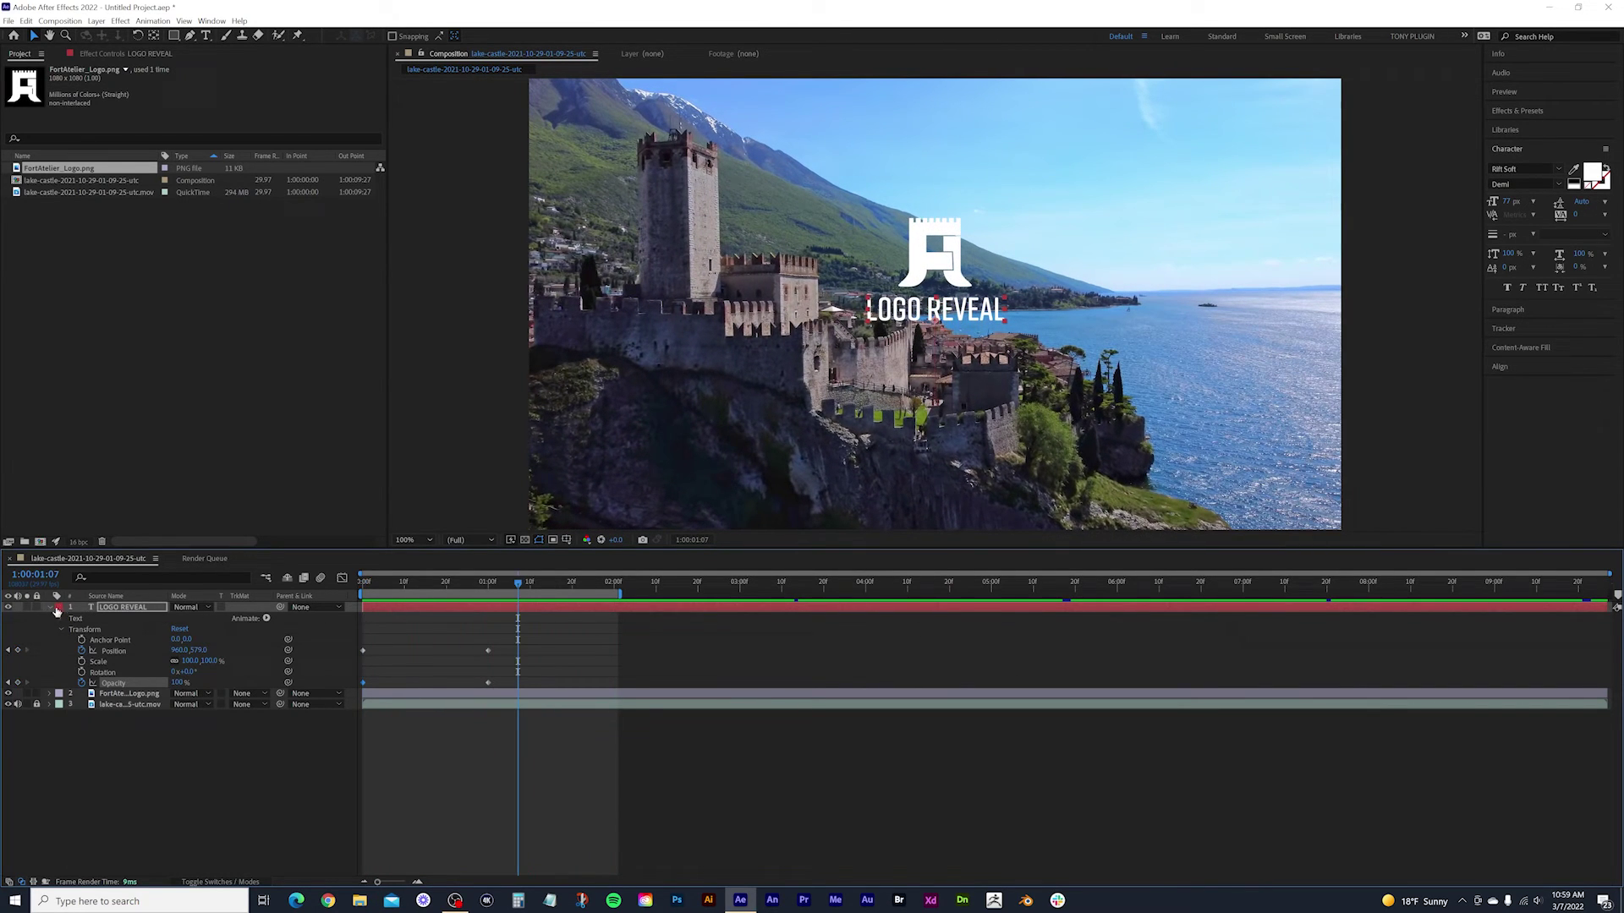
Collapse the title layer and replay the finished logo reveal from near the start.
click(47, 609)
click(124, 671)
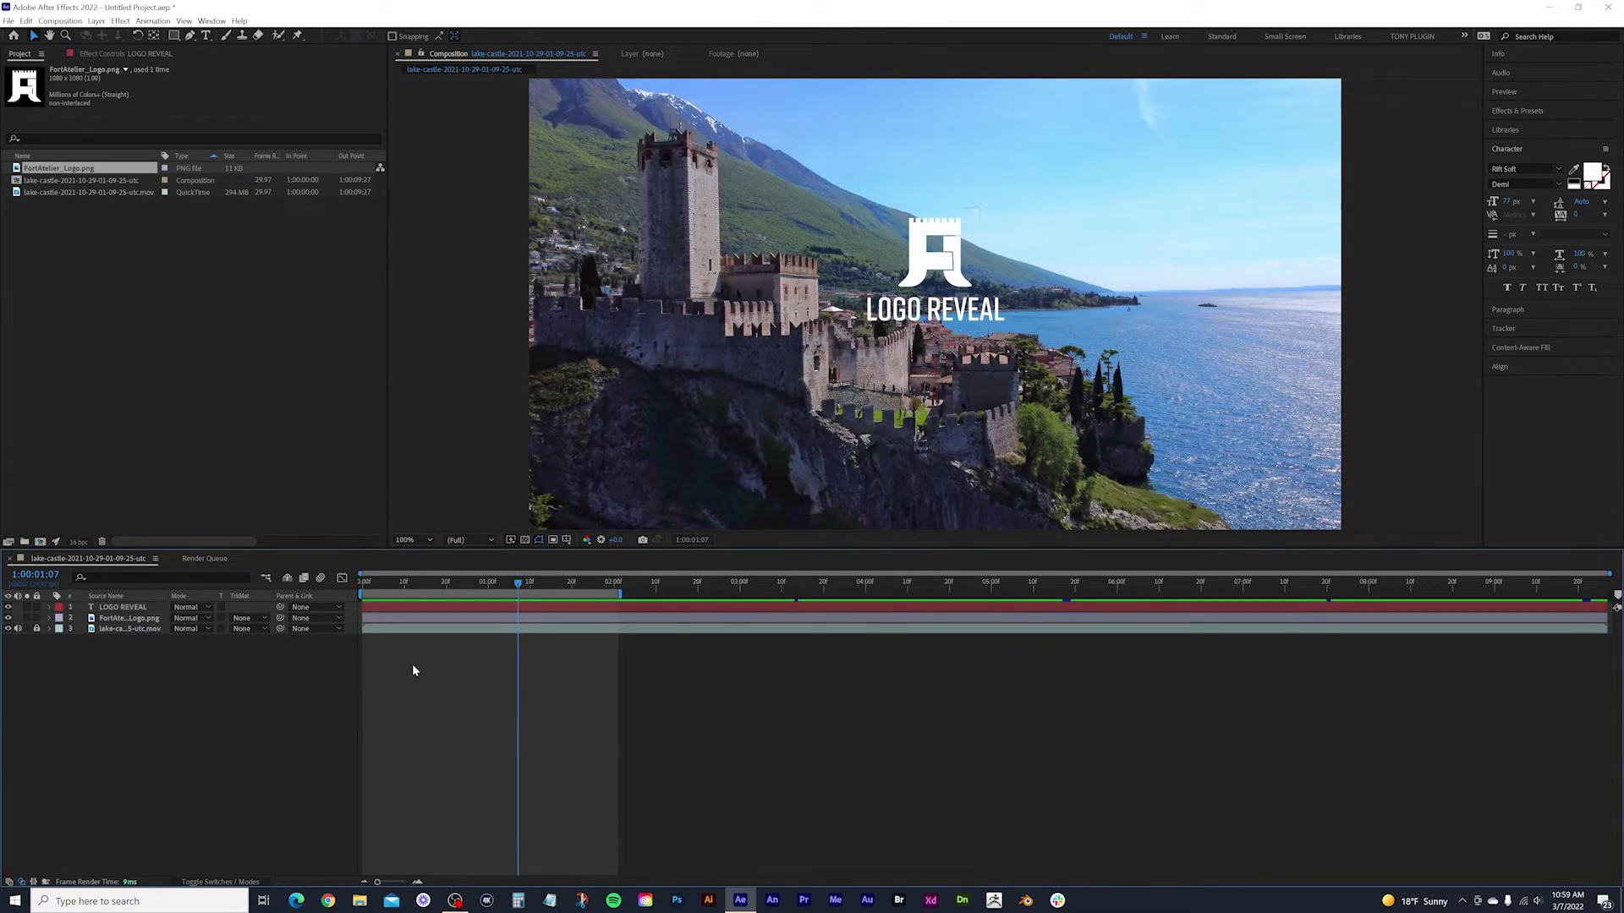
drag(518, 583, 413, 584)
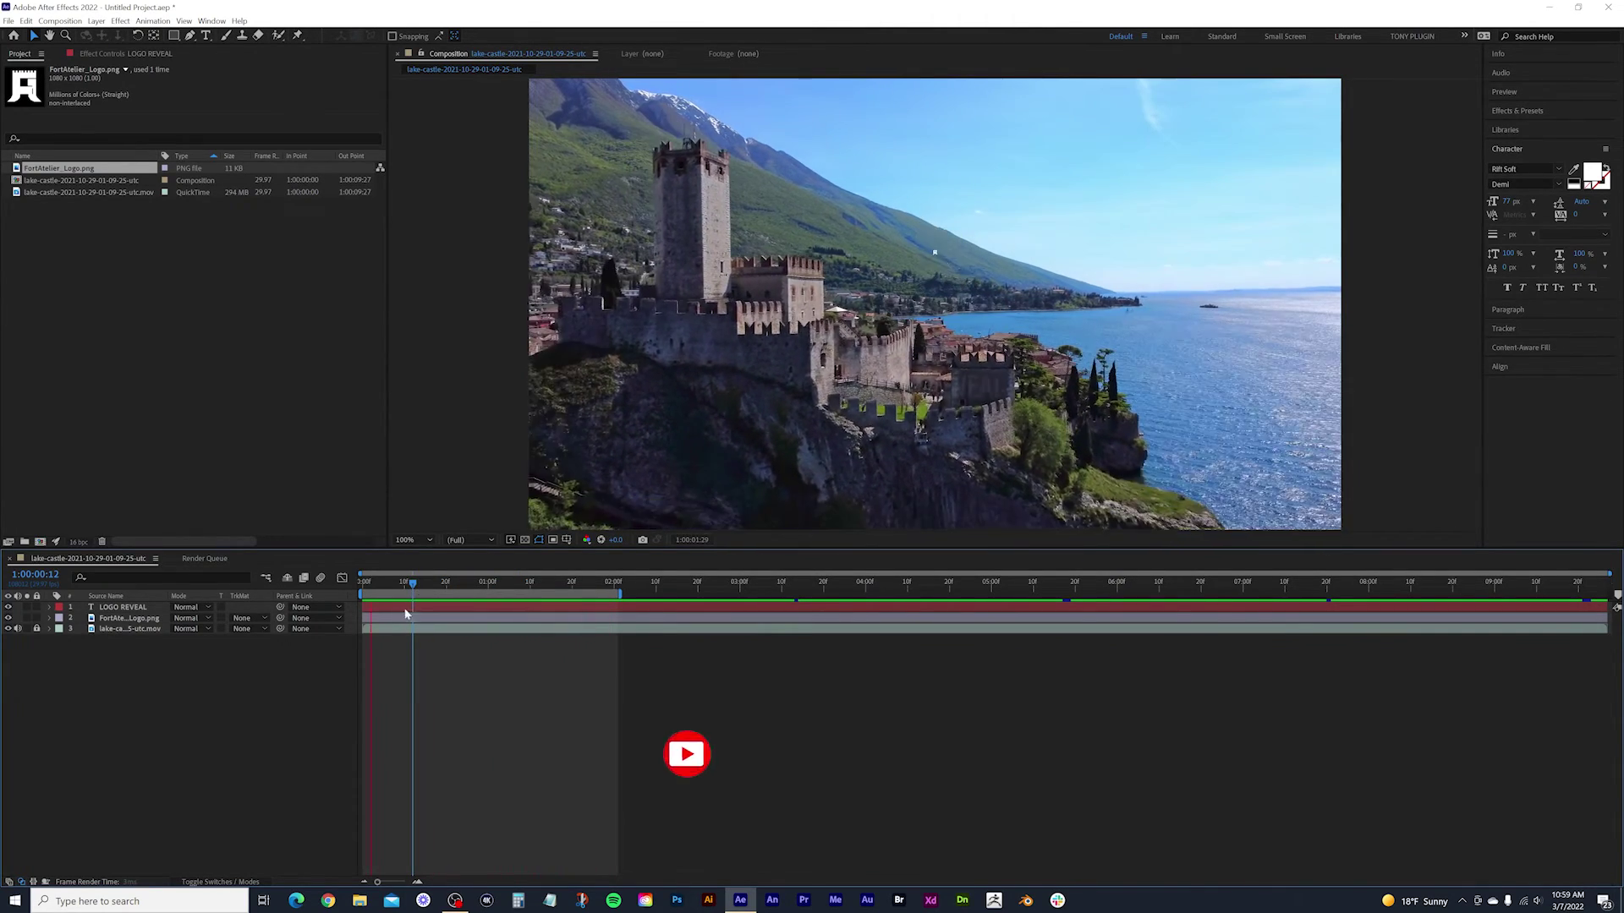
key(space)
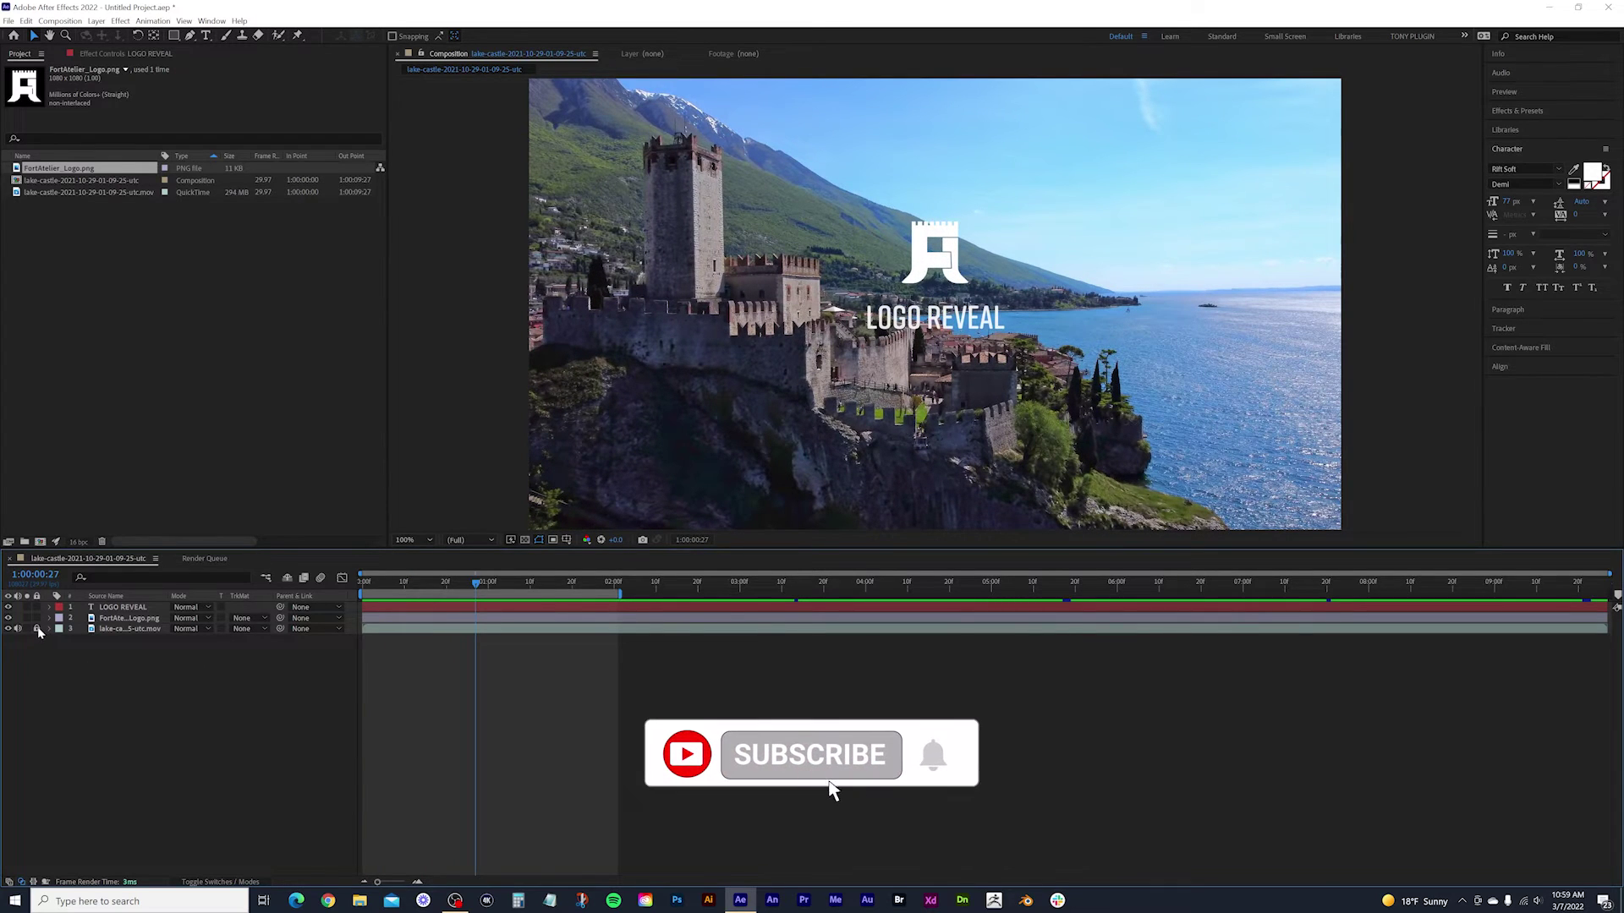
Search Effects & Presets for 'tritone' and drop the Tritone effect onto the castle footage layer.
click(113, 629)
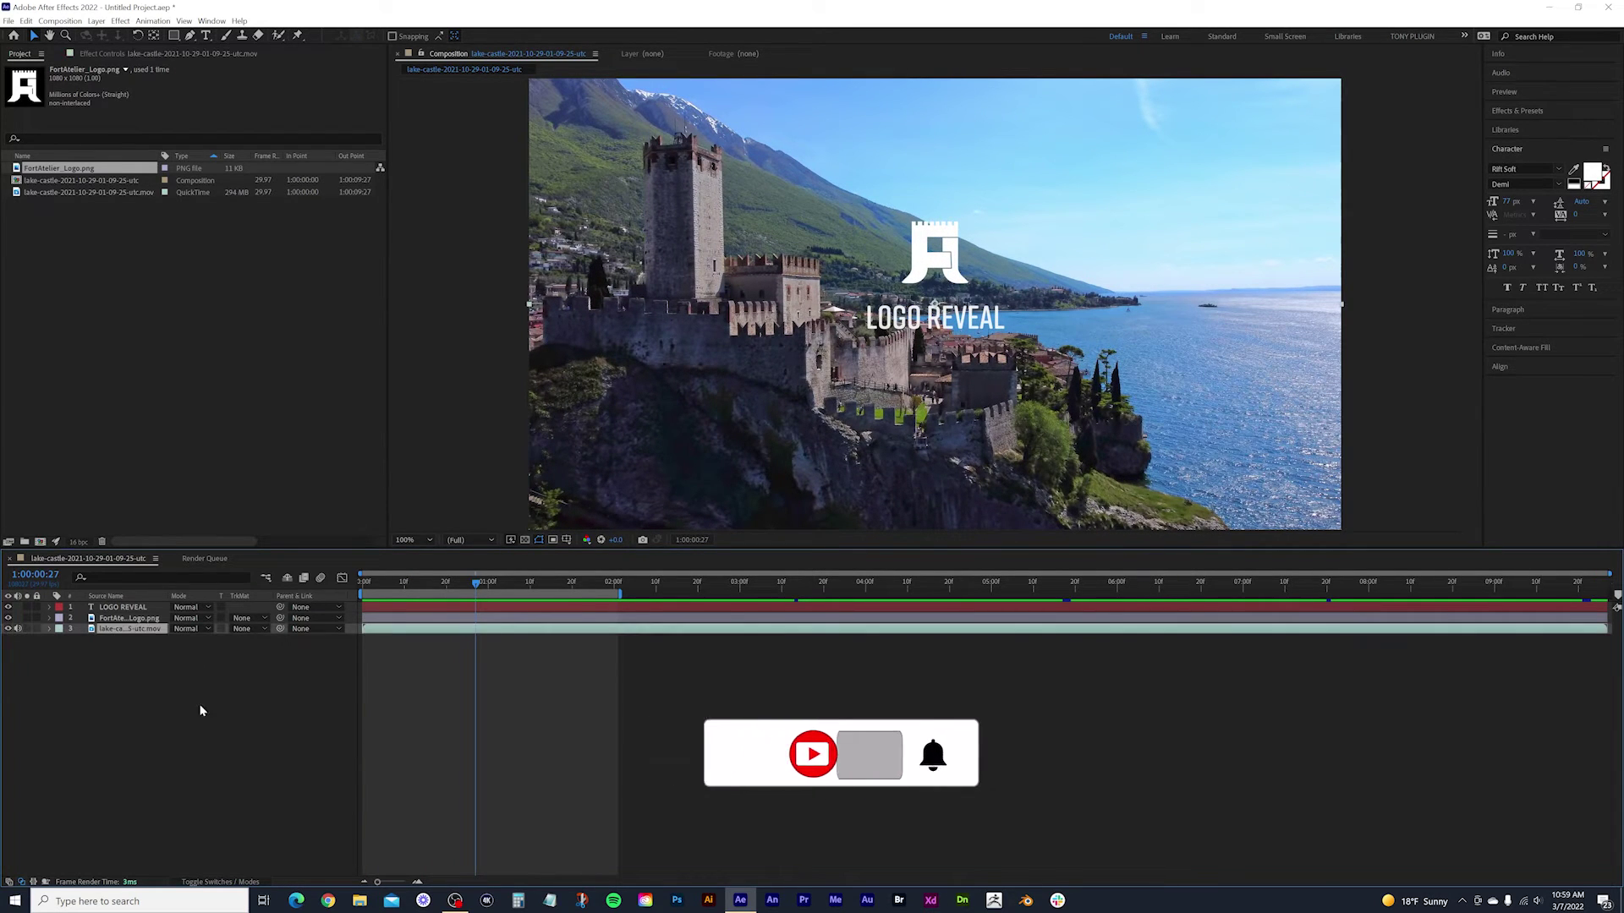
click(1528, 148)
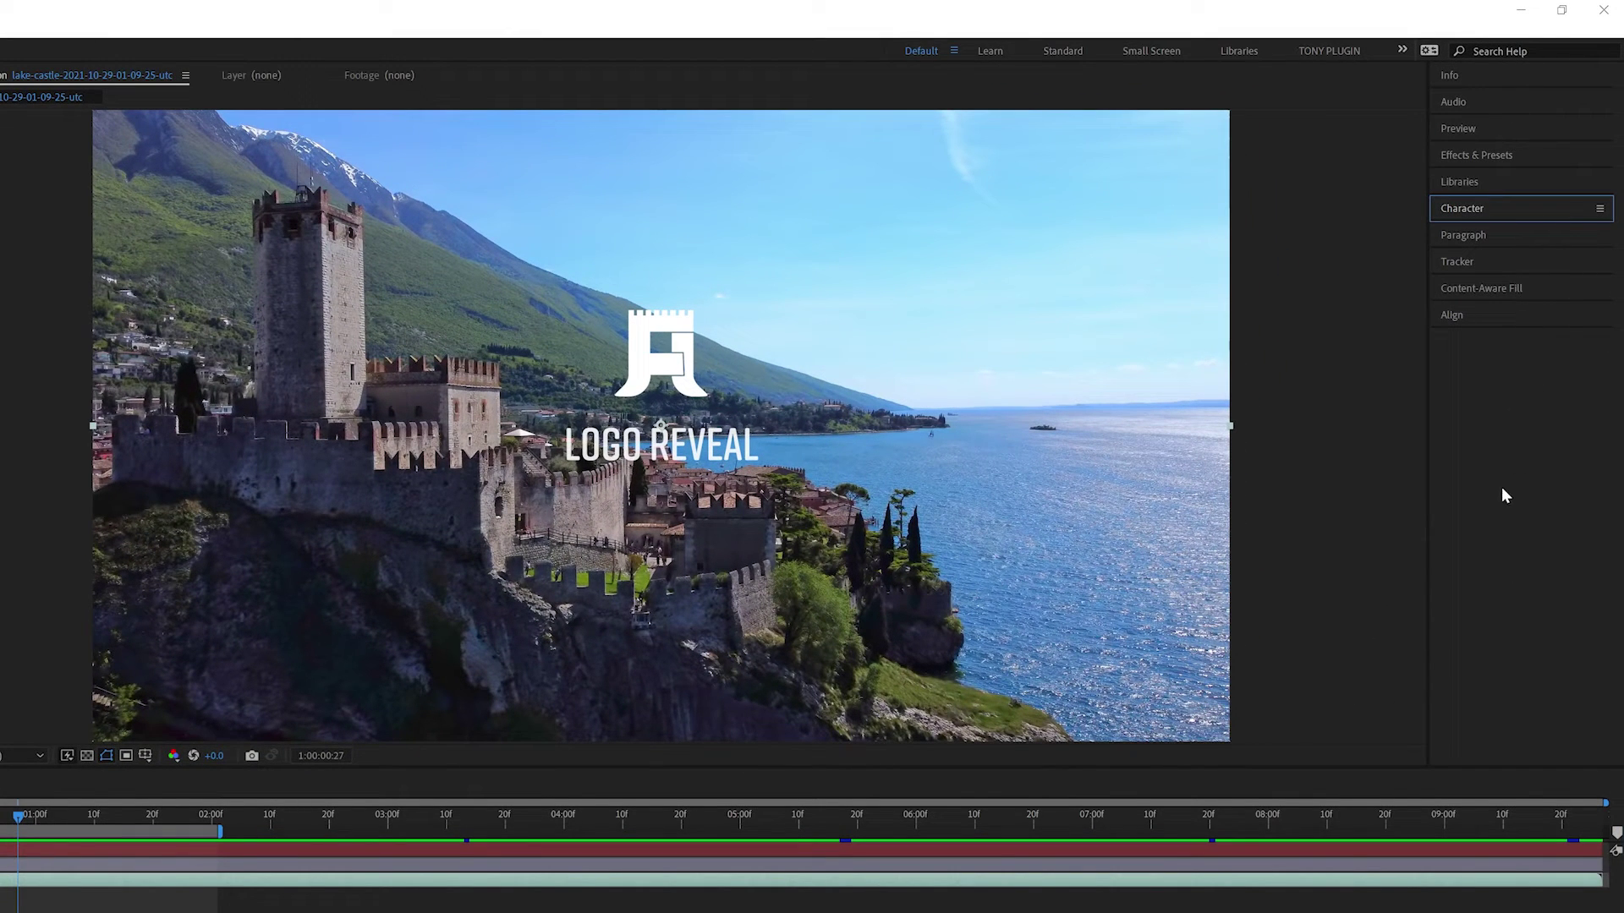
click(1460, 155)
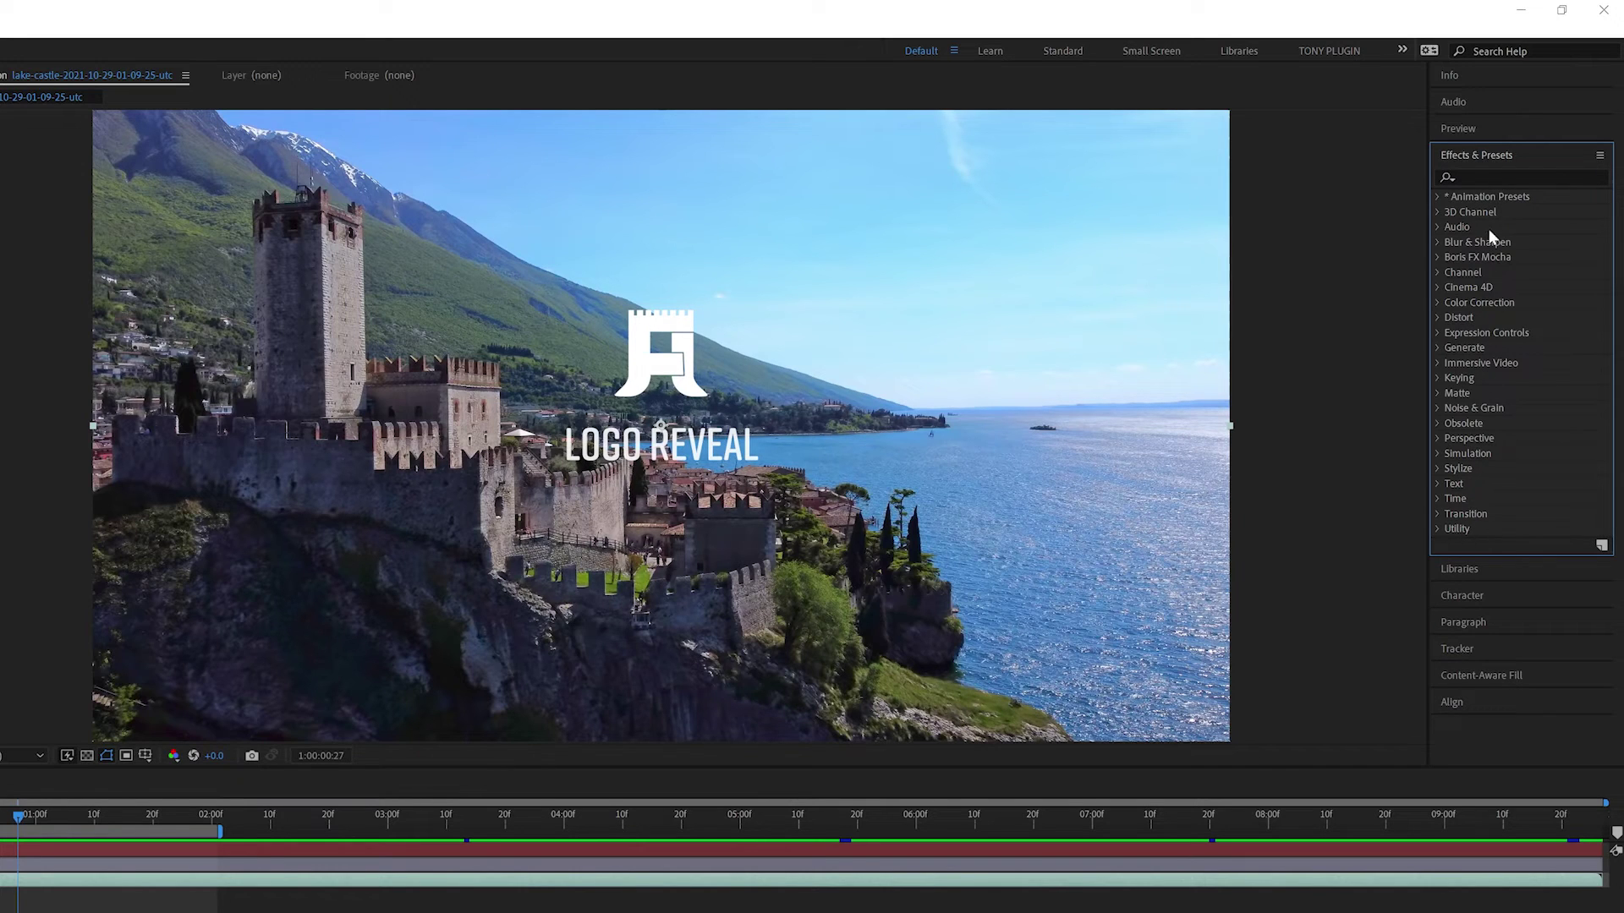
click(1491, 178)
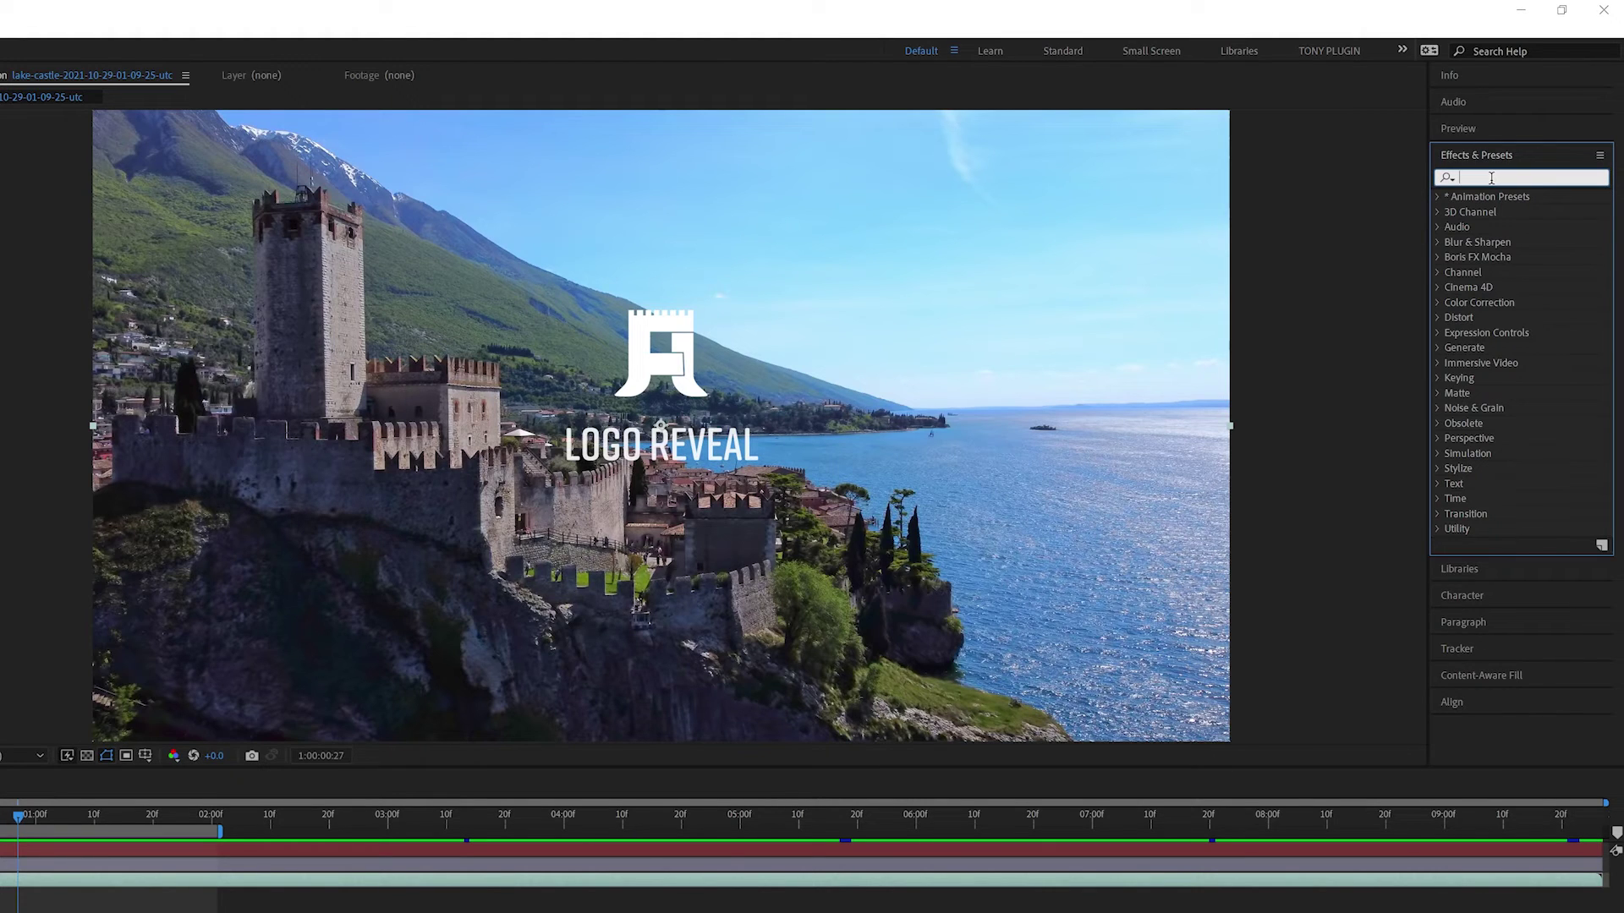
text(triton)
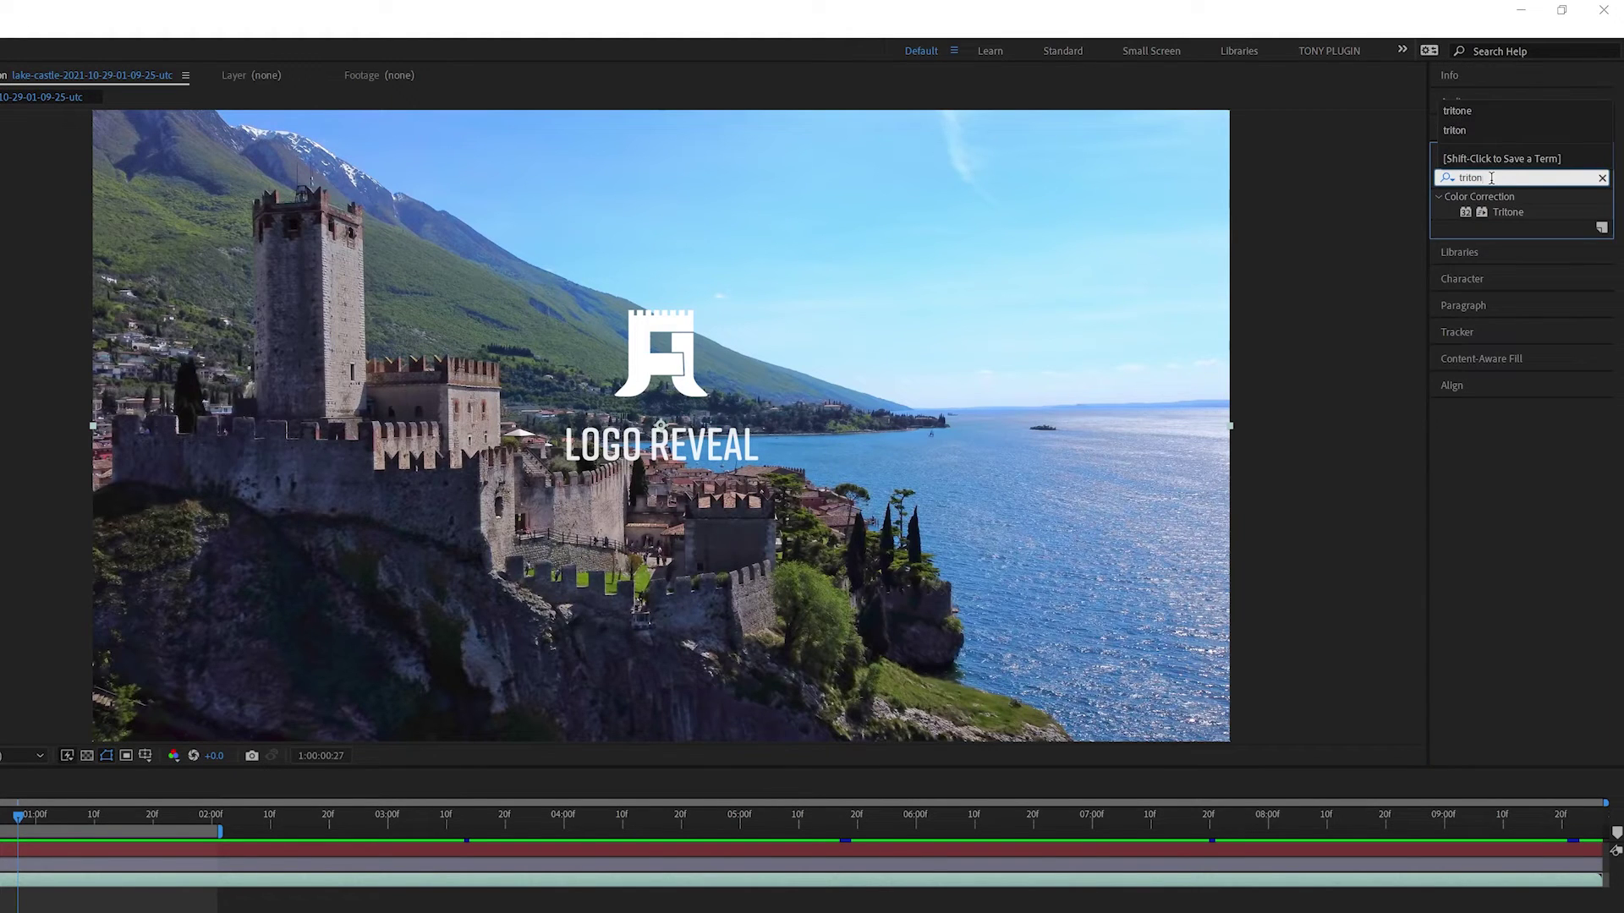
text(e)
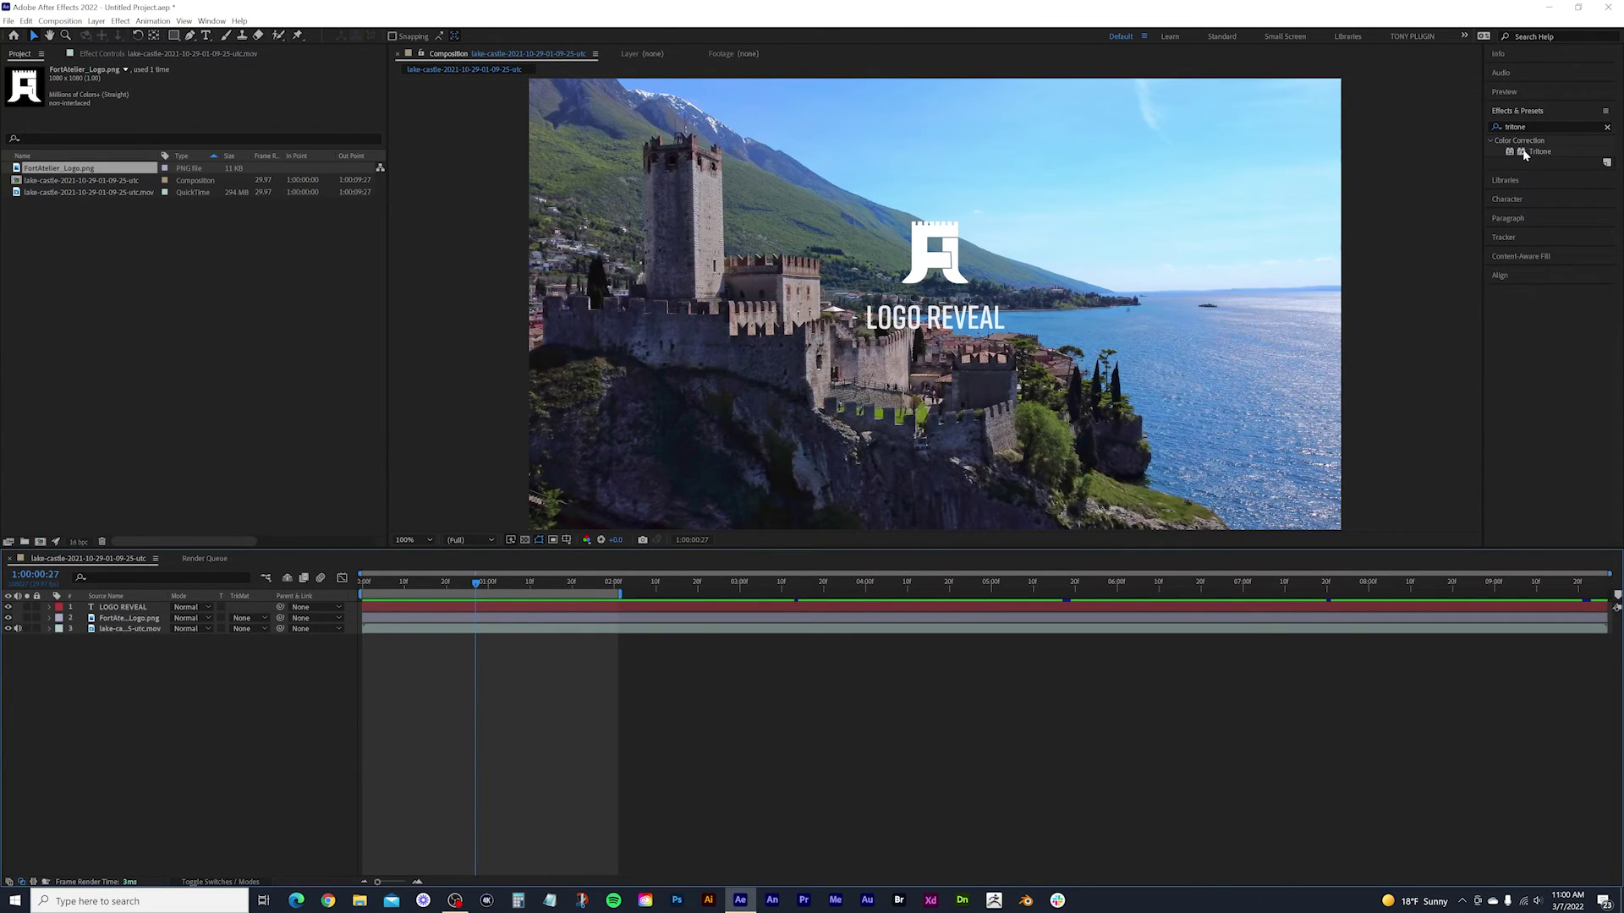
drag(1525, 154, 1293, 636)
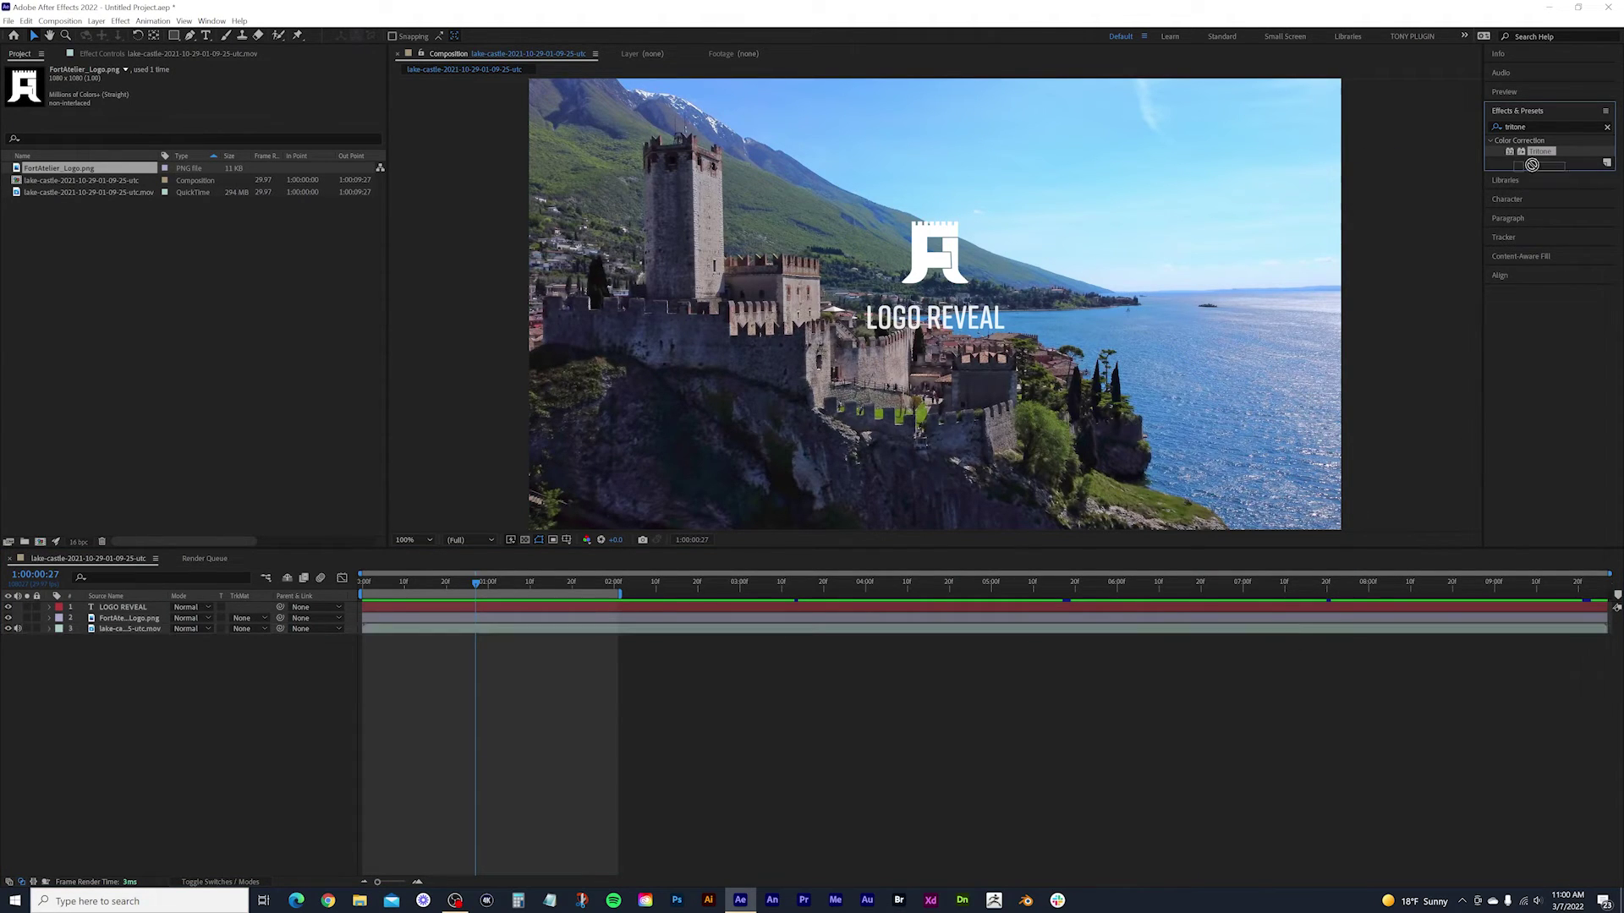
click(1234, 629)
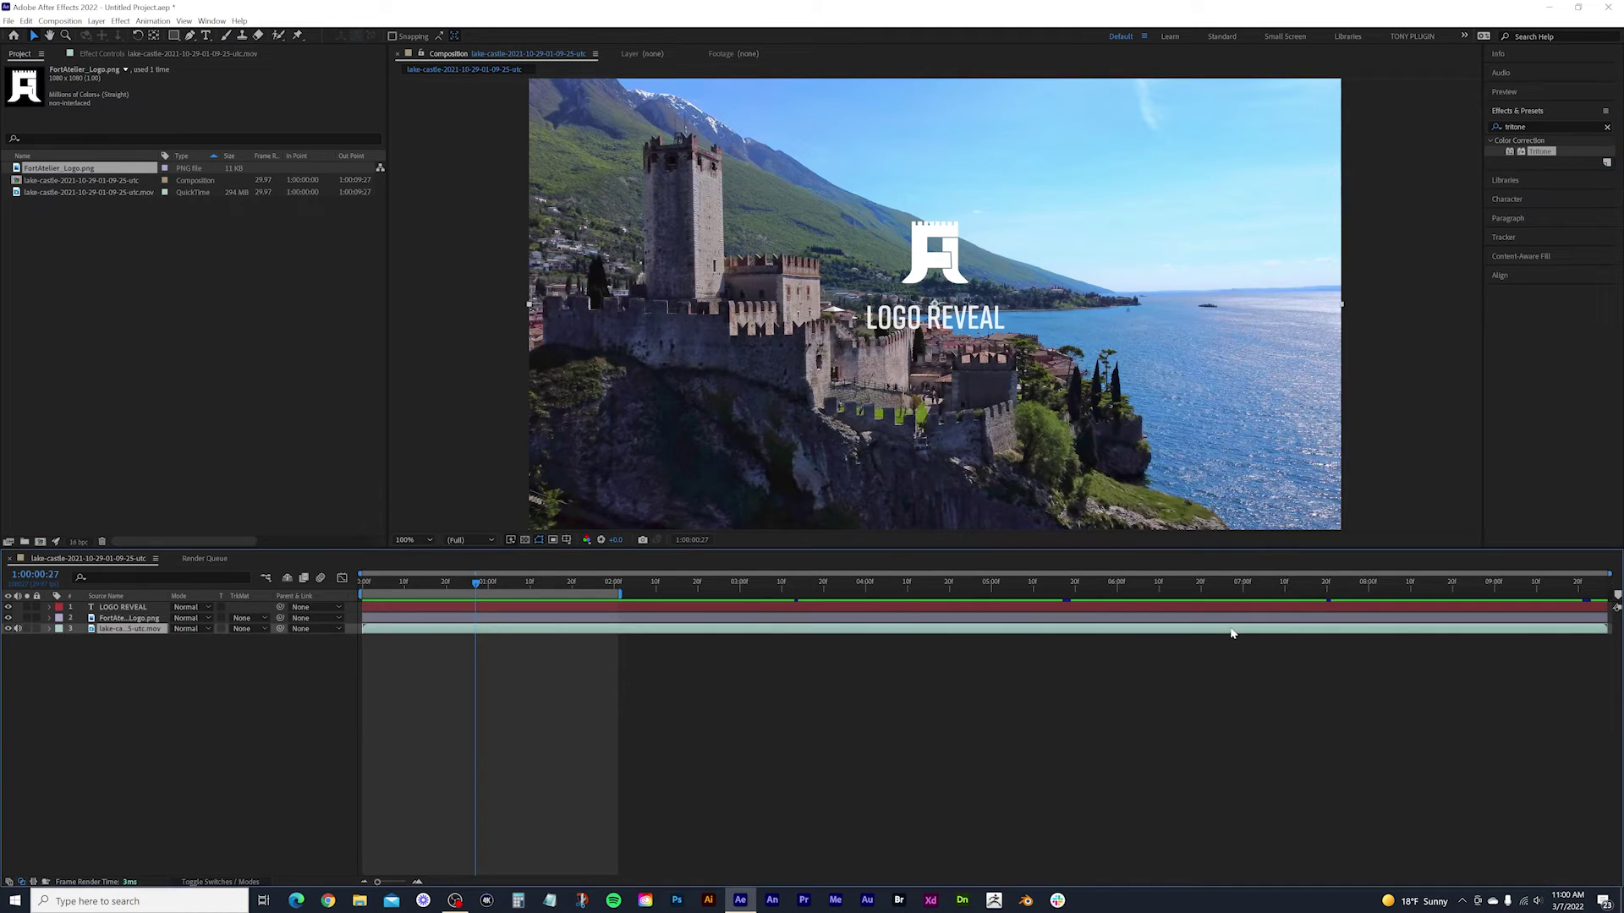
double_click(1520, 152)
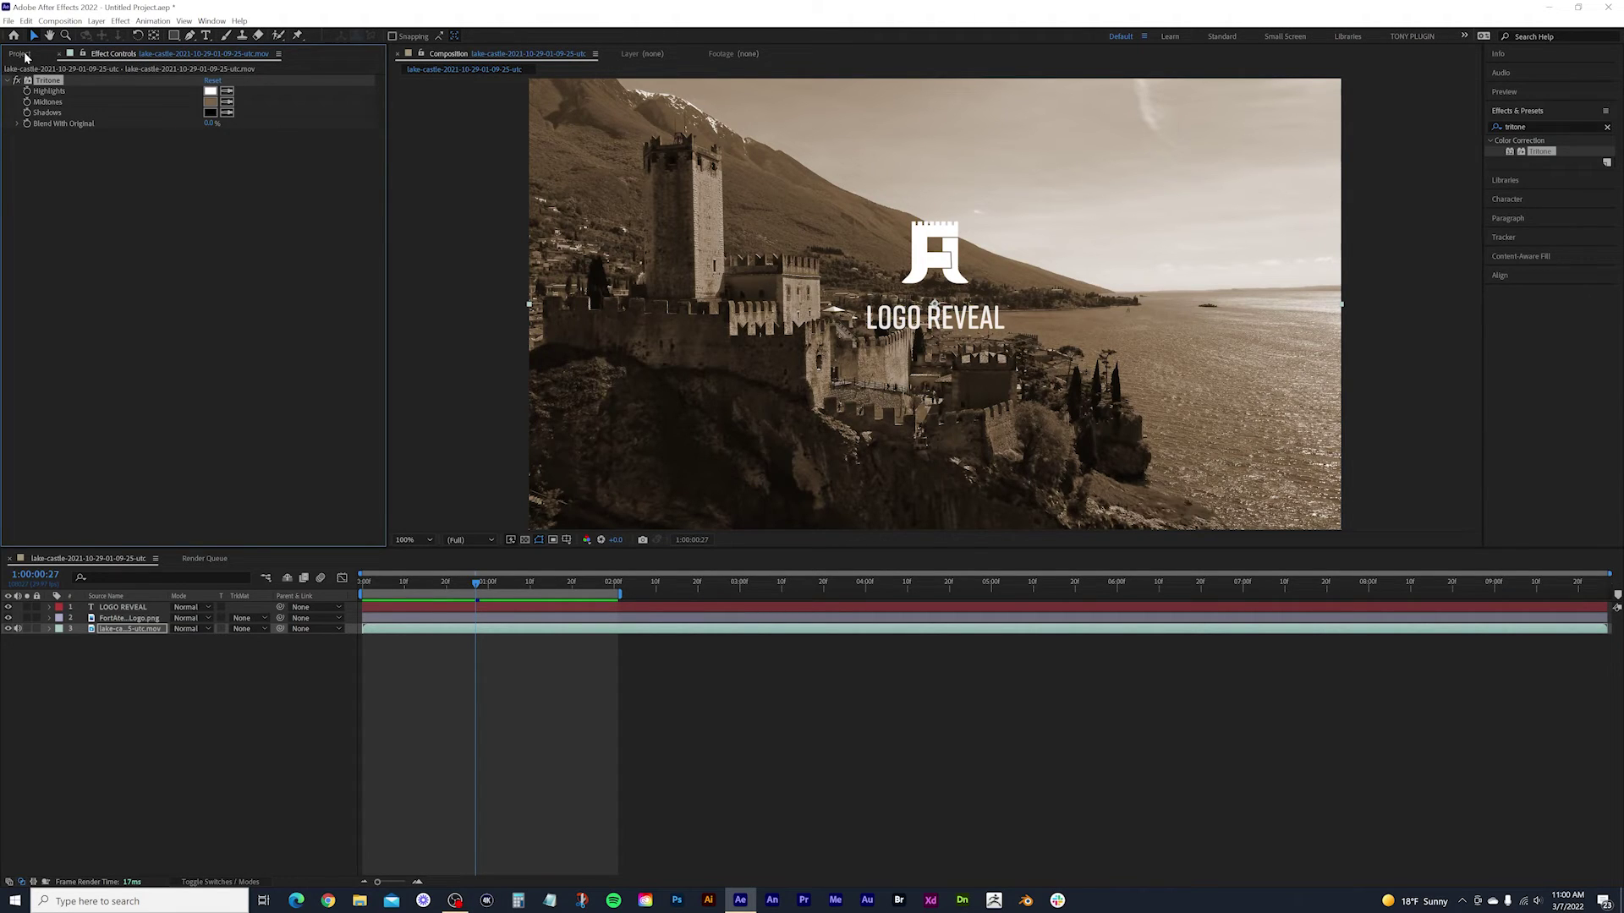
click(21, 54)
click(100, 51)
click(23, 56)
click(99, 54)
click(21, 56)
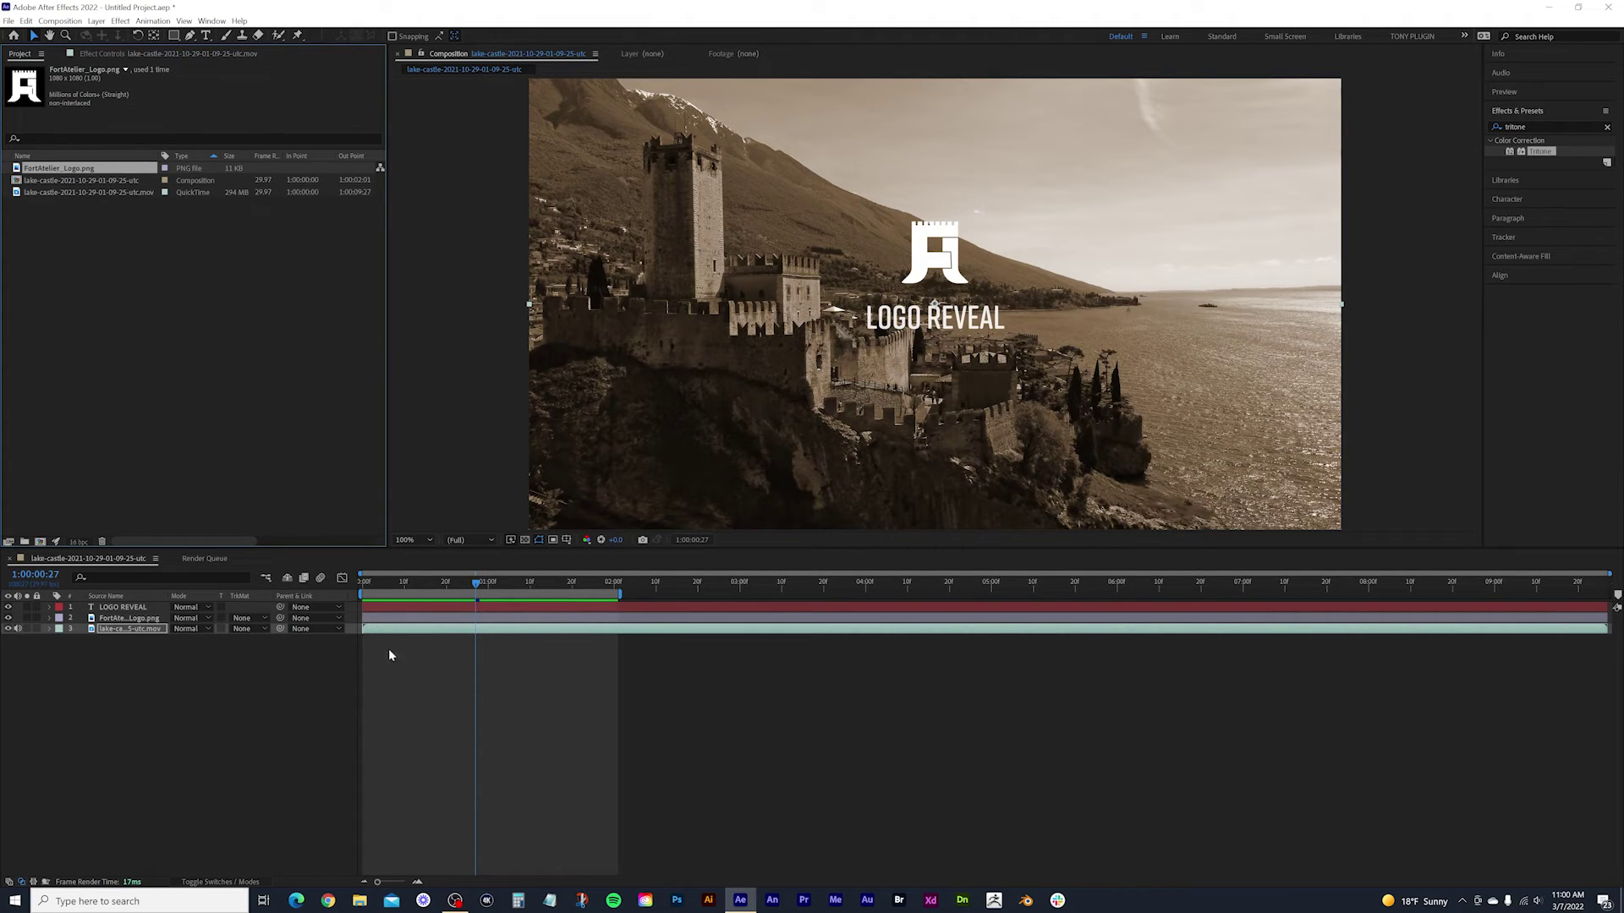
click(131, 619)
click(129, 609)
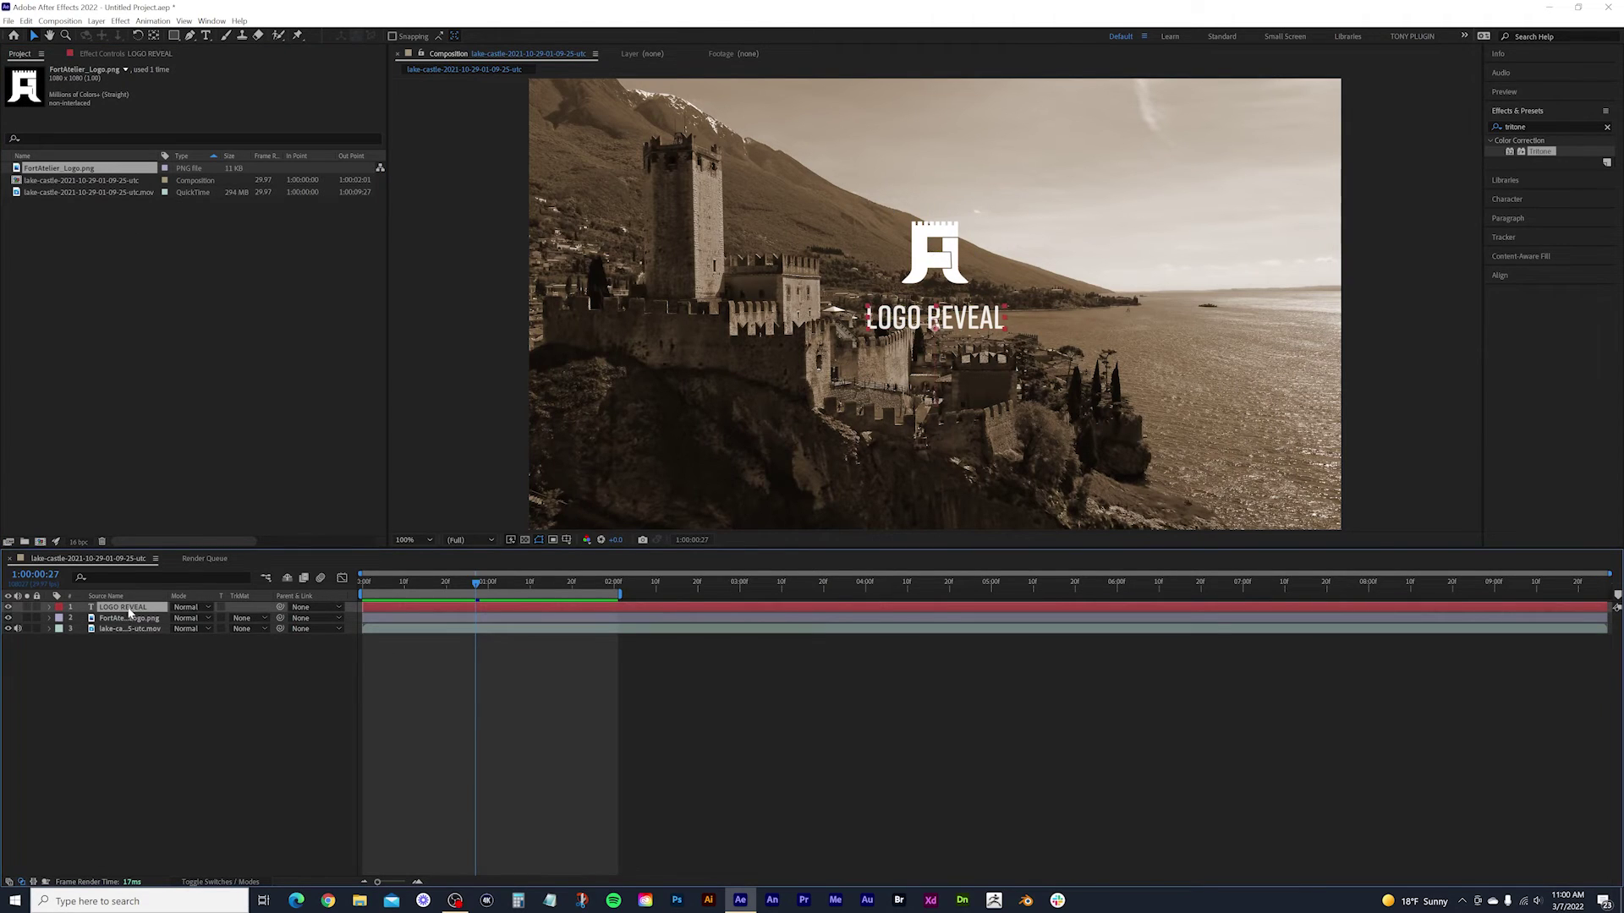
click(113, 53)
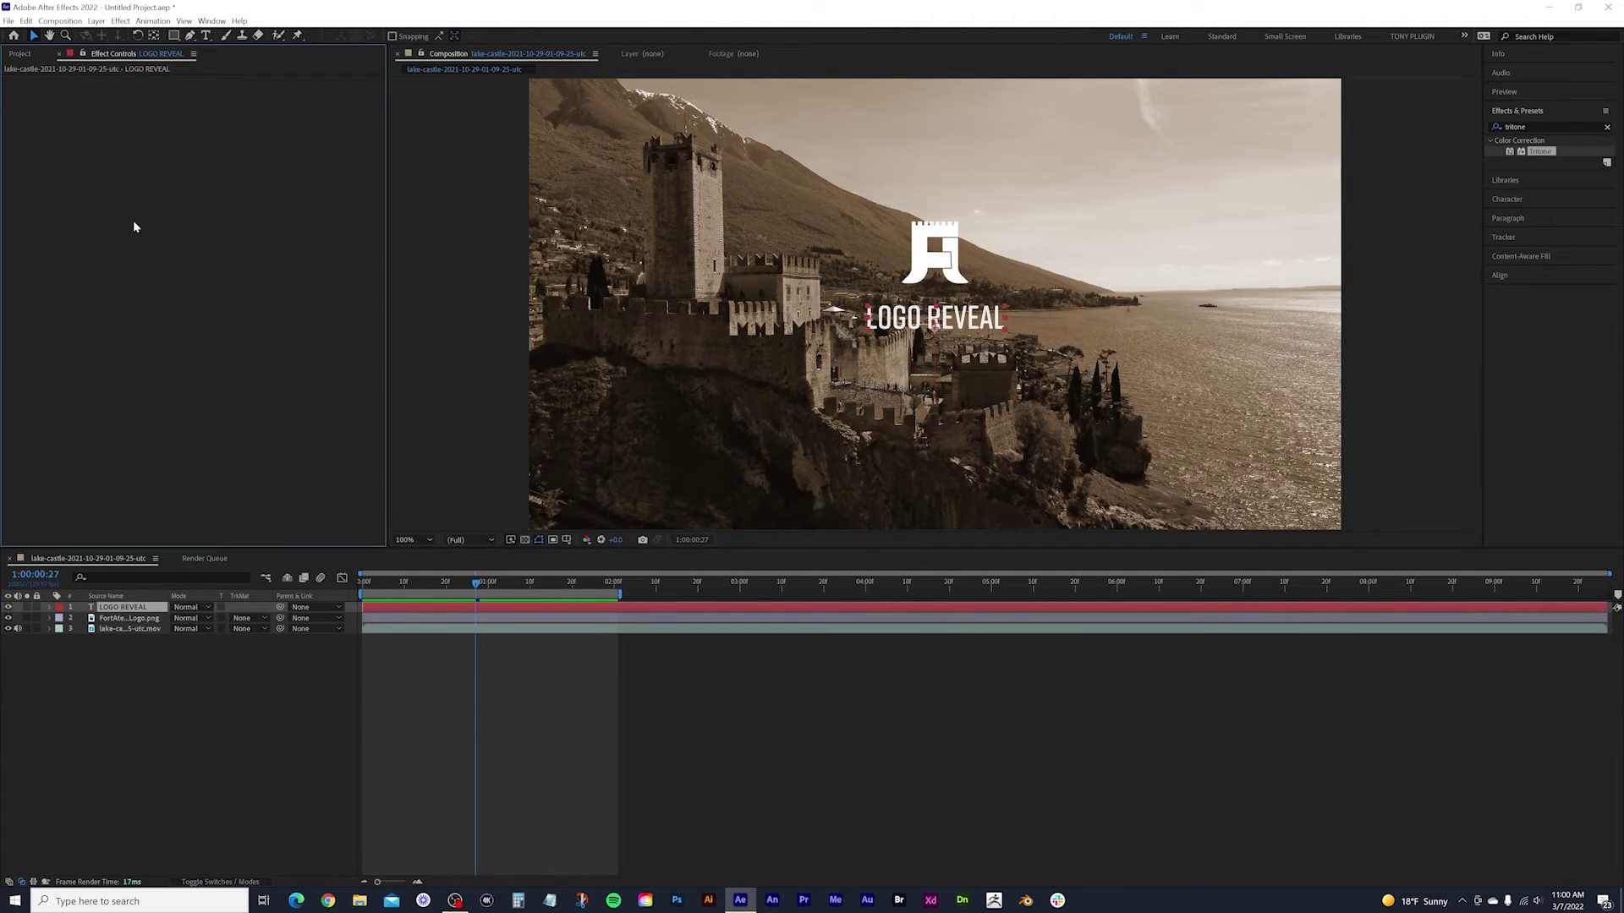
click(127, 618)
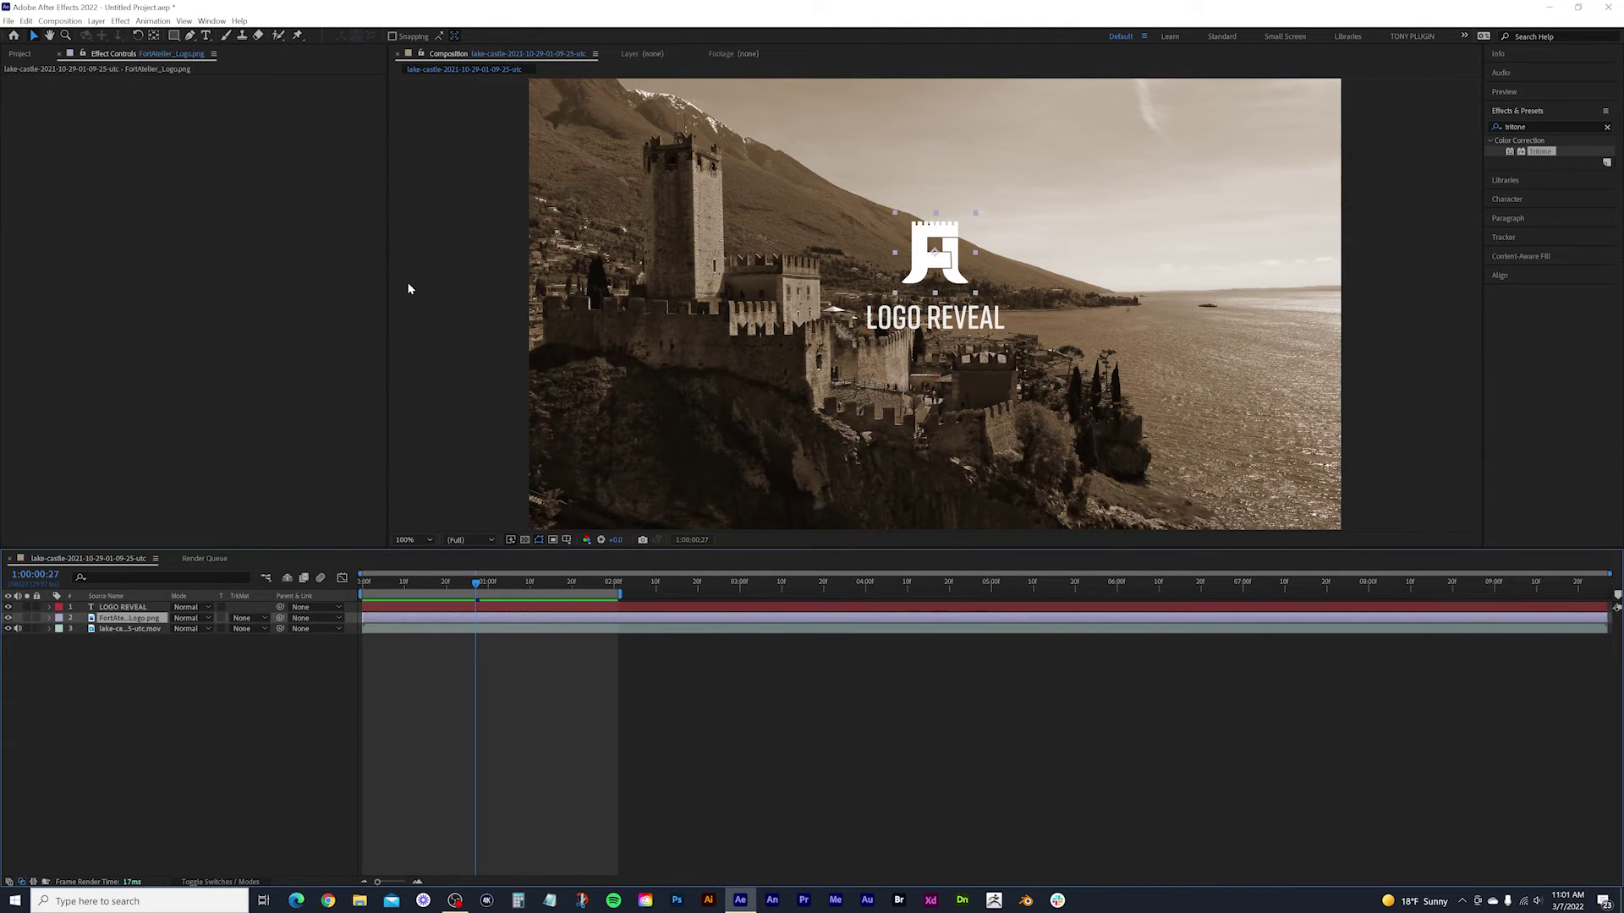
click(127, 628)
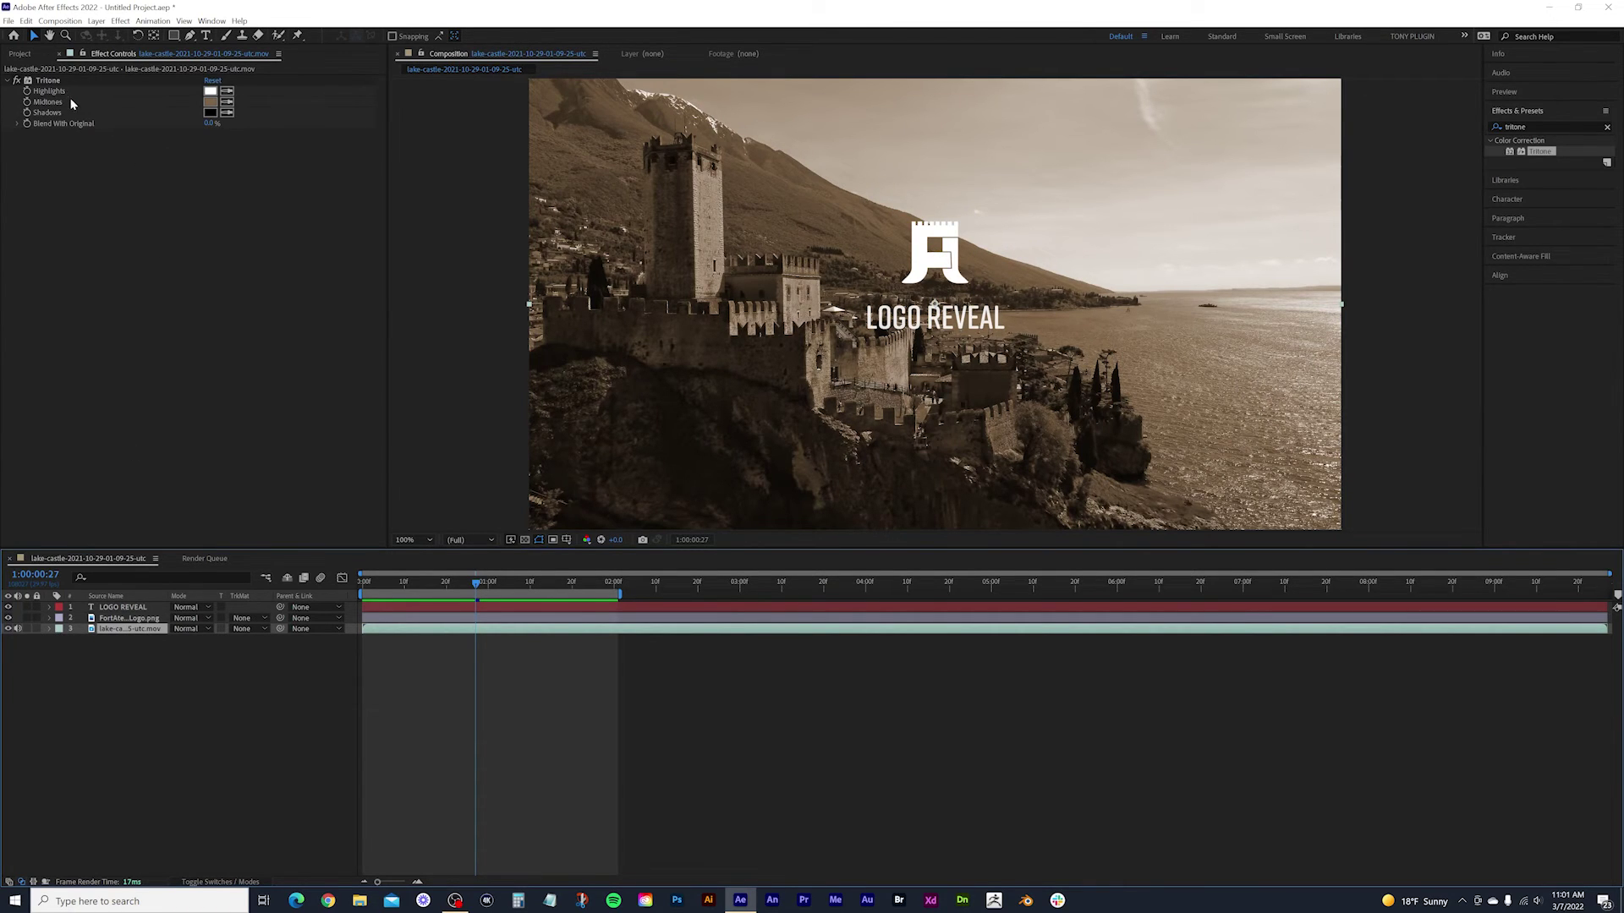
Twirl open the footage's Tritone effect and set its Highlights colour to pale yellow.
click(49, 629)
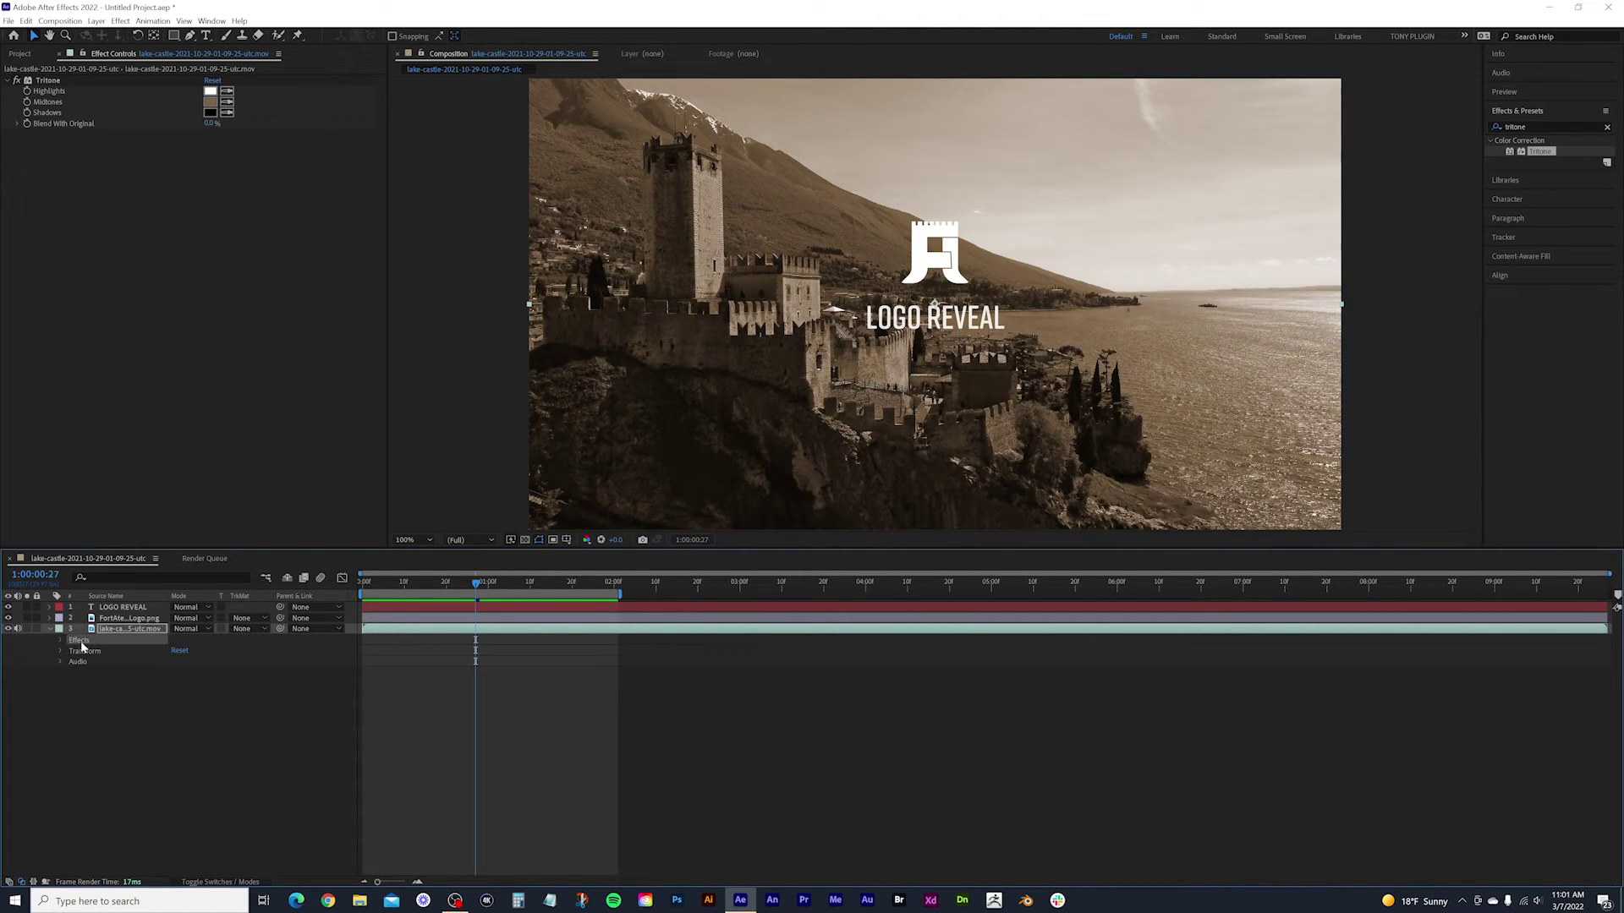
click(61, 640)
click(84, 652)
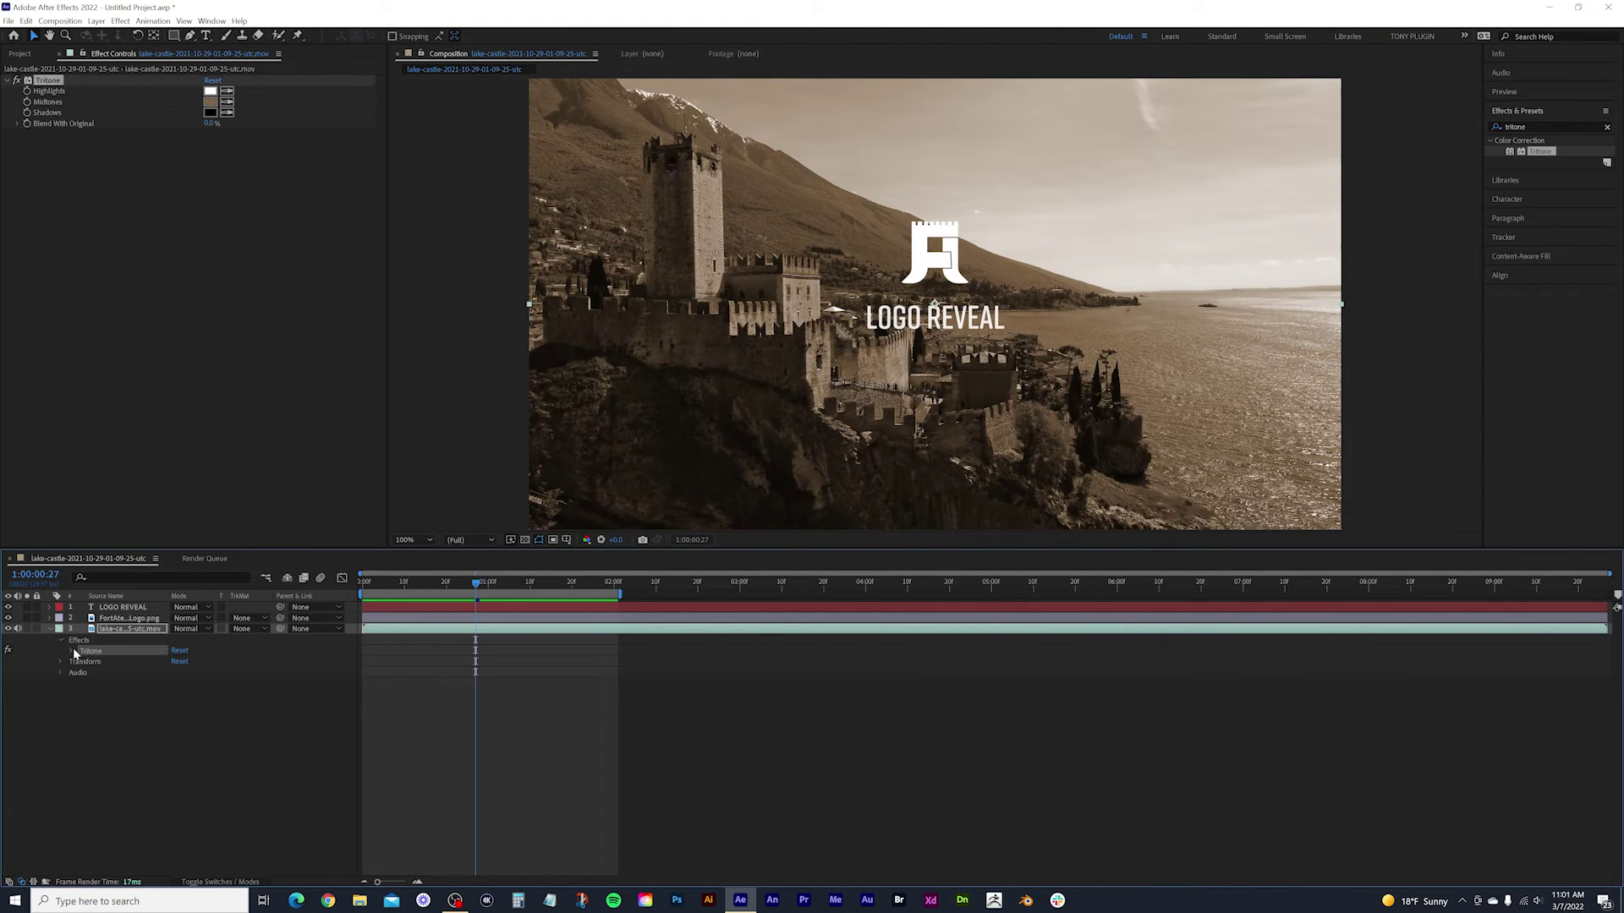
click(71, 652)
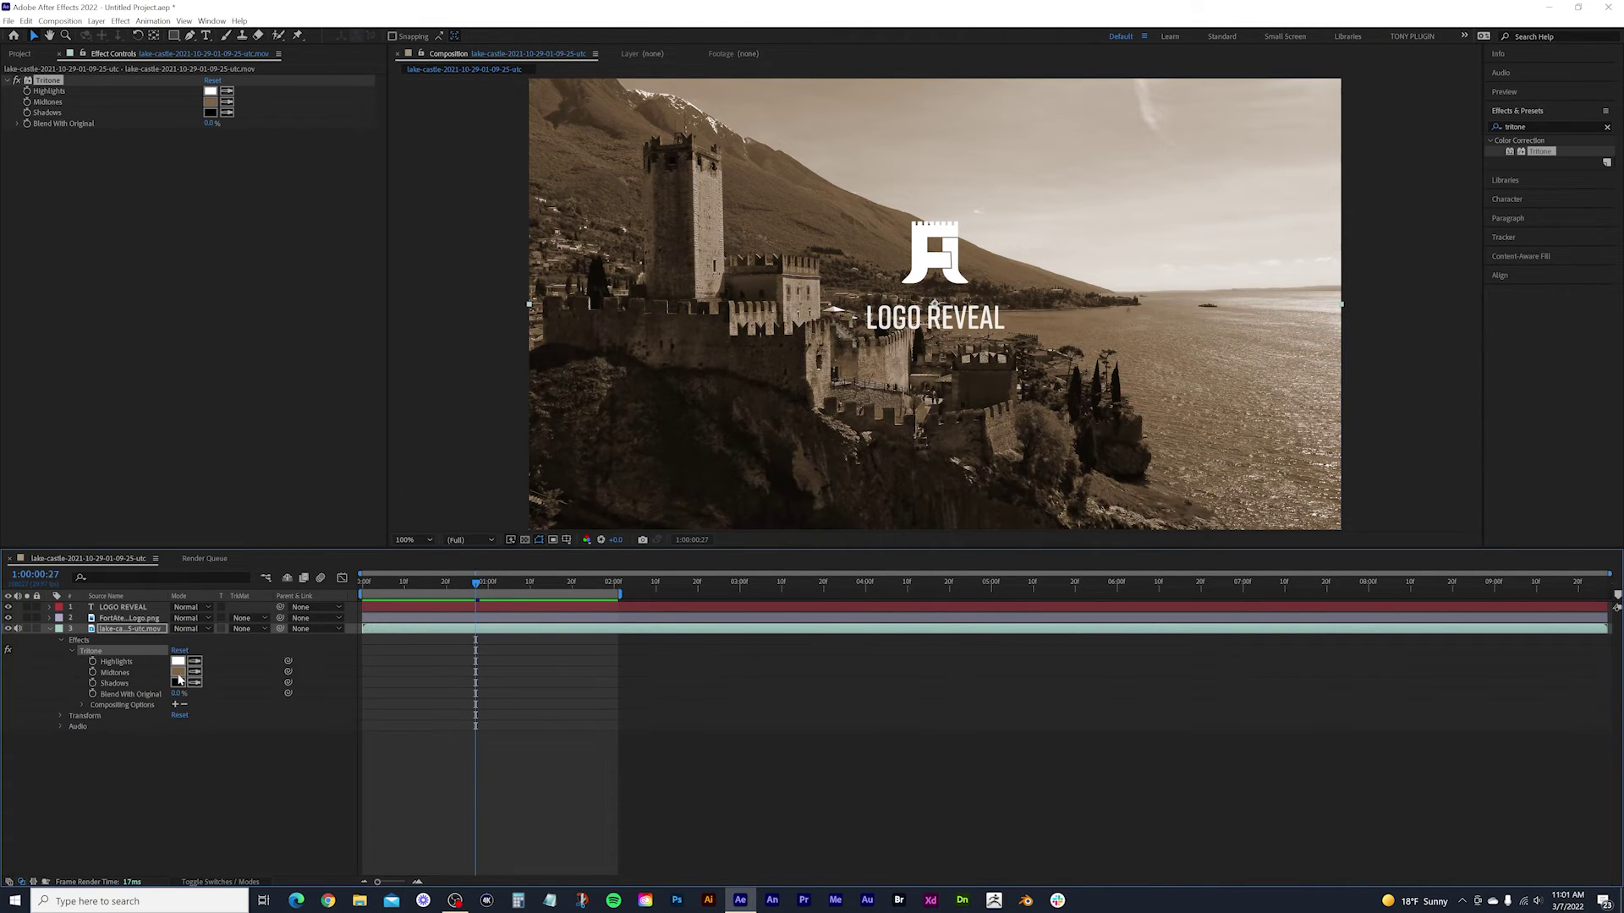
click(149, 771)
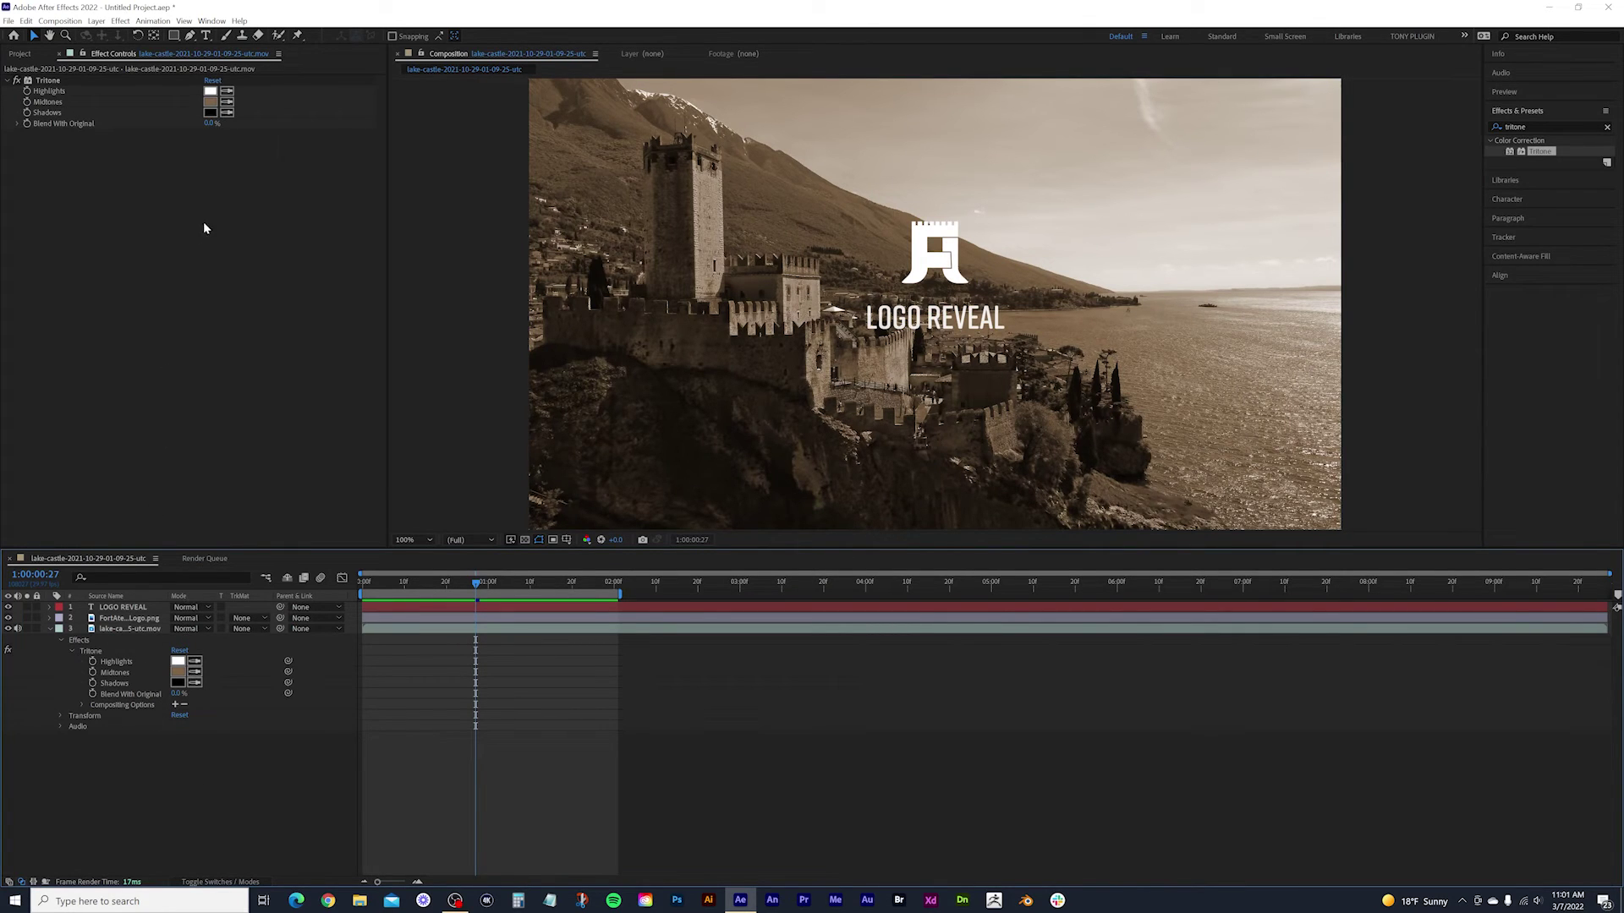
click(210, 91)
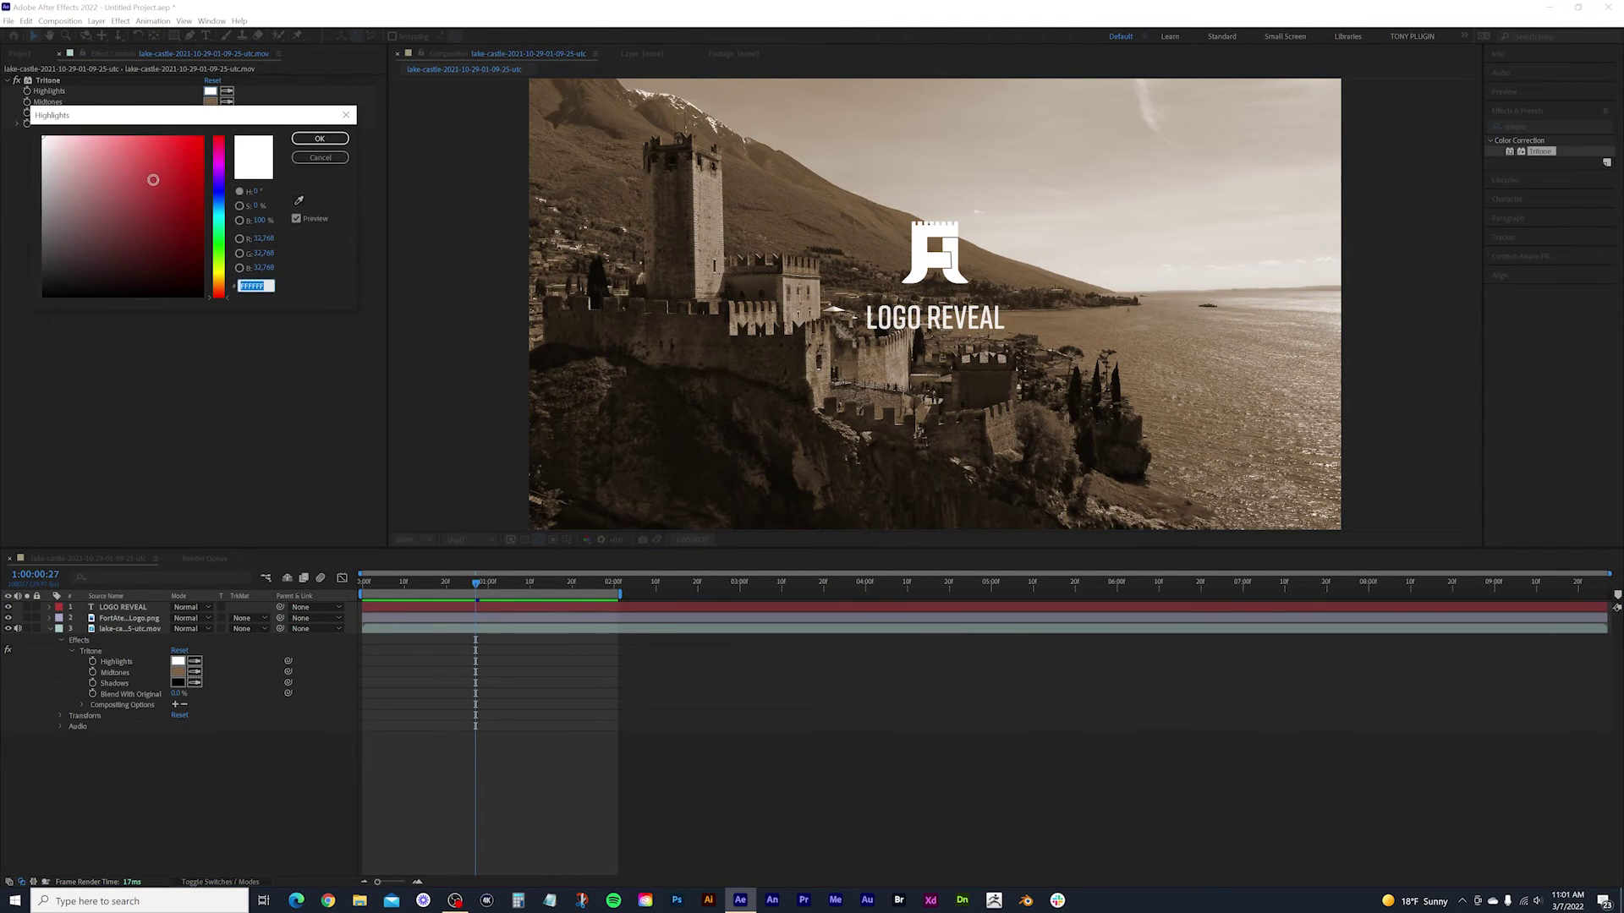
click(221, 269)
drag(155, 147, 125, 140)
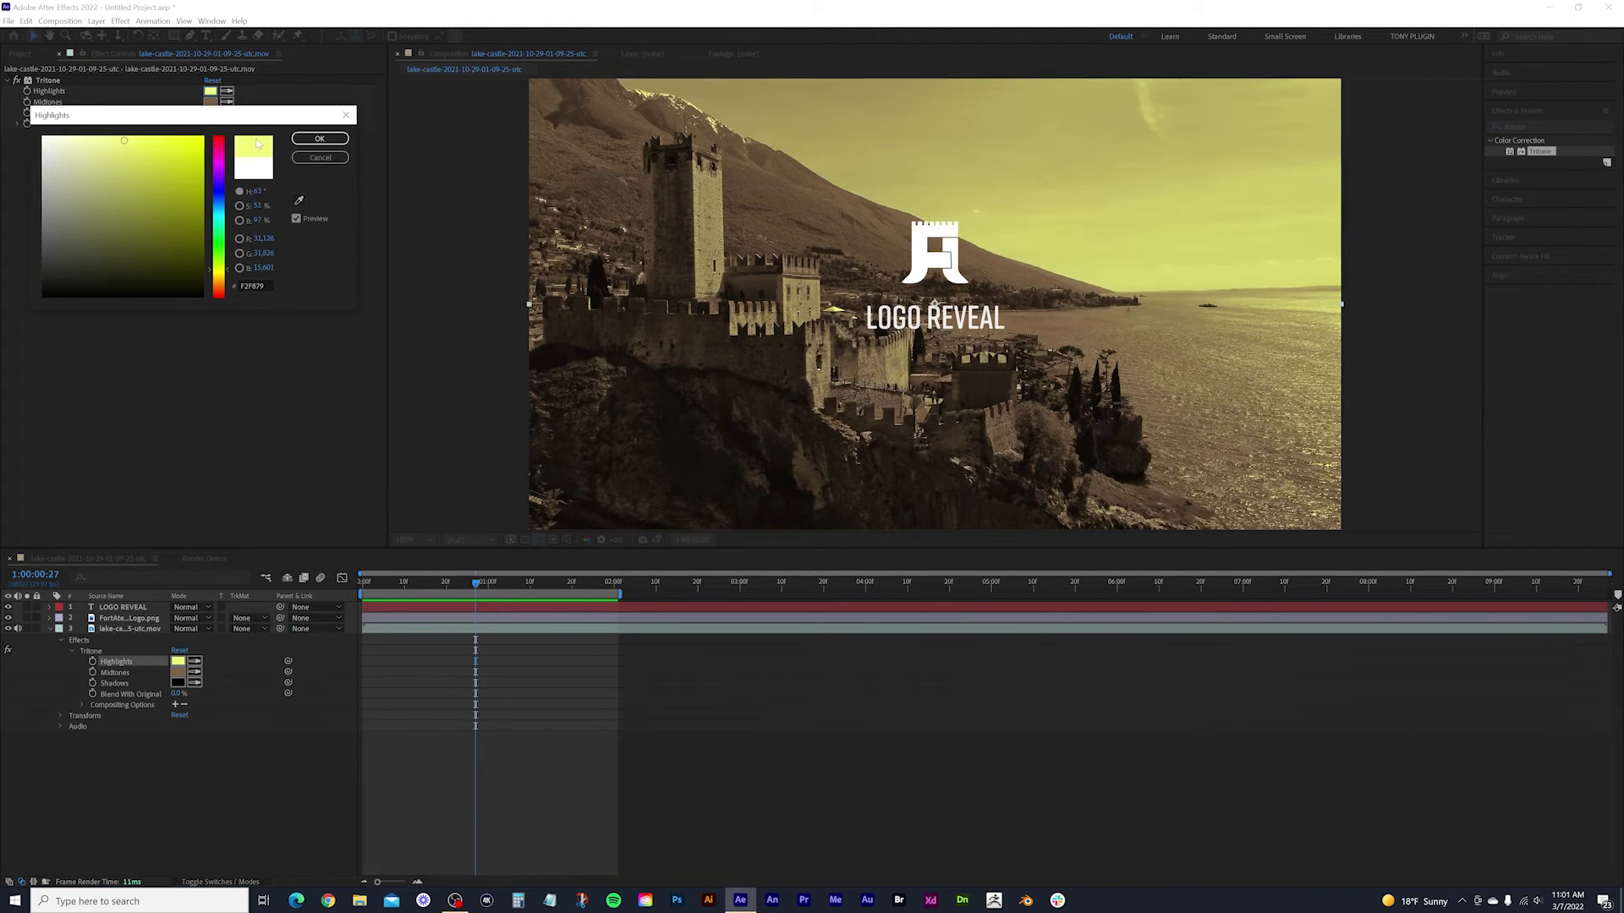
click(319, 139)
Set the Tritone Midtones to orange and the Shadows to dark reddish-brown.
click(210, 102)
click(144, 158)
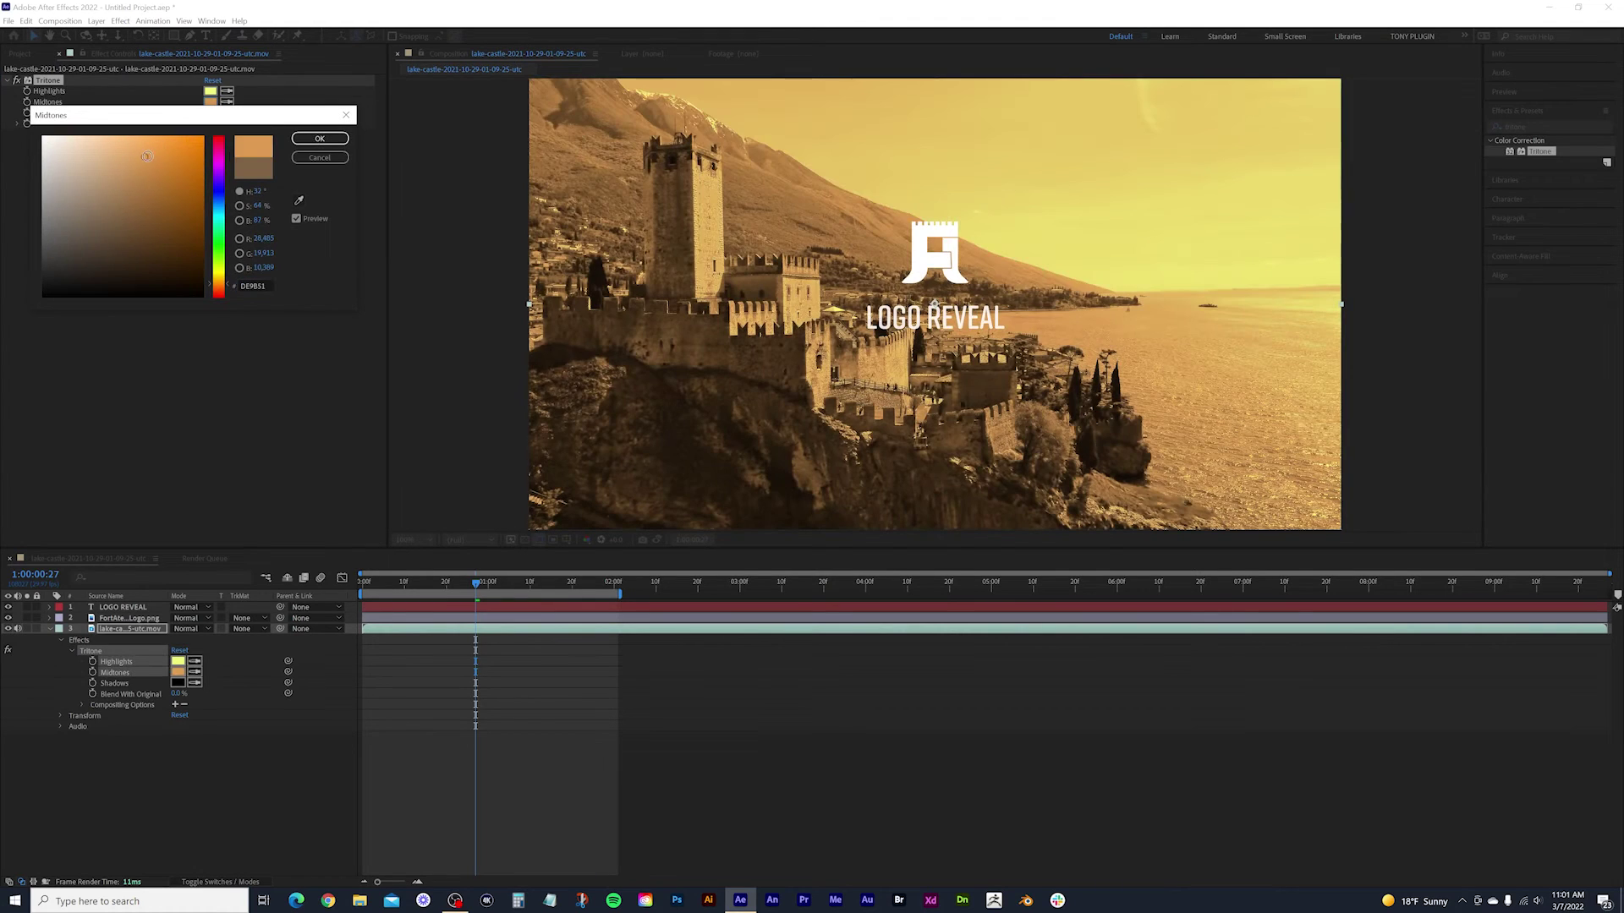
click(319, 138)
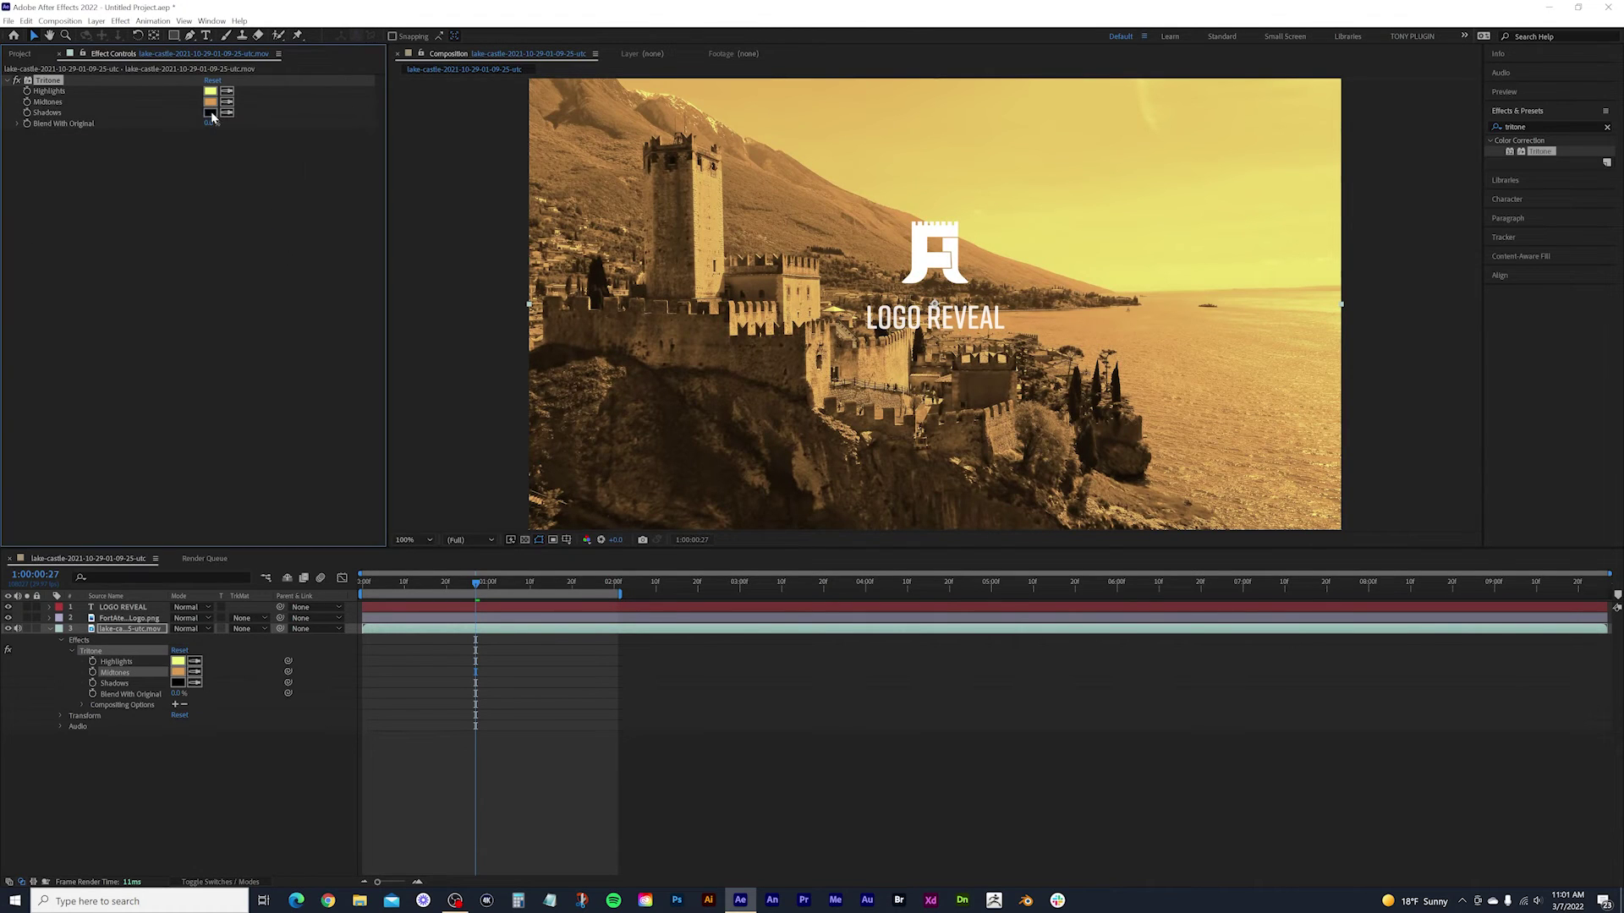
click(211, 111)
click(148, 171)
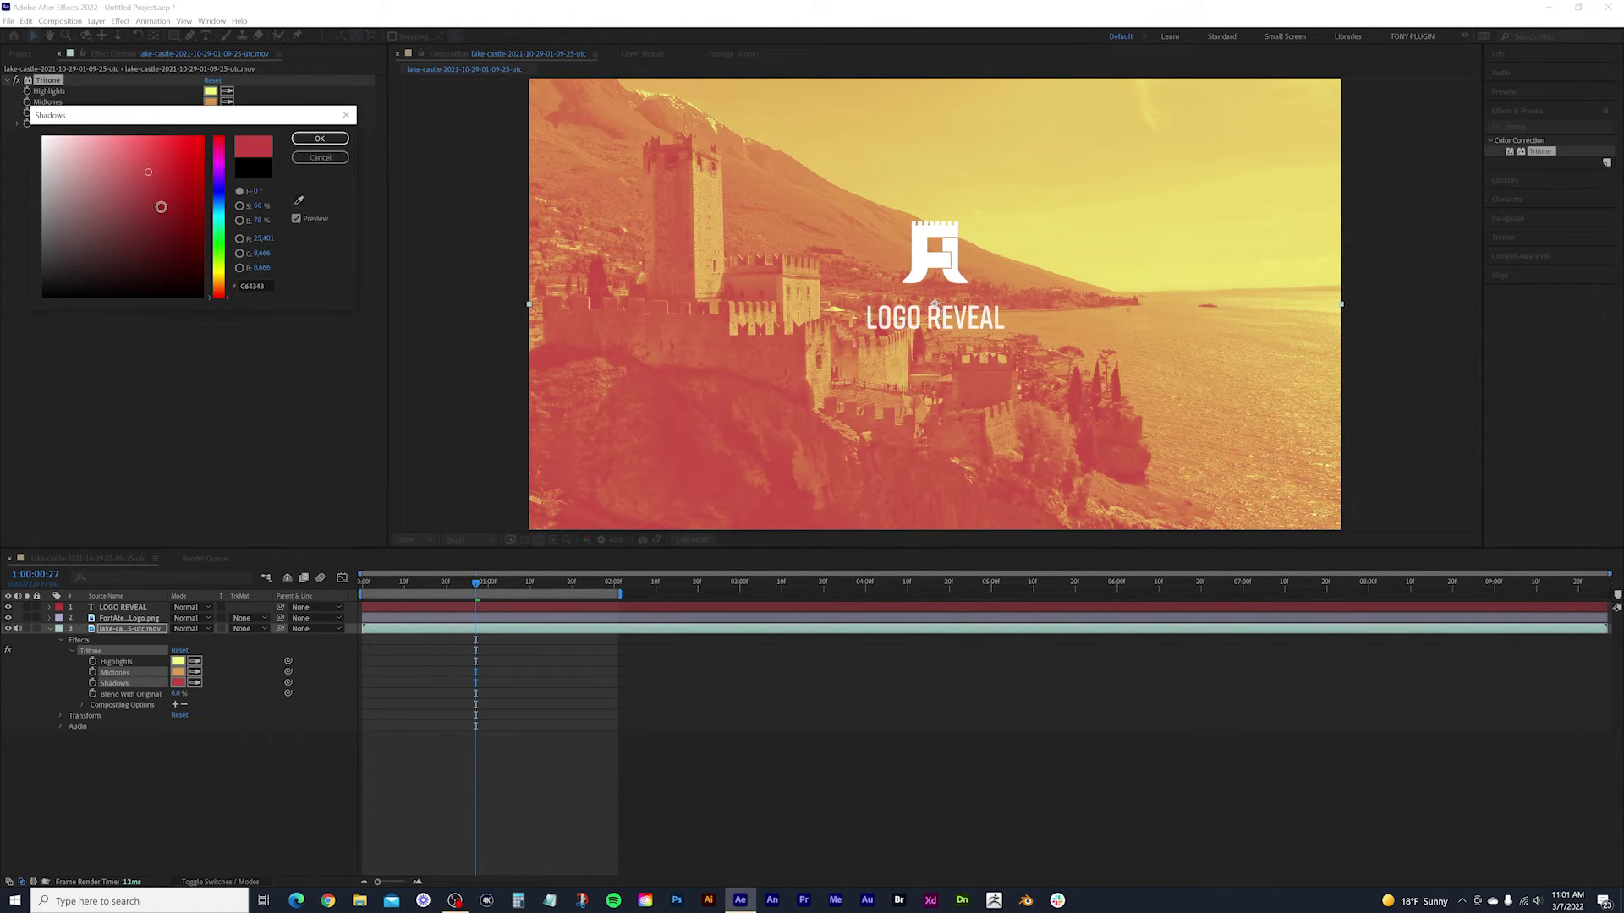
click(134, 234)
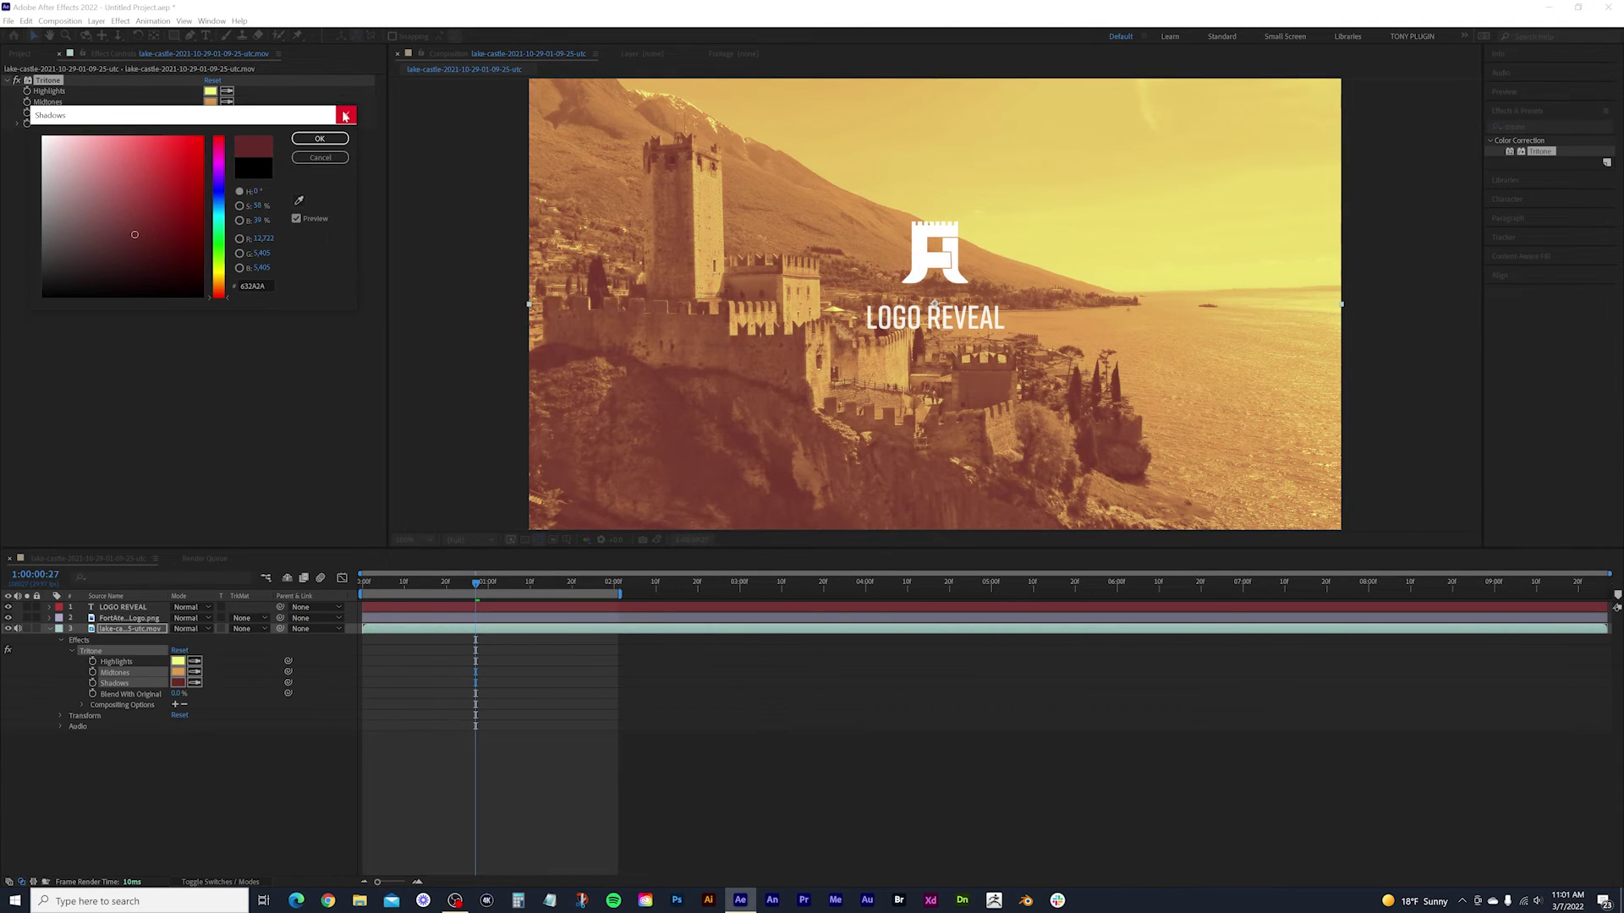
click(319, 138)
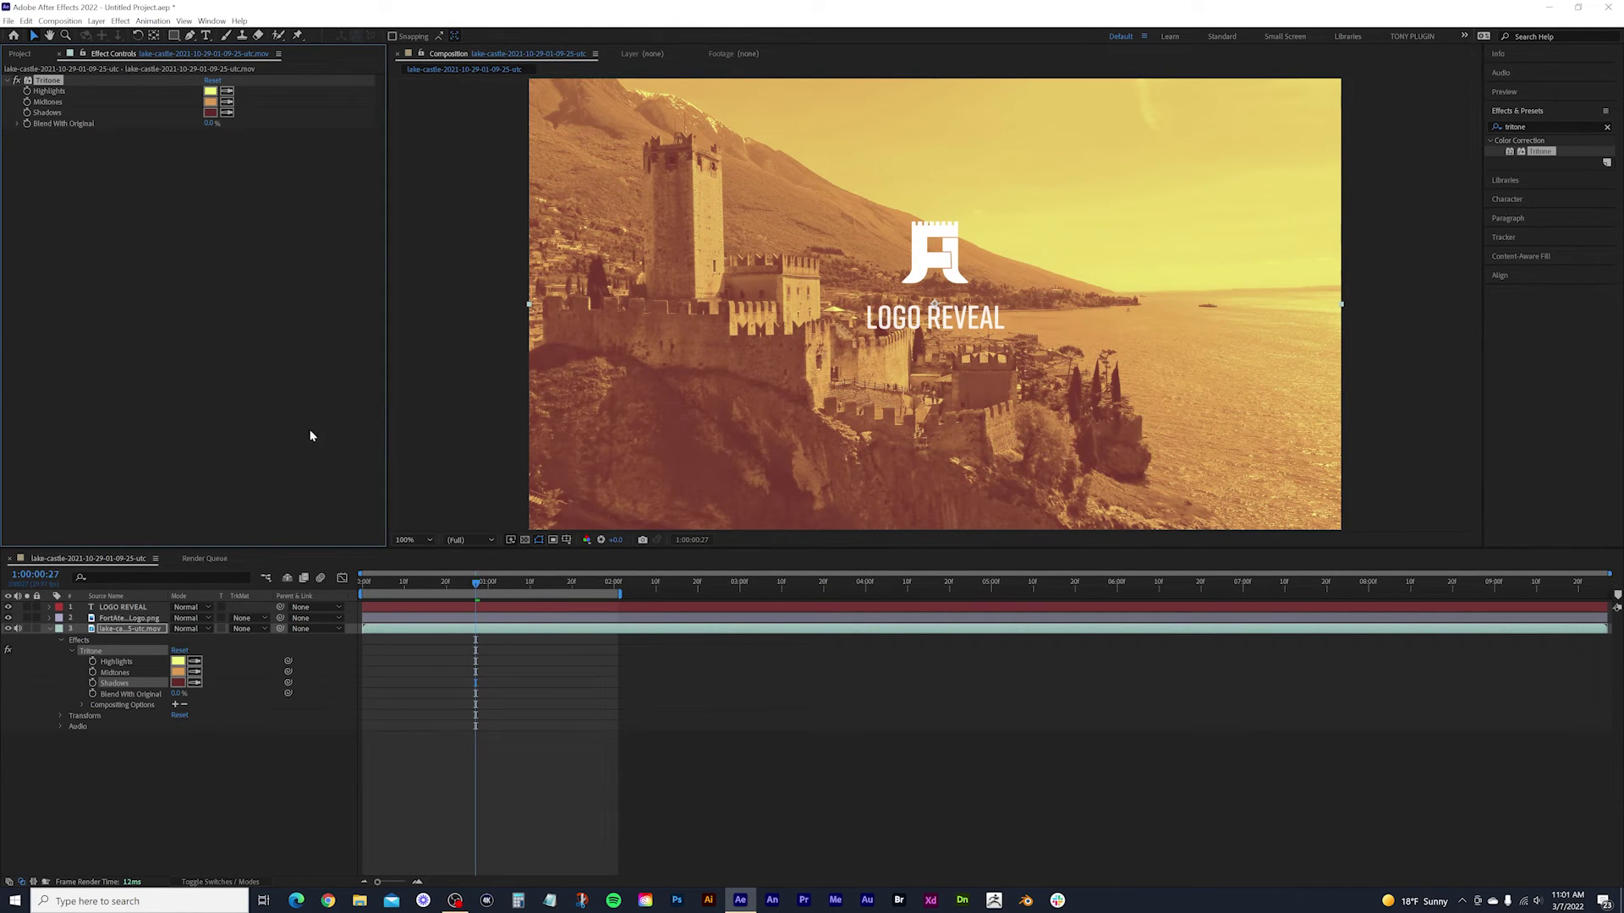
Toggle the Tritone effect off and on to compare, then preview the tinted composition.
drag(476, 589, 443, 590)
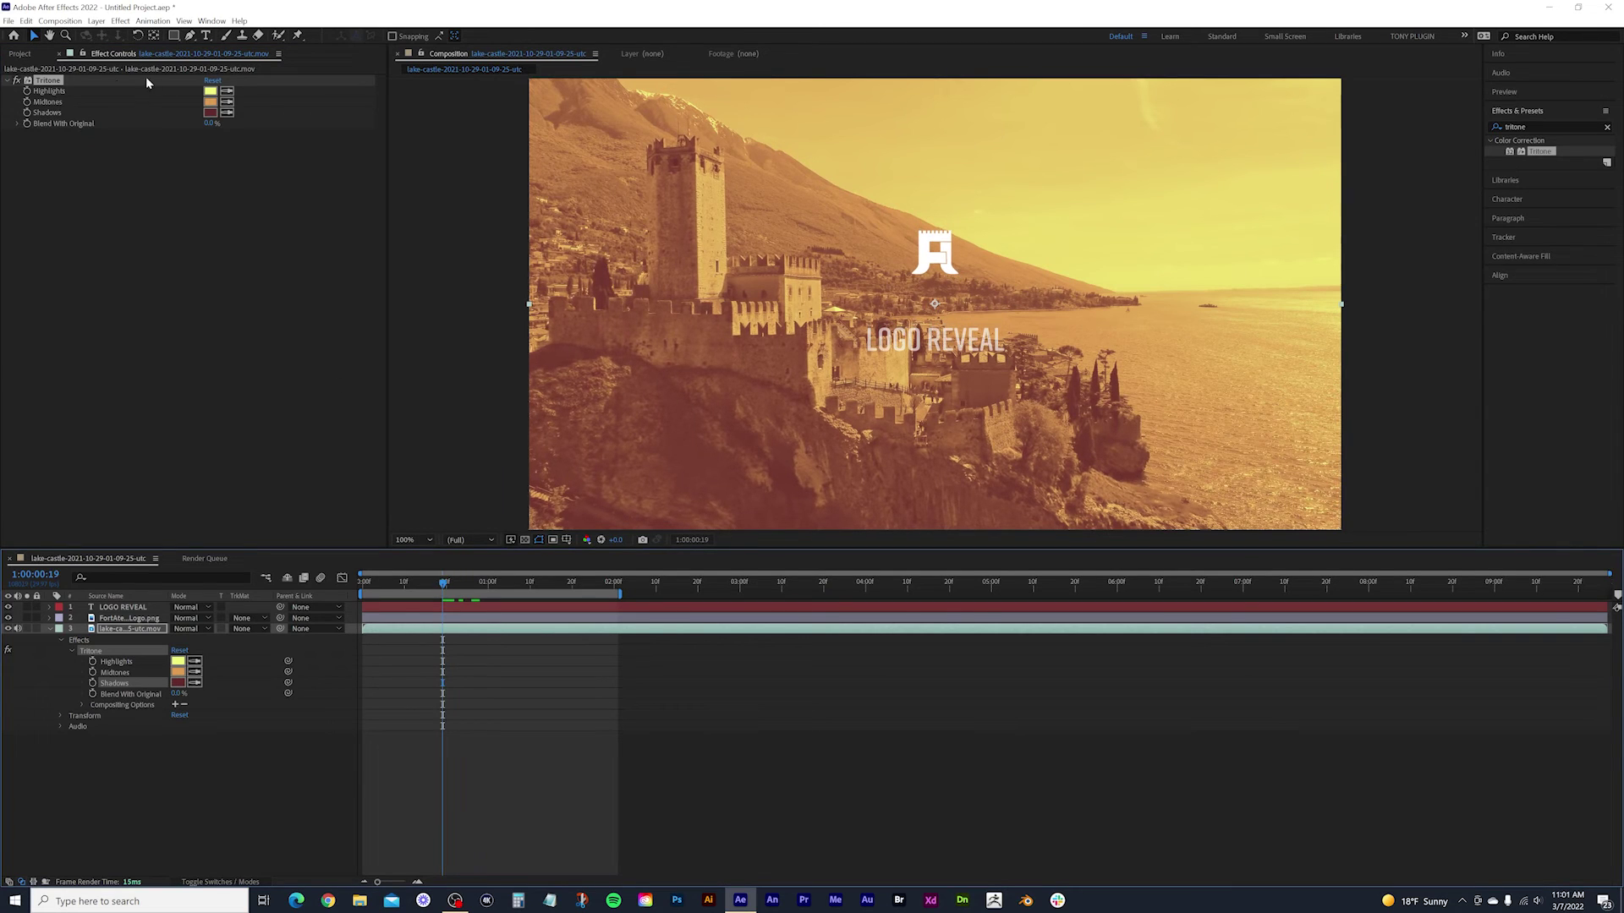
click(18, 81)
click(19, 81)
click(19, 81)
click(19, 81)
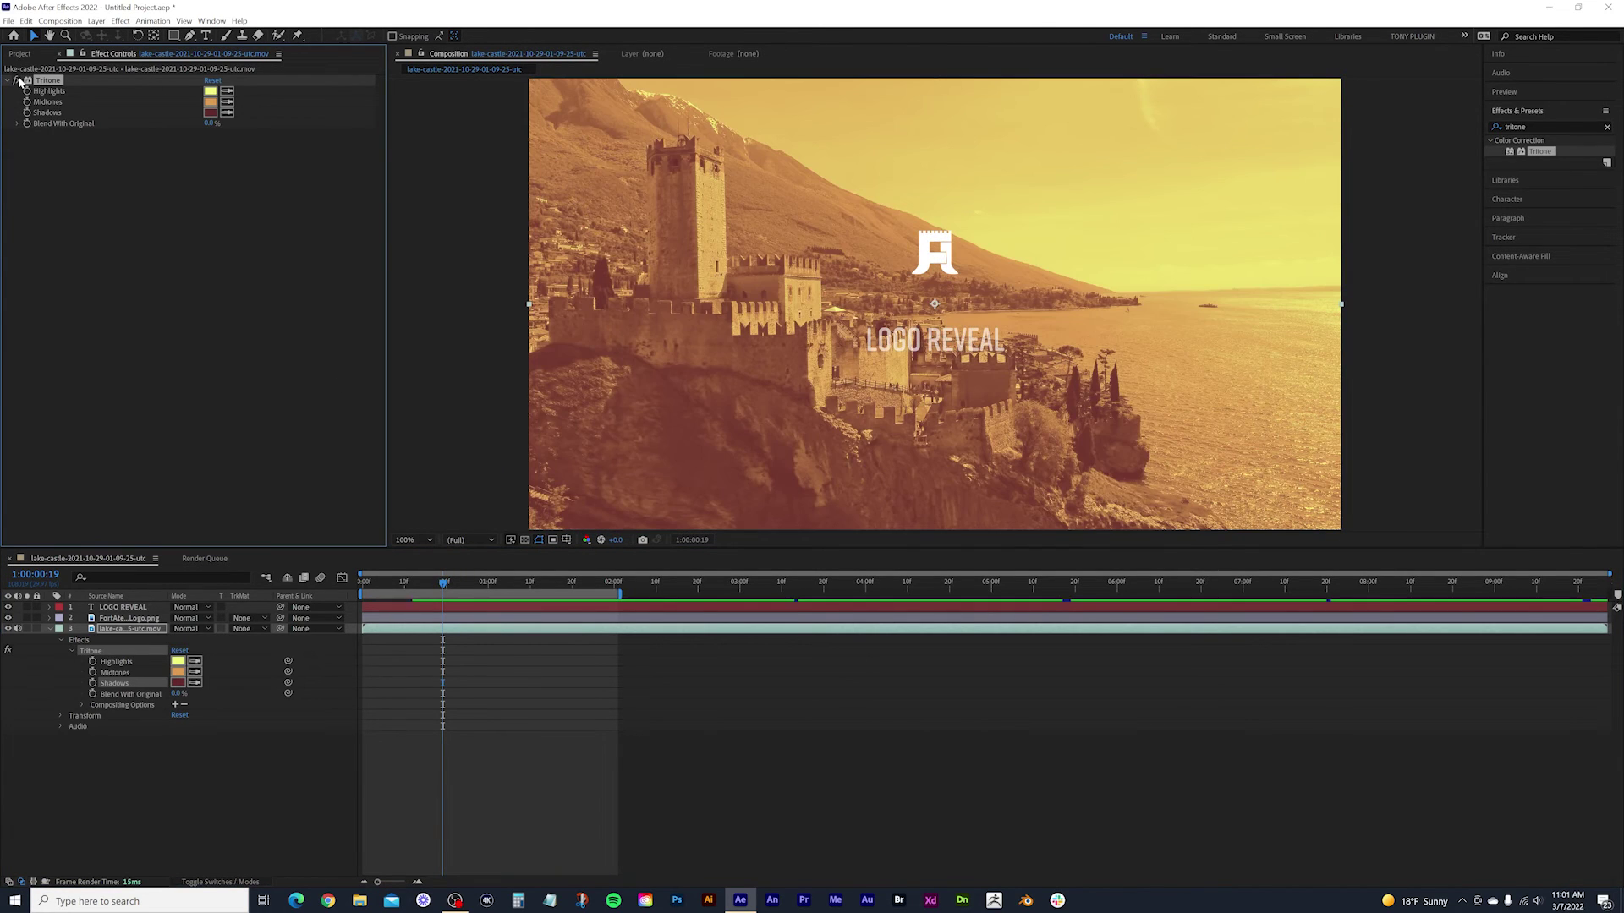
click(9, 651)
click(9, 651)
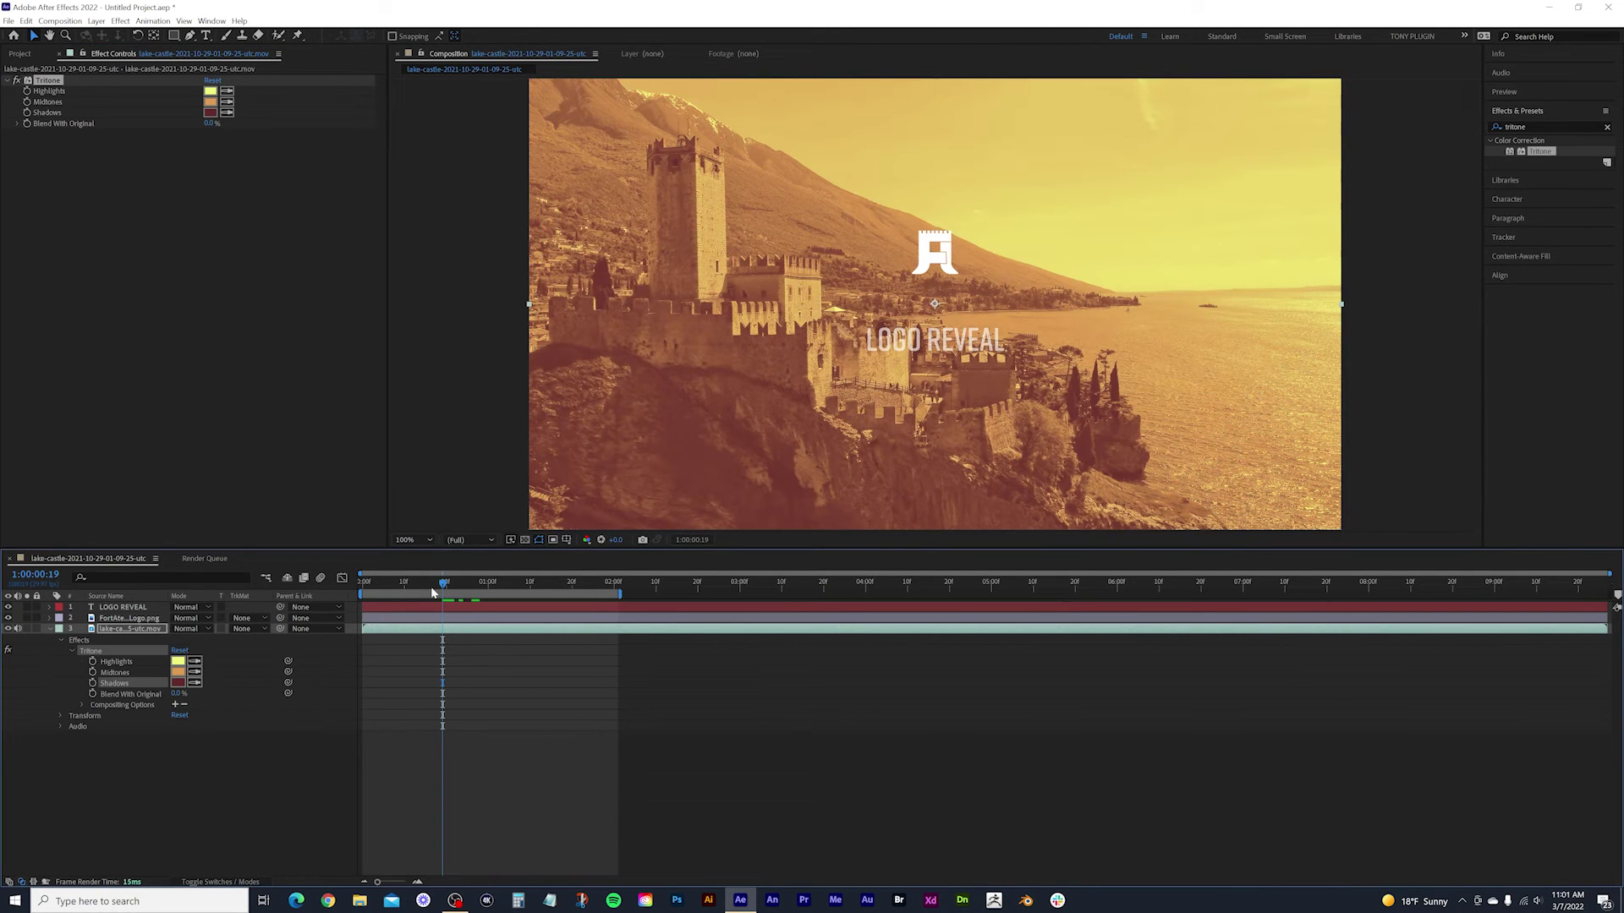
key(space)
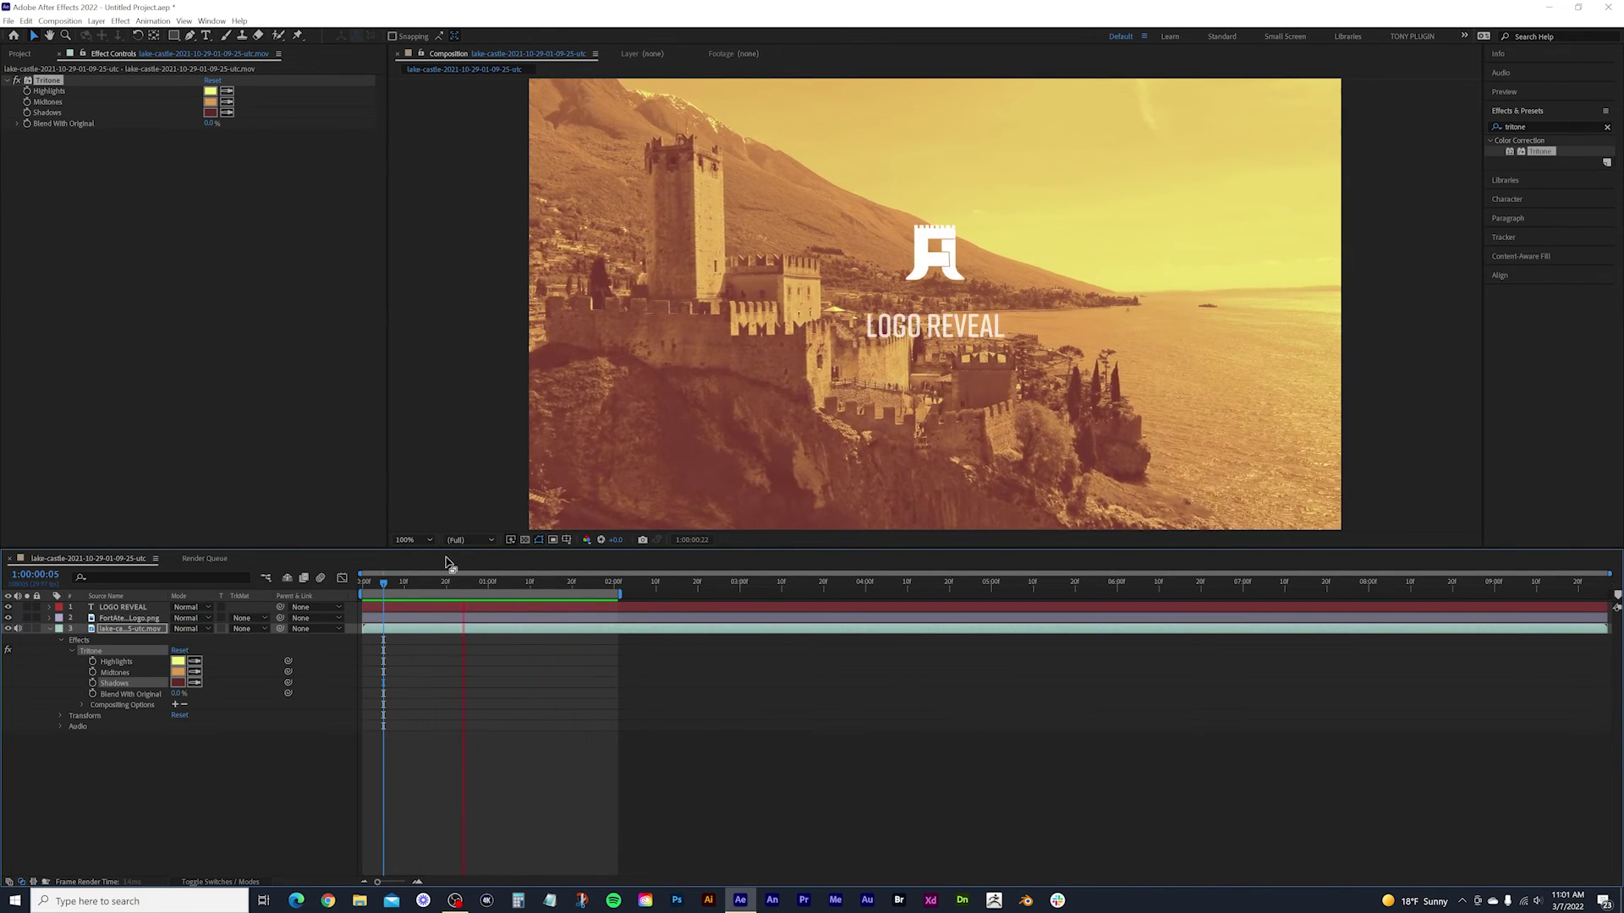
key(space)
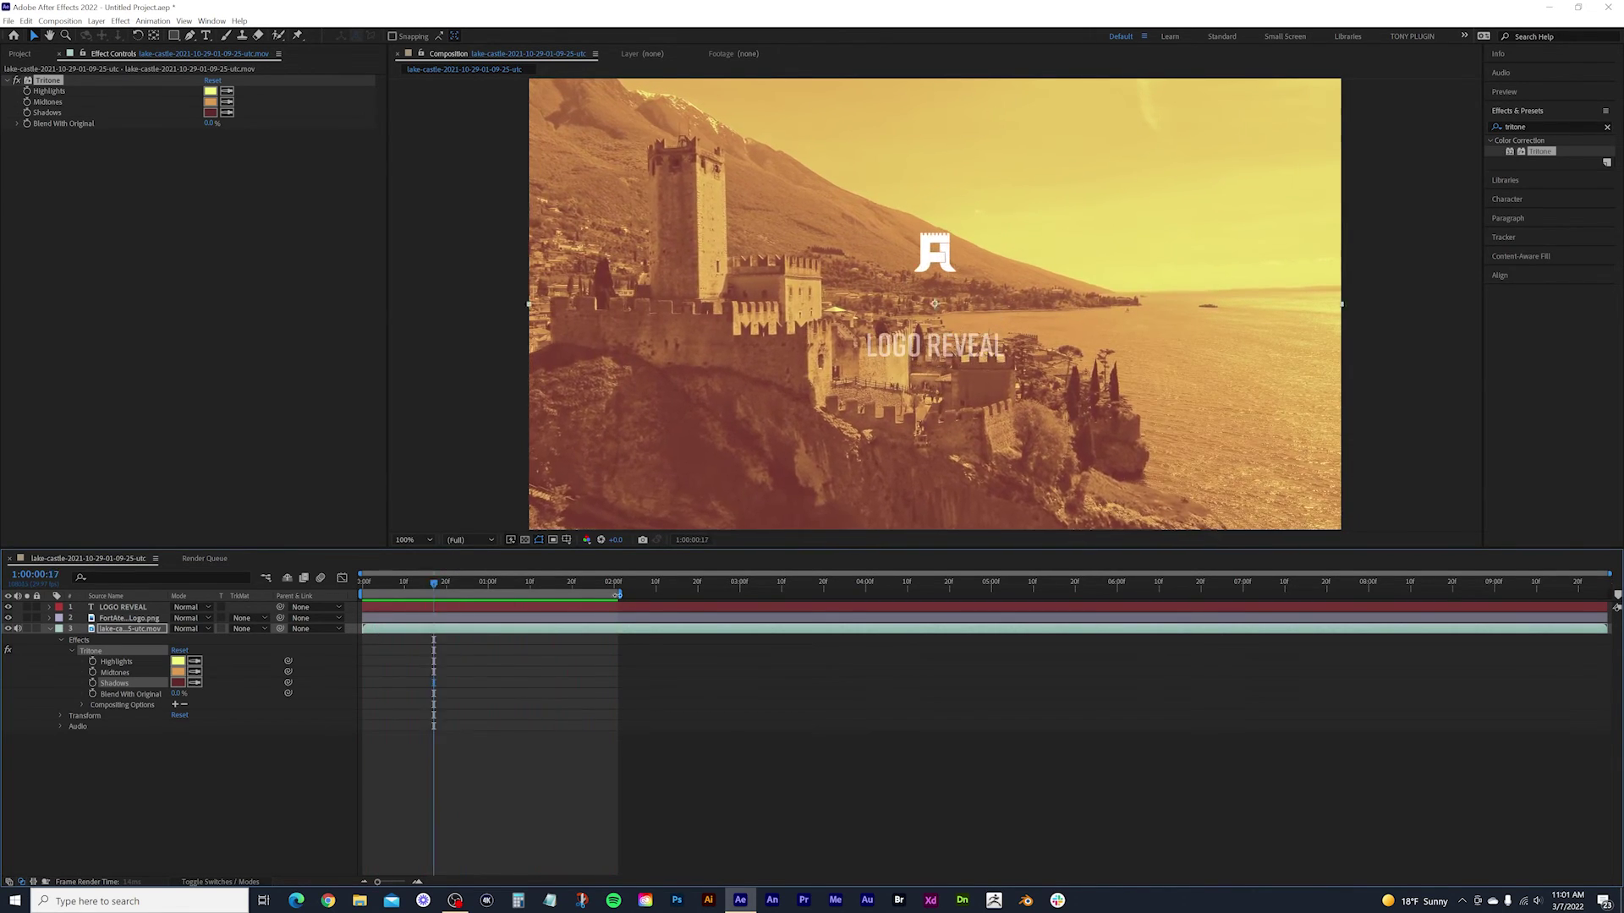
Extend the work area to the full timeline and preview the reveal from frame 0.
drag(618, 594, 1612, 595)
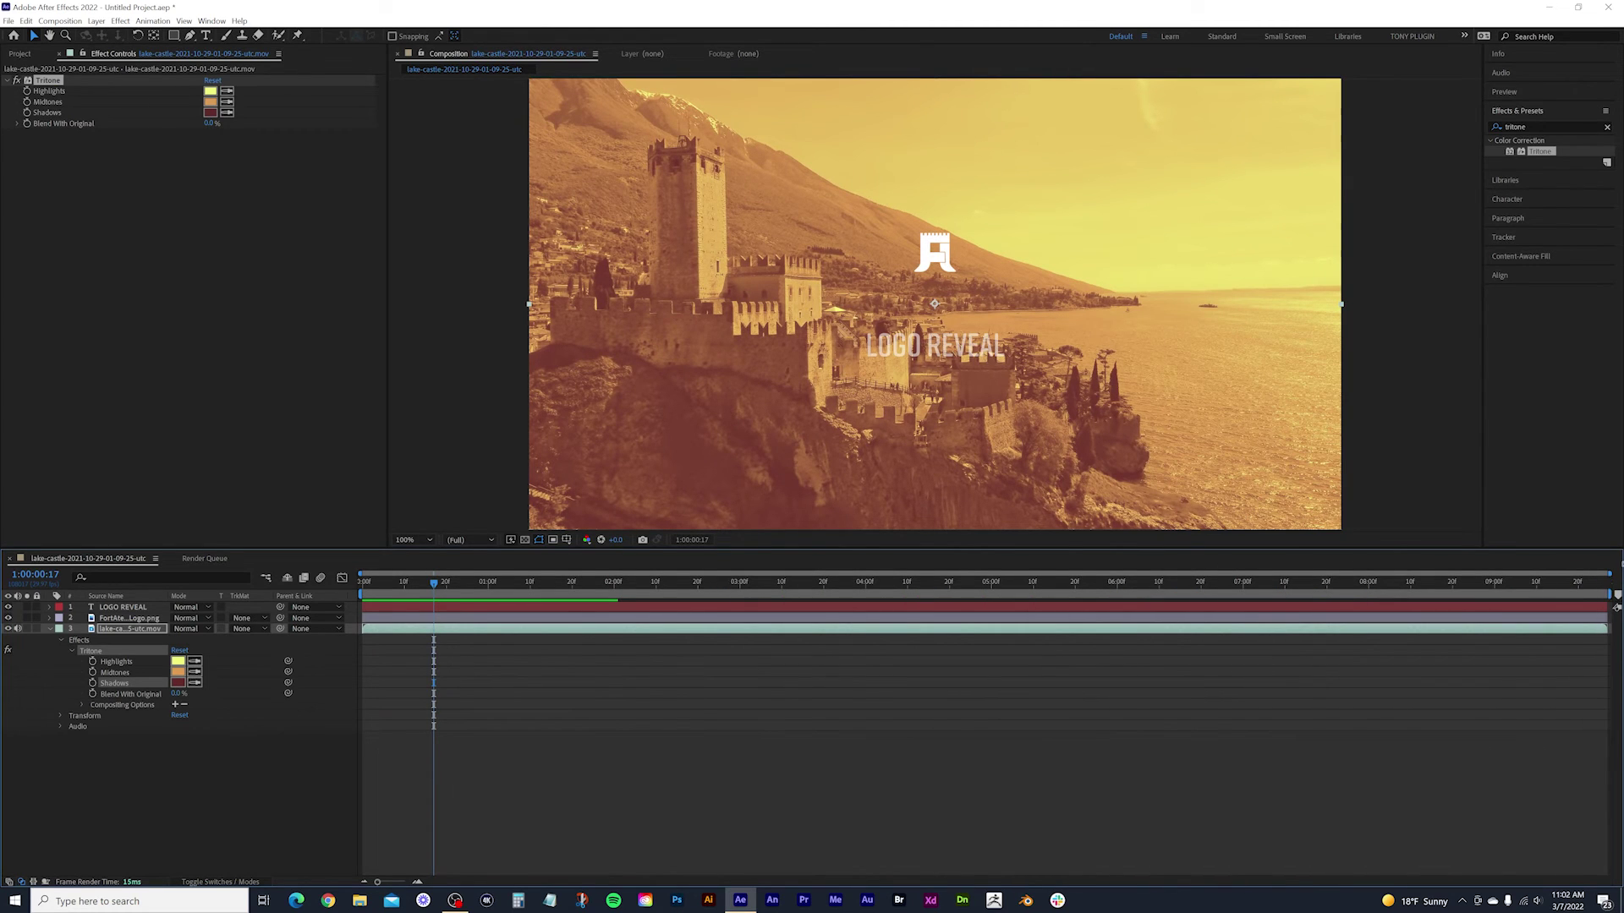
drag(434, 582, 363, 582)
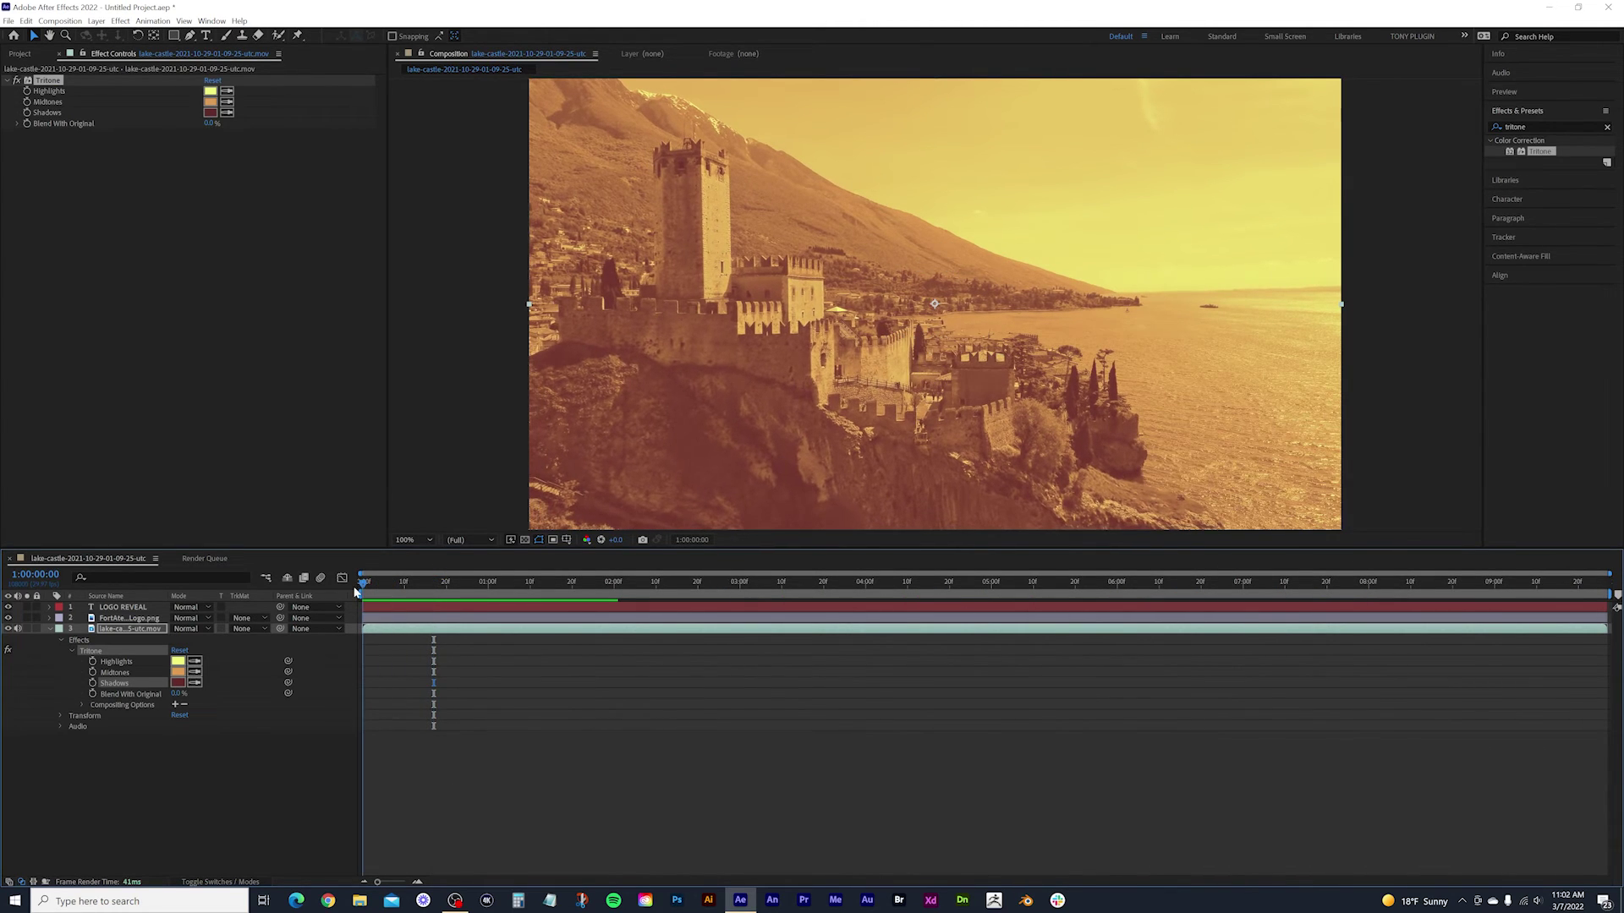
click(446, 435)
key(space)
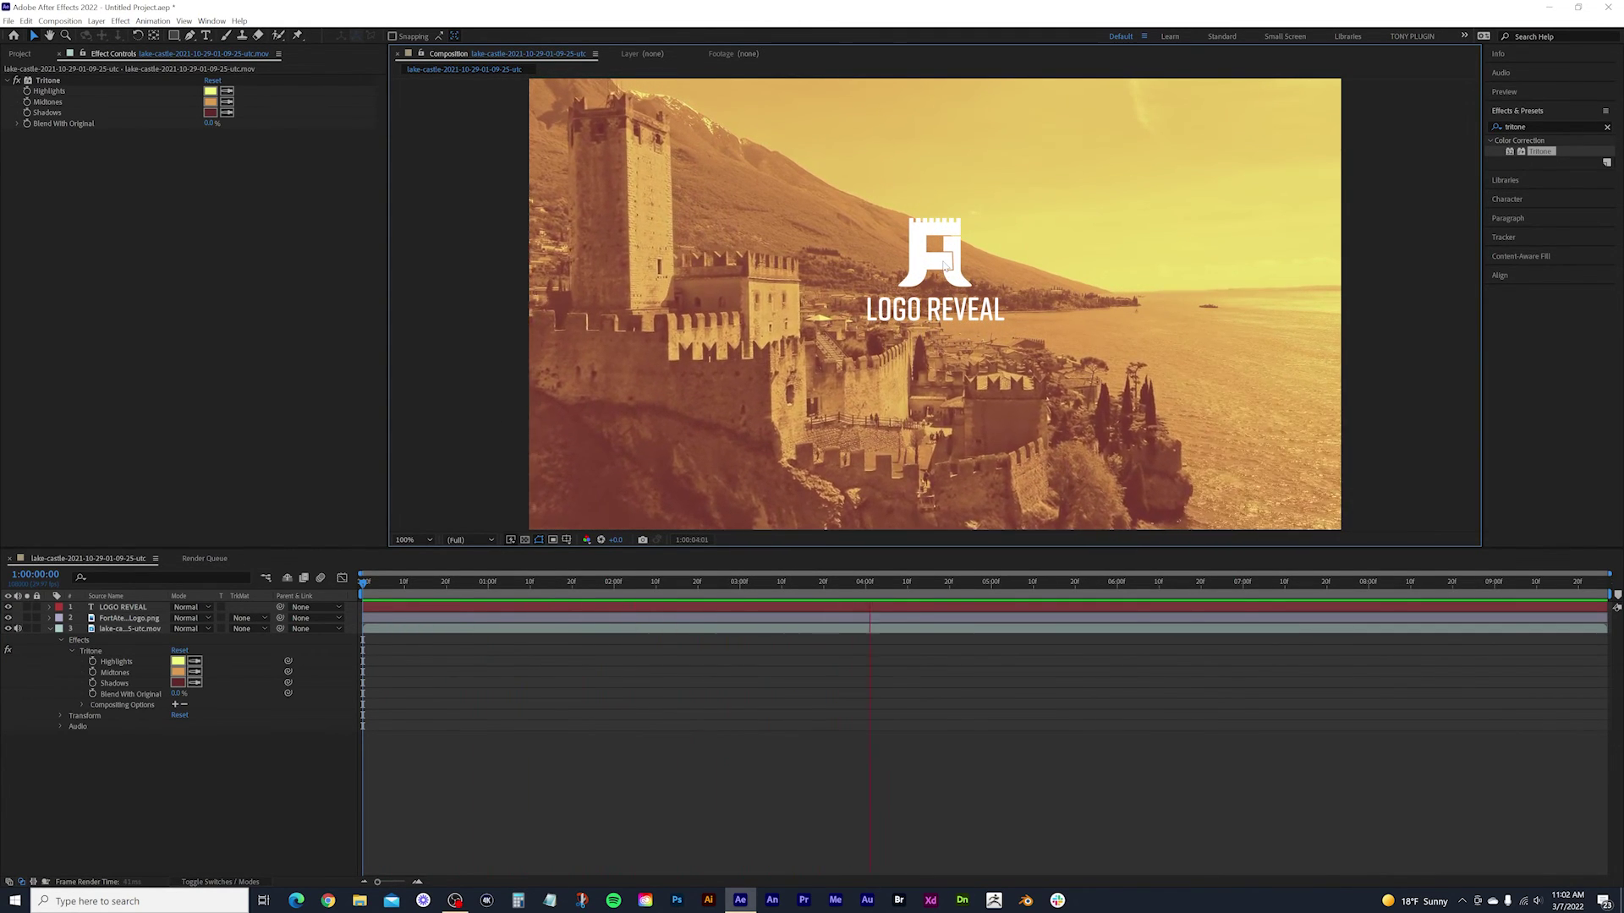
key(space)
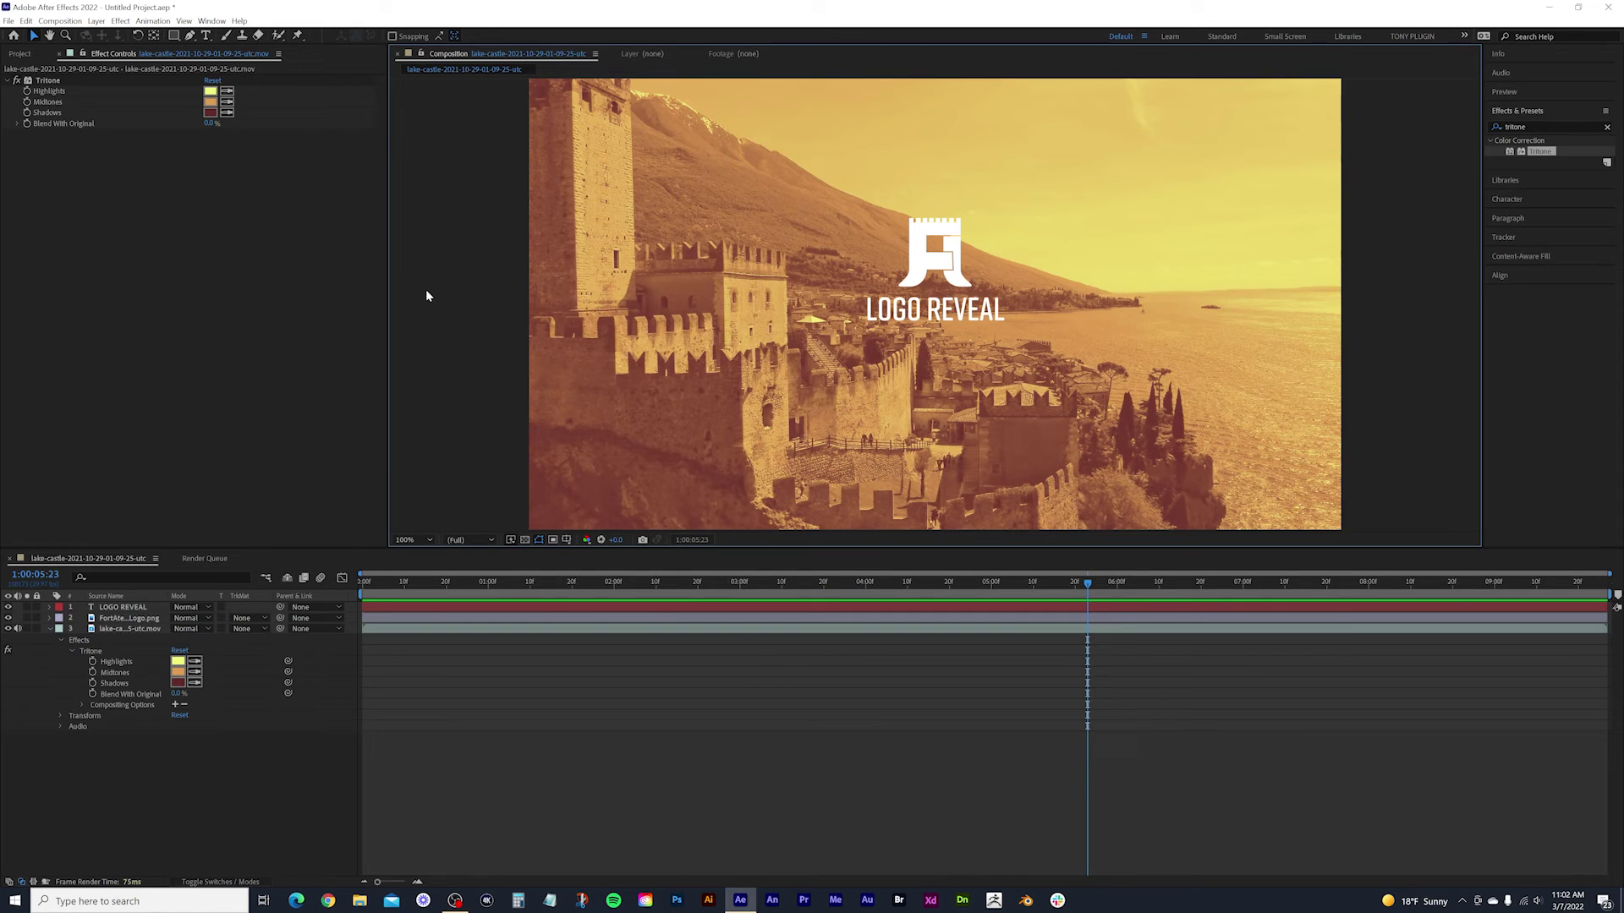
click(366, 584)
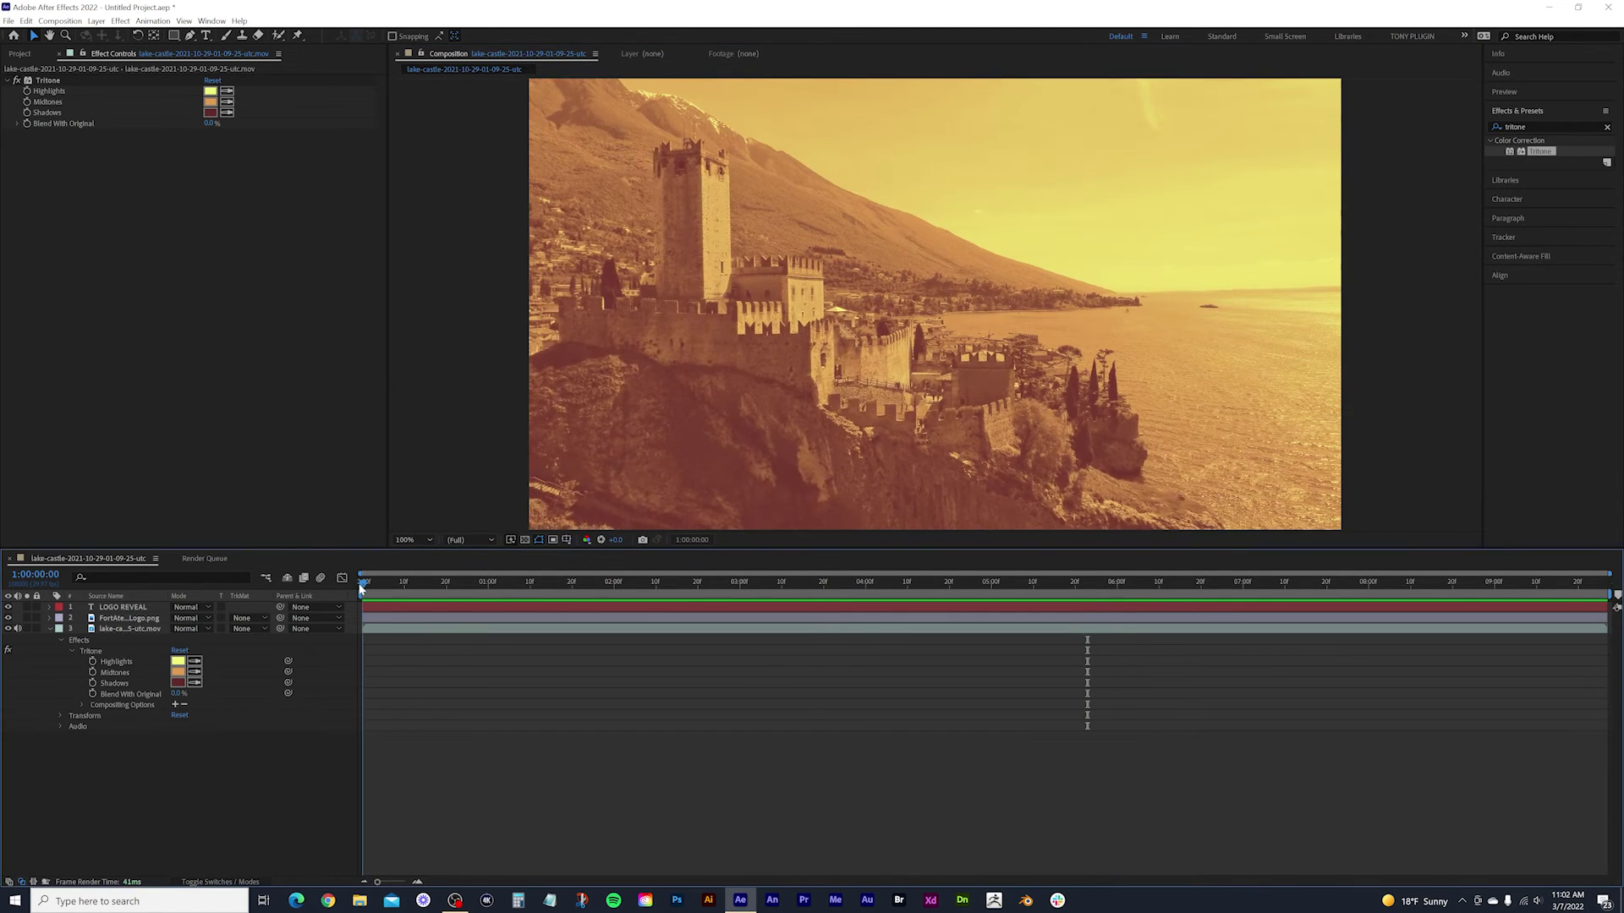
key(space)
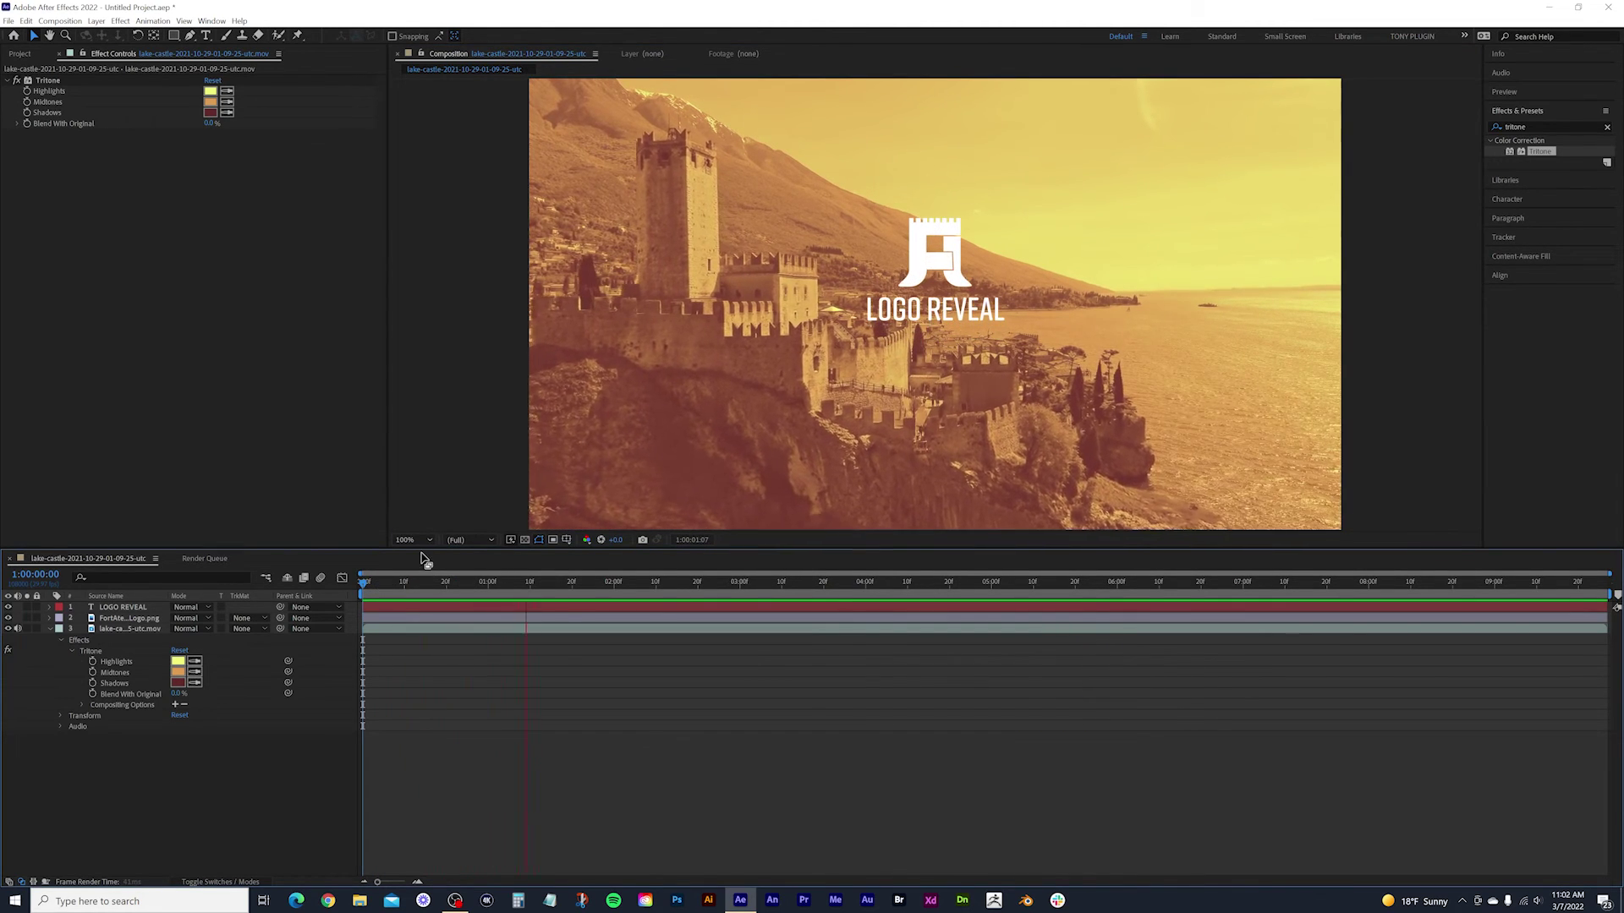
click(453, 421)
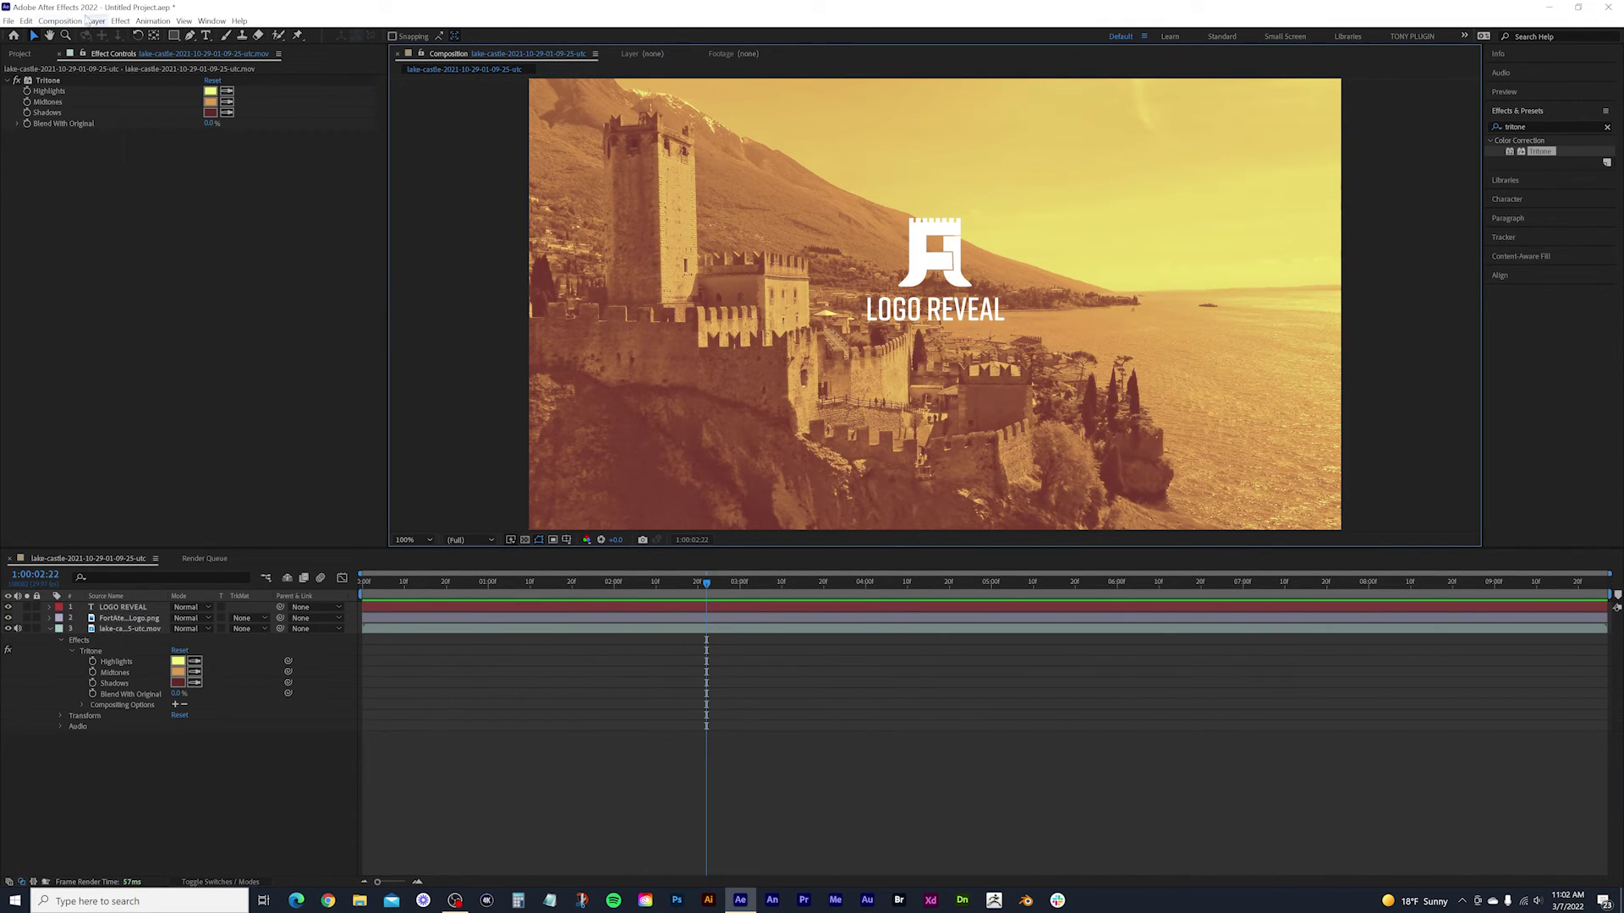
Add the castle composition to the Render Queue and open its Output Module settings.
click(60, 21)
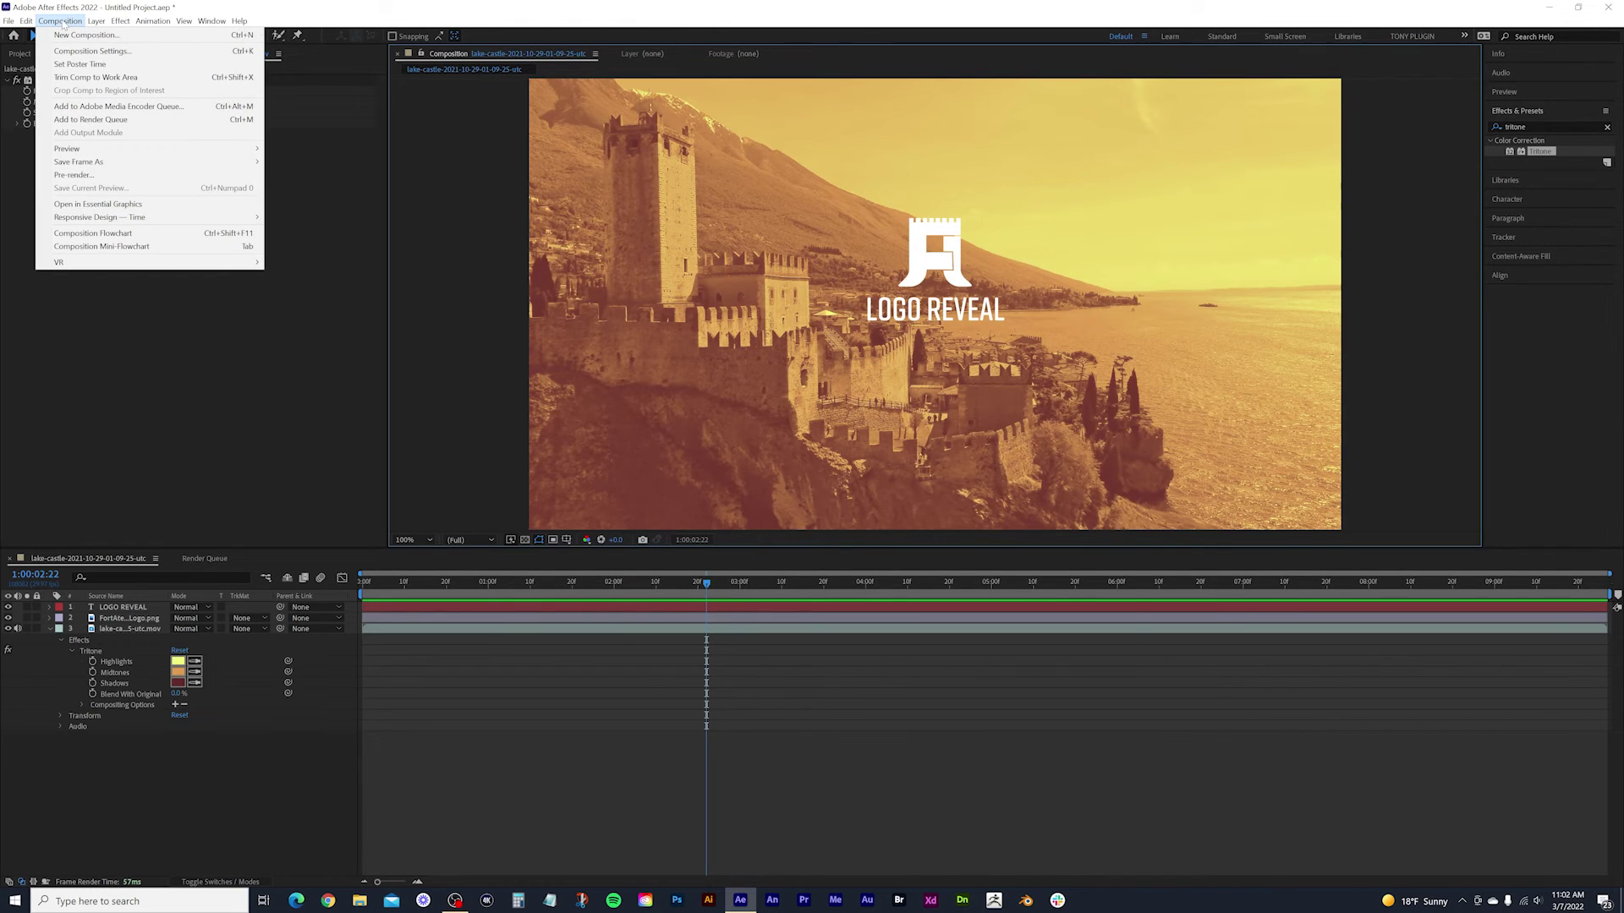
click(123, 123)
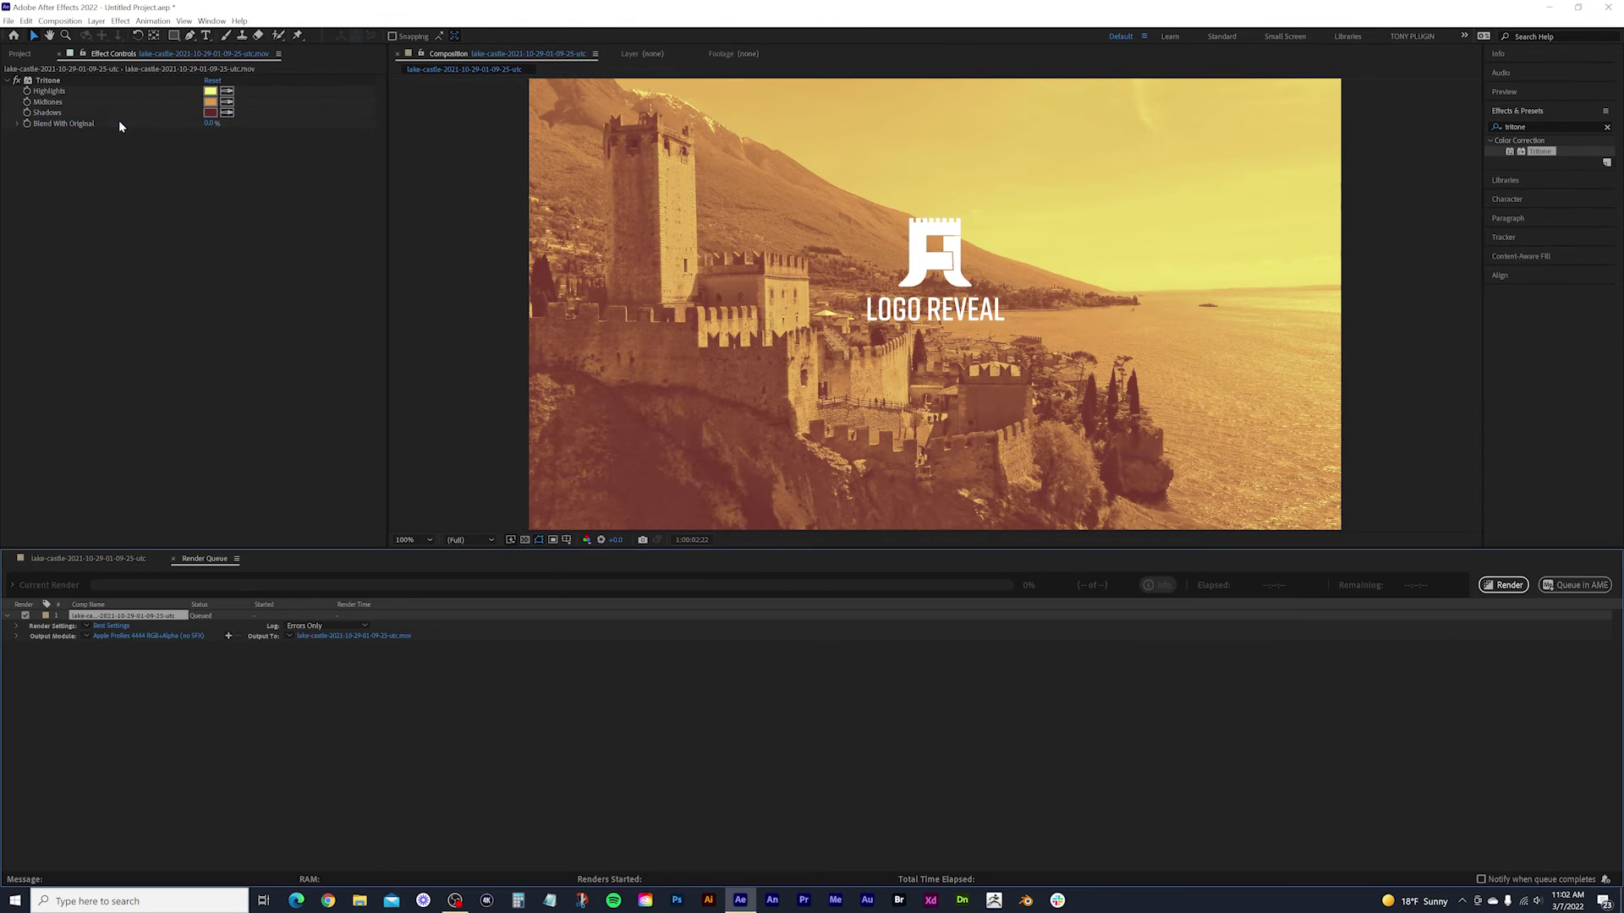
click(147, 711)
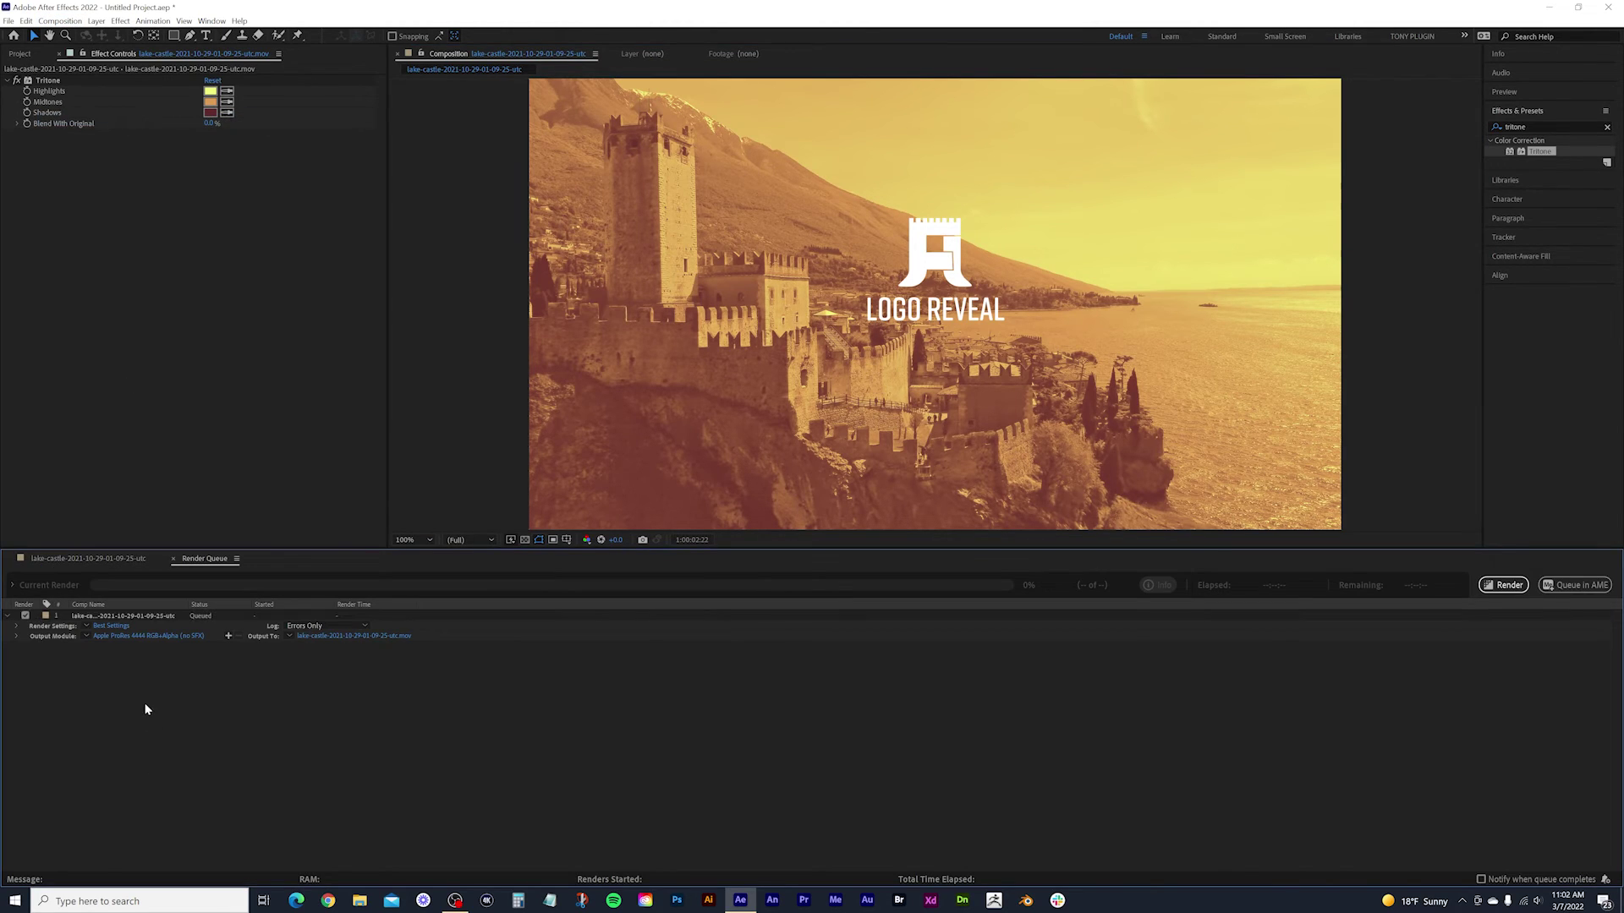
click(119, 637)
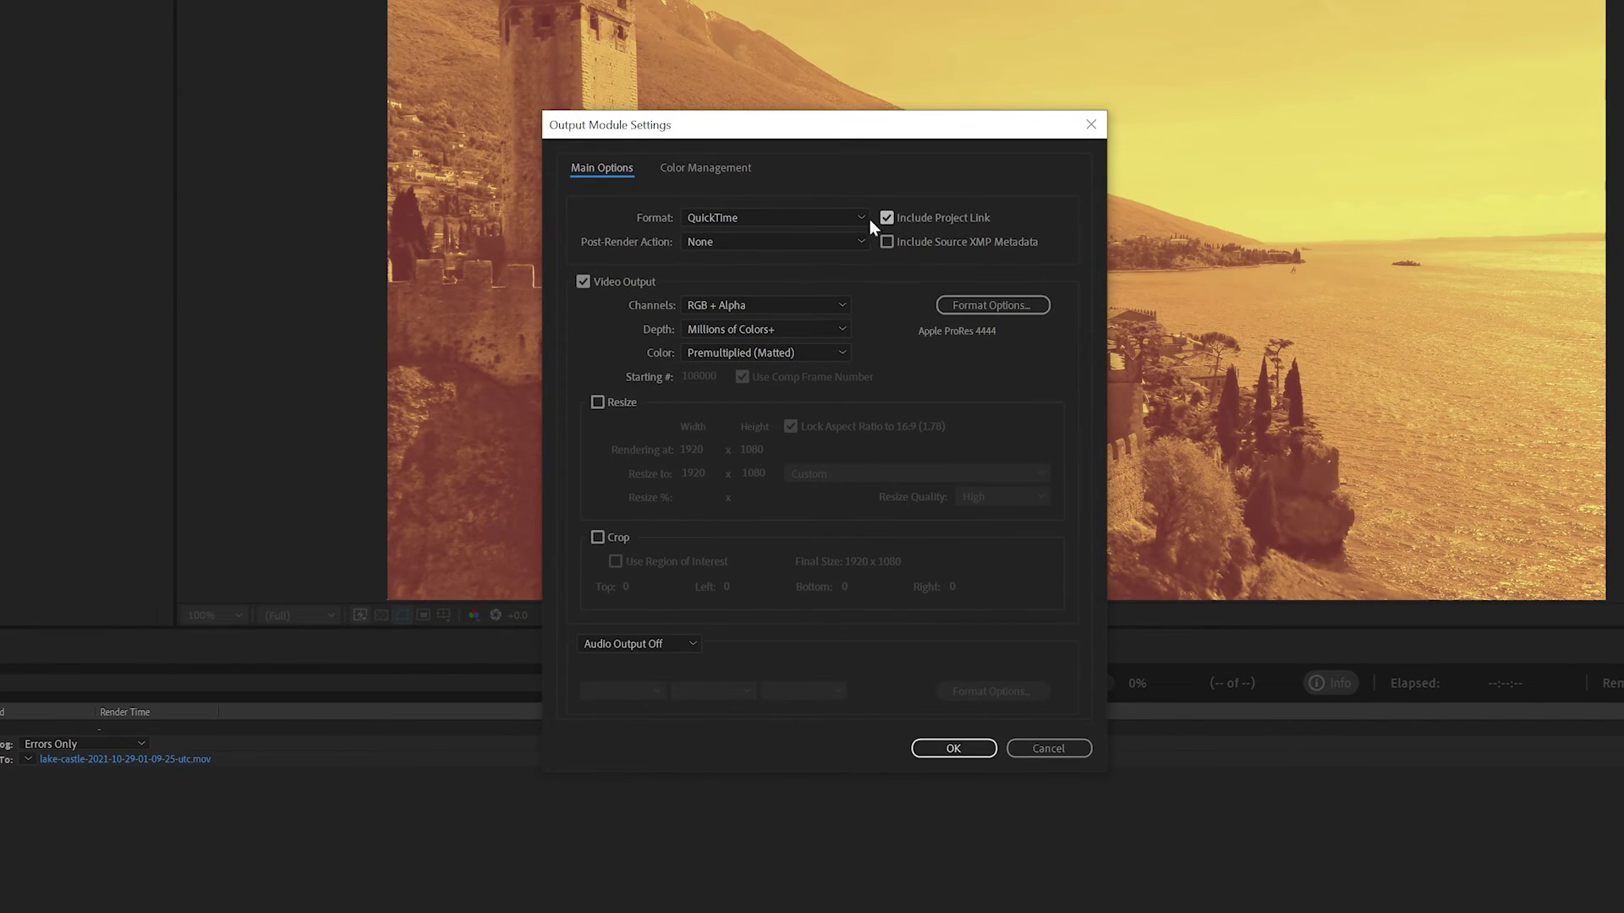
Set the output to QuickTime with the Apple ProRes 422 HQ codec and audio output off.
click(805, 216)
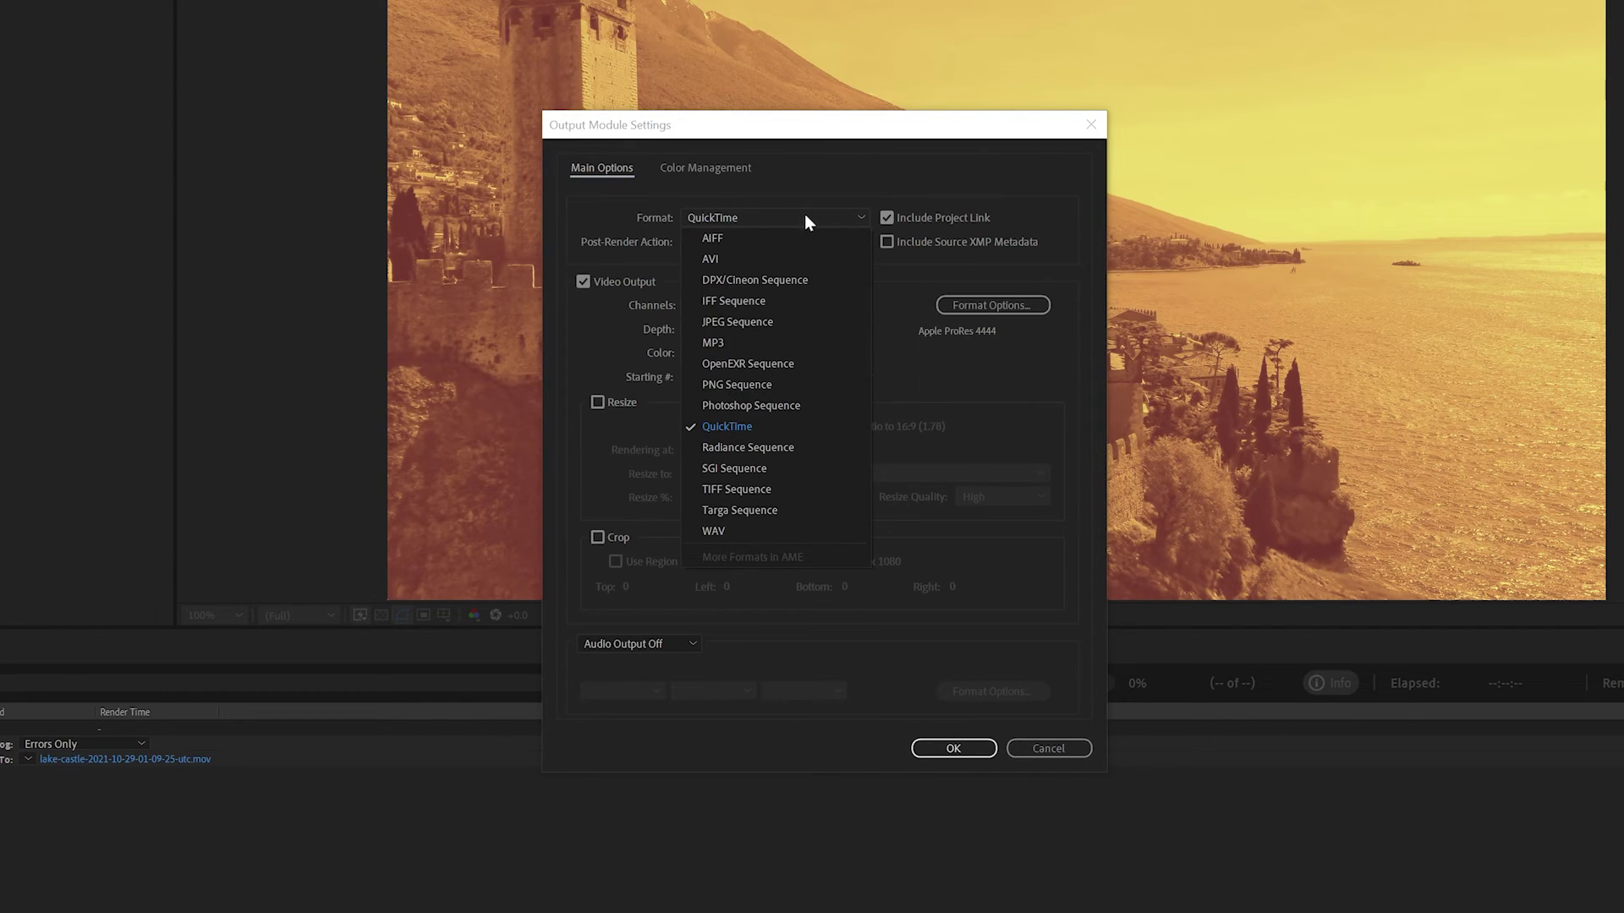
click(795, 426)
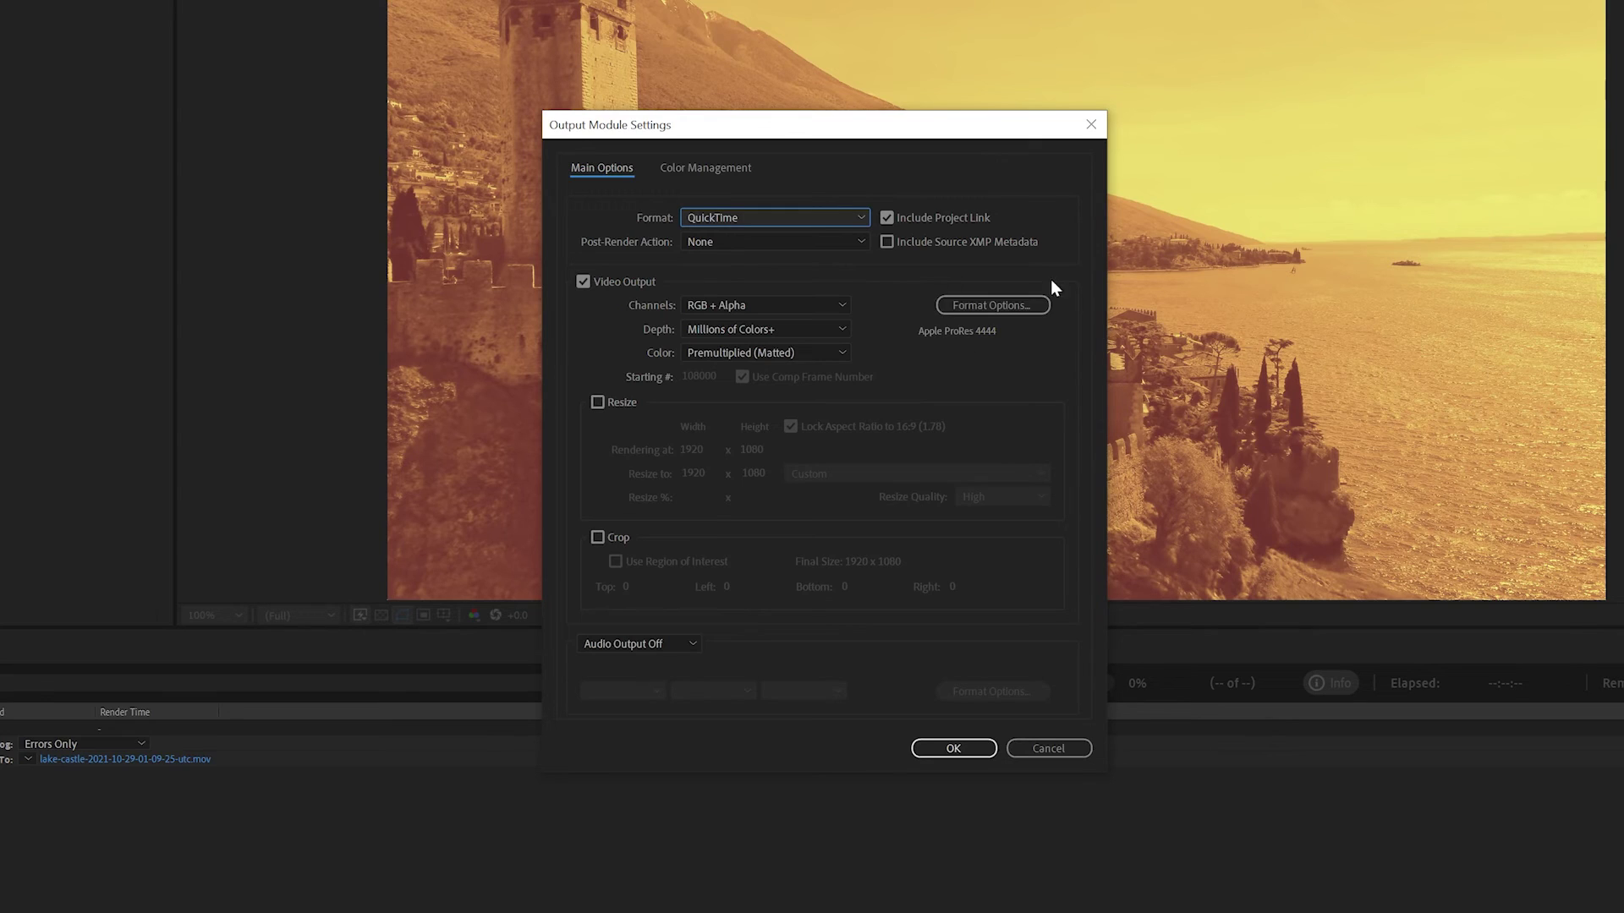
click(1015, 307)
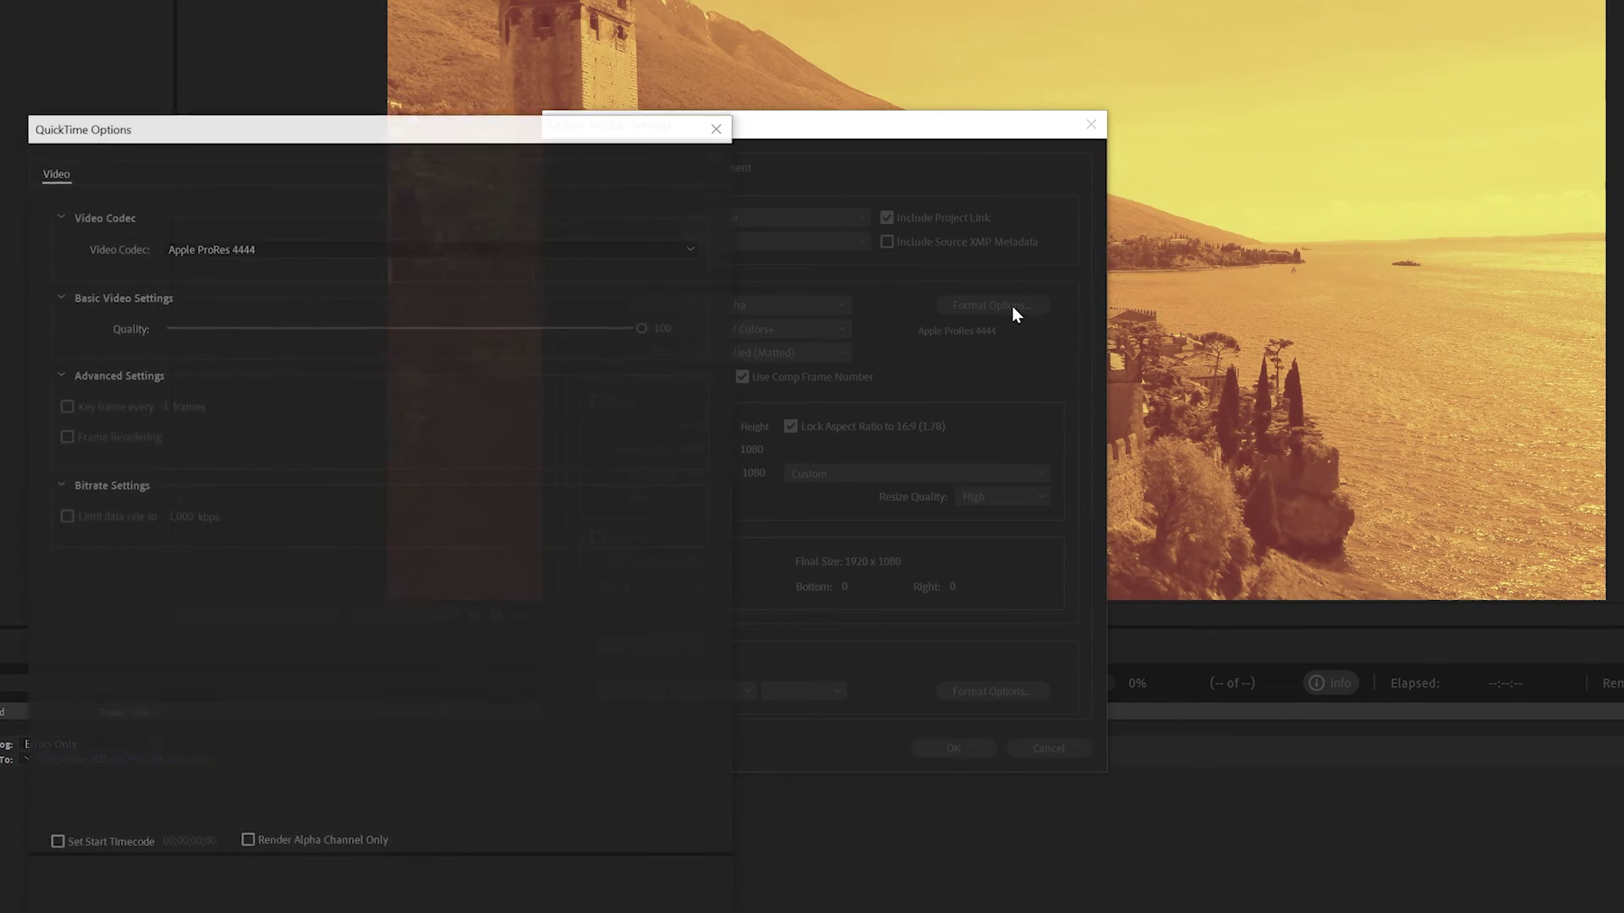
click(674, 249)
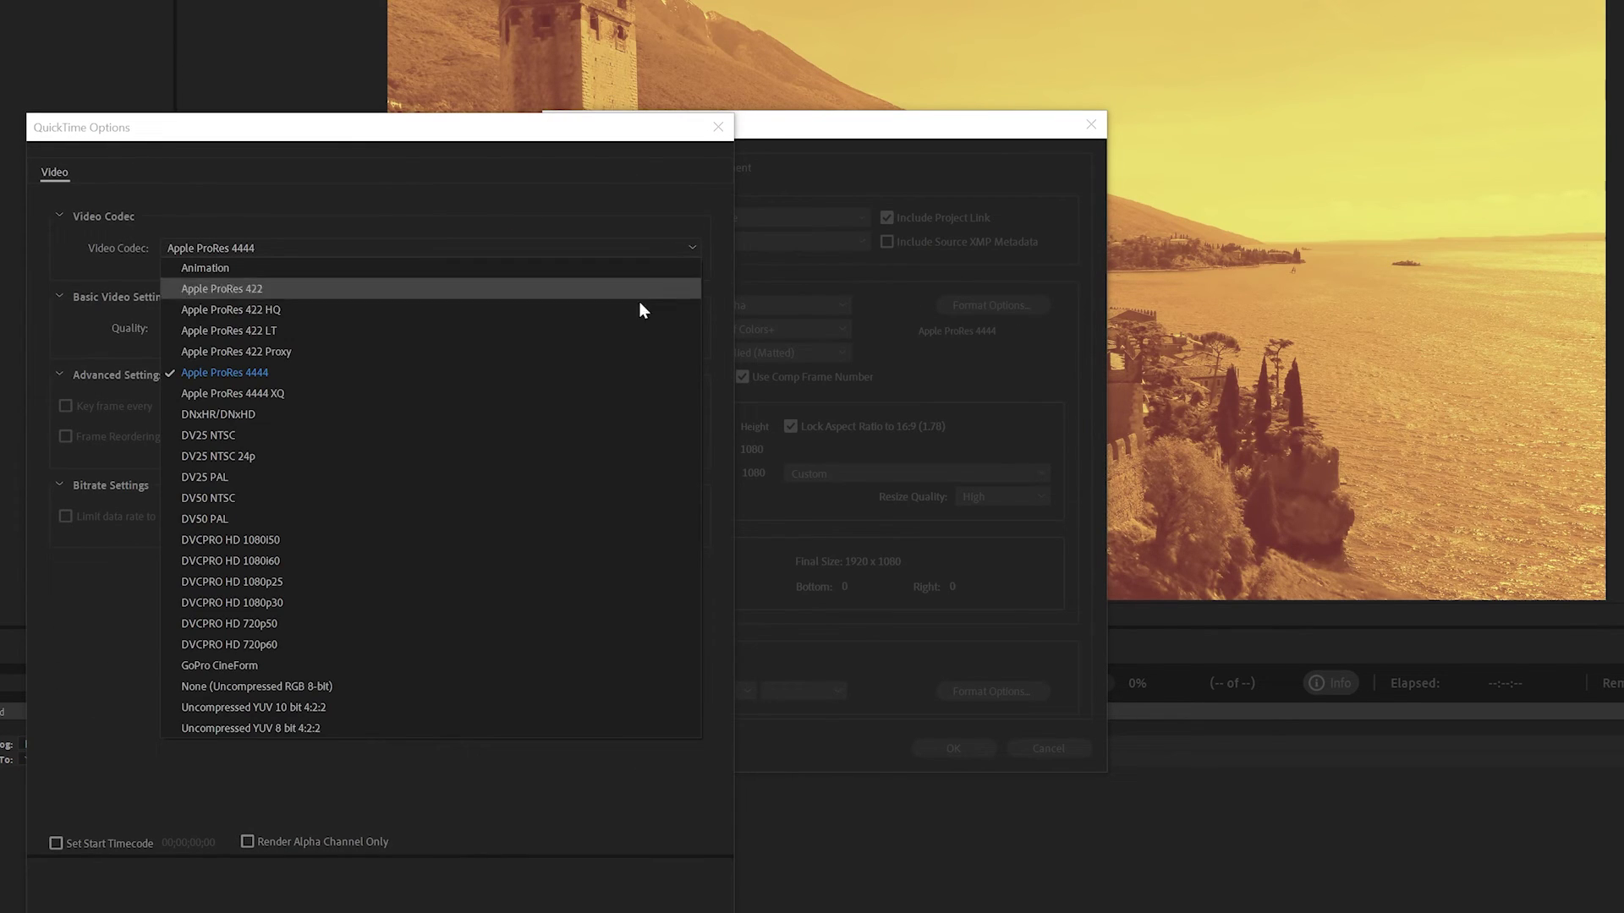
click(254, 312)
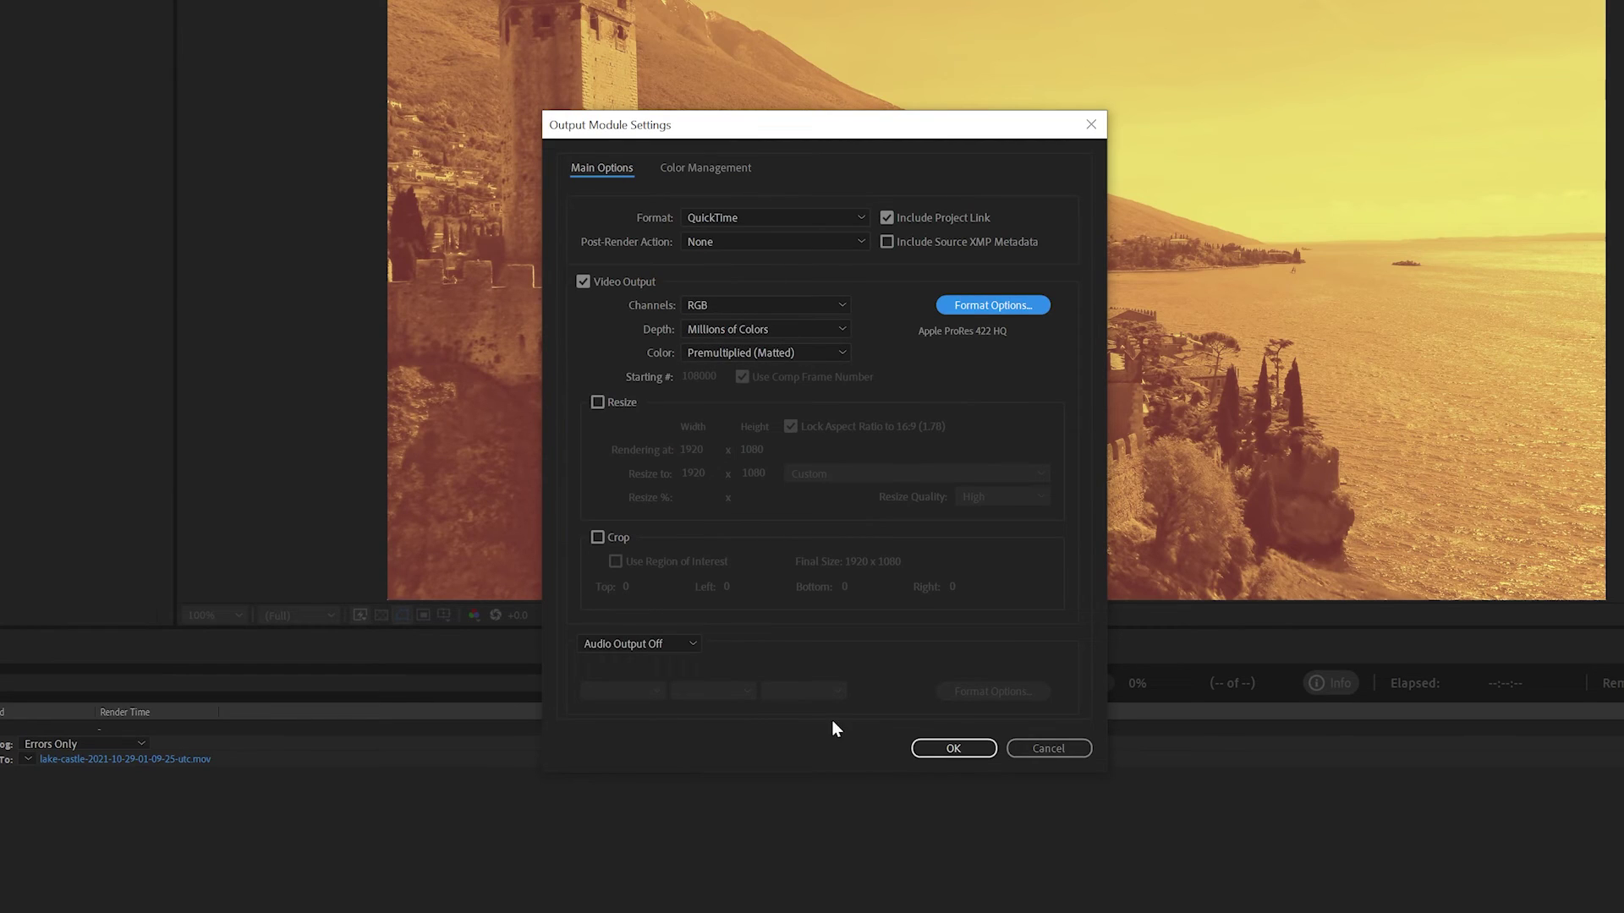
click(663, 645)
click(683, 666)
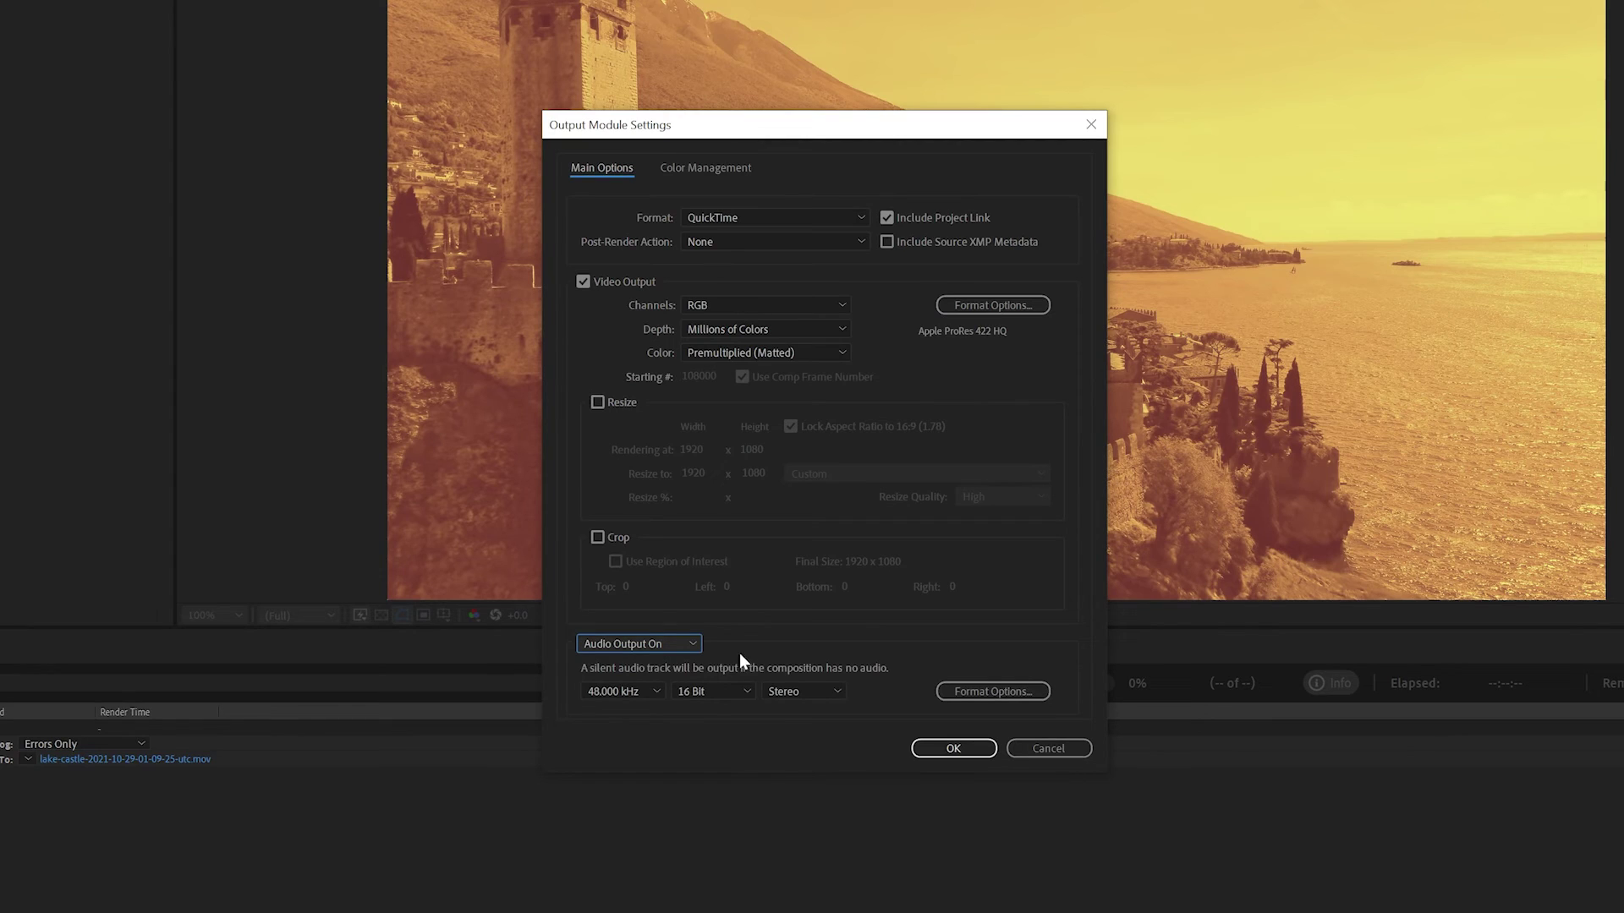
click(674, 643)
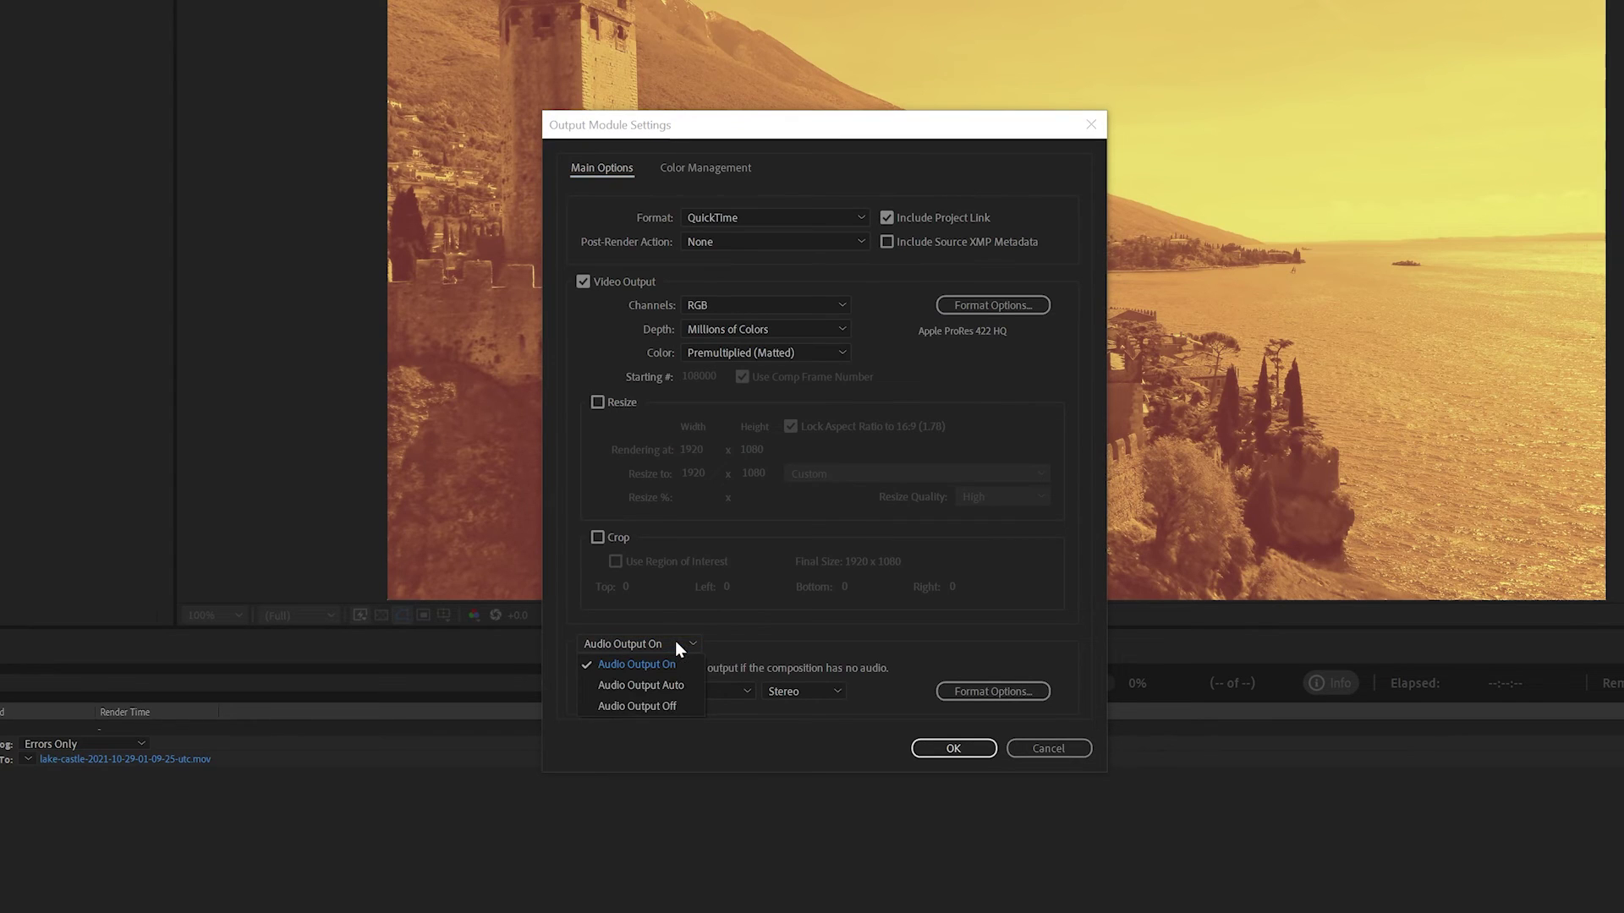
click(677, 706)
click(953, 750)
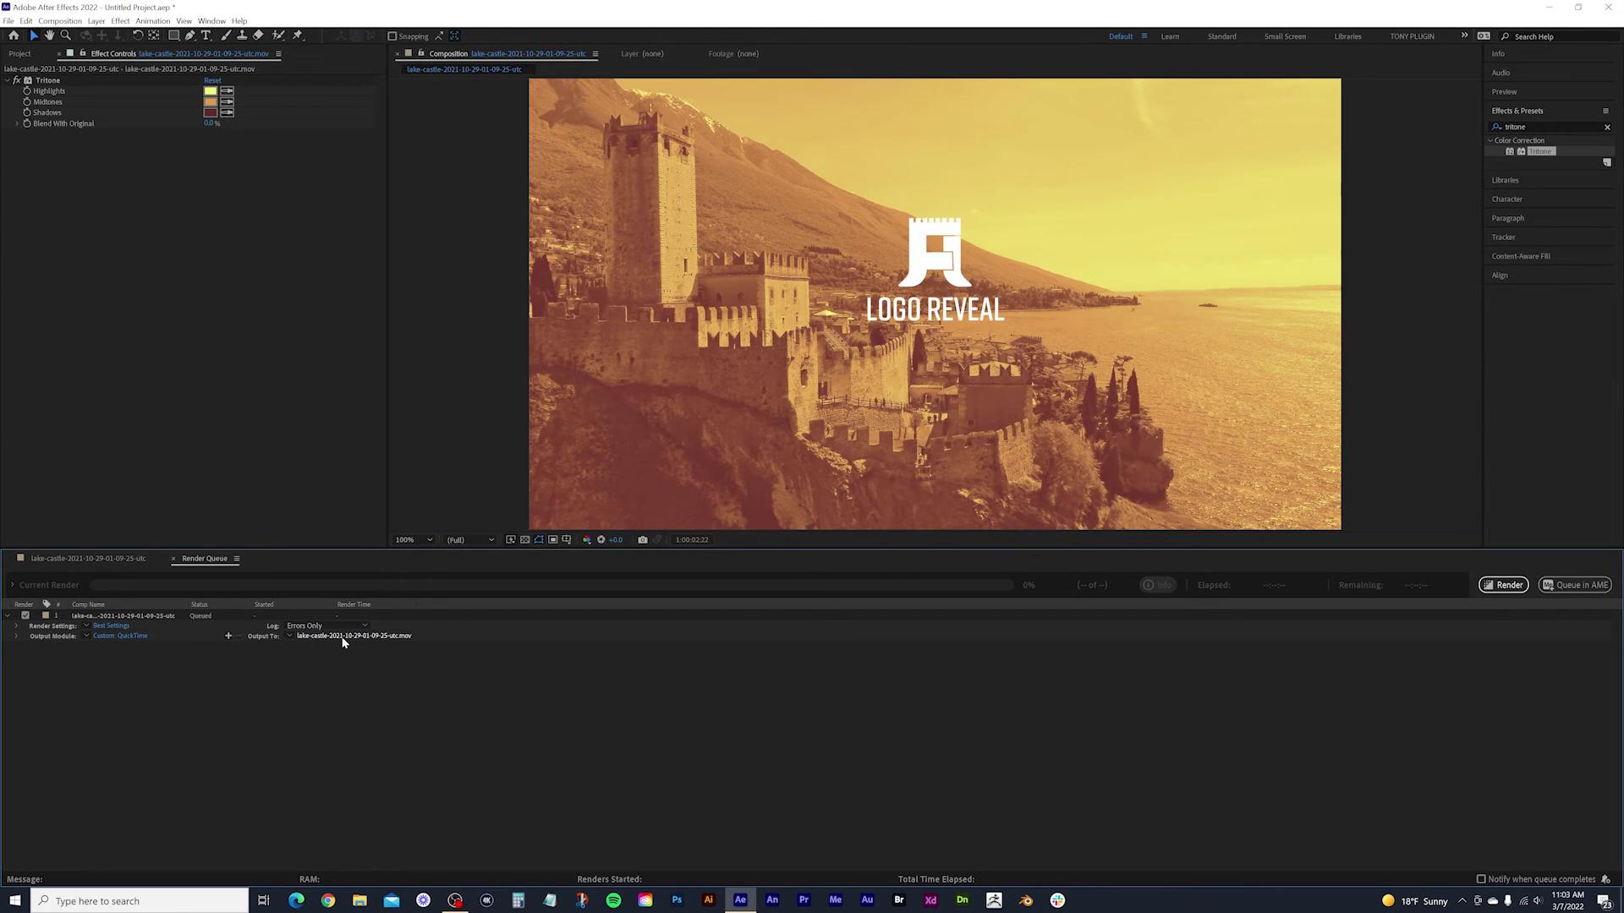
Change the output name from Render_Test_003 to Render_Test_004, render, and view the Output folder.
click(343, 636)
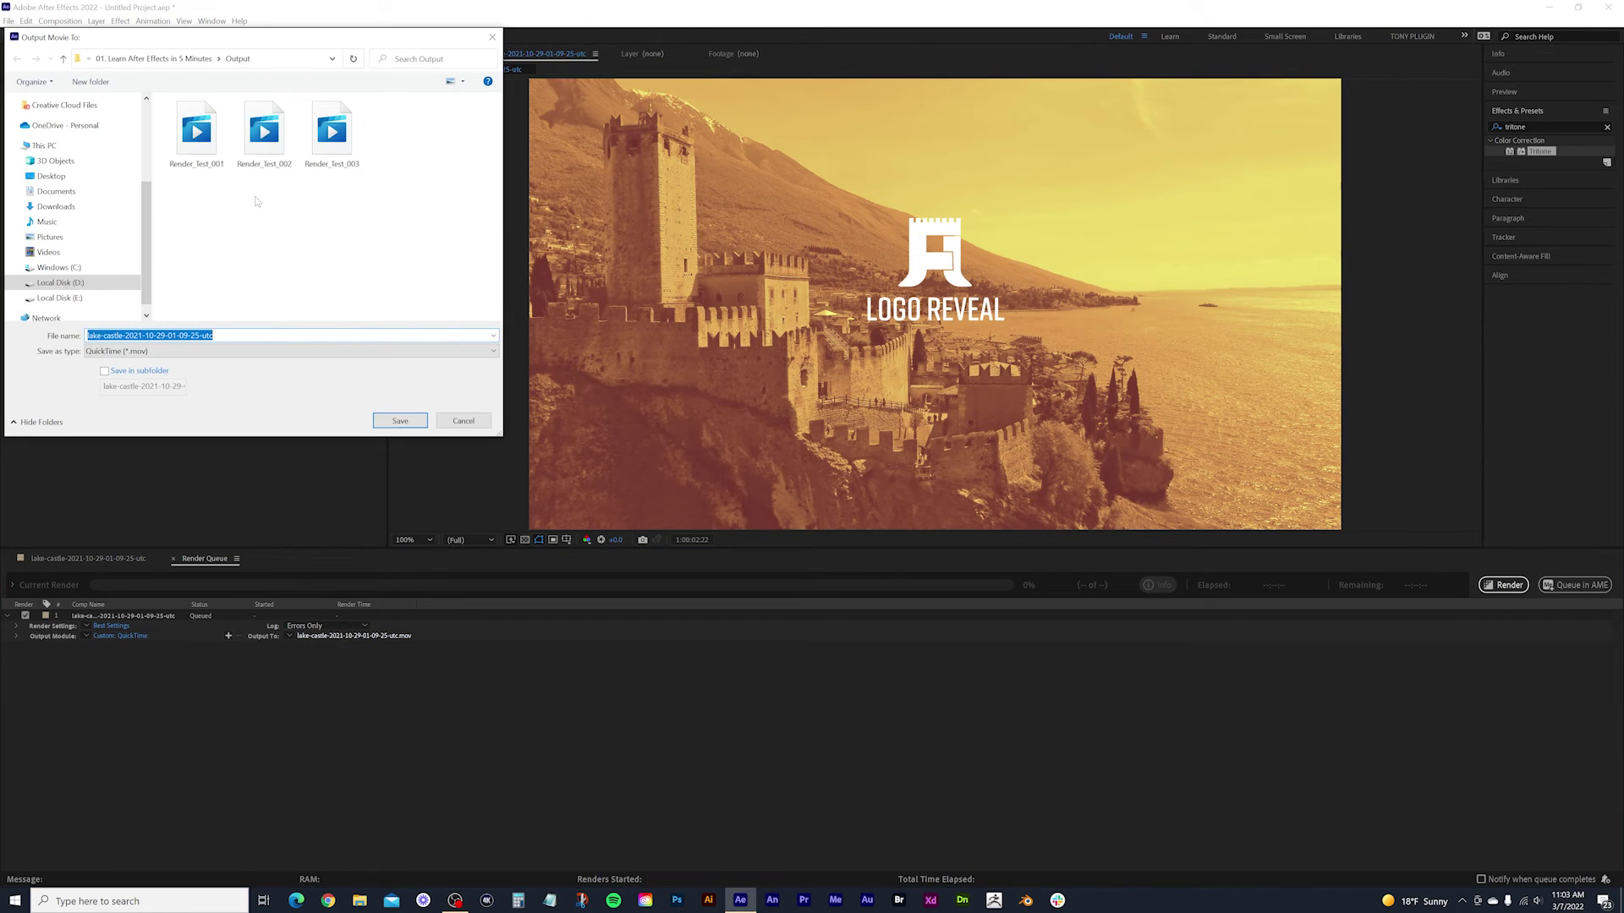
click(331, 134)
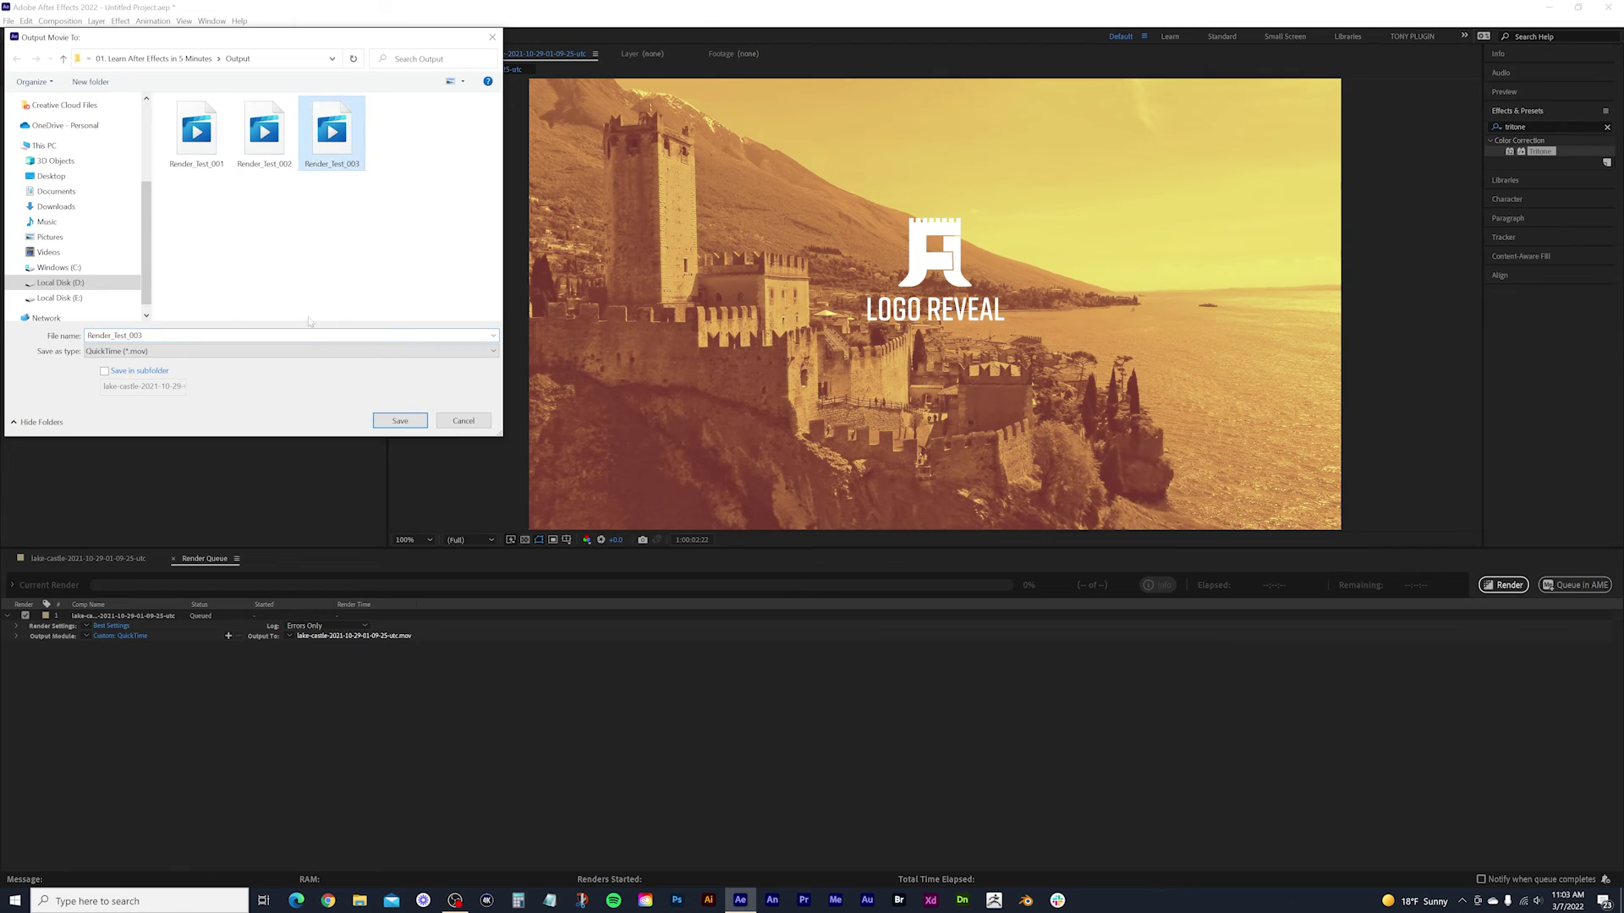
key(Tab)
key(End)
key(shift+Left)
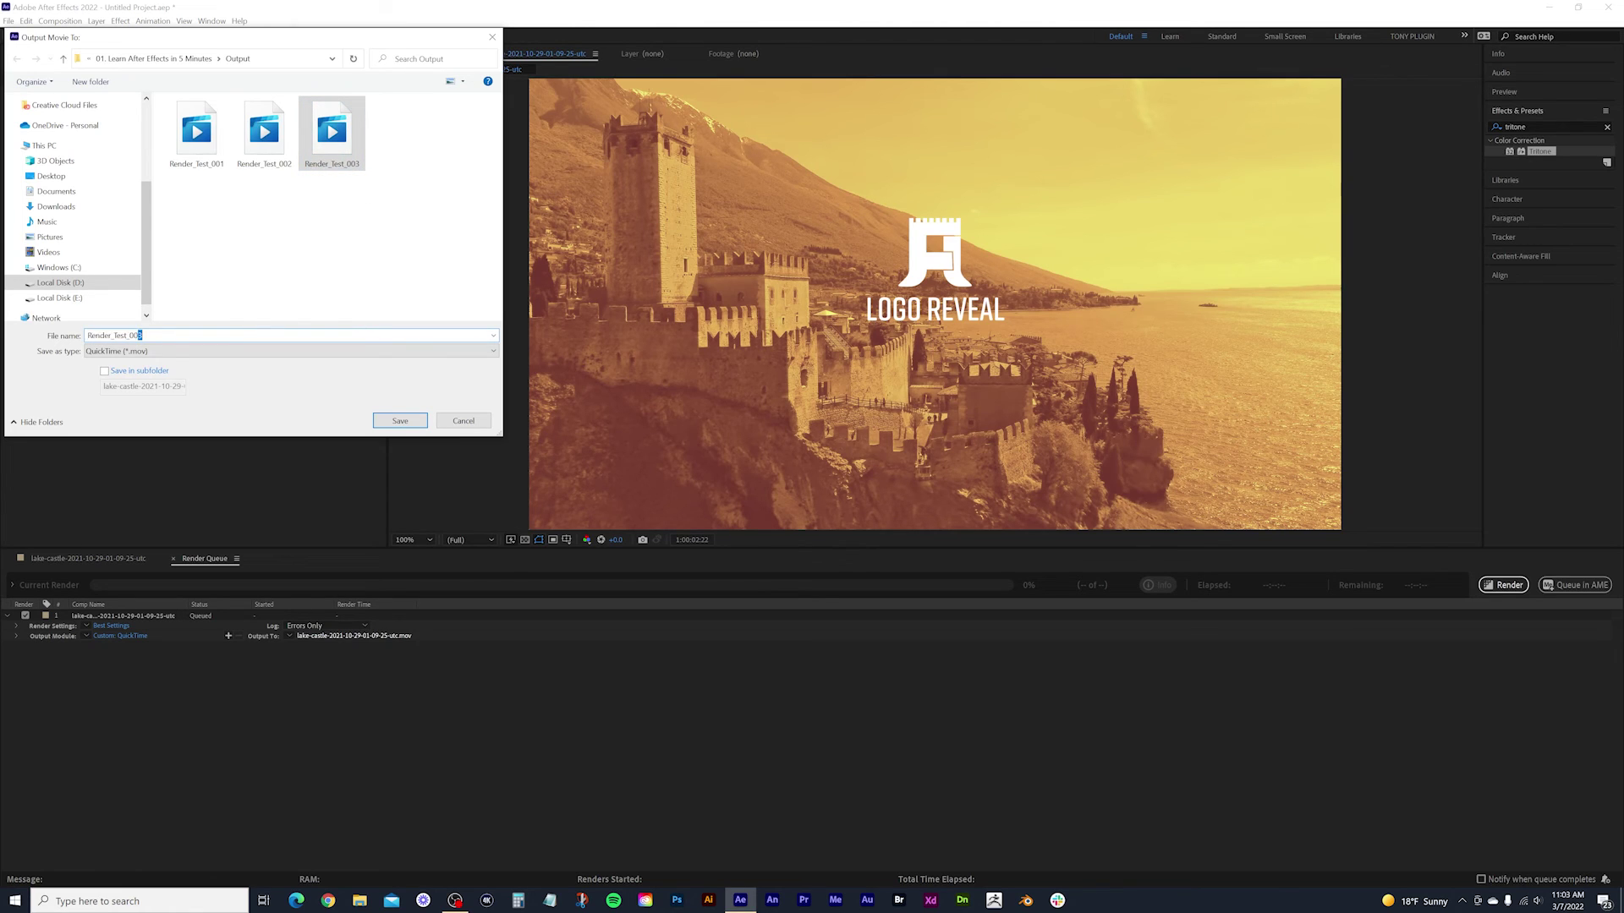
text(4)
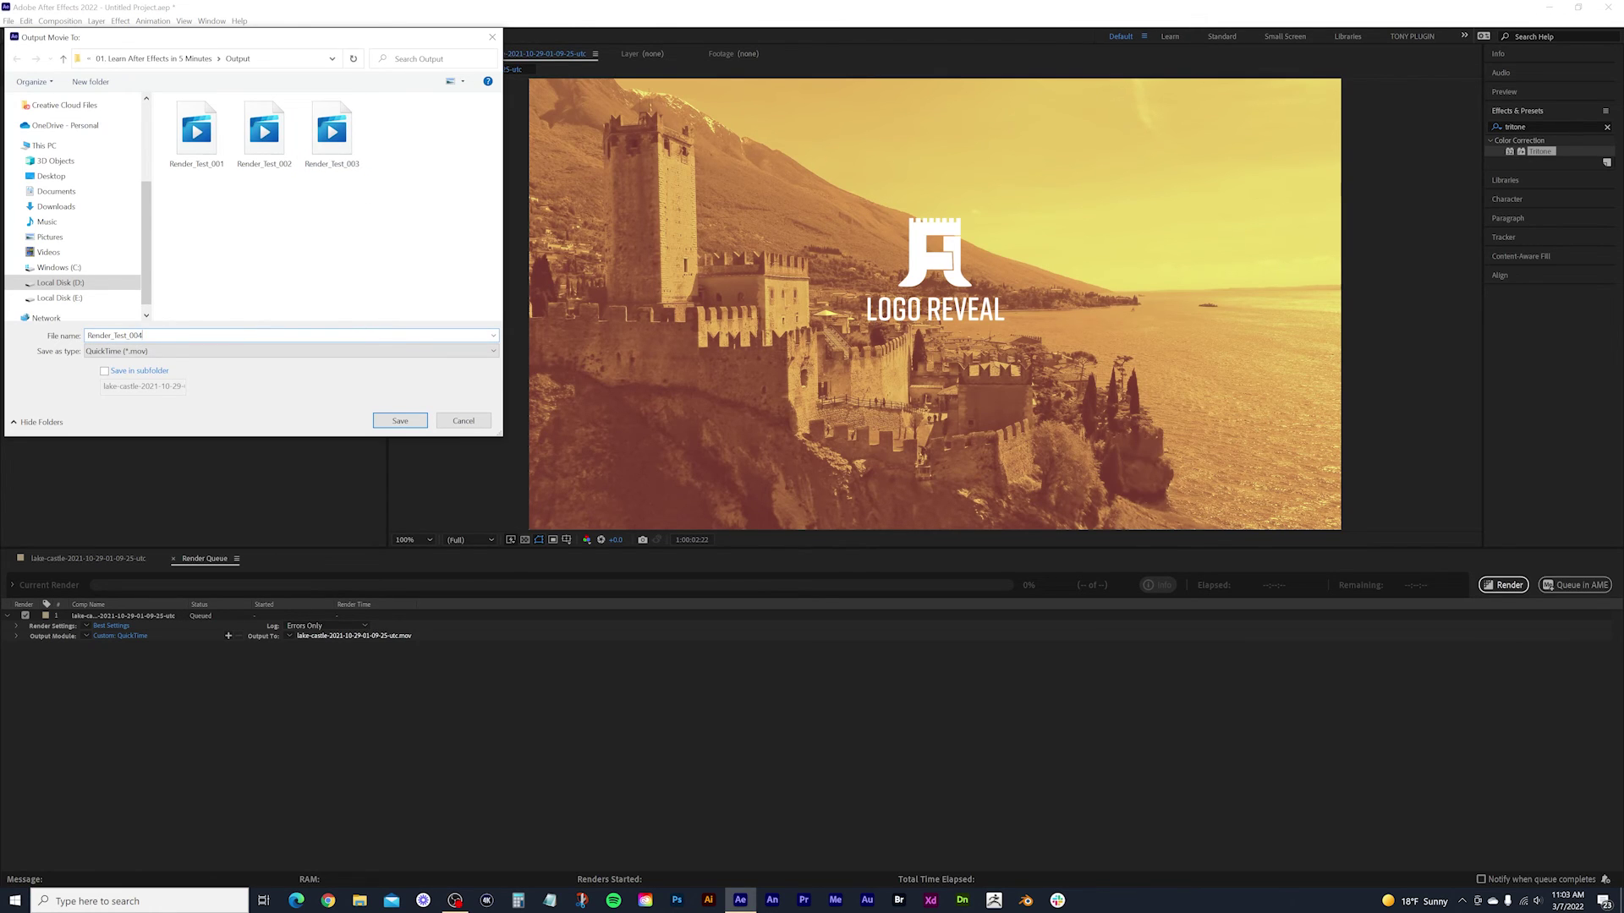
key(Return)
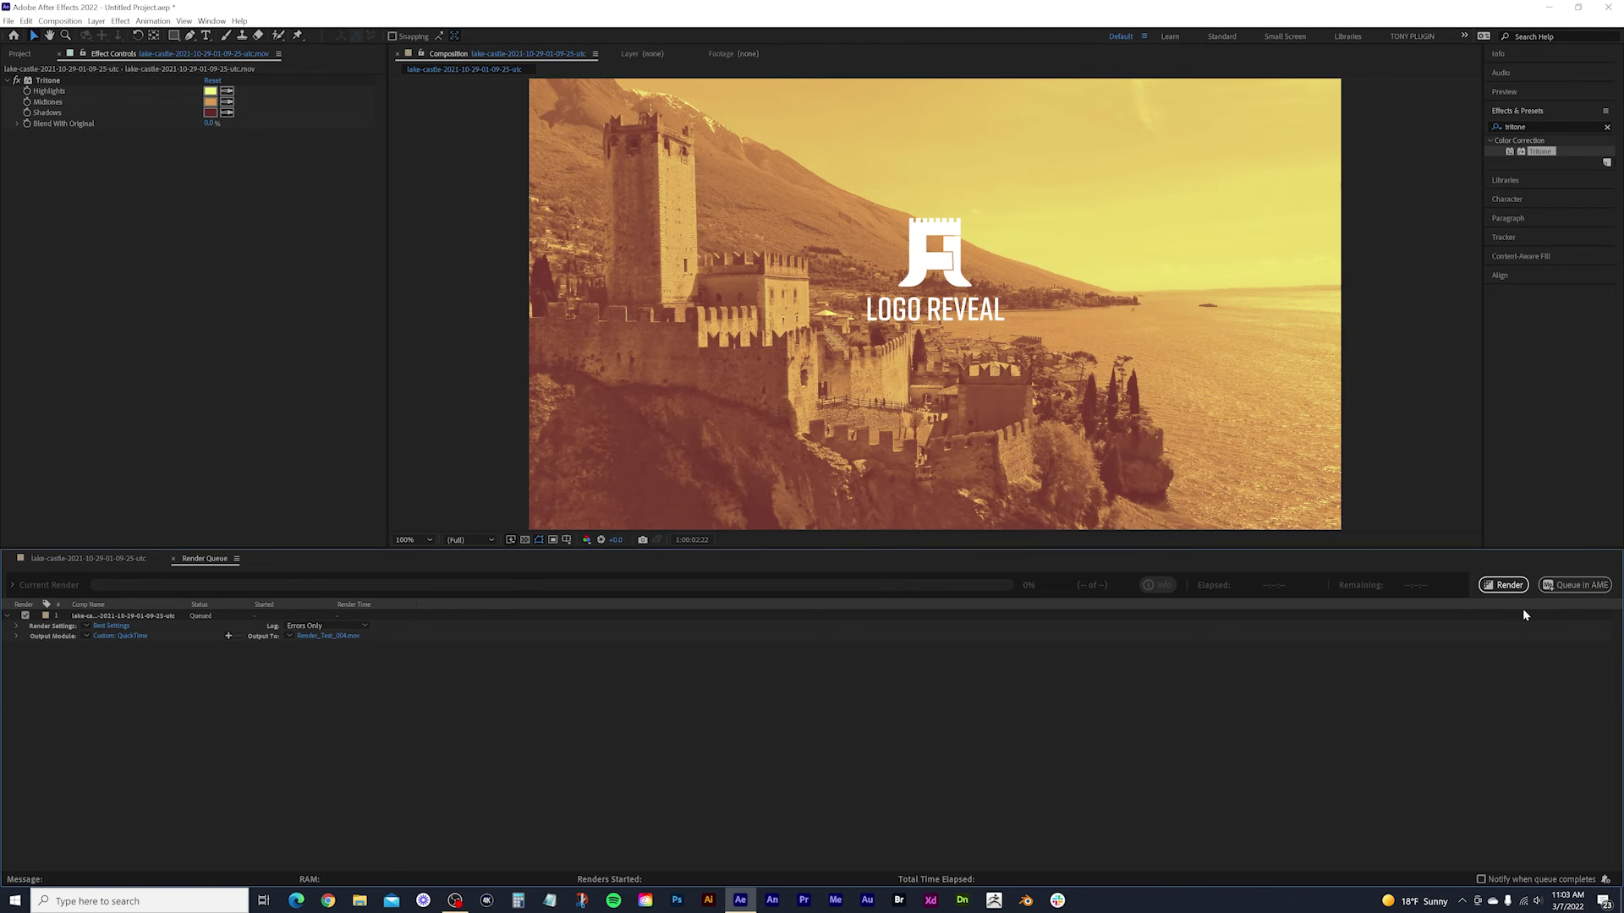
click(1509, 590)
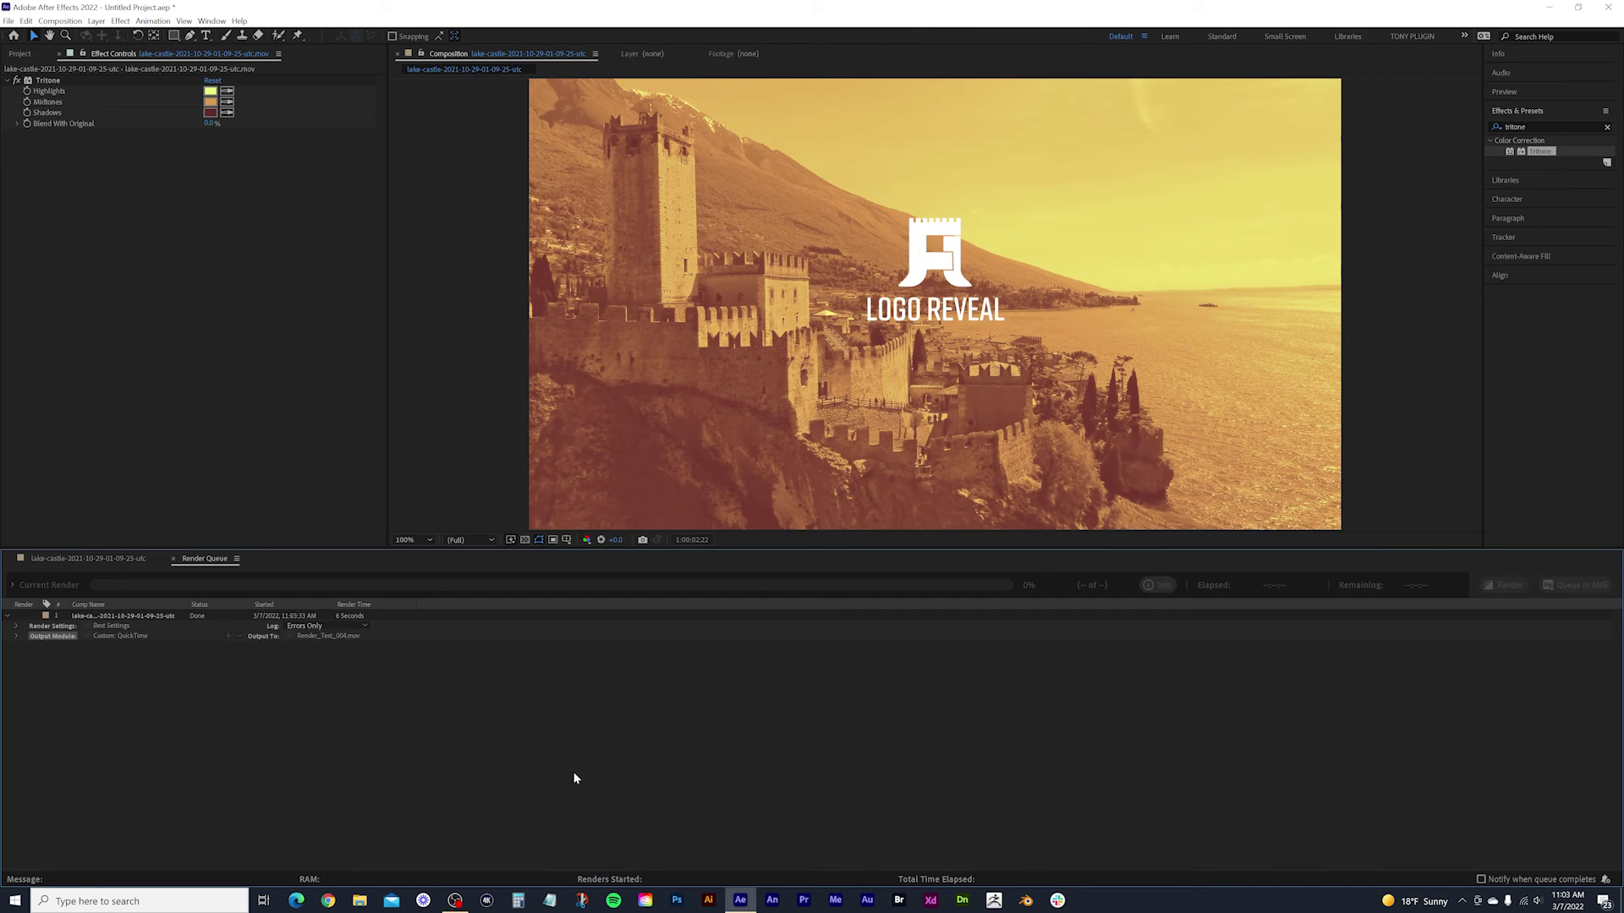
click(360, 898)
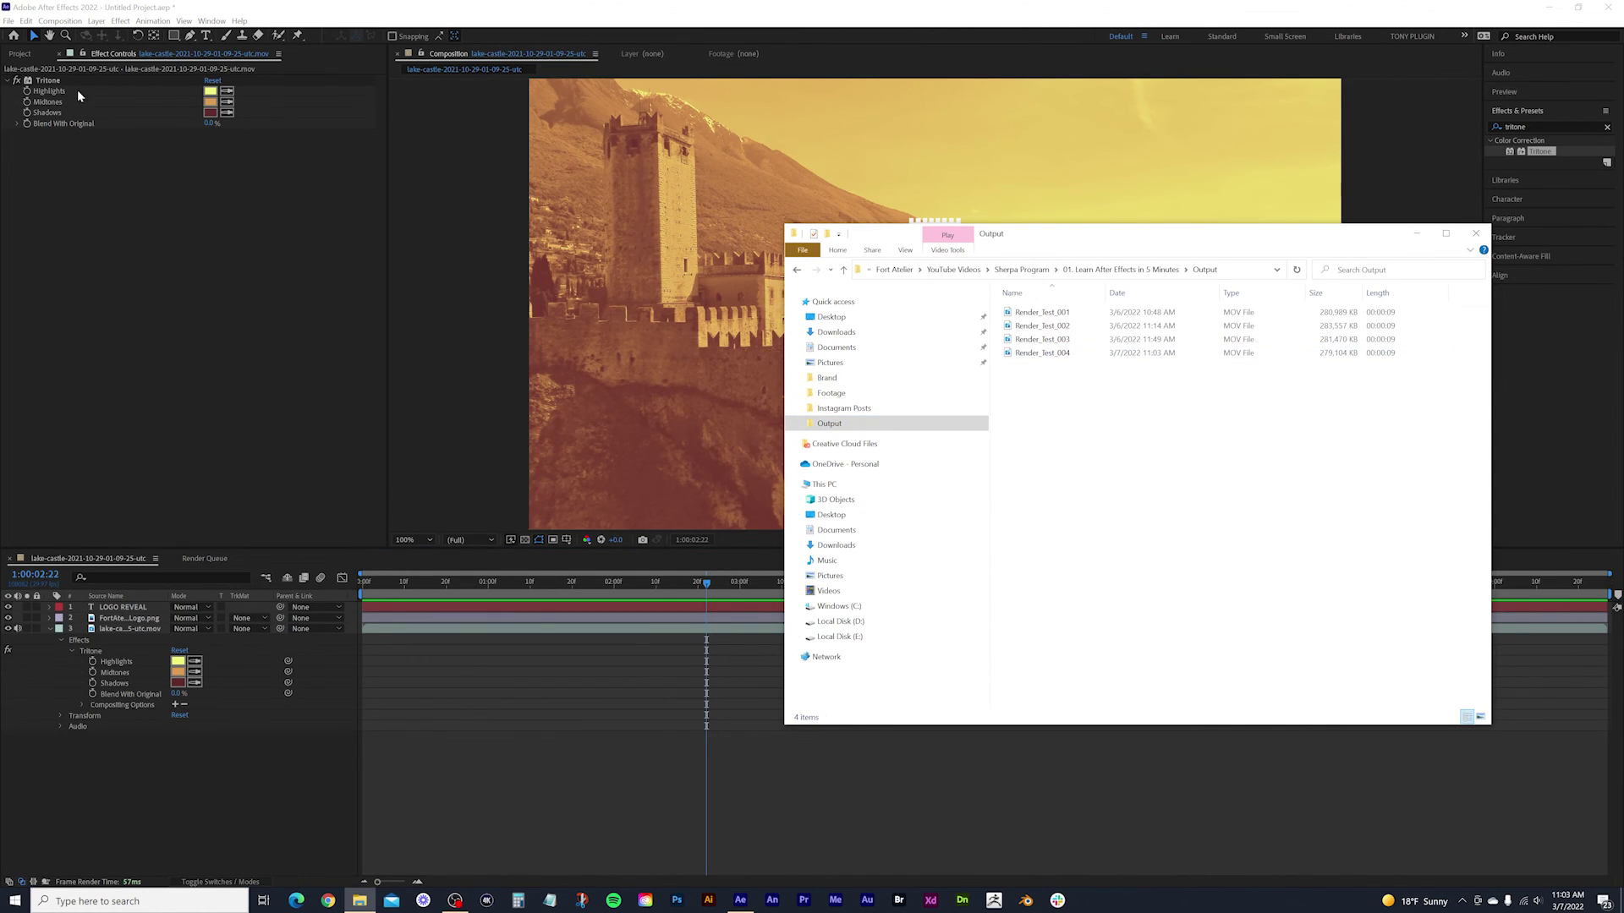
Hide footage layer 3, import Render_Test_004.mov from Explorer, and add it to the composition.
click(31, 52)
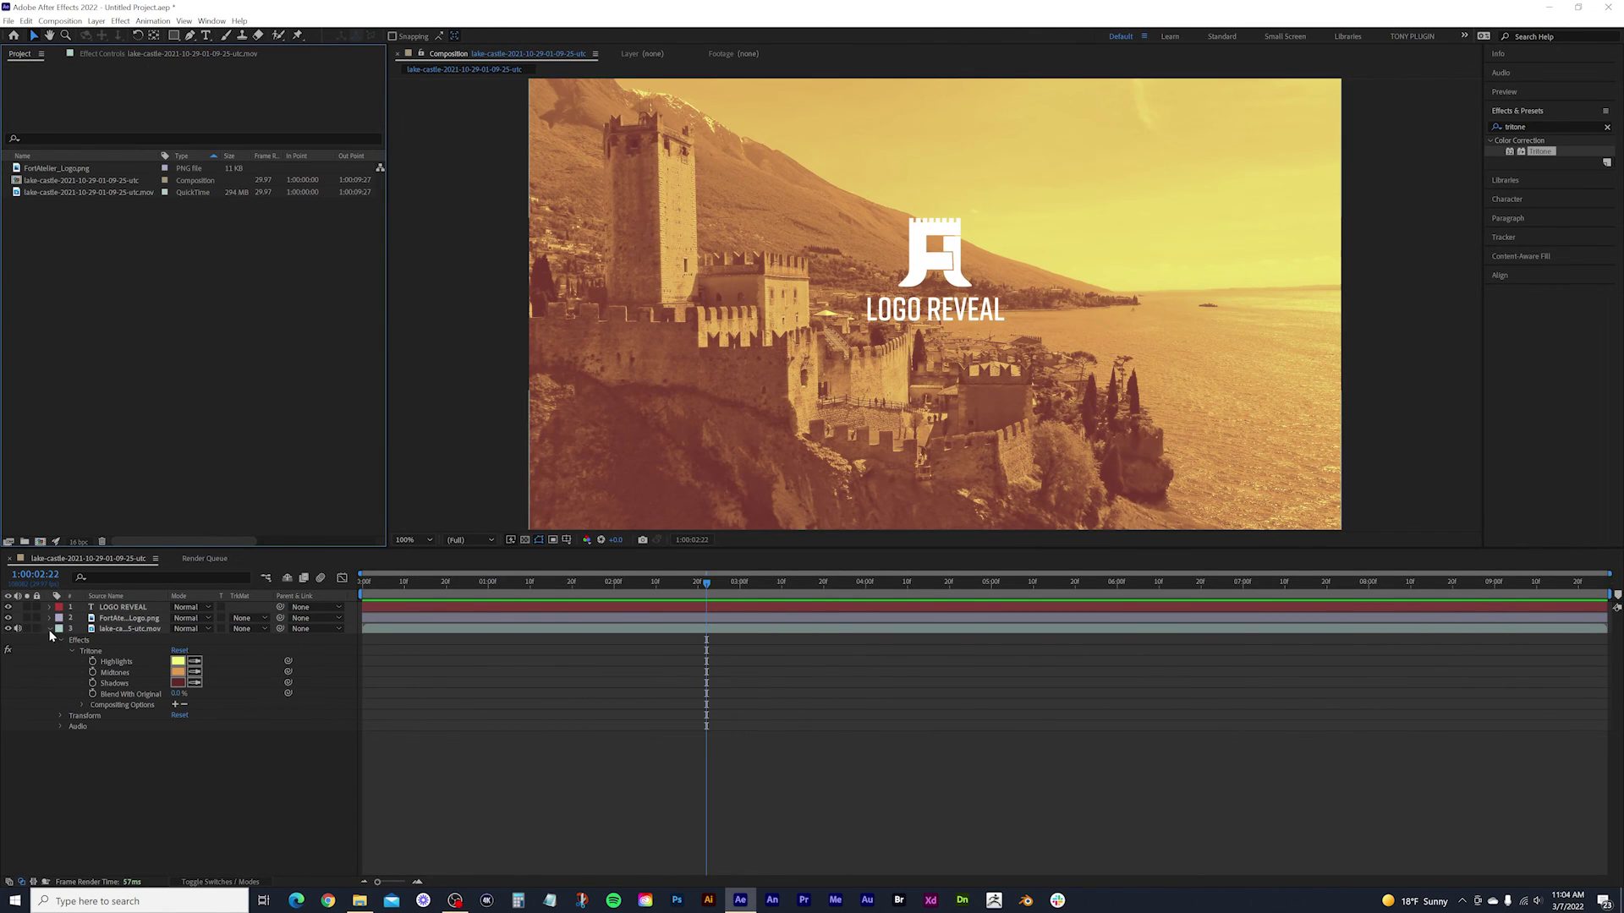
click(9, 629)
key(alt+Tab)
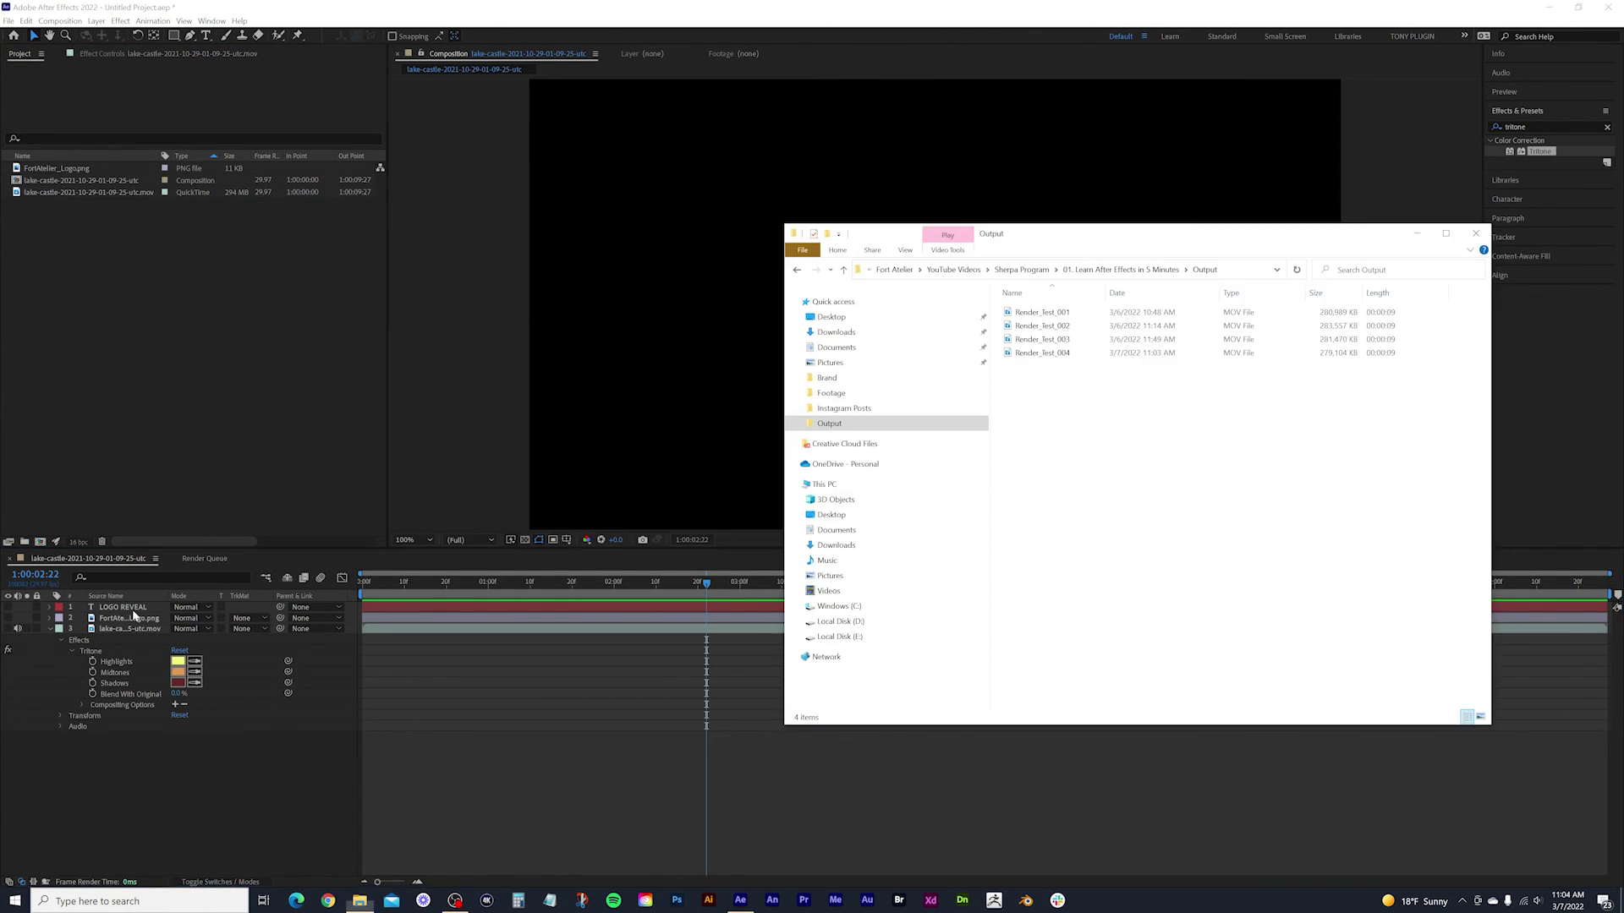
click(1046, 356)
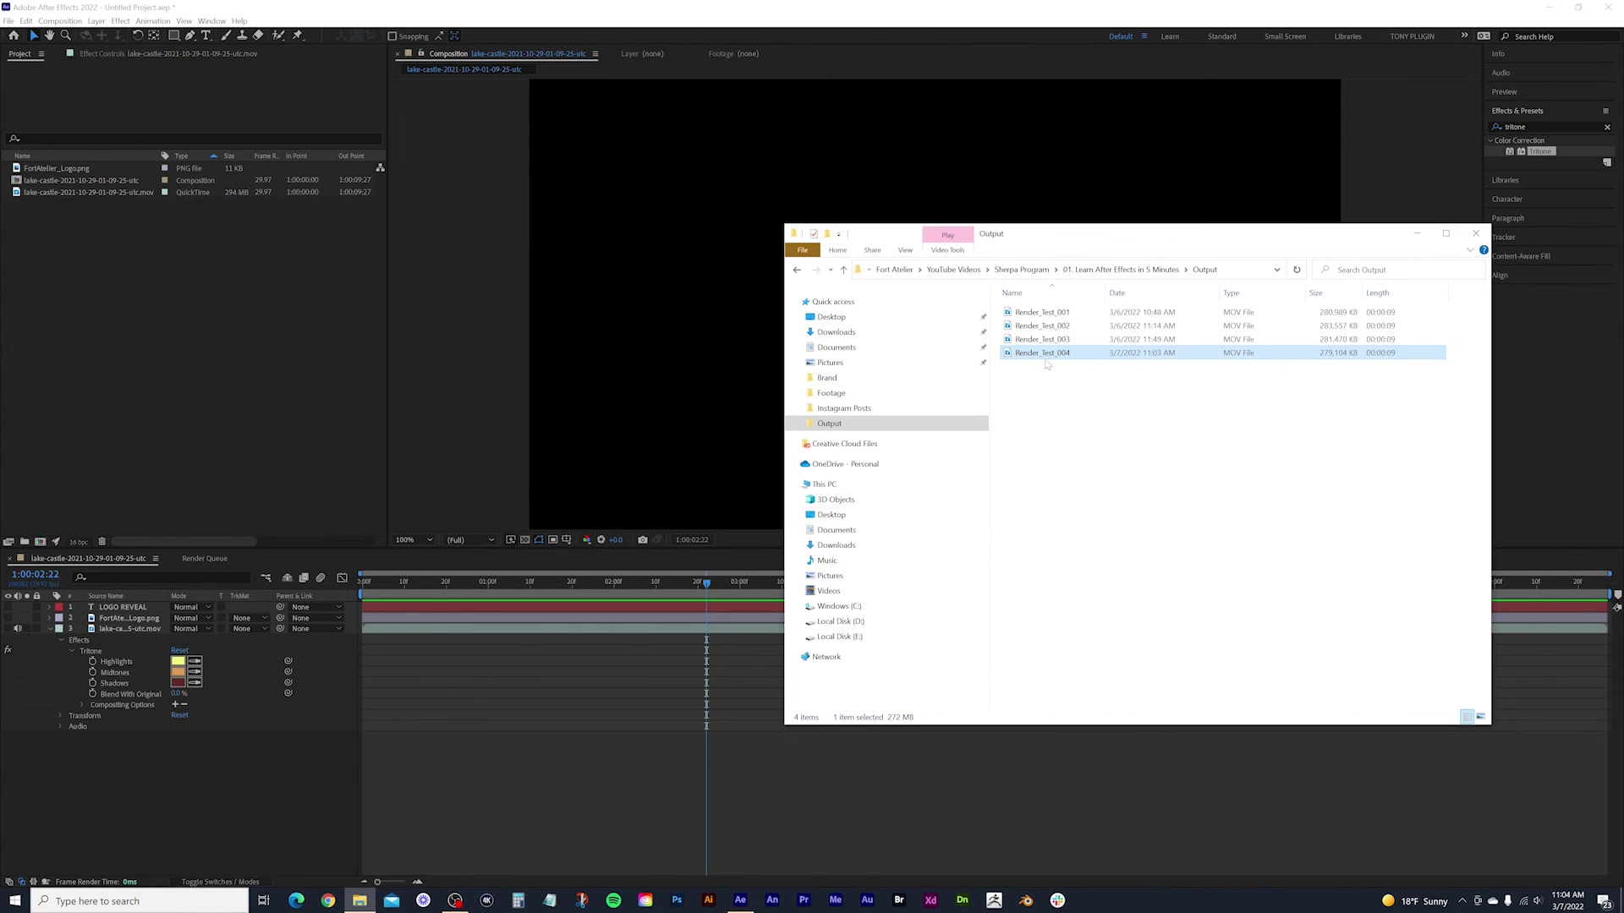
drag(1069, 358, 135, 307)
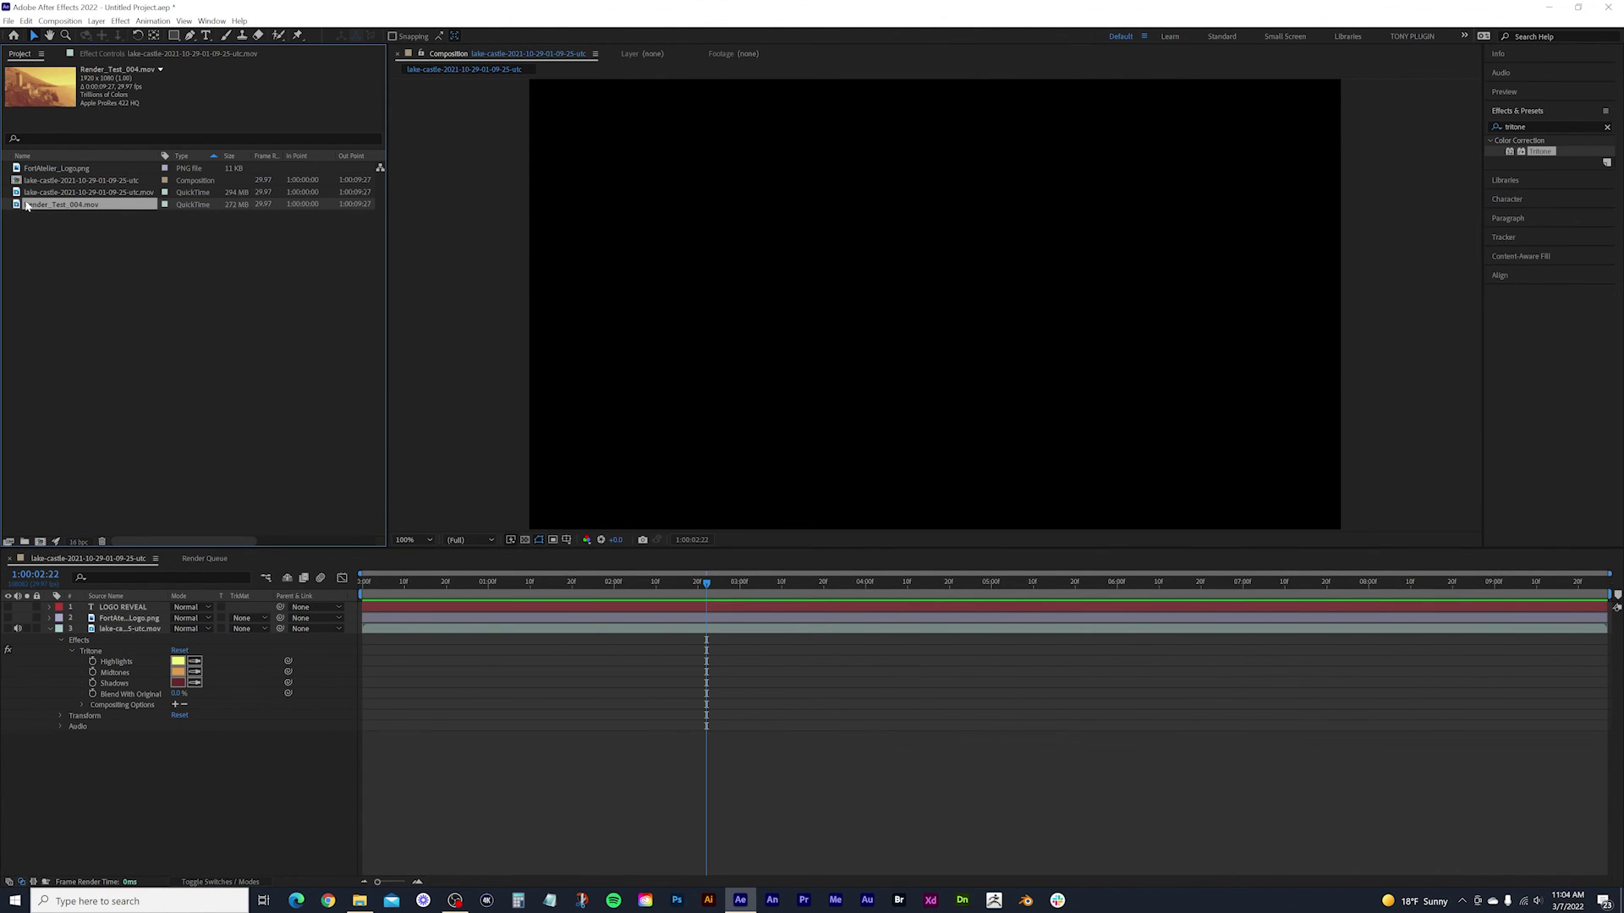
click(48, 629)
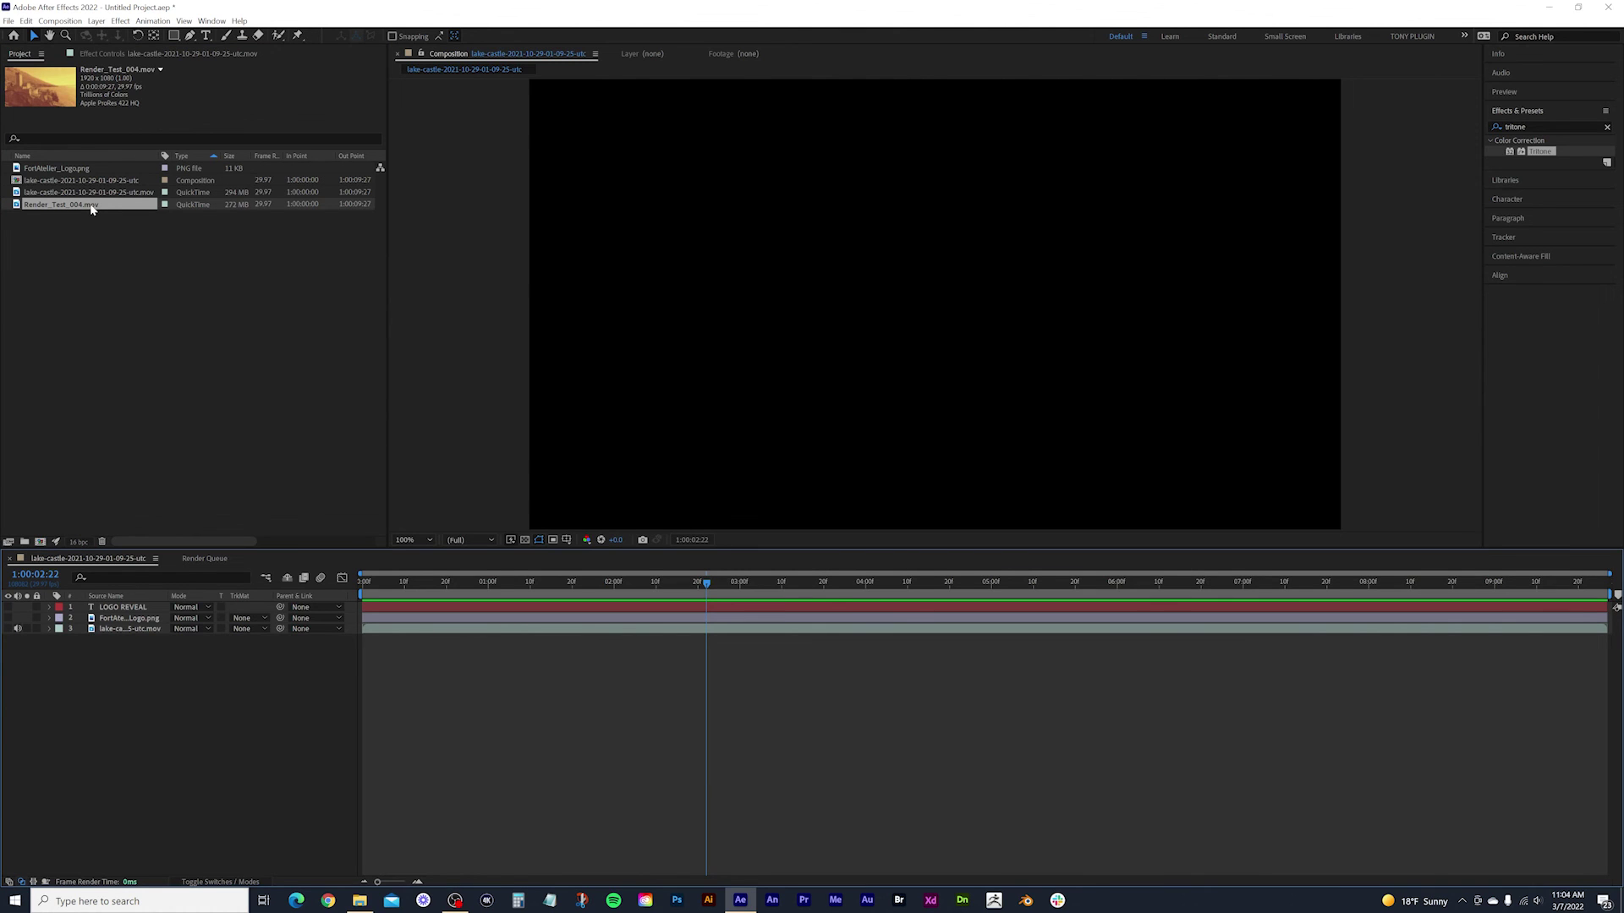
drag(90, 206, 831, 318)
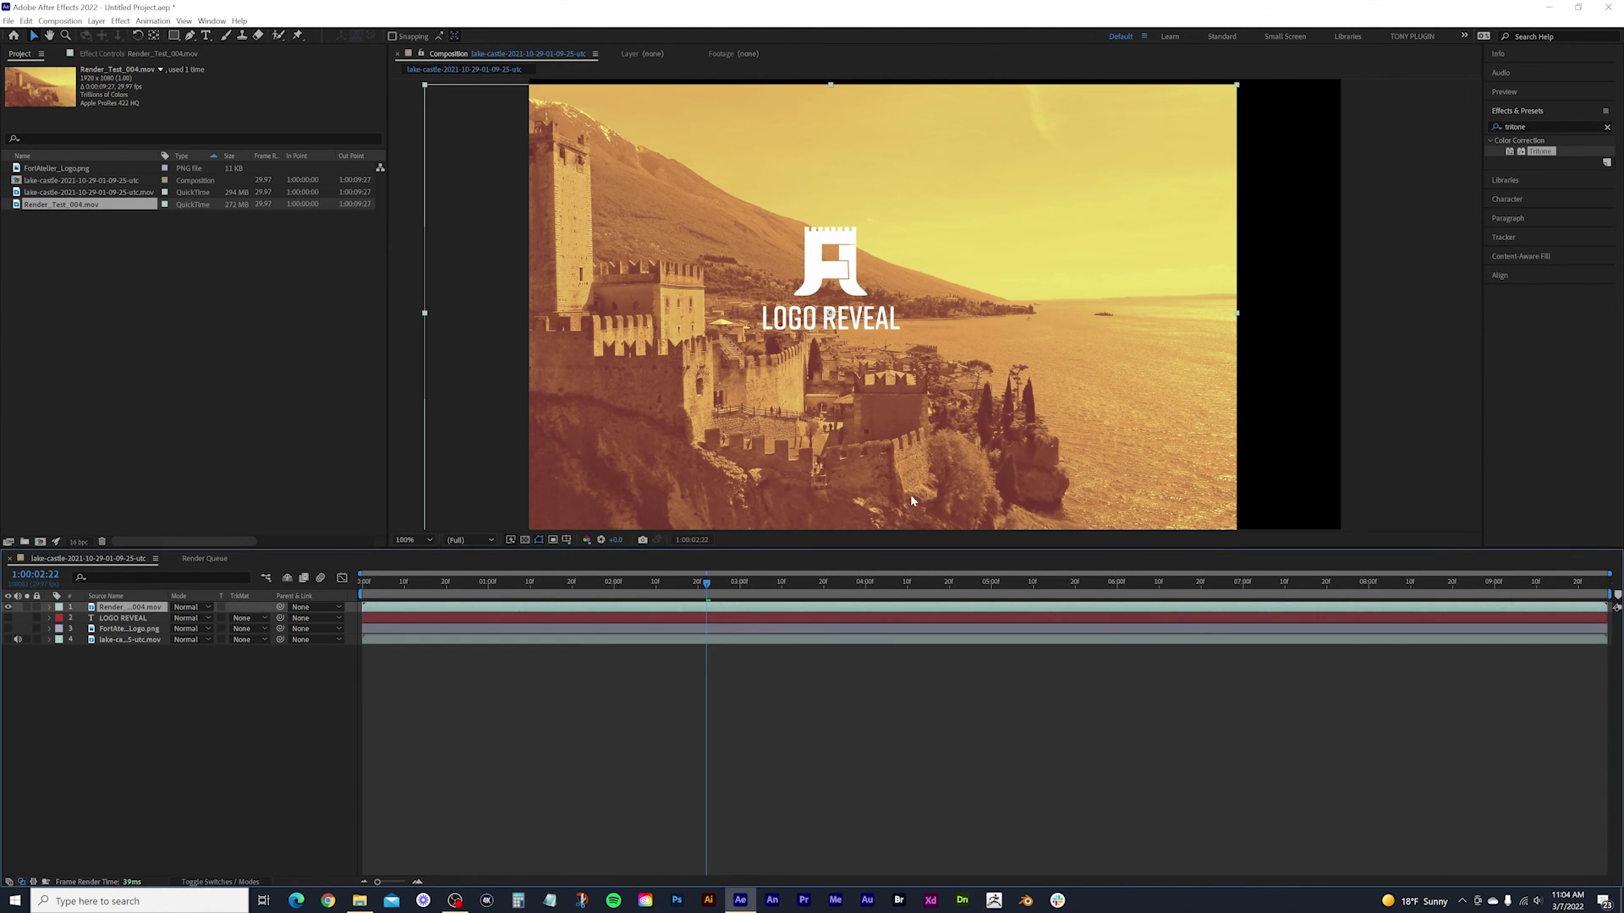
Align Render_Test_004.mov to fill the frame, nudge it down, and preview from frame 0.
drag(960, 417, 1065, 384)
key(shift+Down)
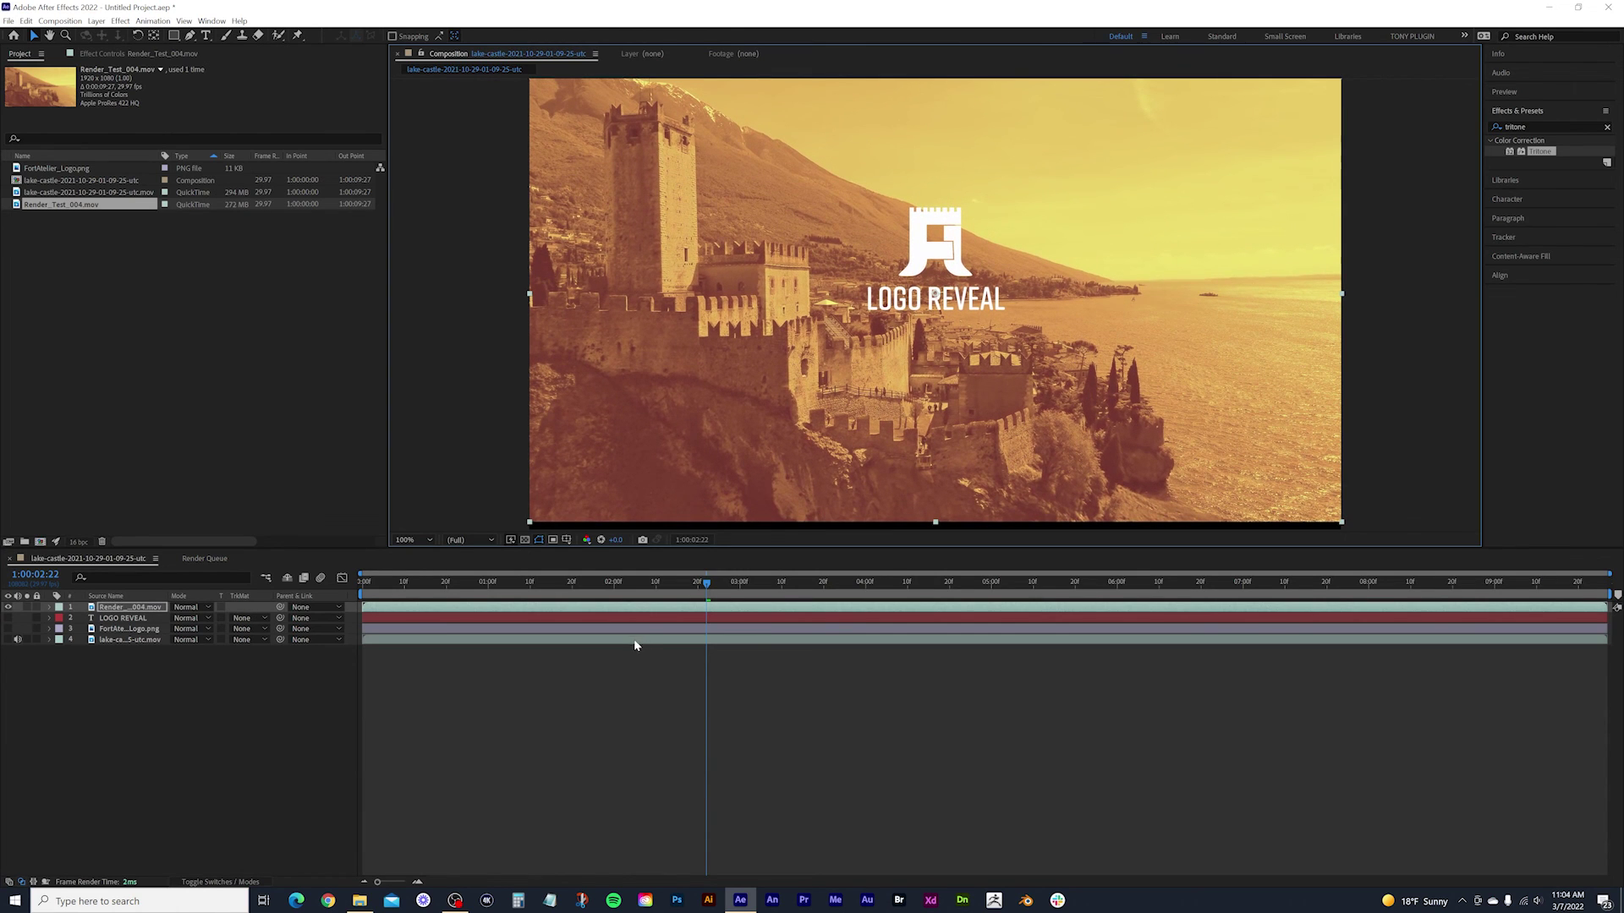
drag(707, 582, 350, 570)
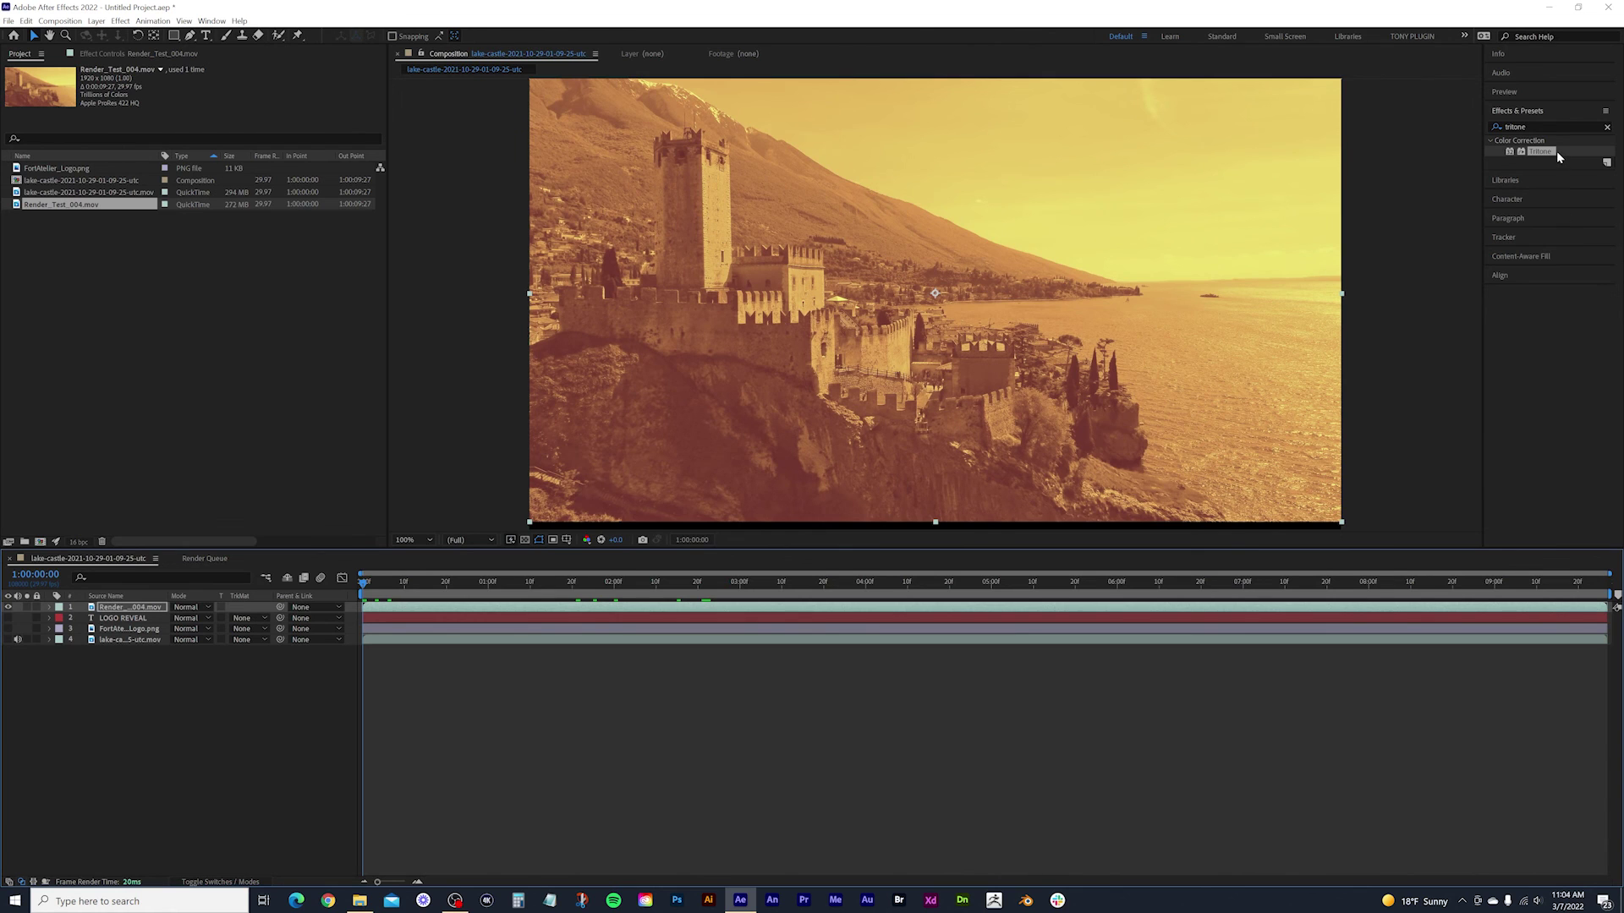
key(space)
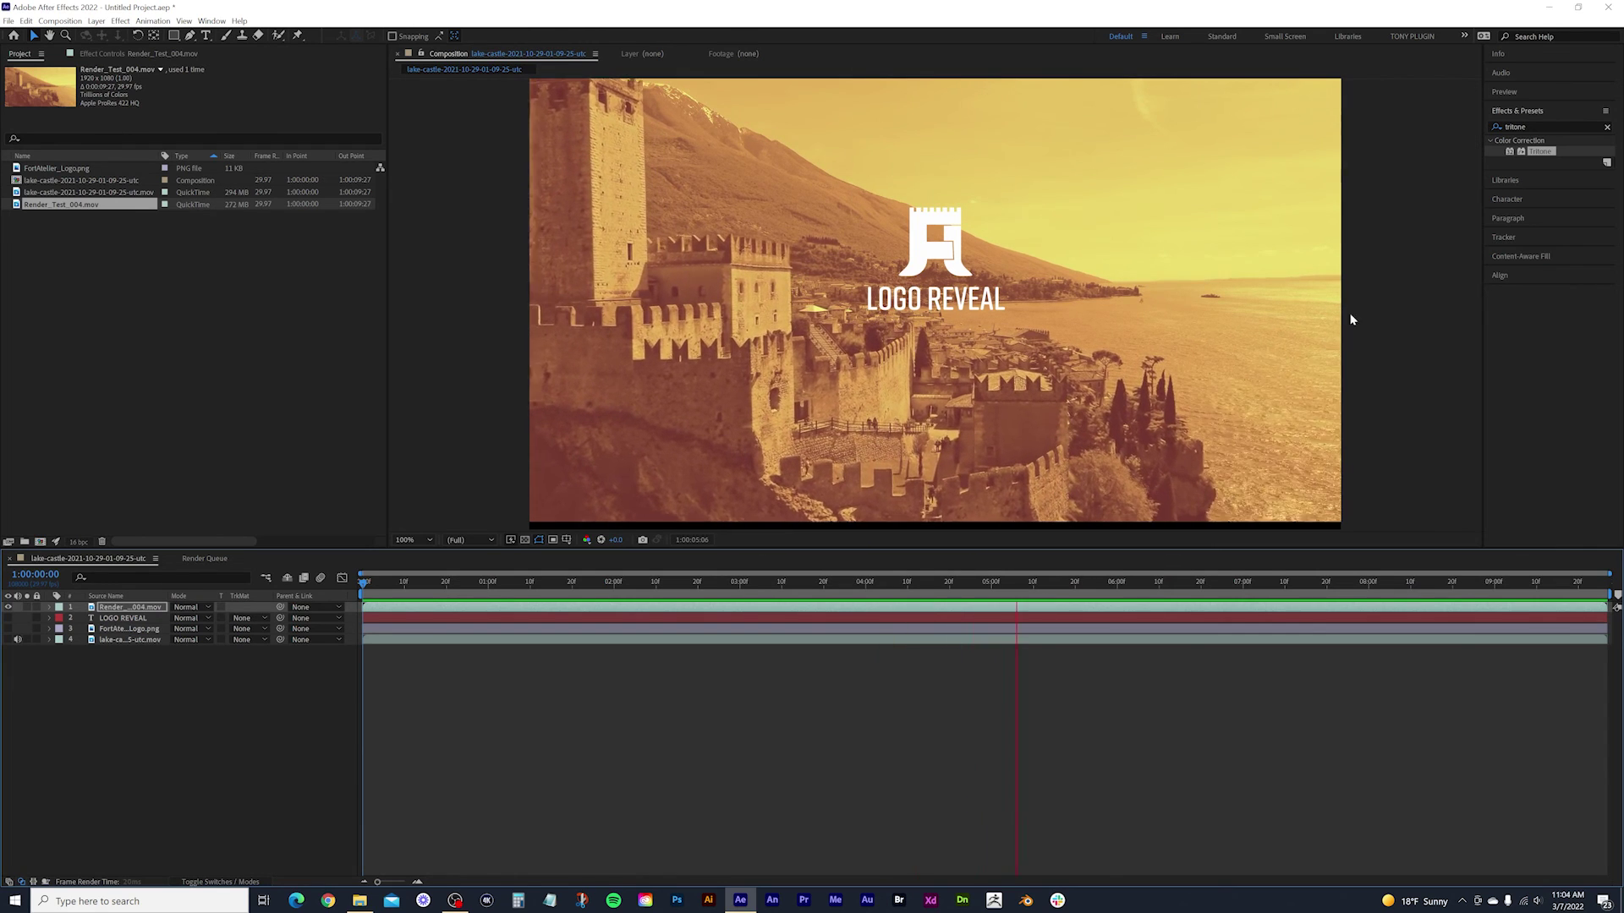
key(space)
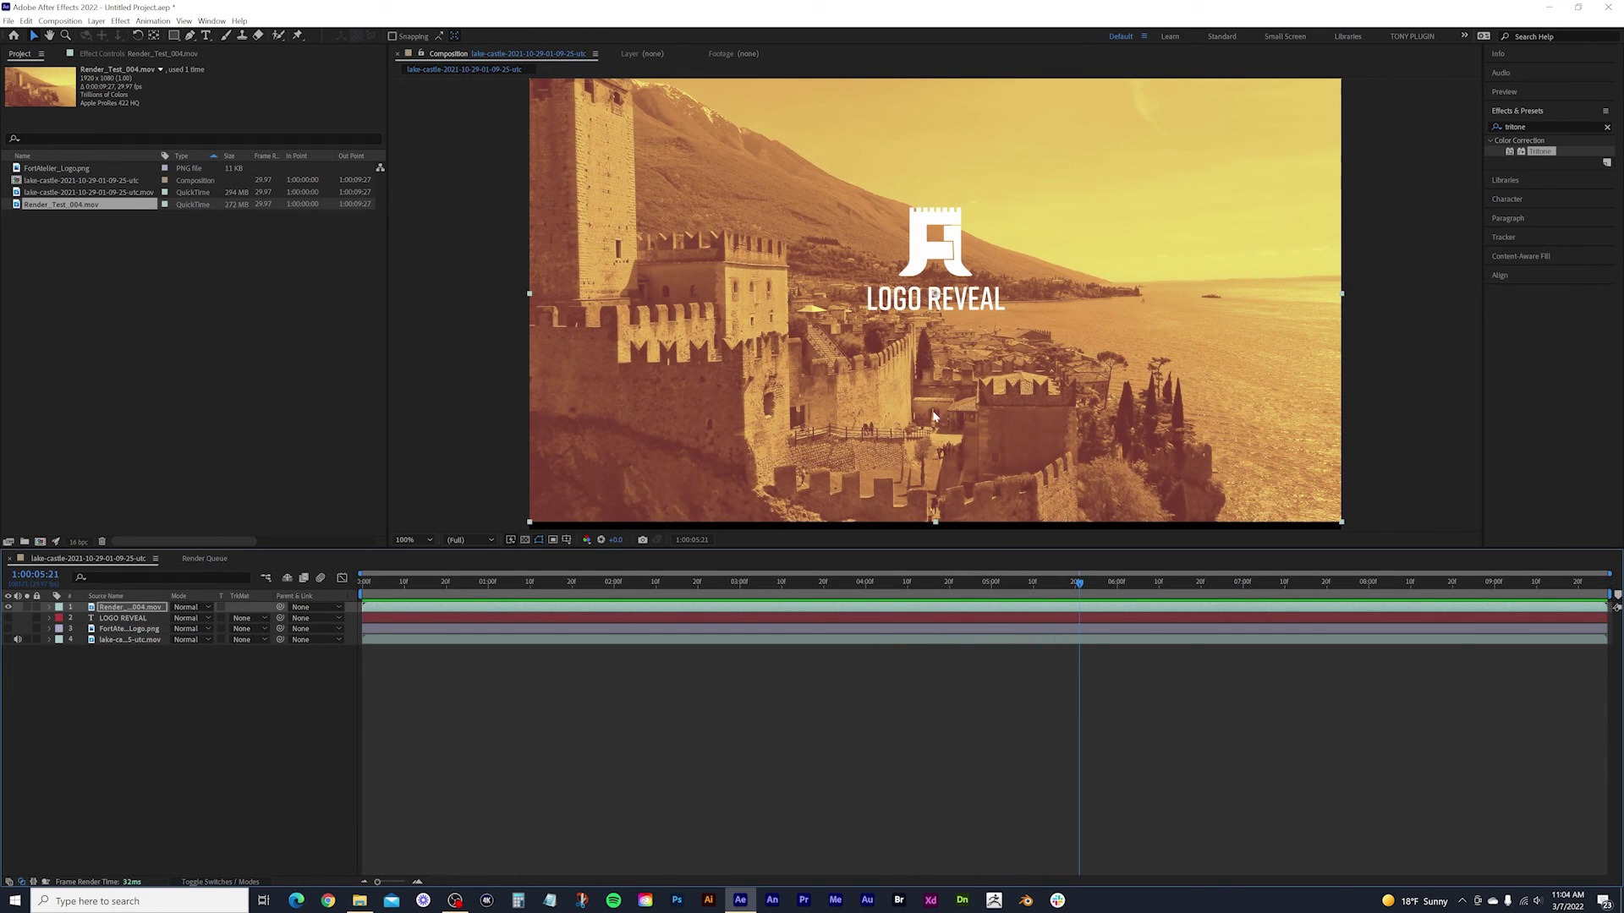